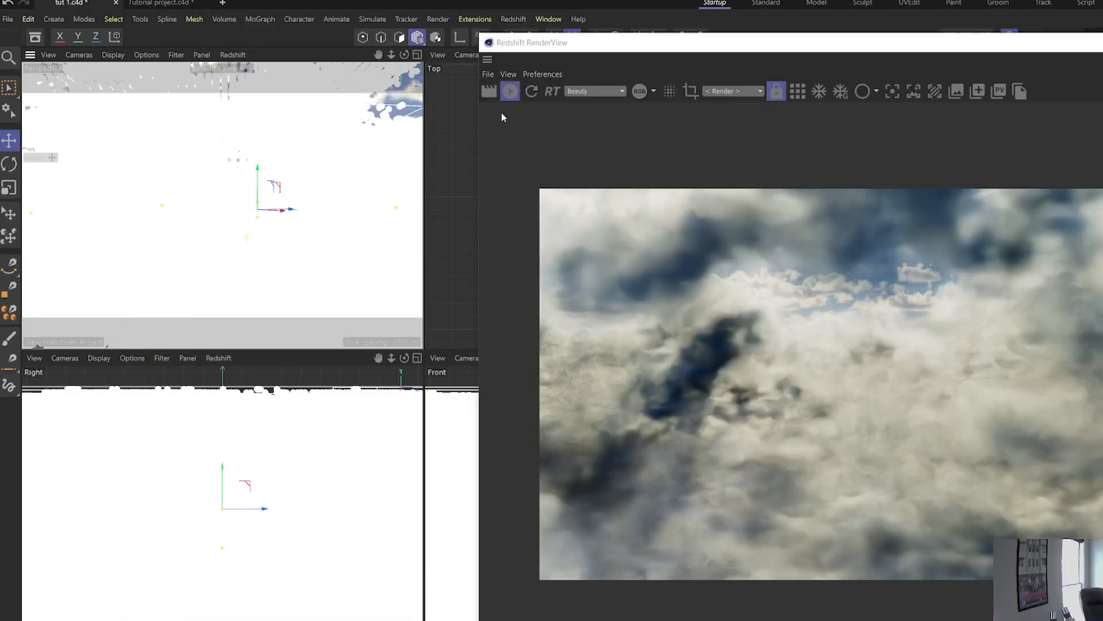
mouse_move(238, 157)
left_mouse_down("alt")
mouse_move(224, 175)
mouse_move(254, 153)
left_mouse_up("alt")
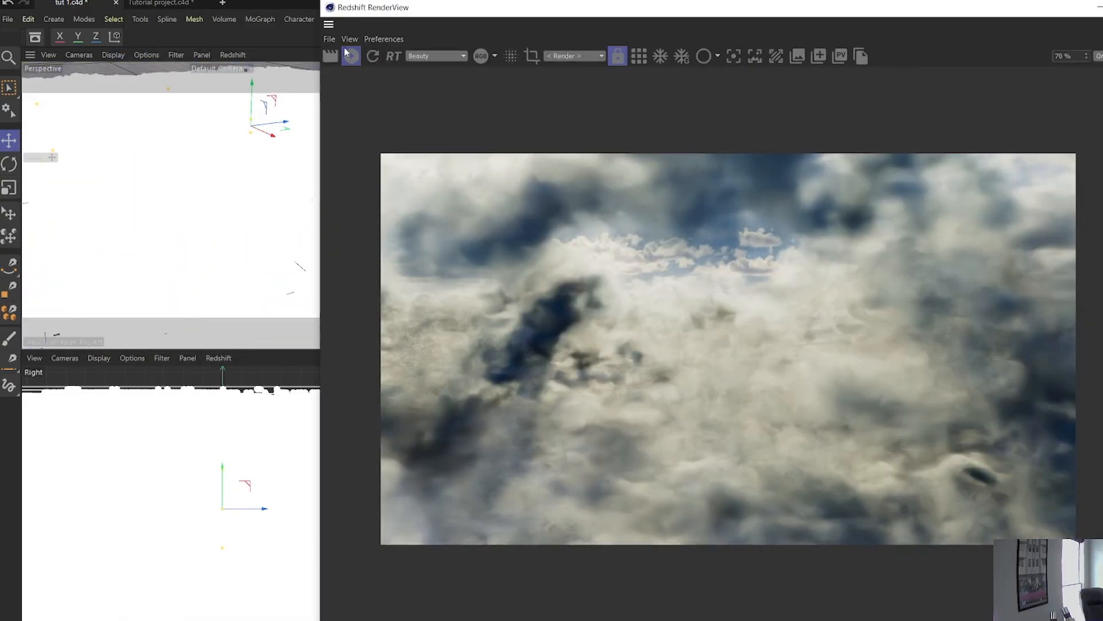
left_click(349, 57)
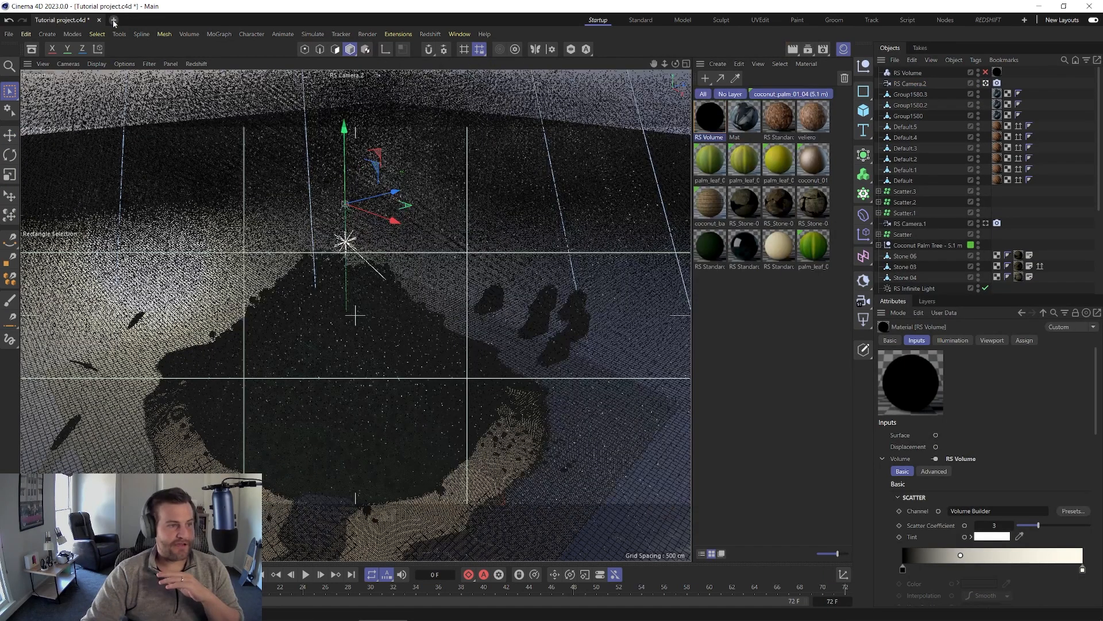
Step: Create a new project and add a Redshift dome light to it
left_click(114, 20)
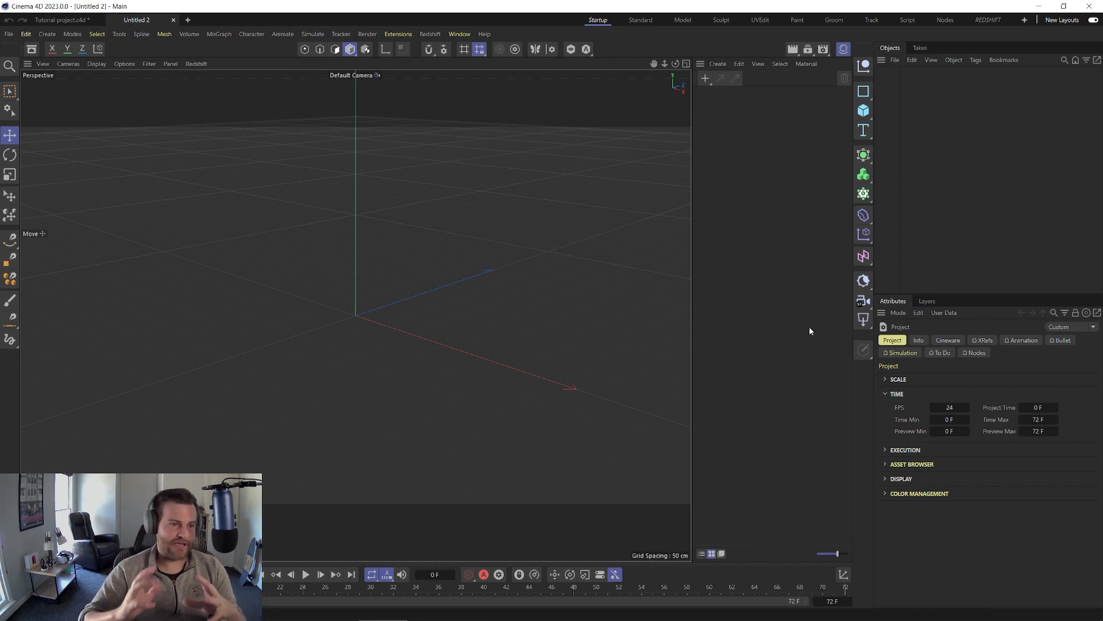
left_click(862, 321)
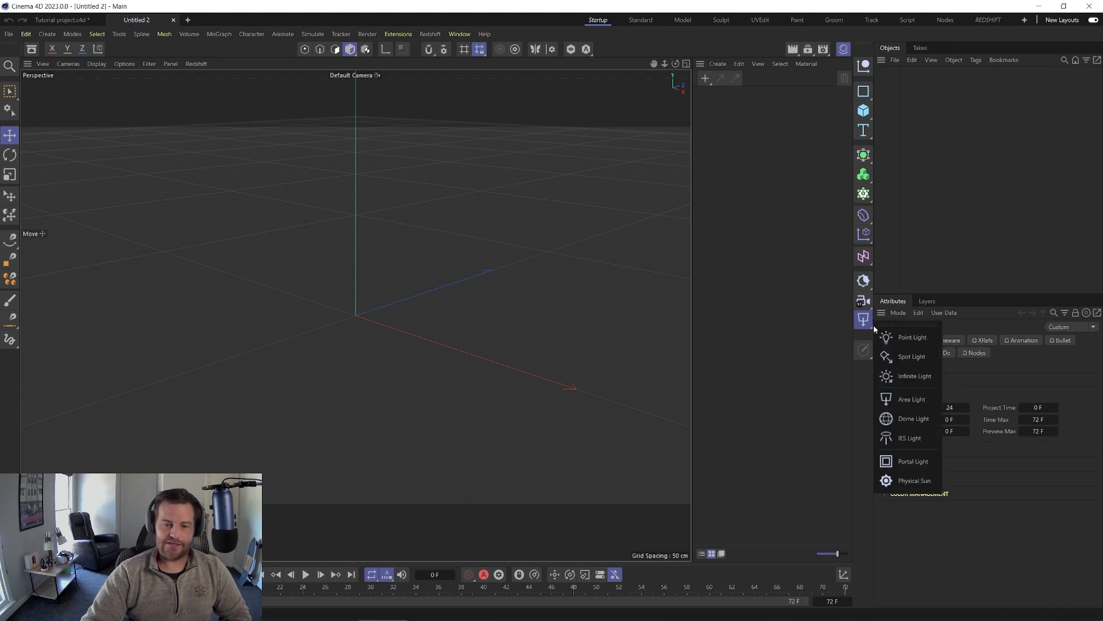
left_click(913, 419)
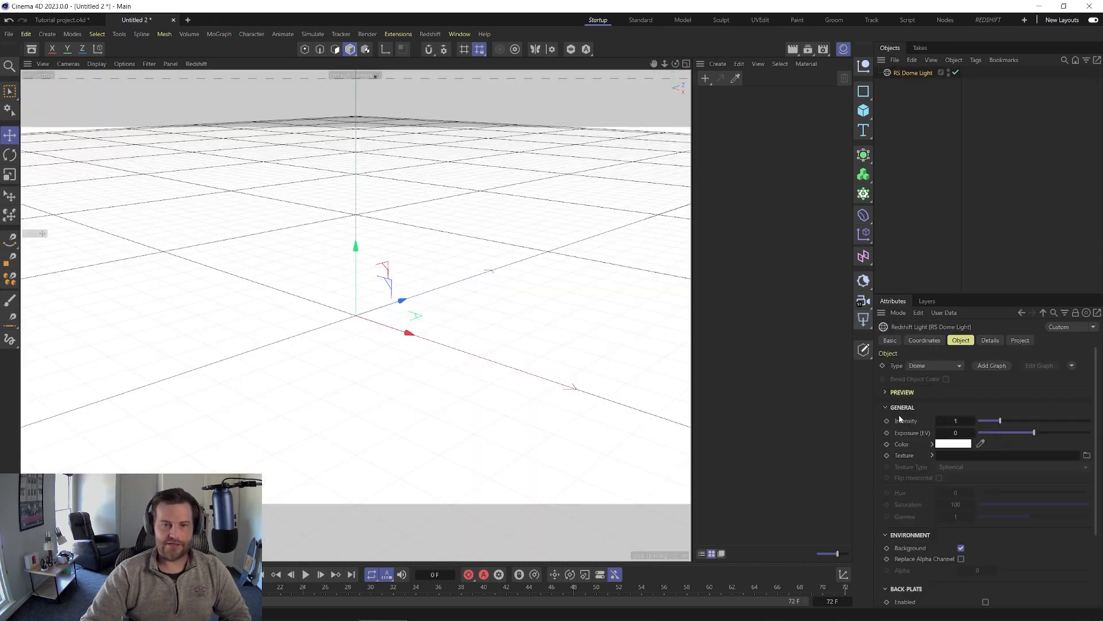
Step: Search the asset library for "sky" and browse the results as far as the image media
left_click(10, 66)
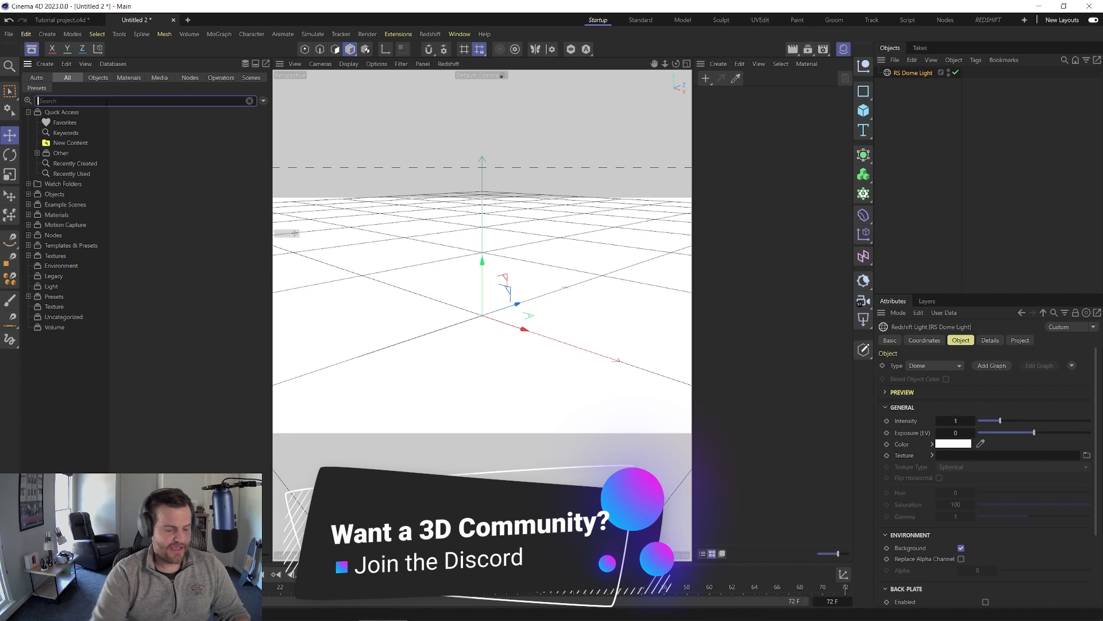
type("sky")
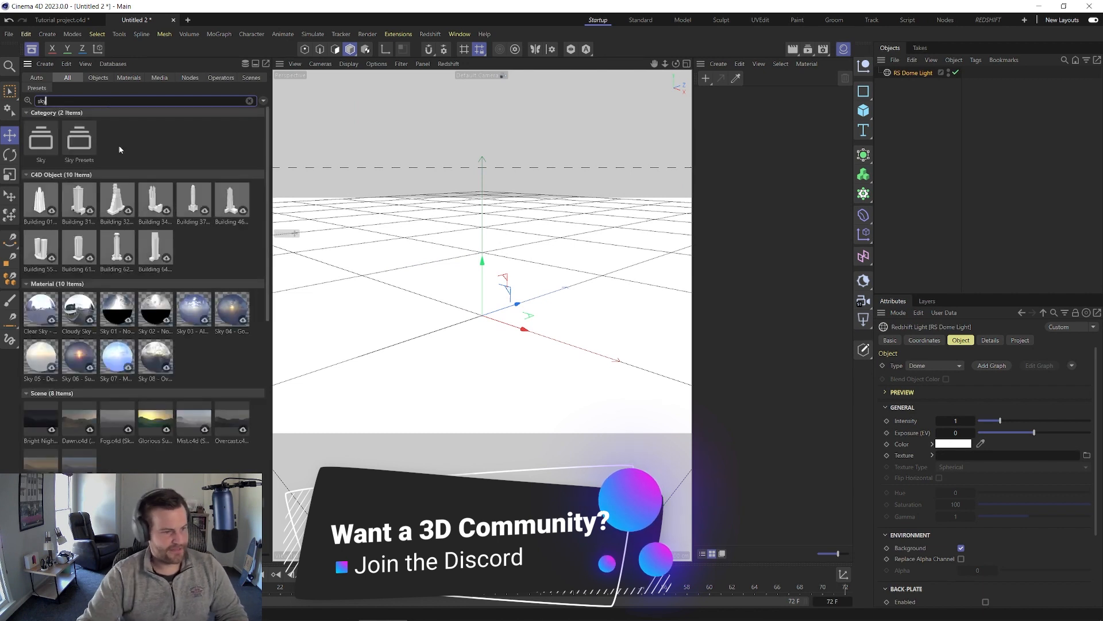
scroll(119, 149, "down", 3)
scroll(78, 425, "down", 1)
scroll(150, 362, "down", 1)
scroll(149, 304, "up", 2)
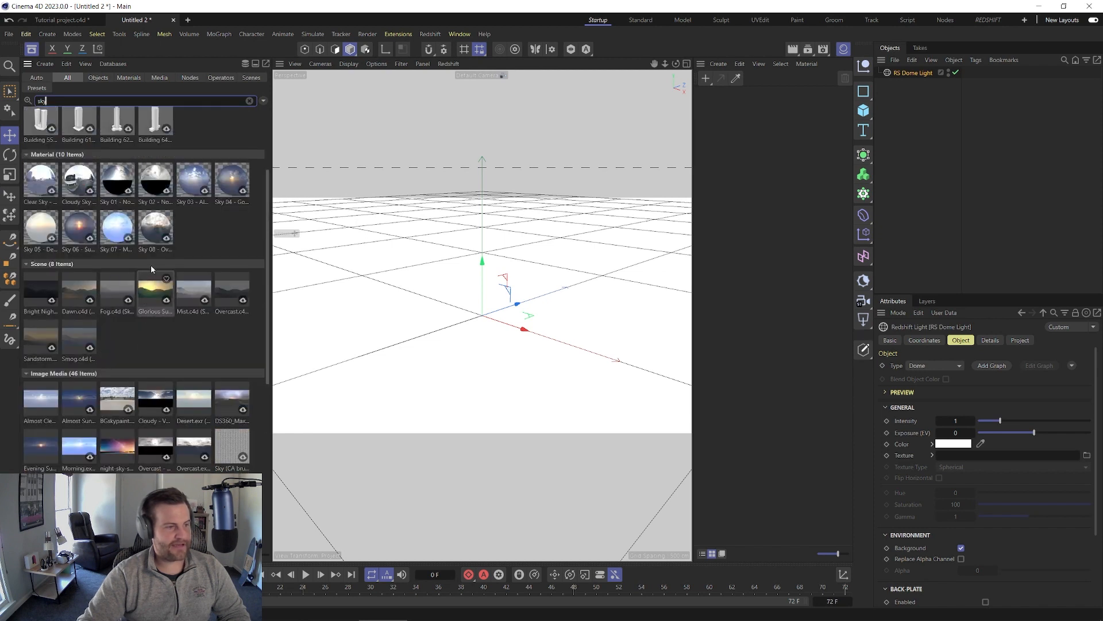
scroll(36, 222, "up", 3)
scroll(85, 356, "down", 5)
scroll(144, 287, "up", 1)
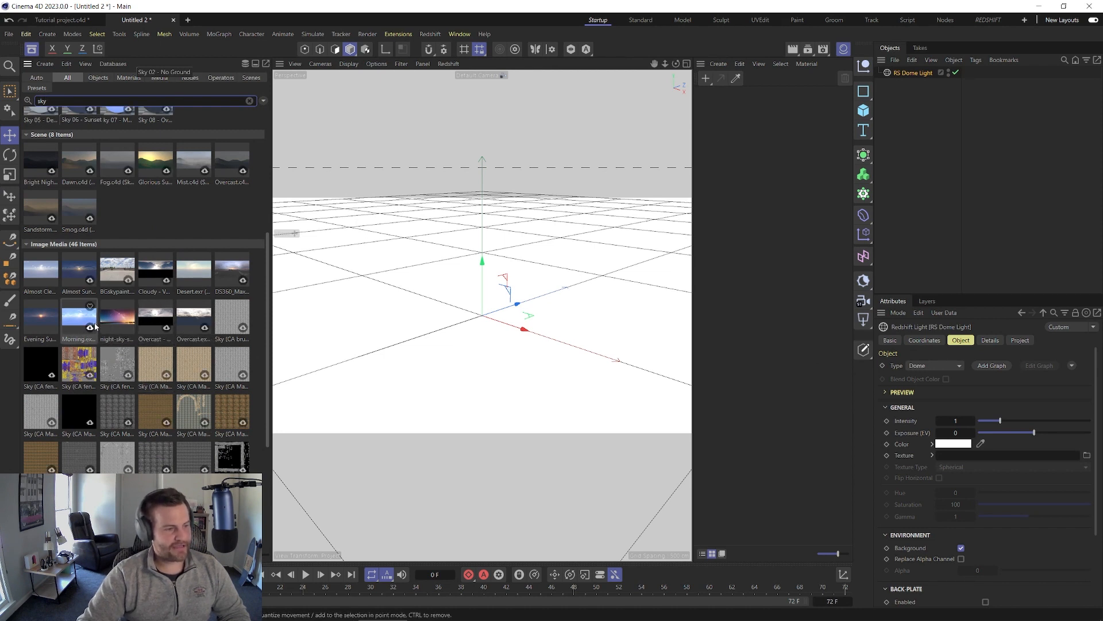
Step: Enlarge the asset thumbnails, assign Almost Clear.exr as the dome light's texture, and close the asset library
left_click_drag(244, 554, 253, 554)
scroll(230, 428, "down", 15)
scroll(221, 429, "down", 5)
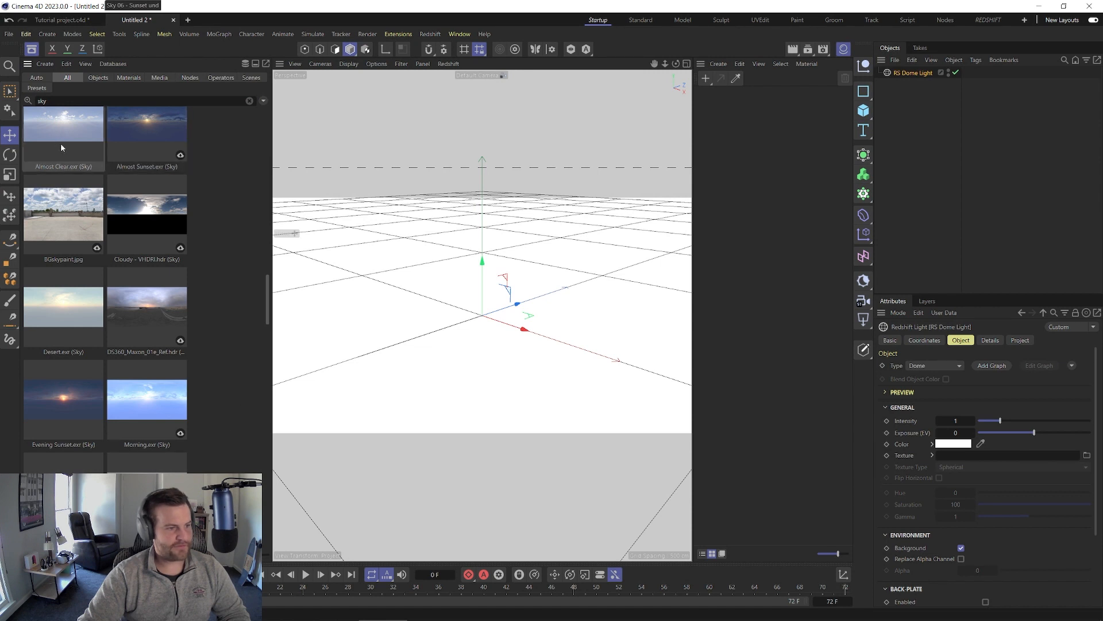
left_click_drag(58, 131, 630, 323)
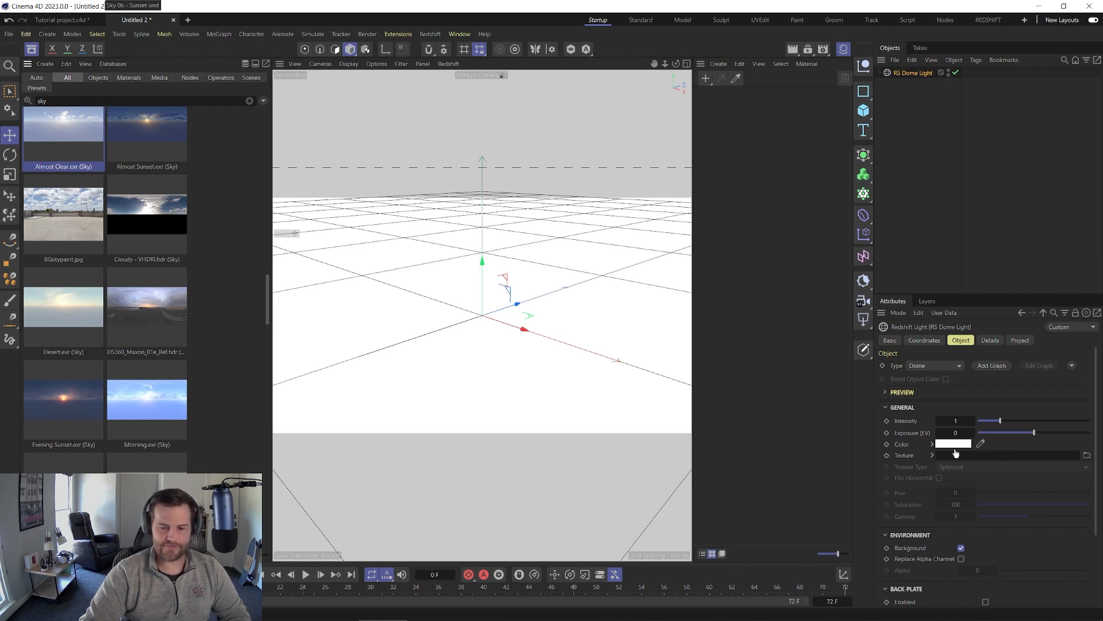
left_click_drag(956, 453, 956, 454)
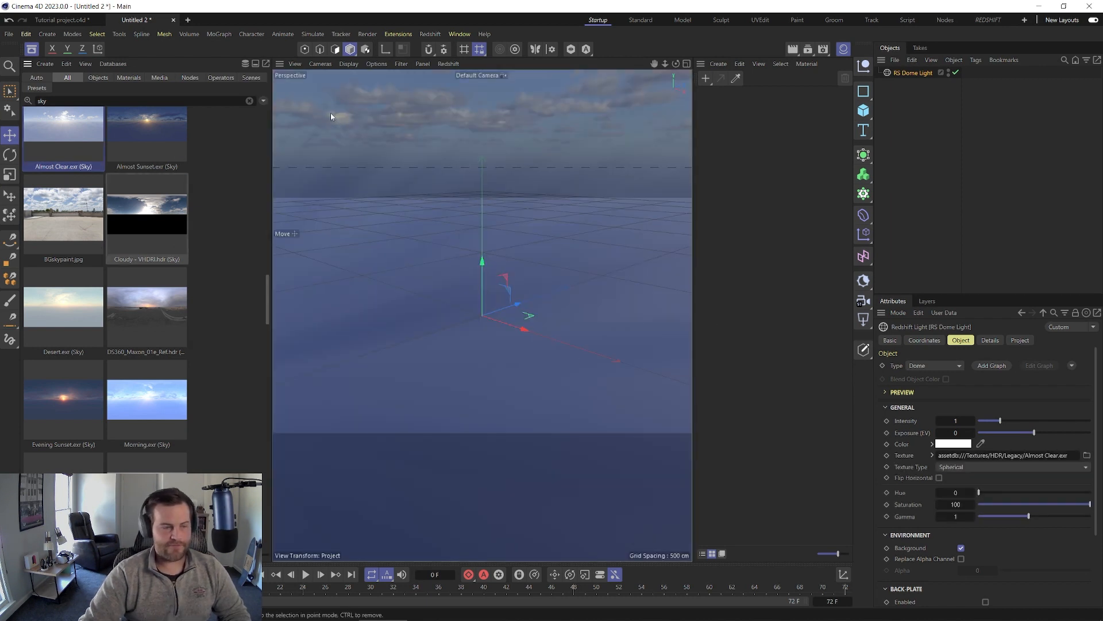
left_click(32, 49)
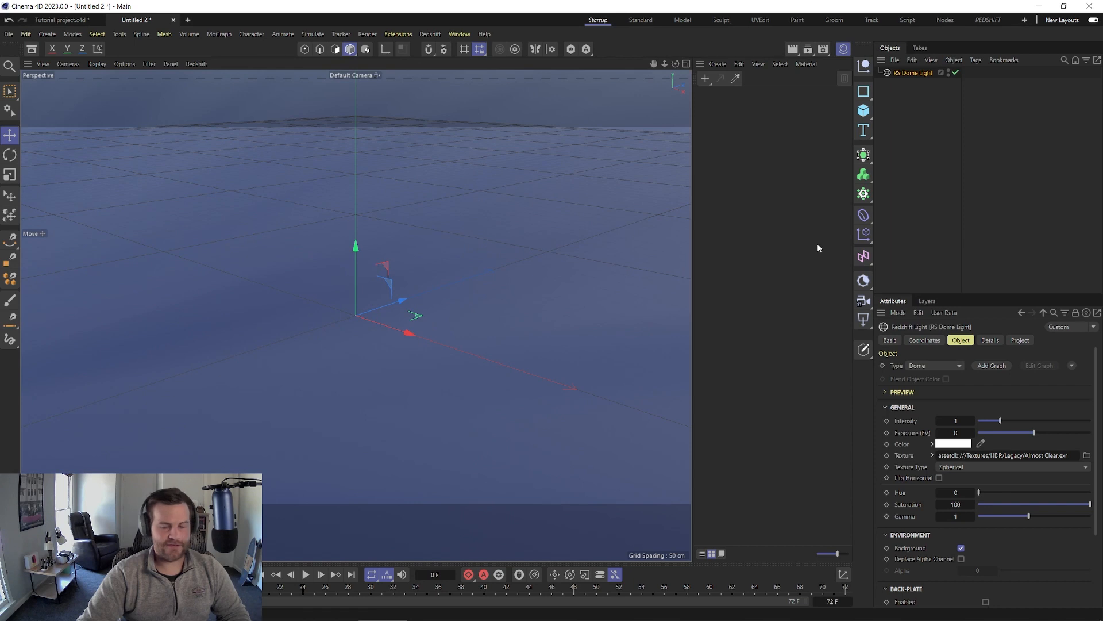
Step: Add a Redshift infinite light and a default cube to the scene
middle_click_drag(374, 340, 402, 344, "alt")
left_click_drag(402, 345, 398, 308, "alt")
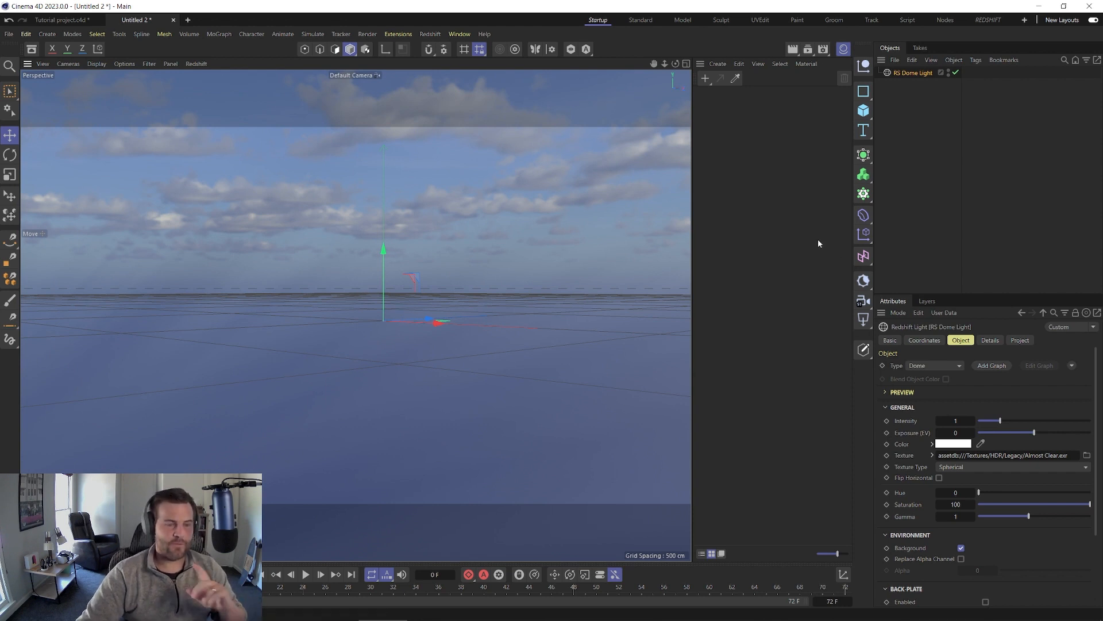
left_click(863, 325)
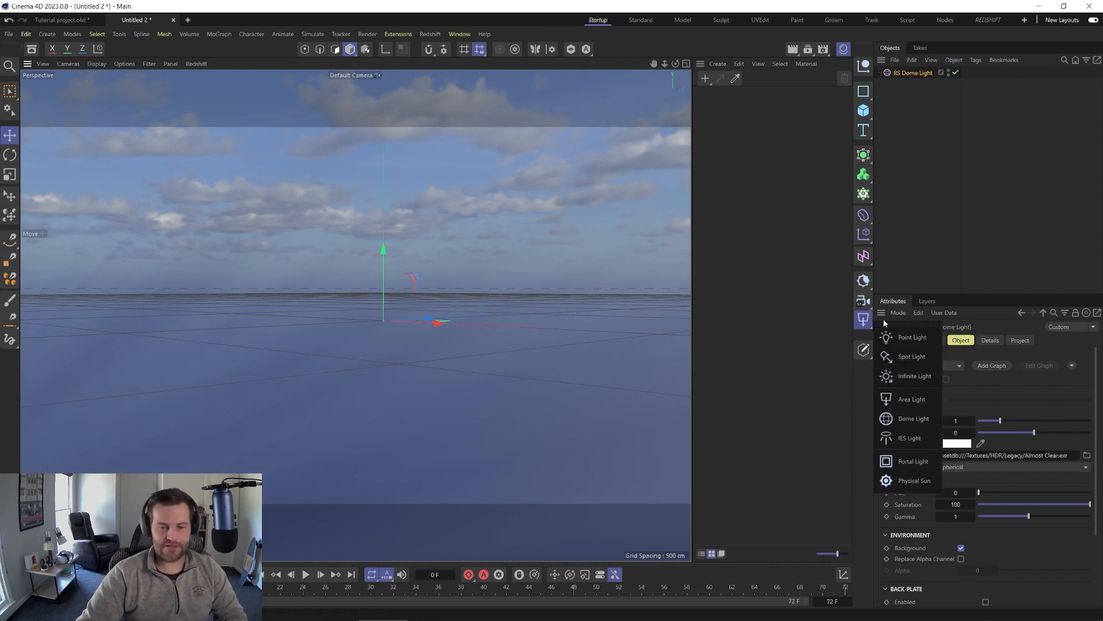
left_click(915, 377)
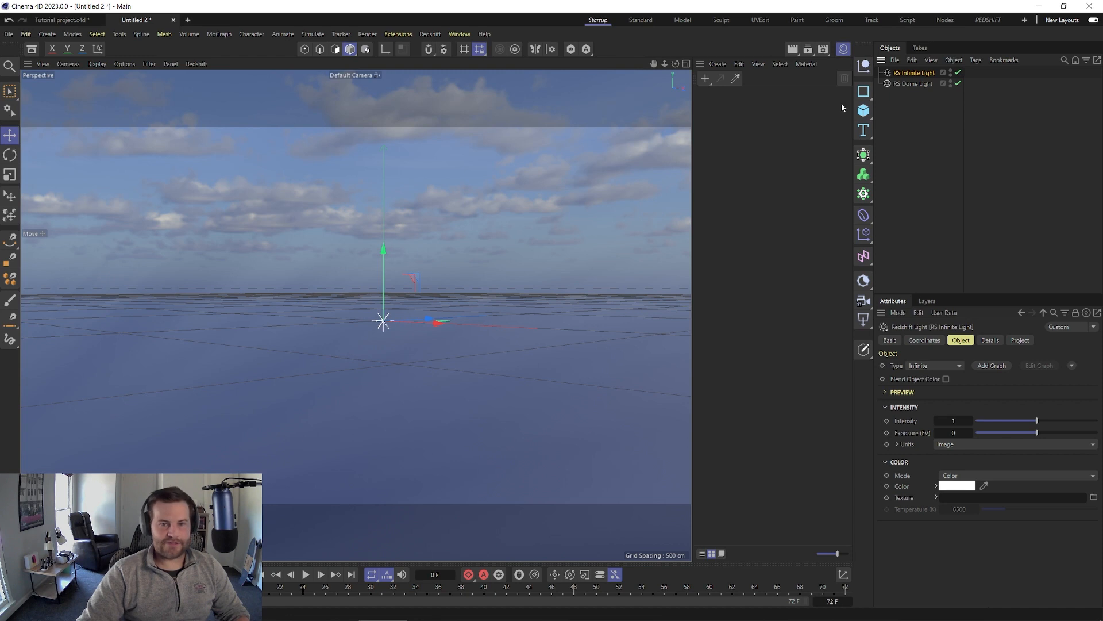
left_click(861, 112)
Step: Start a live render in the Redshift RenderView and disable the infinite light
left_click(459, 34)
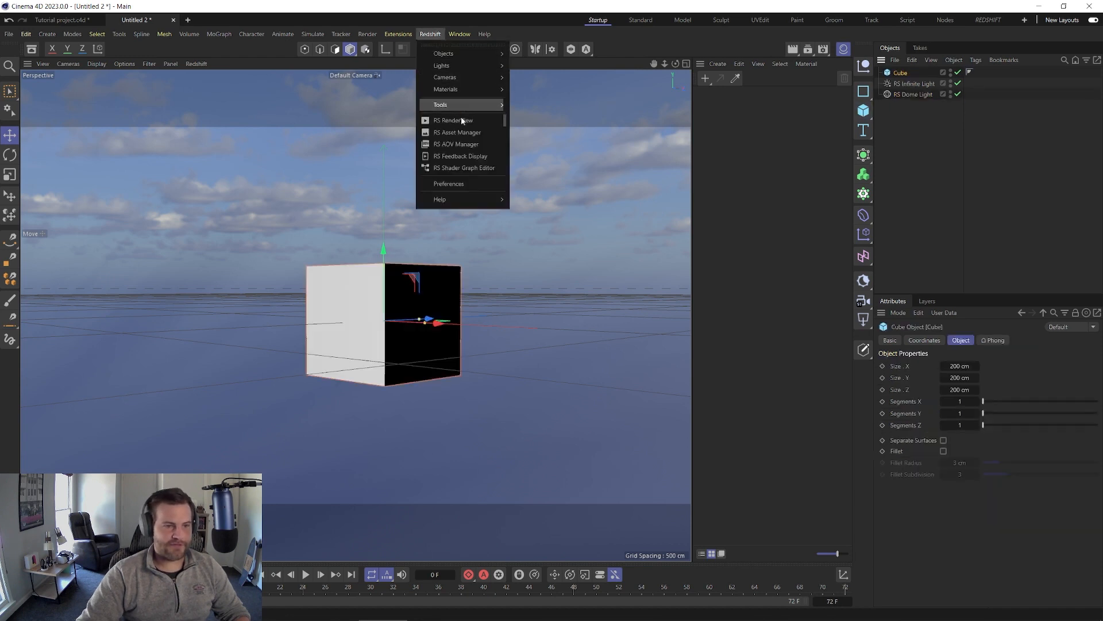
left_click(449, 161)
left_click_drag(655, 117, 348, 56)
left_click(958, 84)
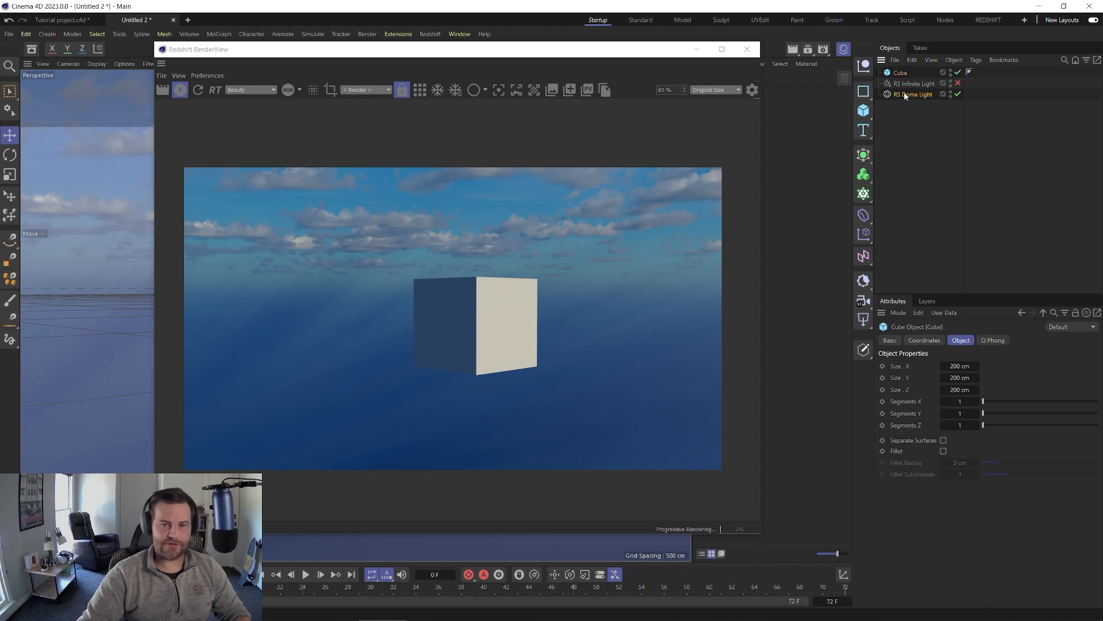
Step: Show all four views and rotate the dome light about its vertical axis in the top view to turn the sky behind the cube
left_click_drag(535, 54, 937, 60)
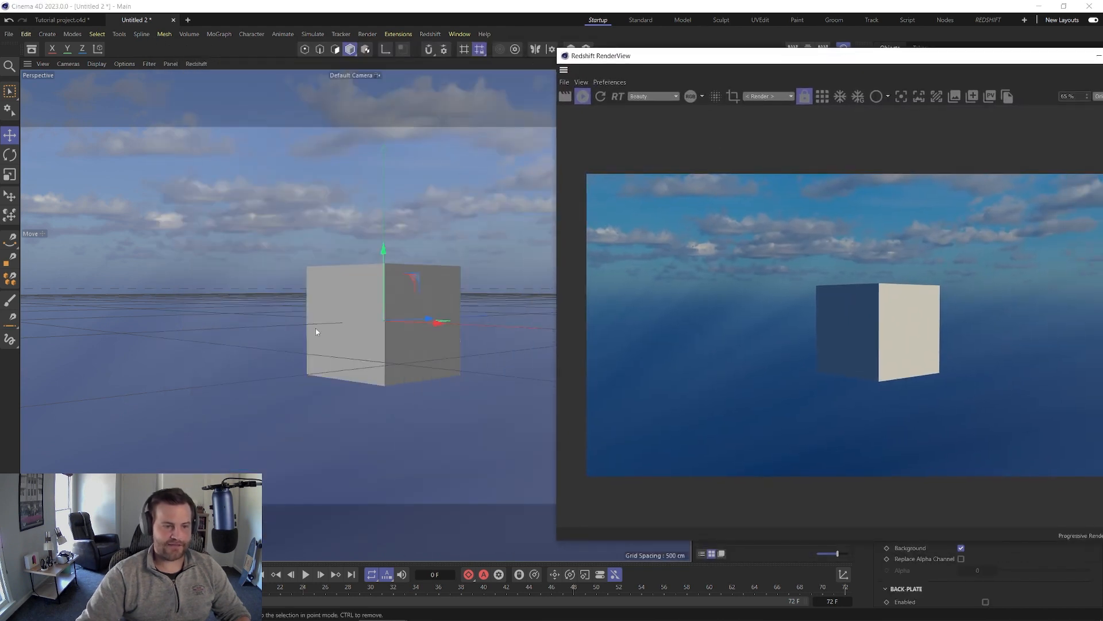
key("r")
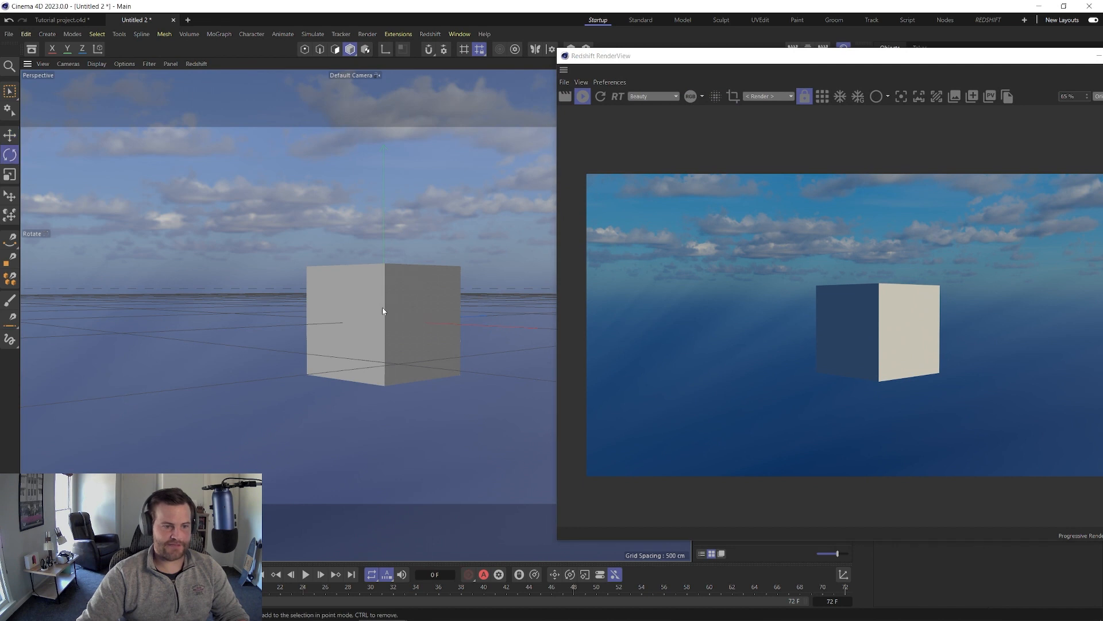
key("F5")
left_click_drag(632, 55, 807, 262)
left_click(900, 95)
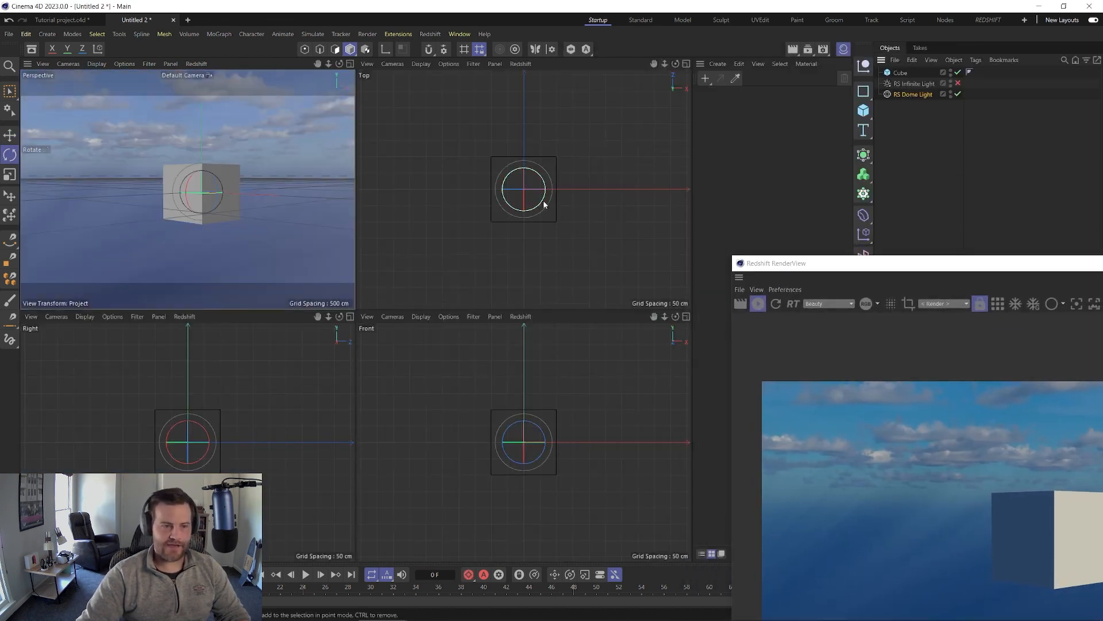
mouse_move(543, 204)
left_mouse_down()
mouse_move(539, 167)
mouse_move(538, 185)
left_mouse_up()
key("ctrl+z")
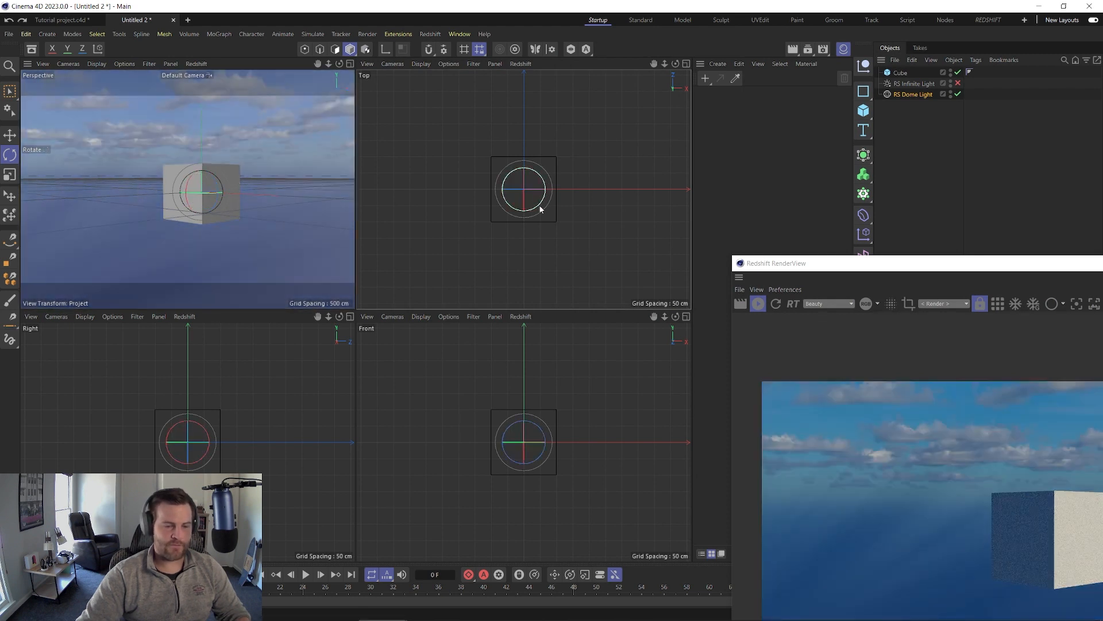
left_click_drag(540, 210, 504, 151)
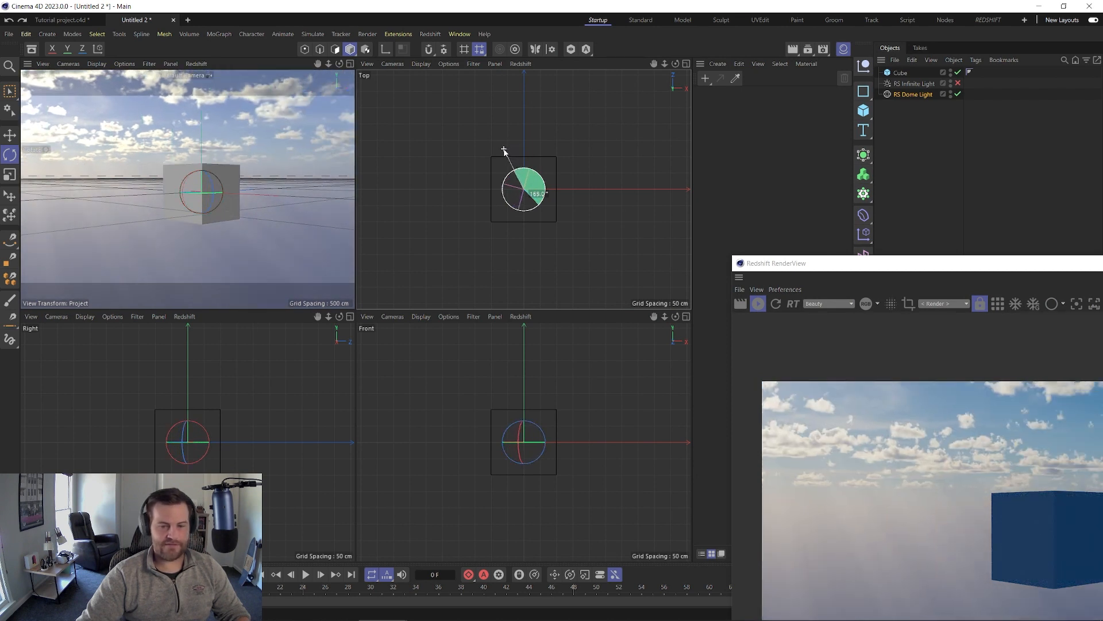
left_click_drag(504, 150, 504, 150)
left_click_drag(859, 263, 584, 117)
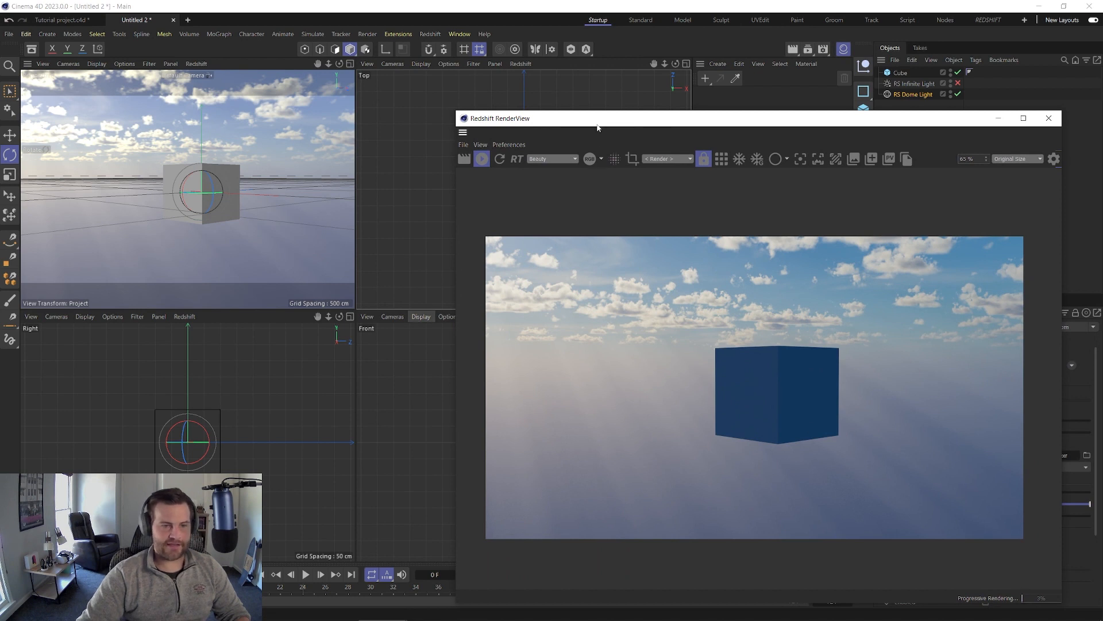
Step: Select the infinite light and enable it again with the top view kept clear of the render window
left_click_drag(597, 124, 679, 265)
left_click(919, 83)
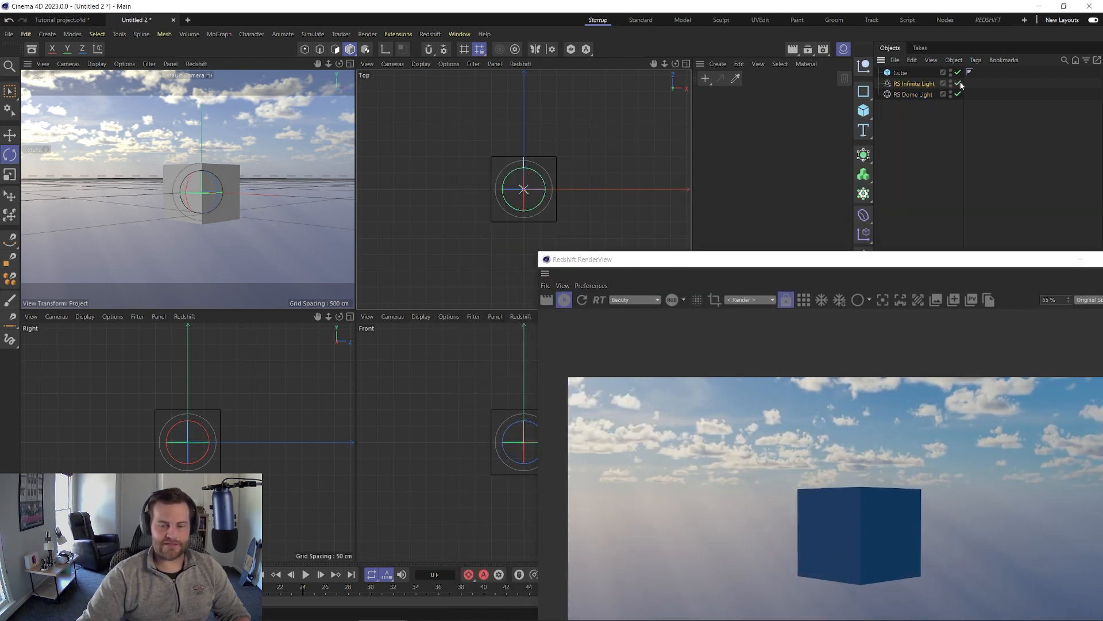
left_click(959, 83)
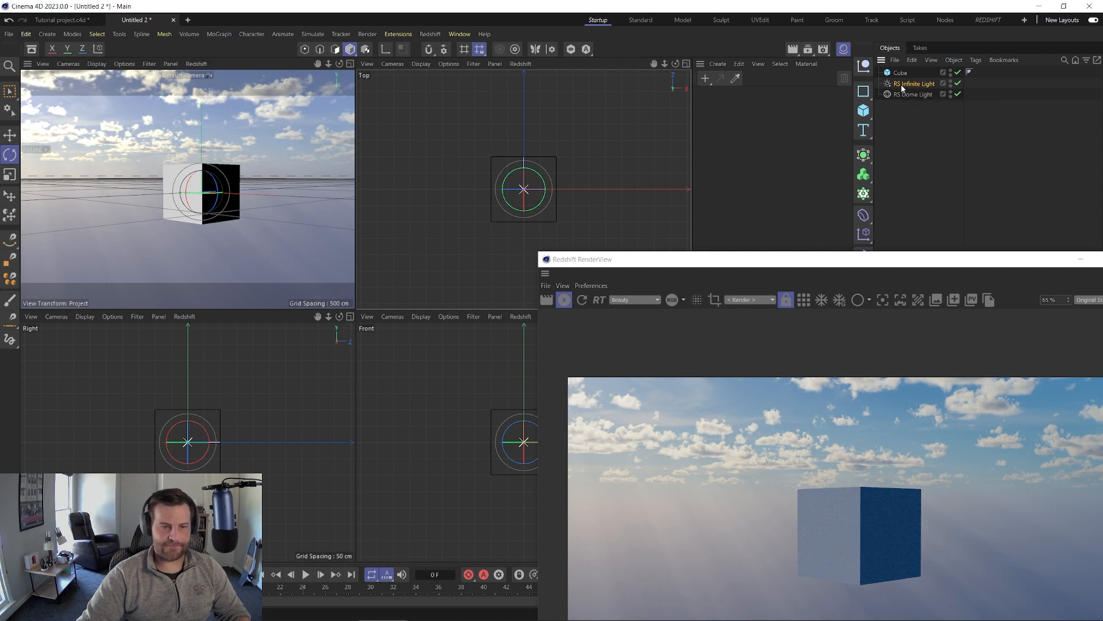
Step: Rotate the infinite light so its beam runs diagonally across the cube in the top view and tilts downward
left_click_drag(533, 171, 533, 215)
scroll(534, 212, "up", 4)
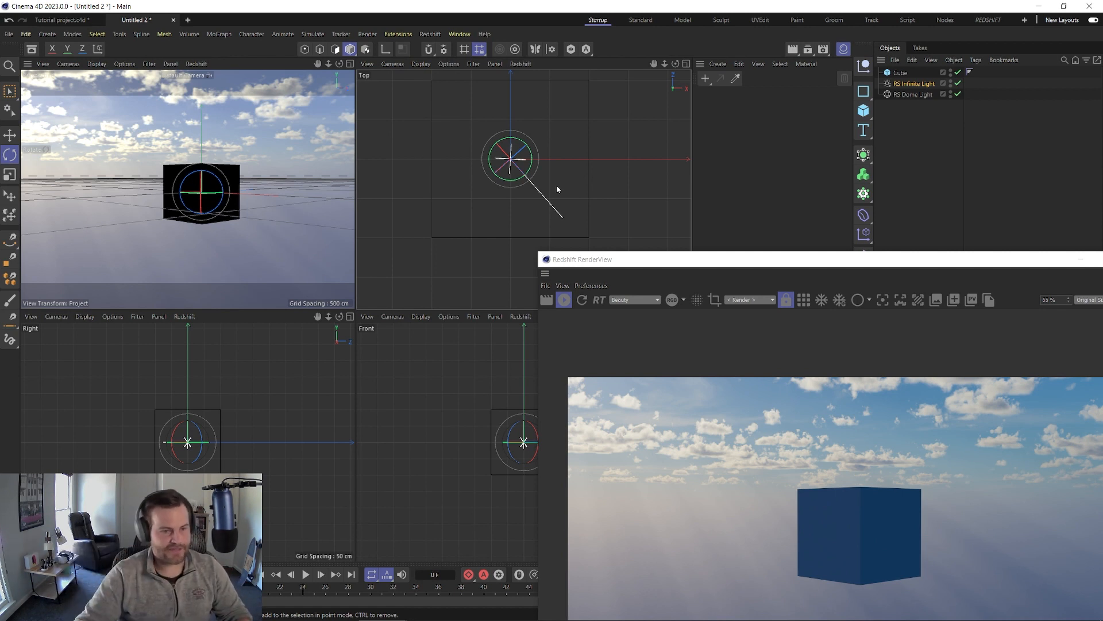
left_click_drag(518, 166, 534, 189)
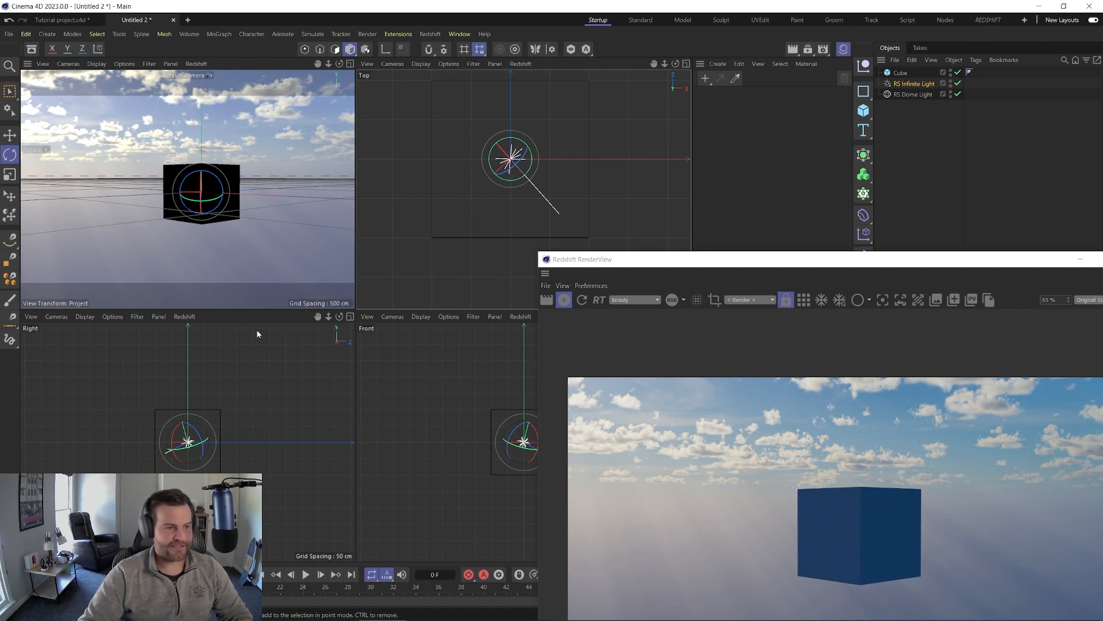
Step: Test the infinite light's intensity at 10 and 50 against the live render, and restore it to 1
left_click(816, 263)
left_click_drag(817, 263, 568, 102)
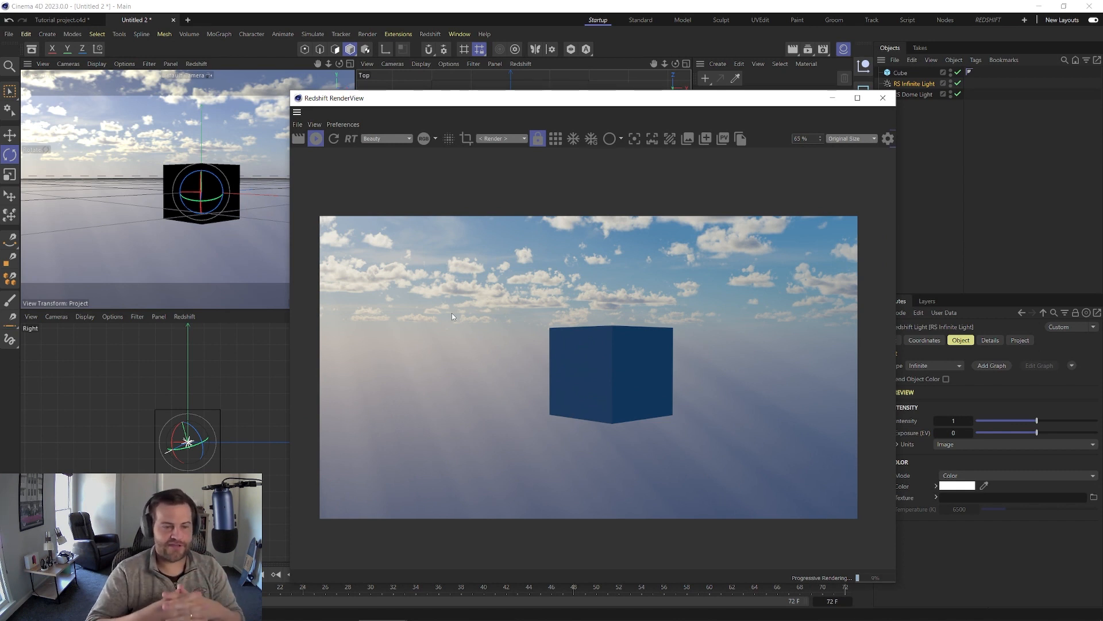
left_click(954, 421)
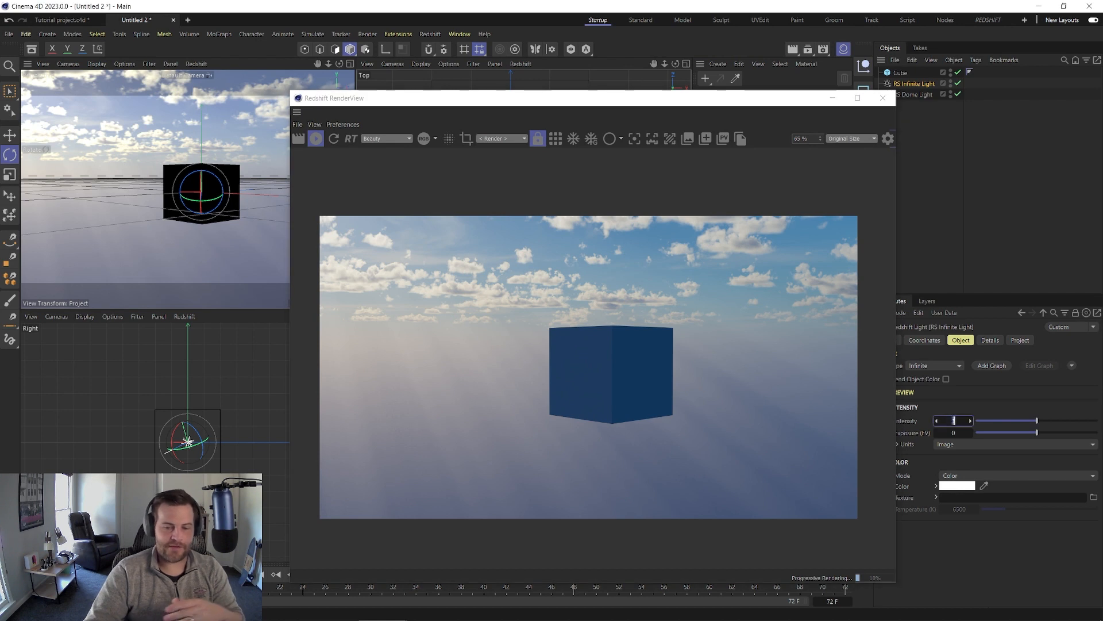
type("10")
key("Return")
left_click(953, 420)
type("50")
key("Return")
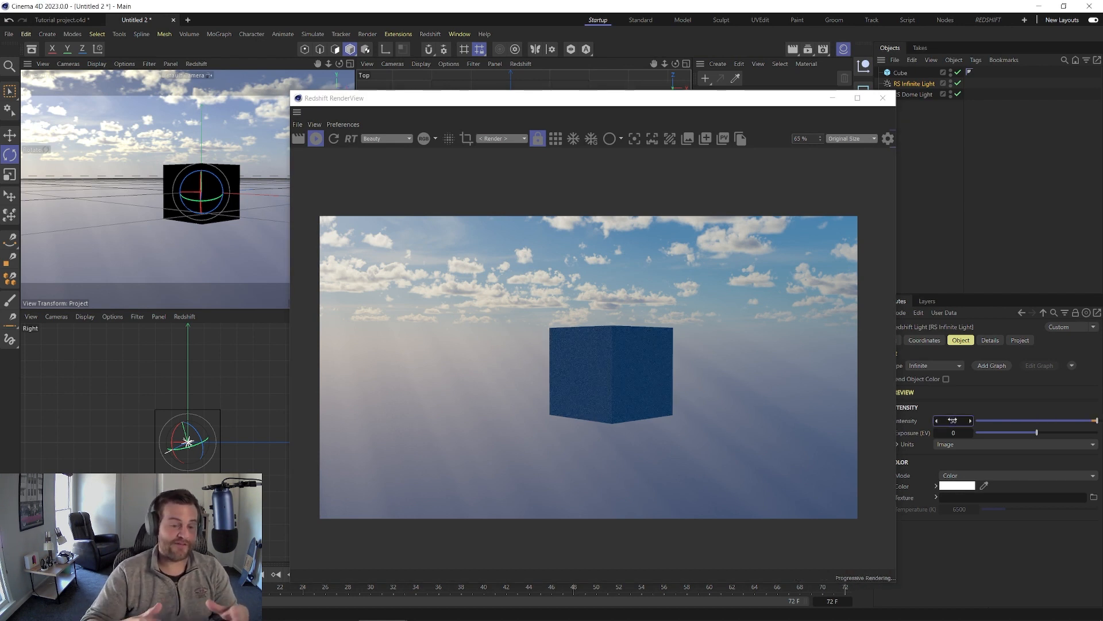
type("1")
key("Return")
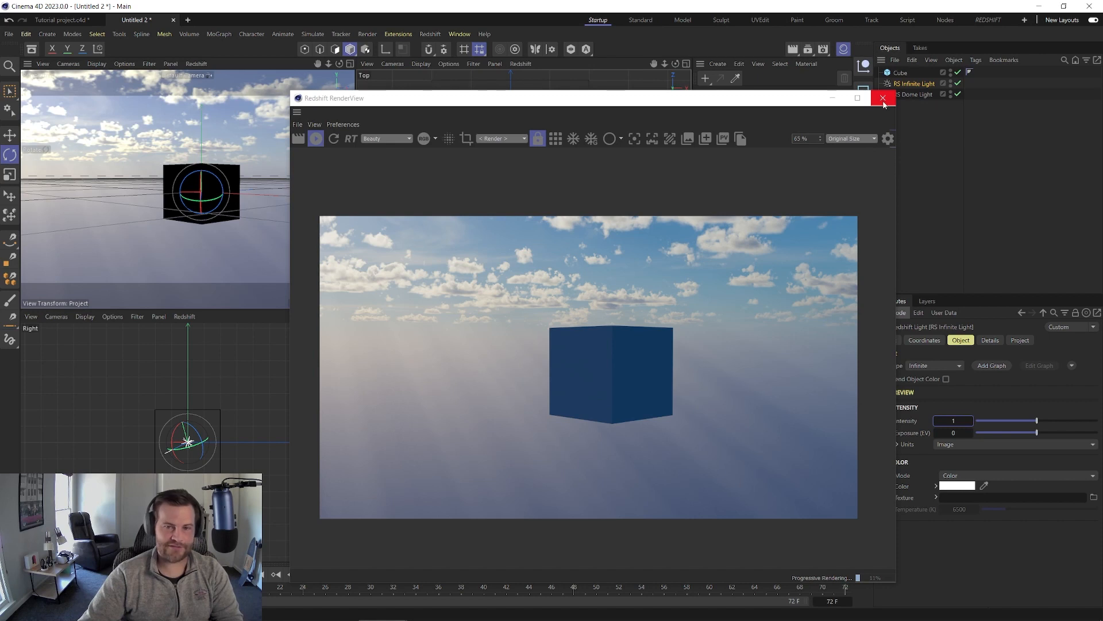
Step: Close the render window, deselect all objects, and show only the perspective view
left_click(883, 99)
left_click(912, 154)
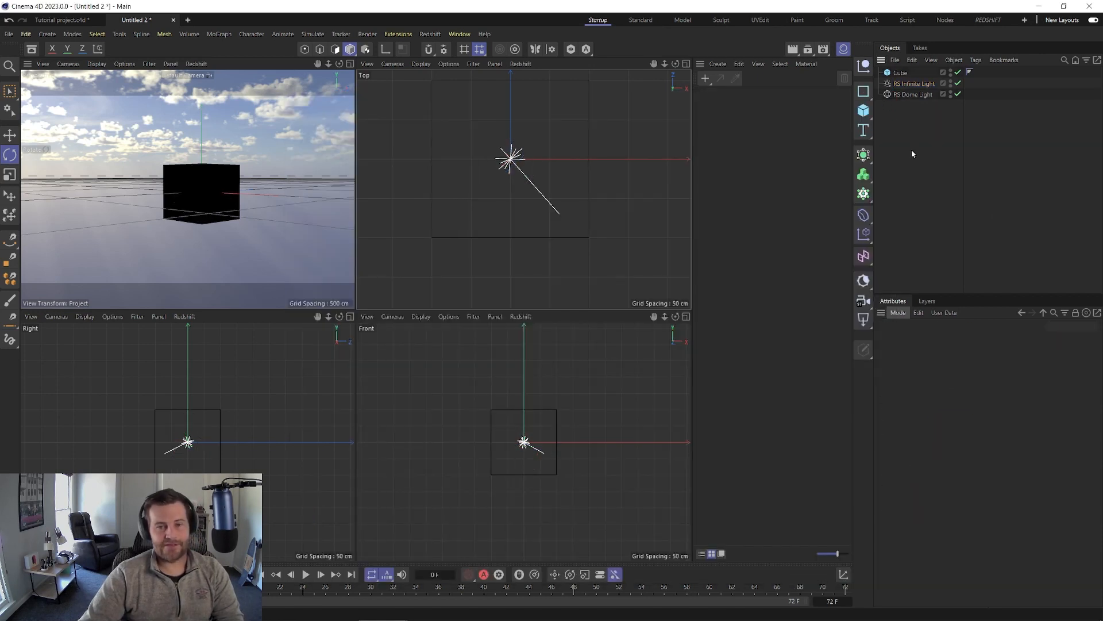
key("F1")
Step: Resize the cube to 1000 cm in X, 300 cm in Y and 1000 cm in Z
left_click(901, 74)
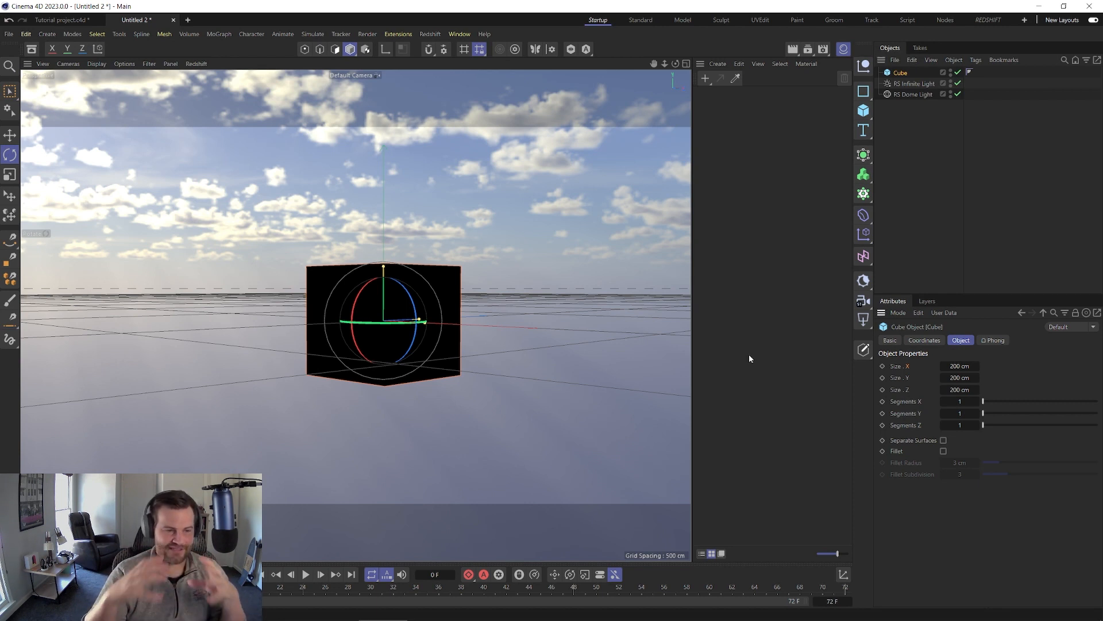
double_click(955, 366)
type("1000")
double_click(955, 389)
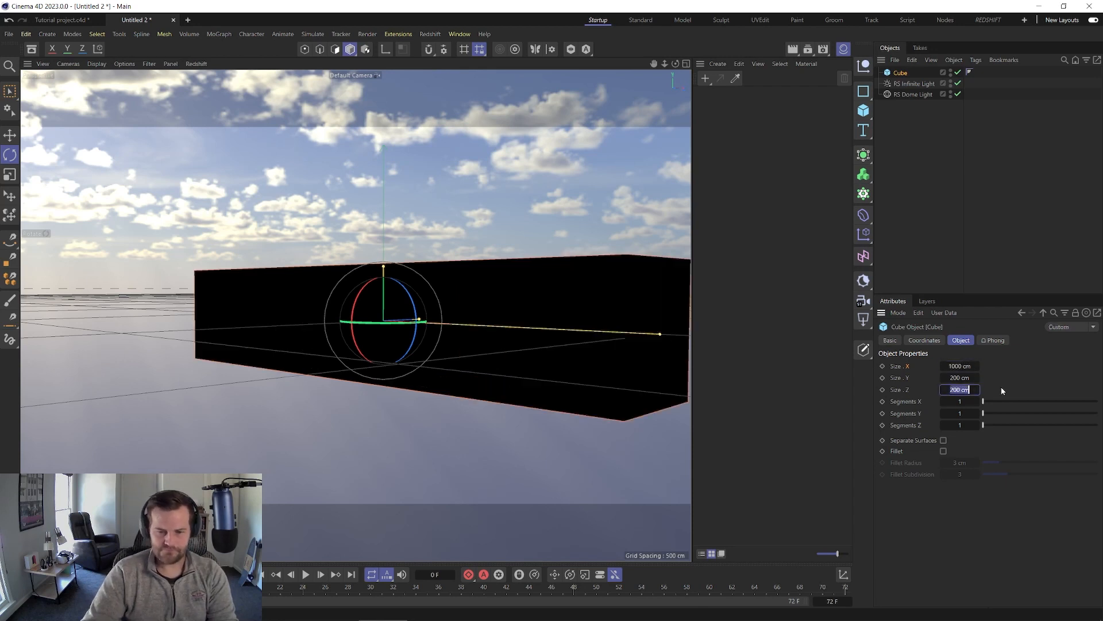
type("1000")
key("Return")
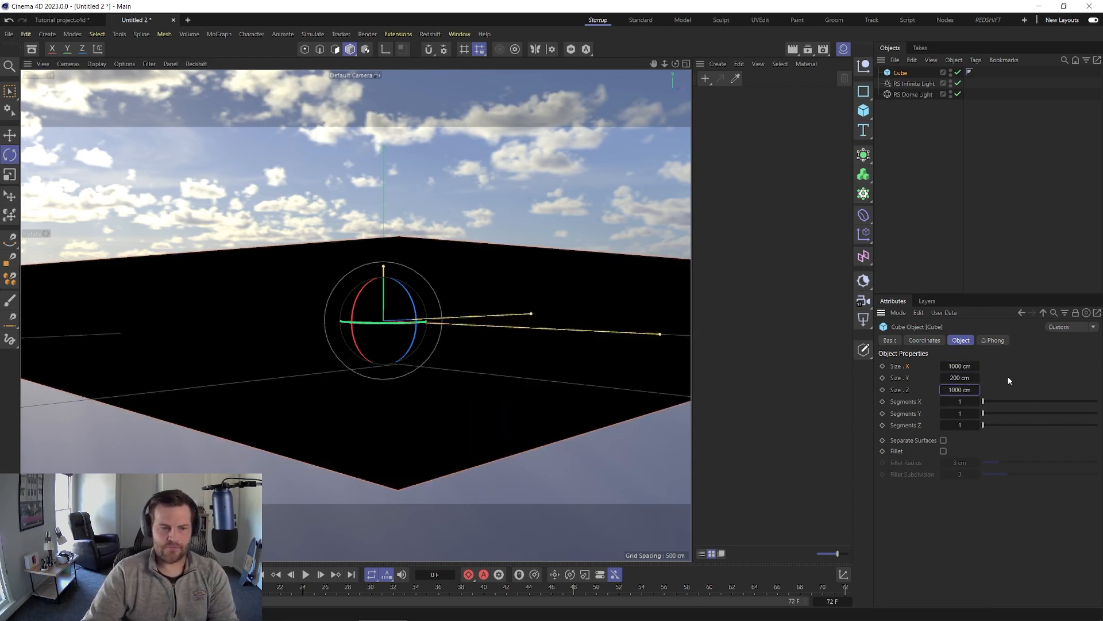
double_click(956, 378)
type("300")
key("Return")
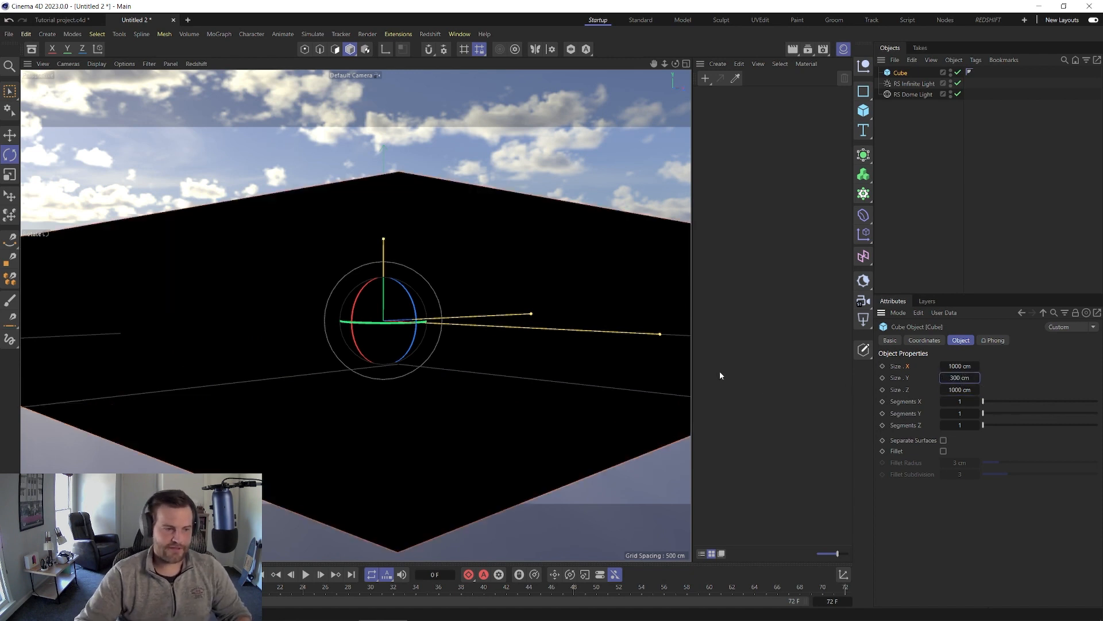
Step: Set the cube's X, Y and Z segments to 400 each
scroll(510, 314, "down", 2)
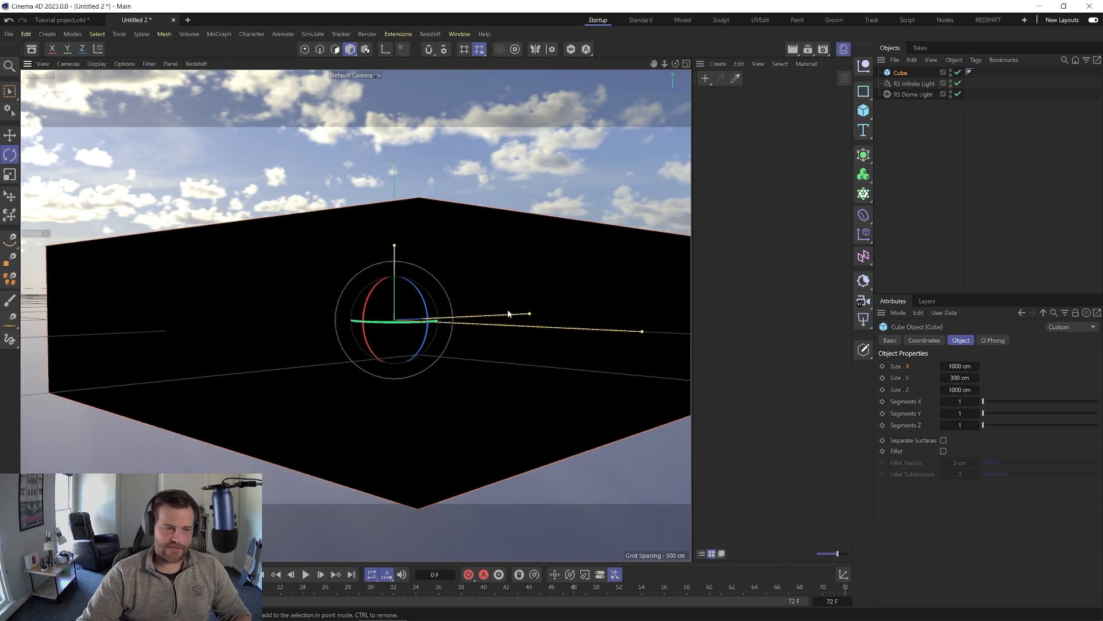
left_click_drag(505, 308, 453, 402, "alt")
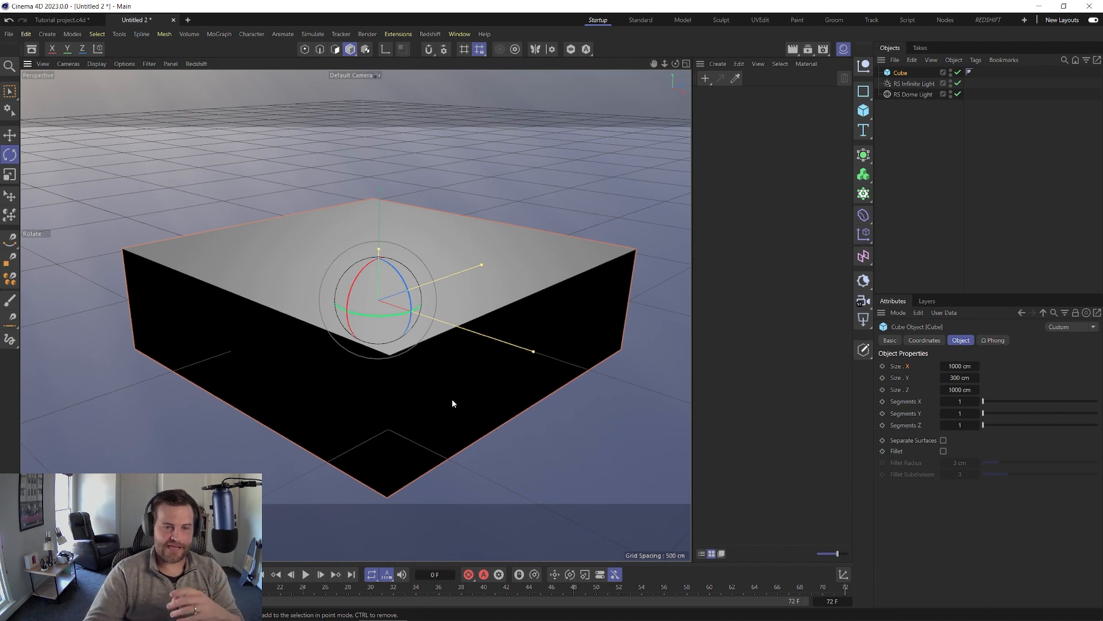
left_click(952, 401)
type("400")
key("Tab")
type("400")
key("Tab")
type("4000")
key("Return")
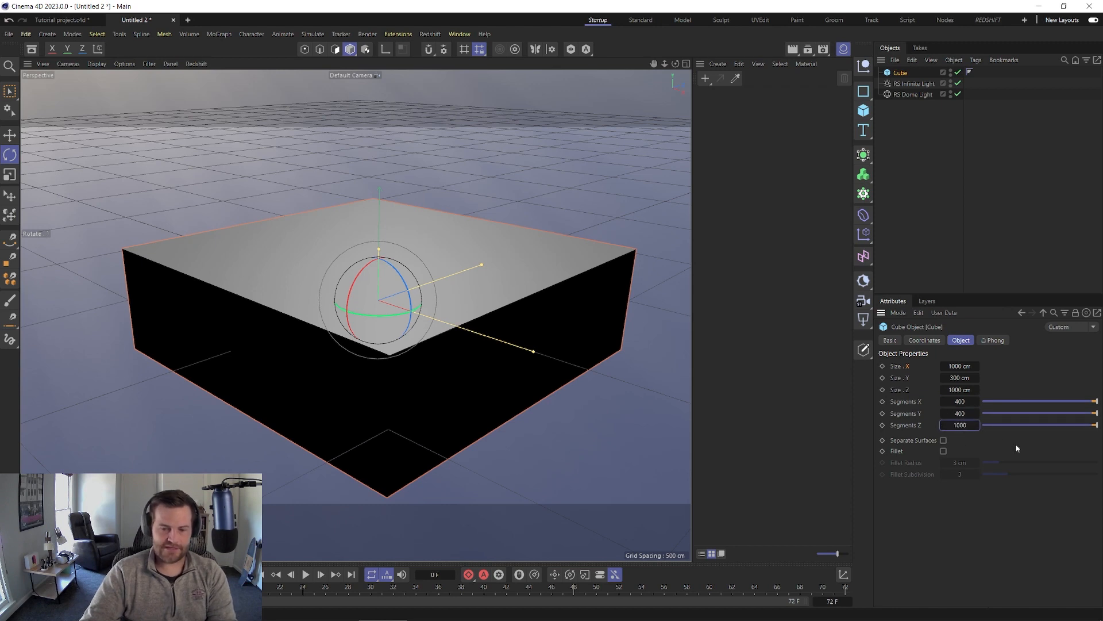
left_click(960, 425)
type("4")
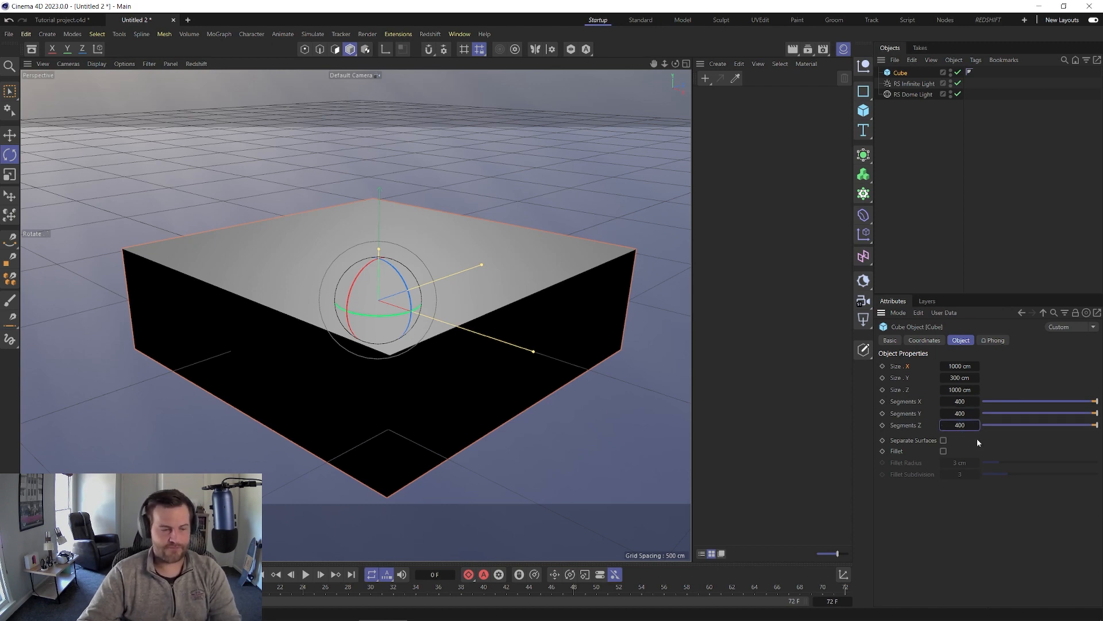
type("00")
Step: Display the perspective view in Gouraud Shading (Lines) to show the cube's subdivisions
left_click(96, 64)
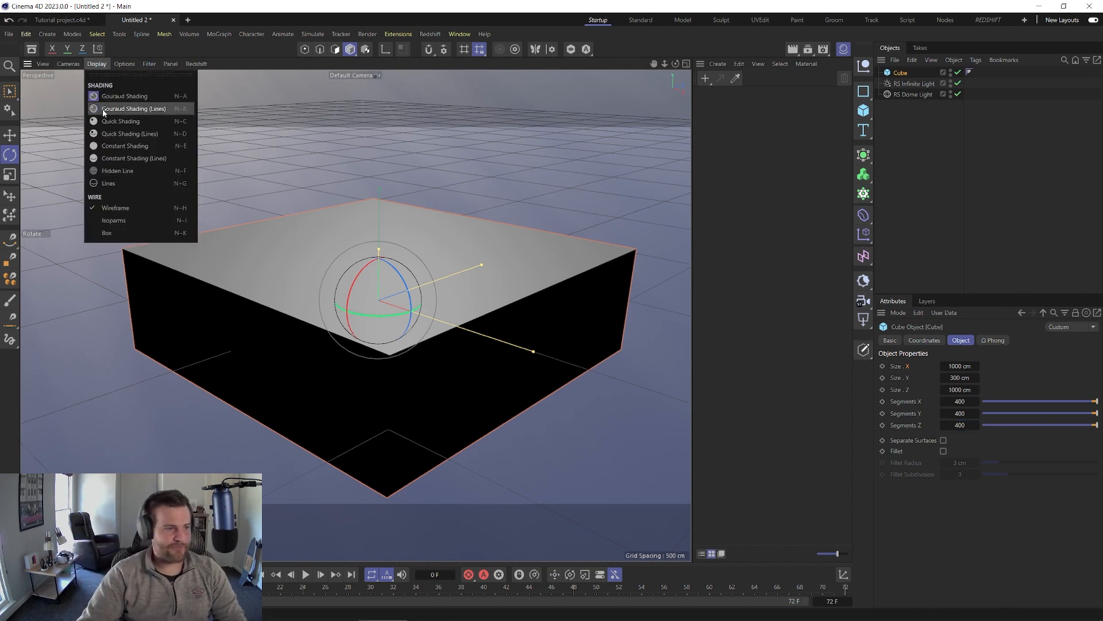
left_click(104, 109)
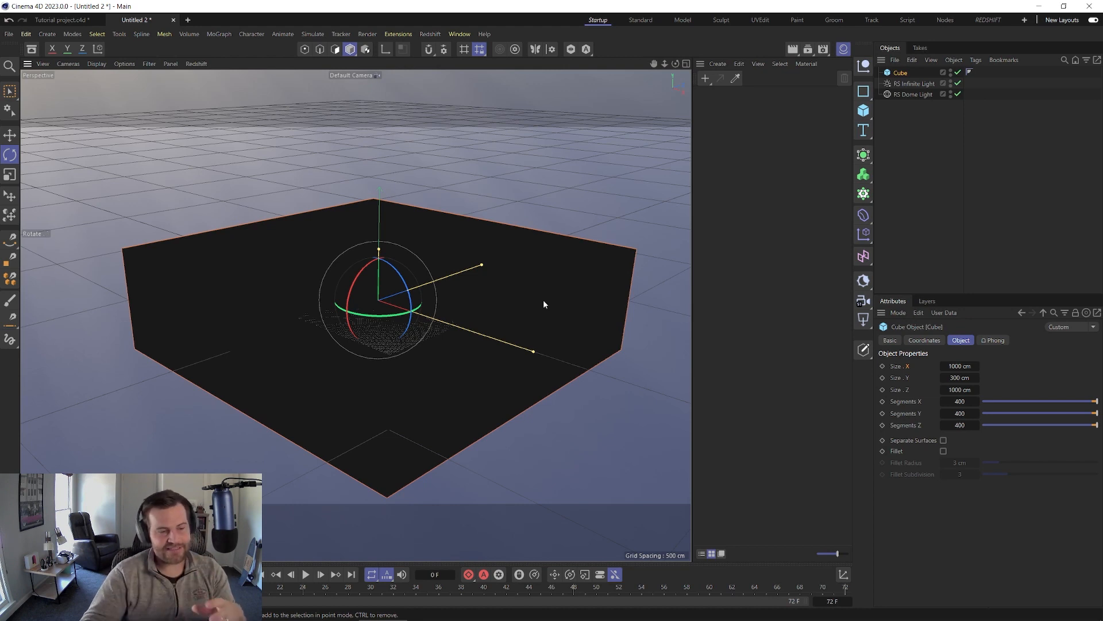
scroll(544, 305, "up", 3)
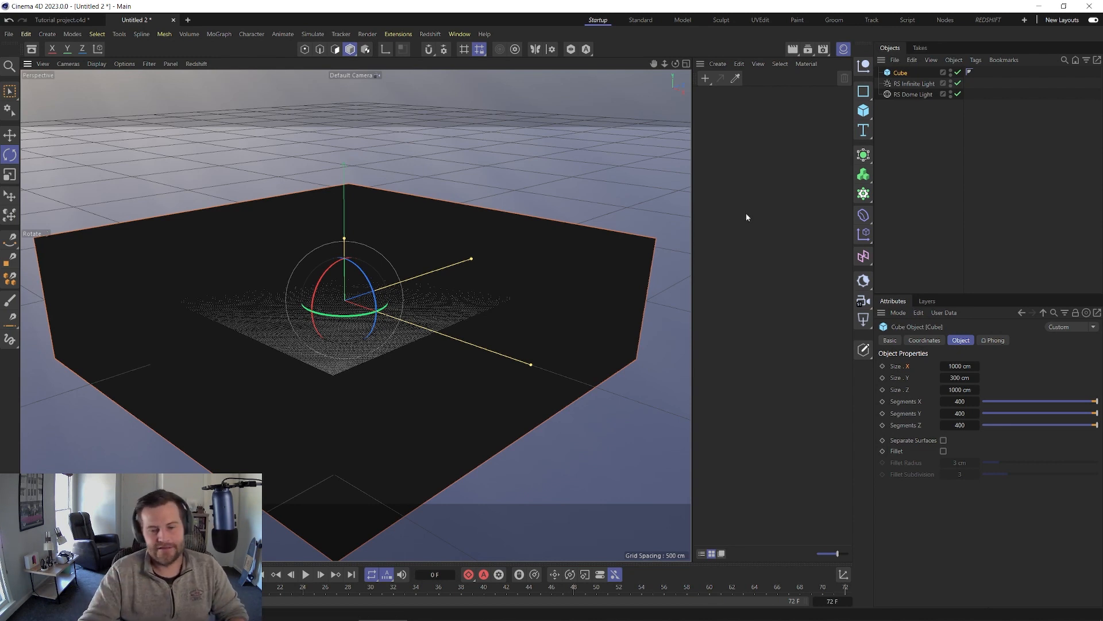
Step: Add a Displacer deformer as a child of the cube
left_click(864, 216)
left_click(914, 515)
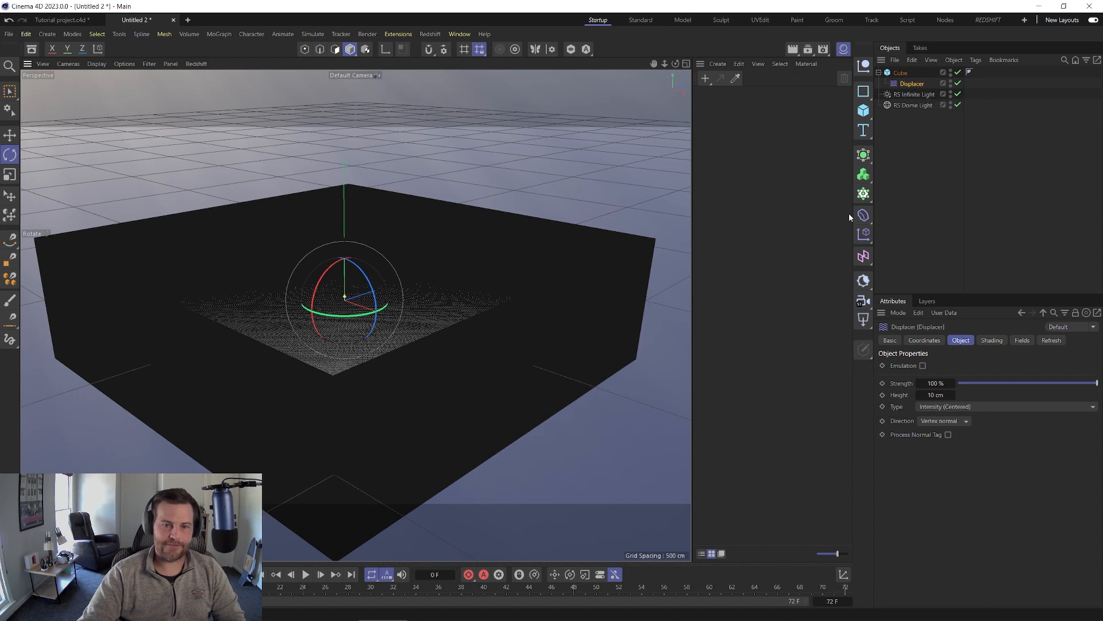
left_click(863, 215)
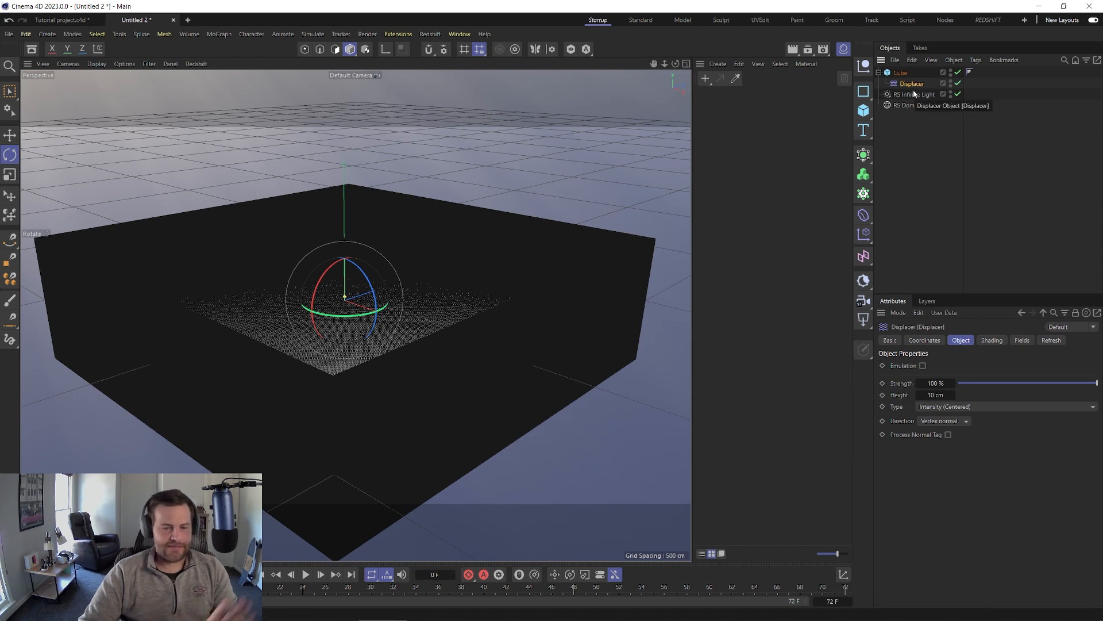
Step: Assign a Noise shader to the Displacer's shading and open the noise settings
left_click(989, 341)
left_click(921, 377)
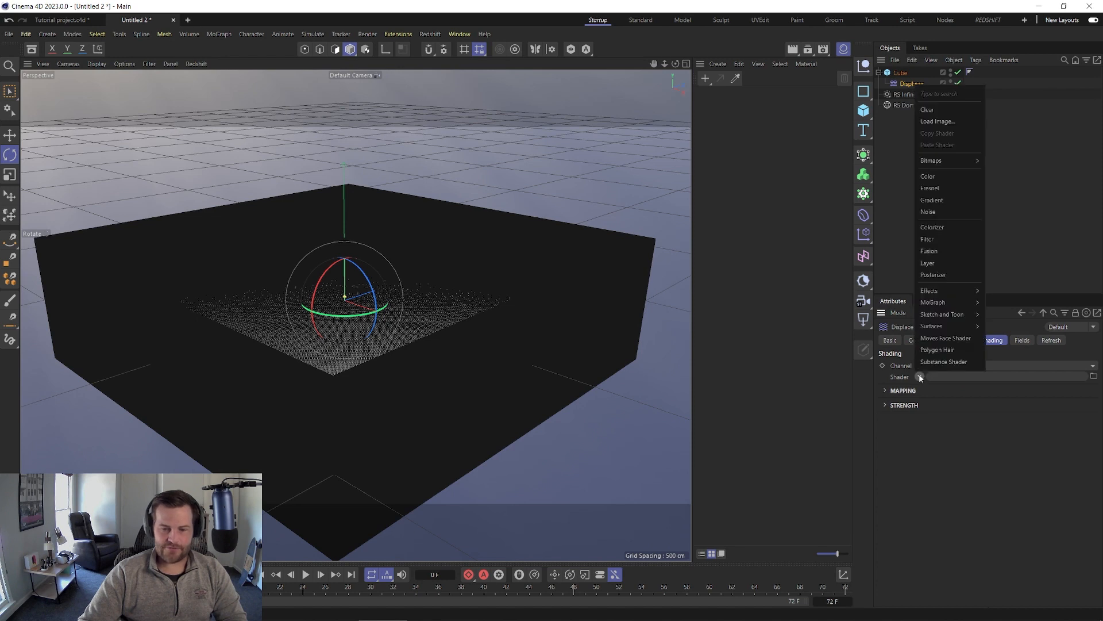
left_click(938, 212)
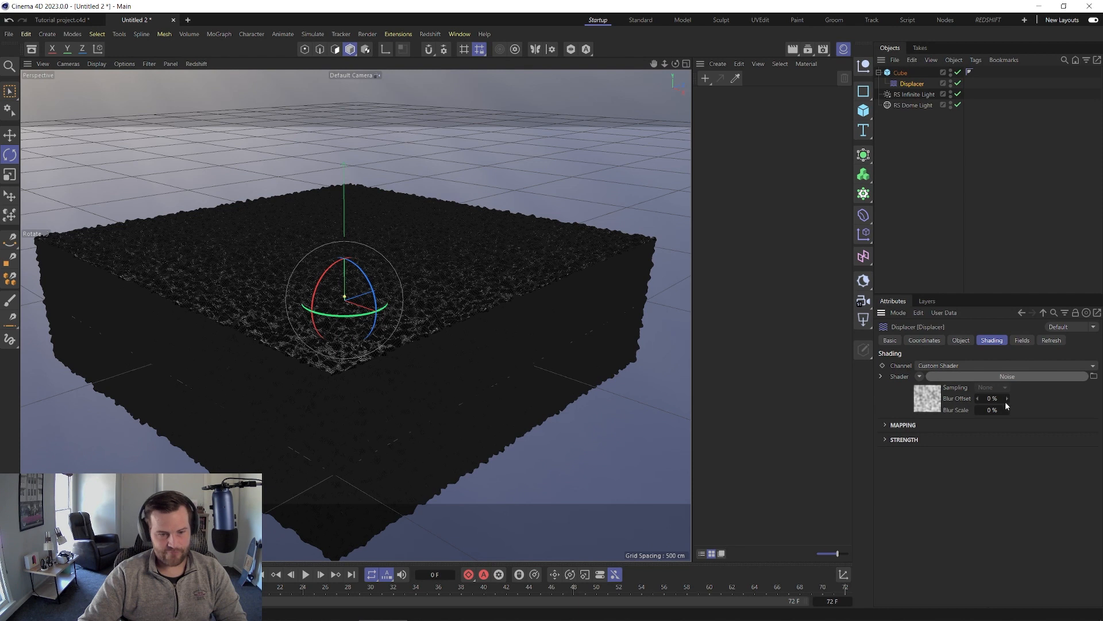
left_click(1005, 377)
Step: Try global scales of 800% and 600% for the Displacer's noise
left_click(966, 502)
type("800")
key("Return")
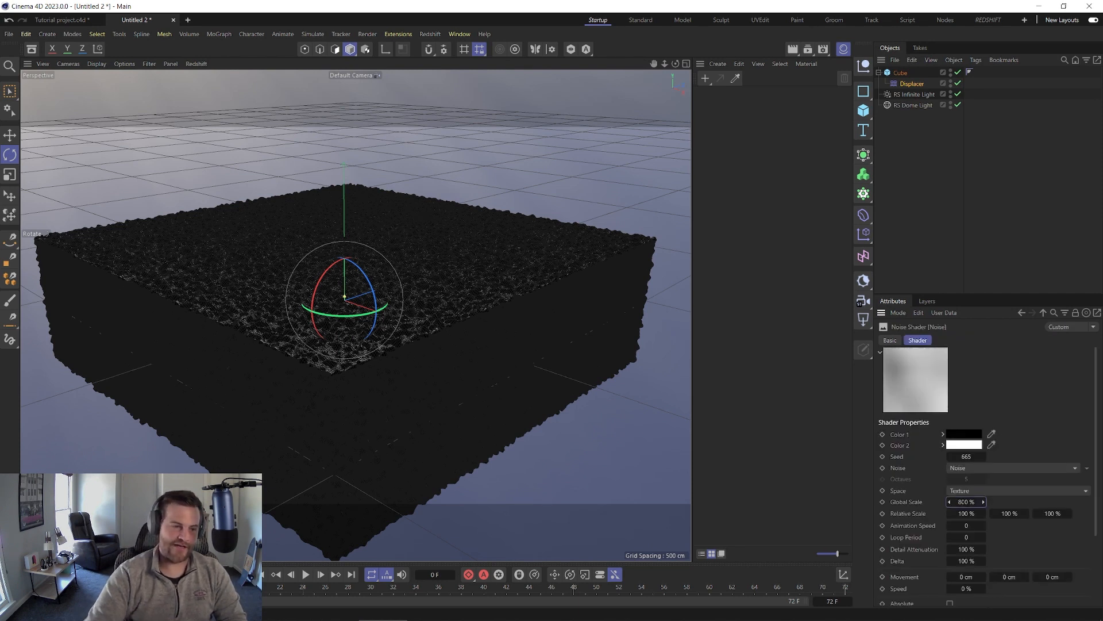
left_click(965, 501)
type("600")
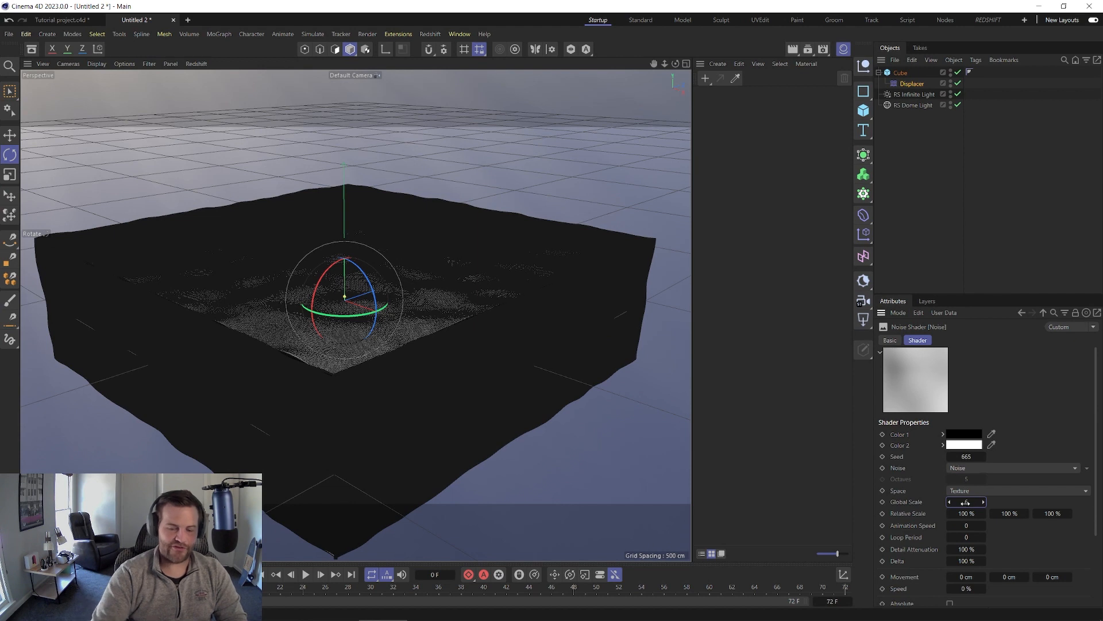
key("Return")
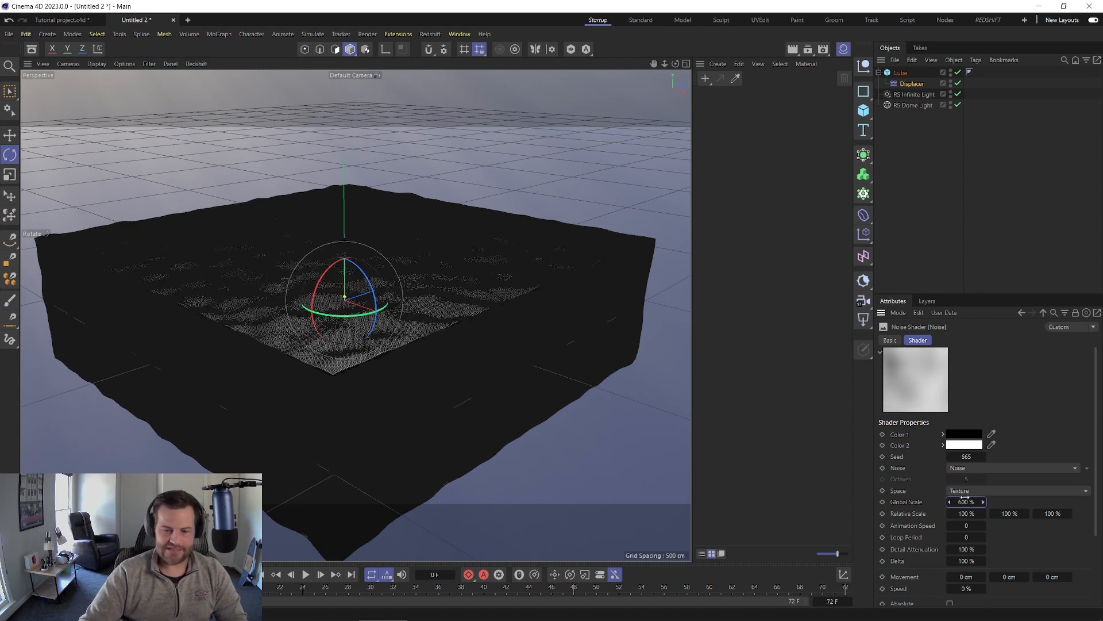
Step: Test the Wavy Turbulence noise type on the Displacer and switch back to Noise
left_click(977, 468)
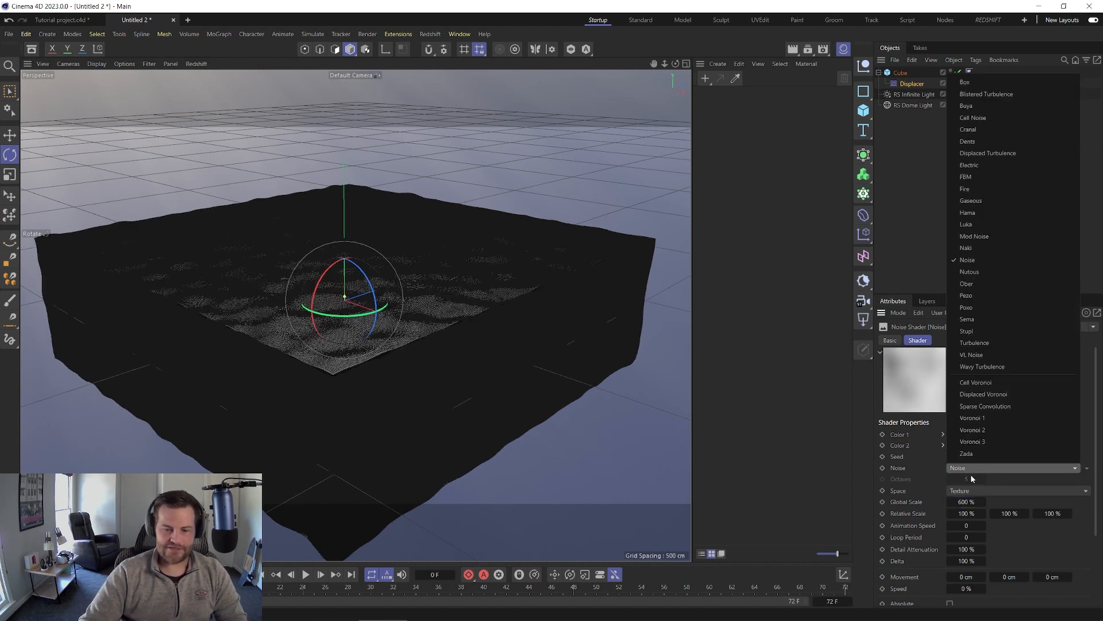
left_click(1002, 370)
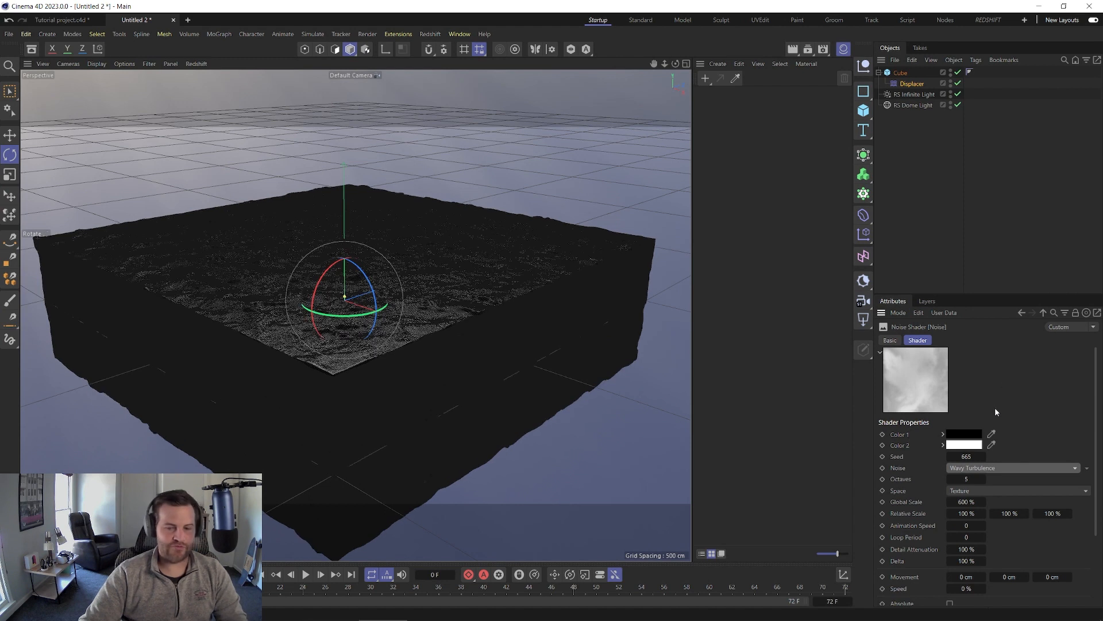
left_click(990, 468)
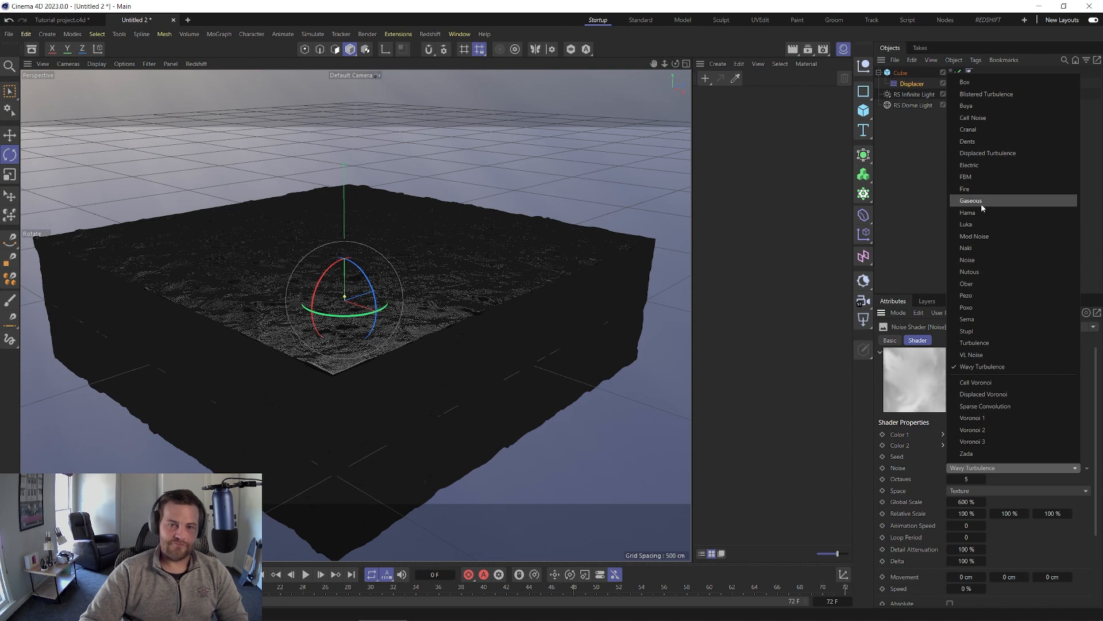
left_click(985, 260)
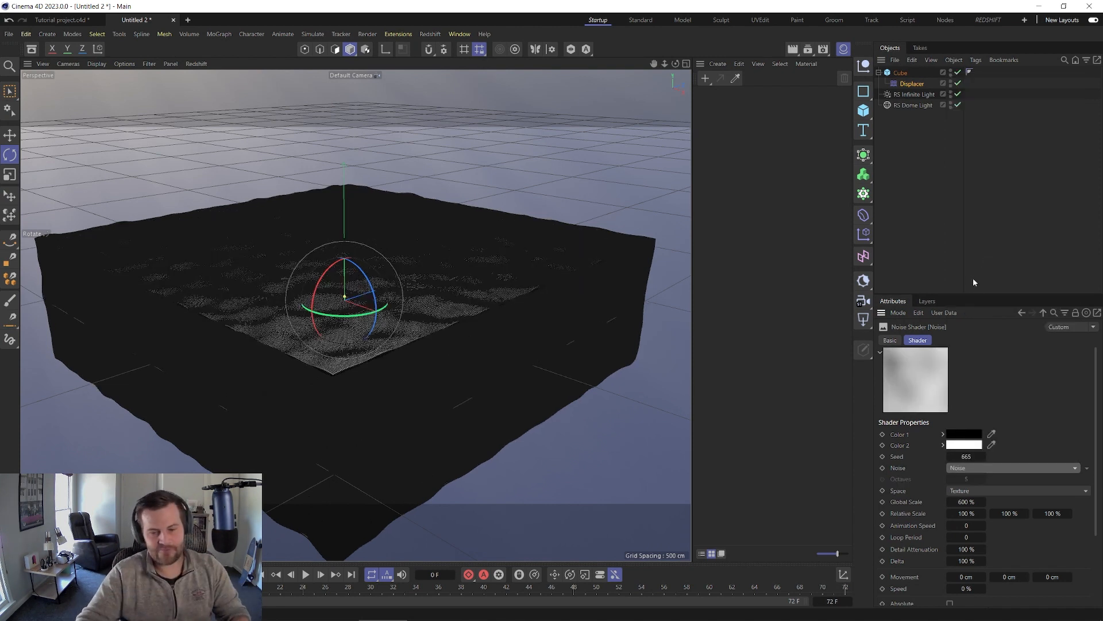
Step: Test the FBM noise type with its global scale raised up to 5000%, and return the type to Noise
left_click(991, 468)
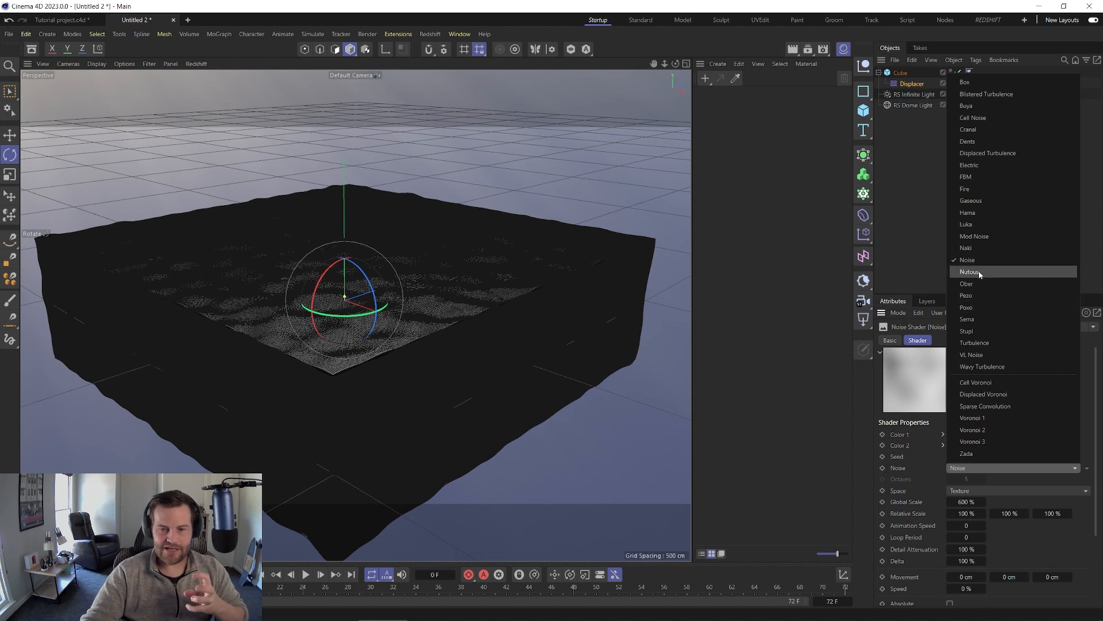
left_click(975, 178)
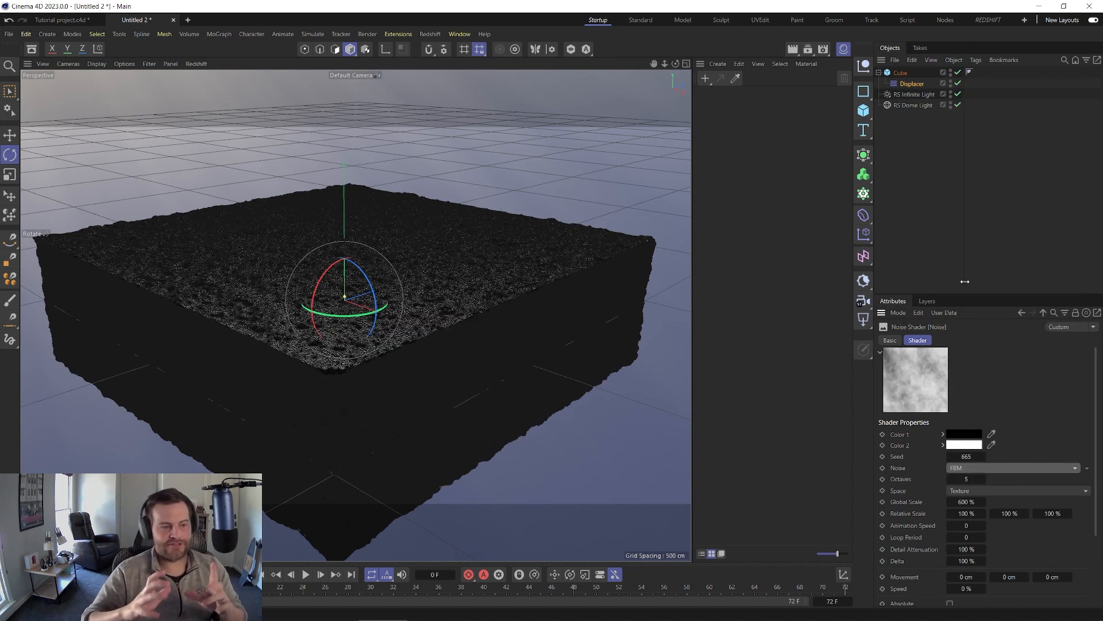
left_click_drag(985, 503, 989, 505)
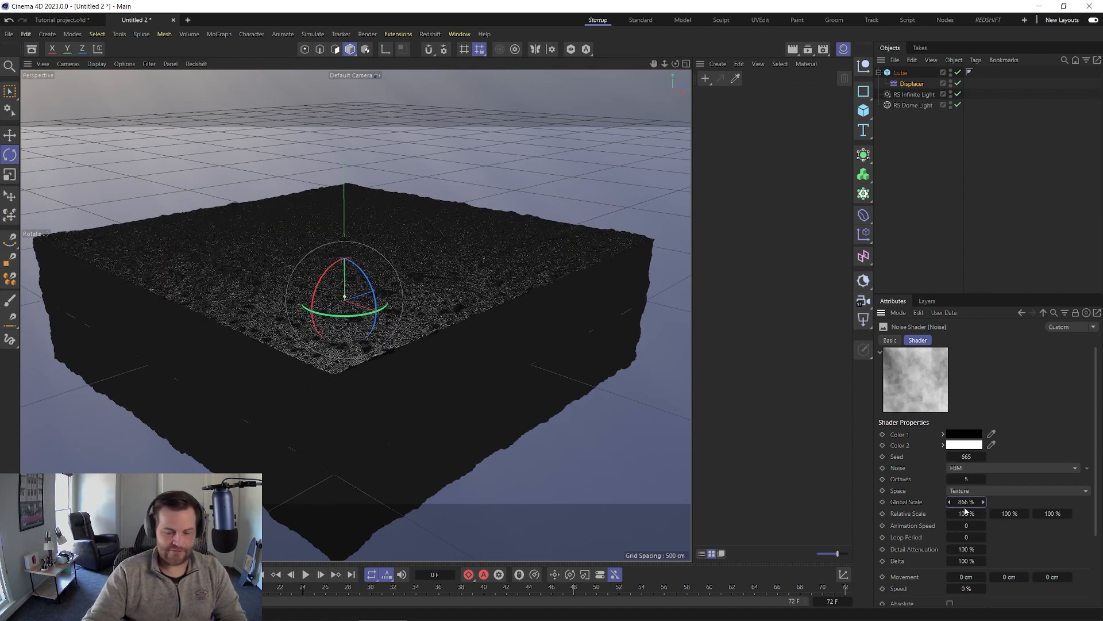
double_click(963, 502)
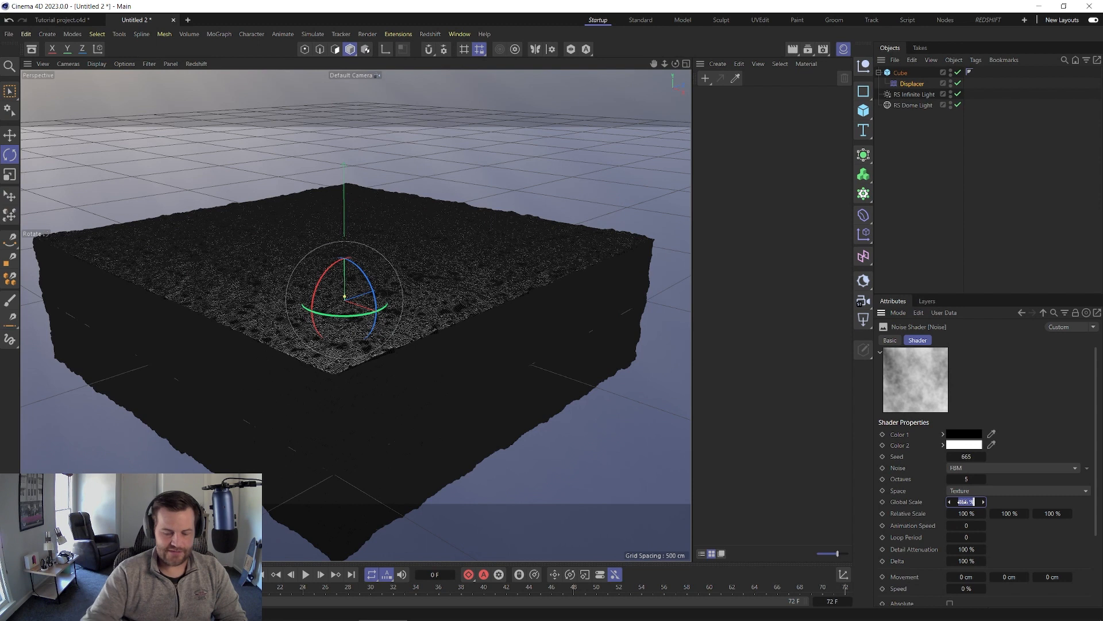
type("5000")
key("Return")
left_click(977, 468)
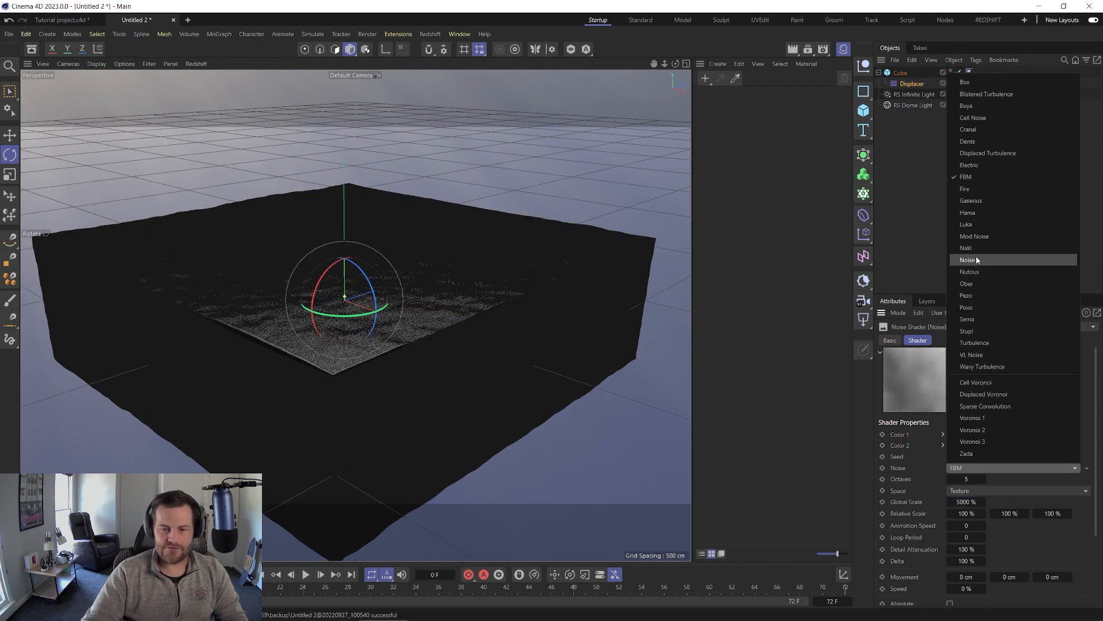
left_click(976, 259)
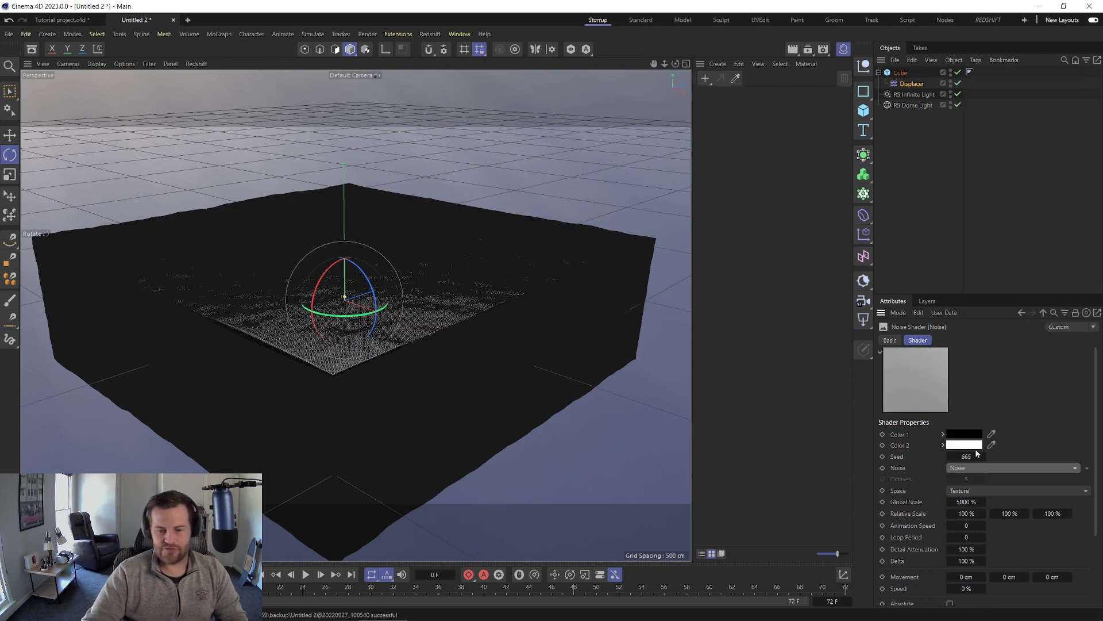
Step: Set the noise shader's global scale to 400%
double_click(963, 500)
type("400")
key("Return")
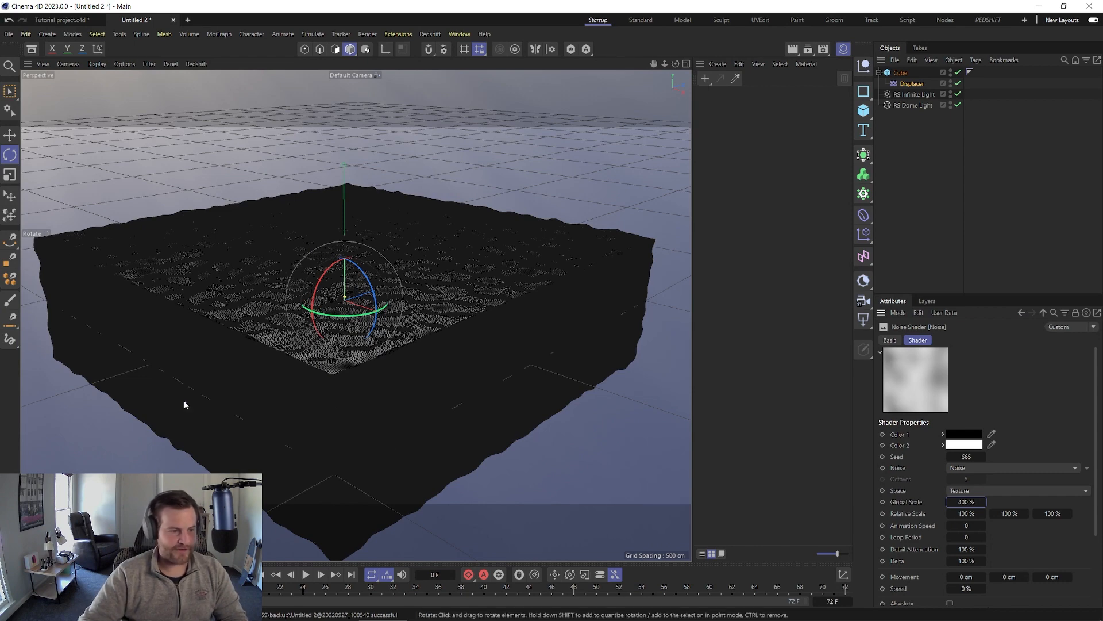
Step: Return to the Displacer's object properties and set its height to 20 cm
mouse_move(361, 332)
left_mouse_down("alt")
mouse_move(453, 362)
mouse_move(344, 302)
left_mouse_up("alt")
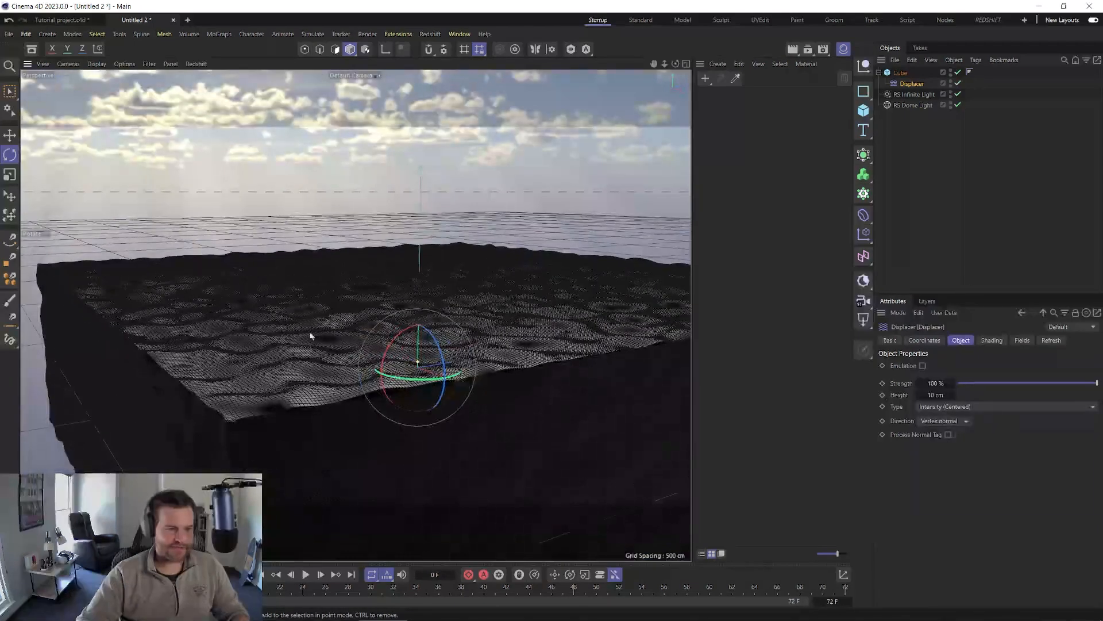
double_click(936, 395)
type("20")
key("Return")
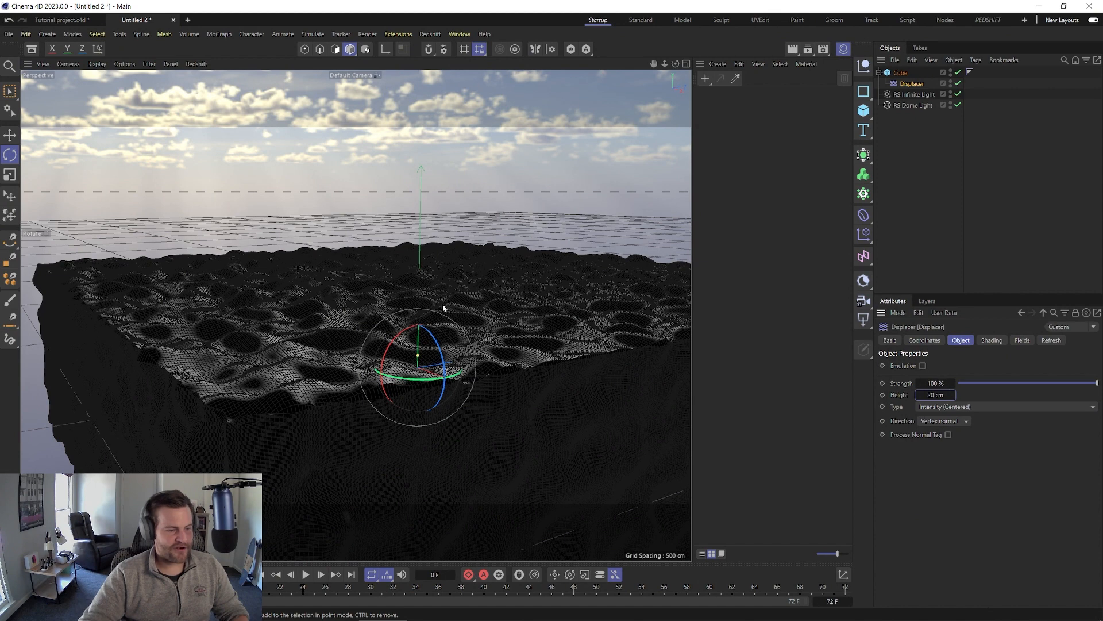
Step: Inspect the displaced cube's edges from several angles, and enable Fillet on the cube
left_click_drag(363, 315, 219, 423, "alt")
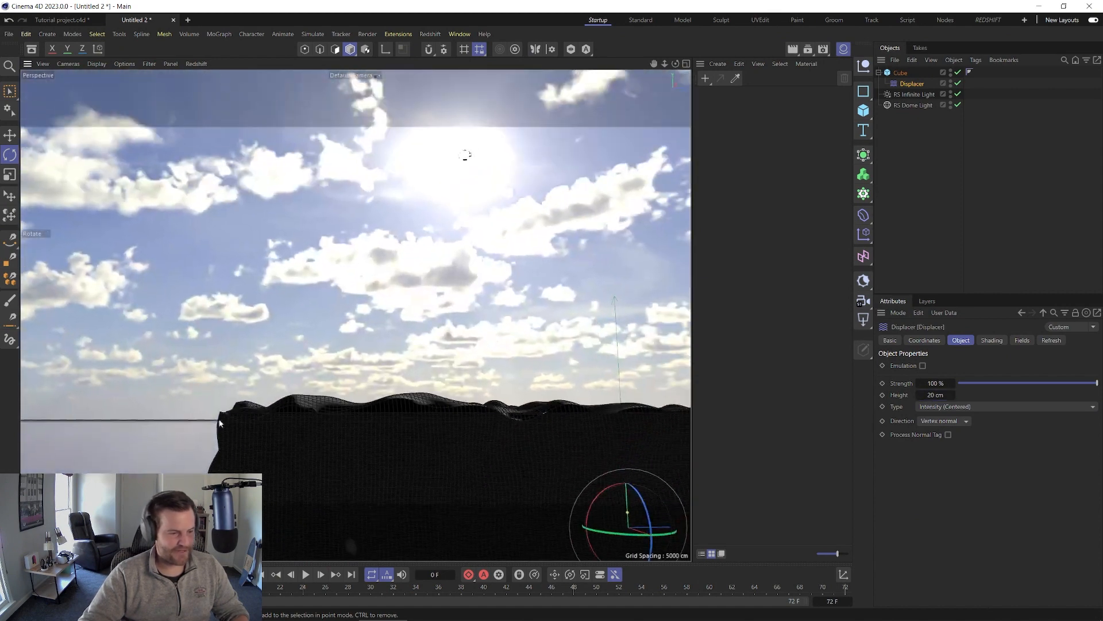
left_click_drag(304, 428, 485, 394, "alt")
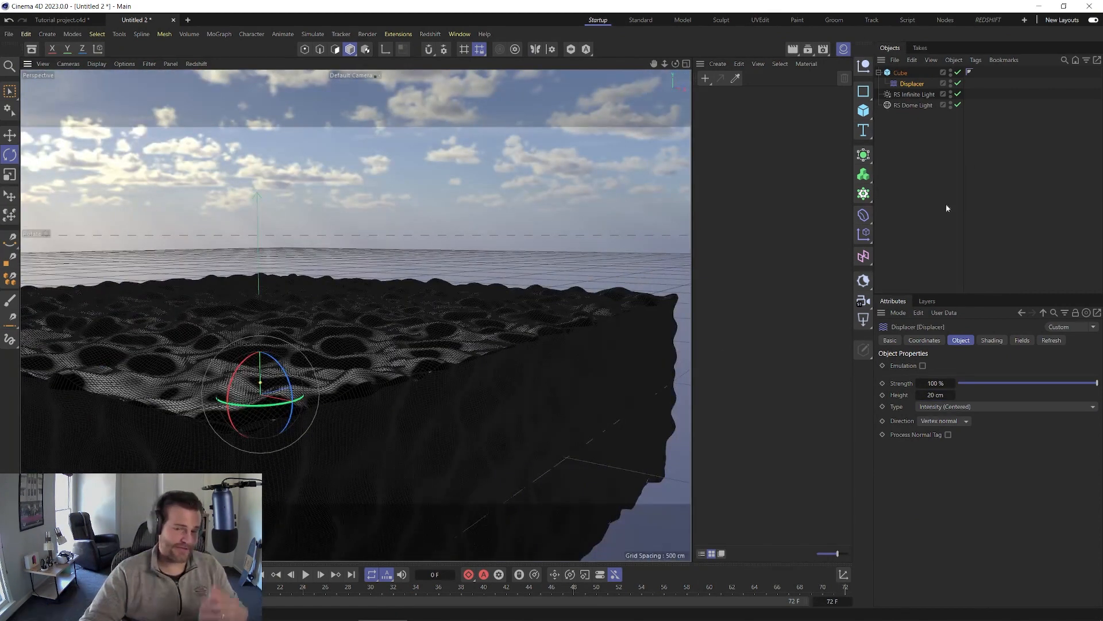
left_click(907, 73)
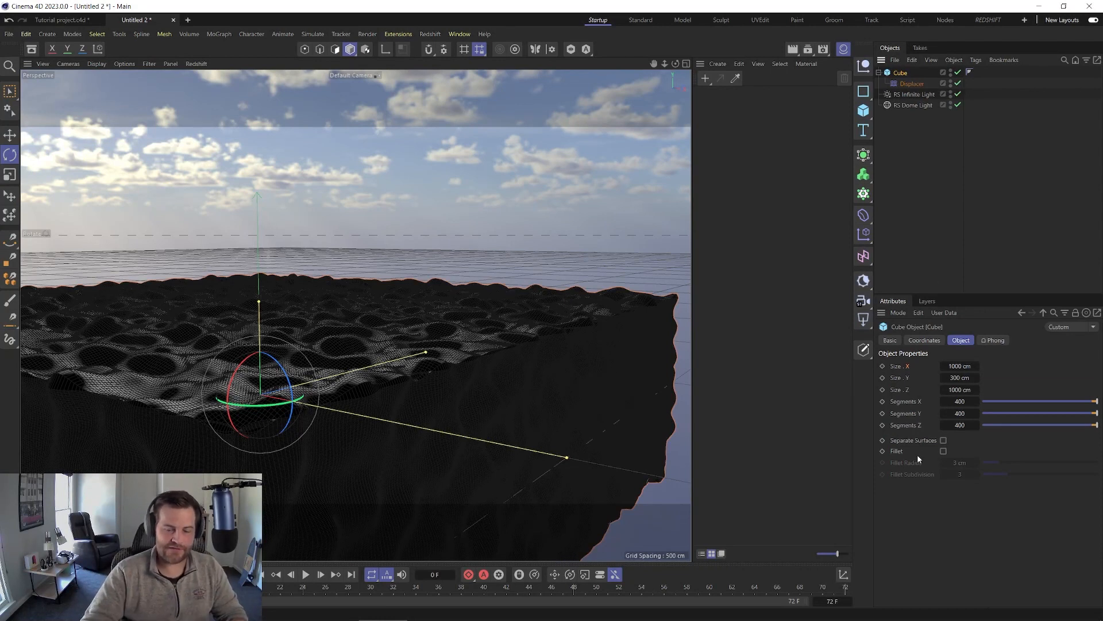
left_click(944, 450)
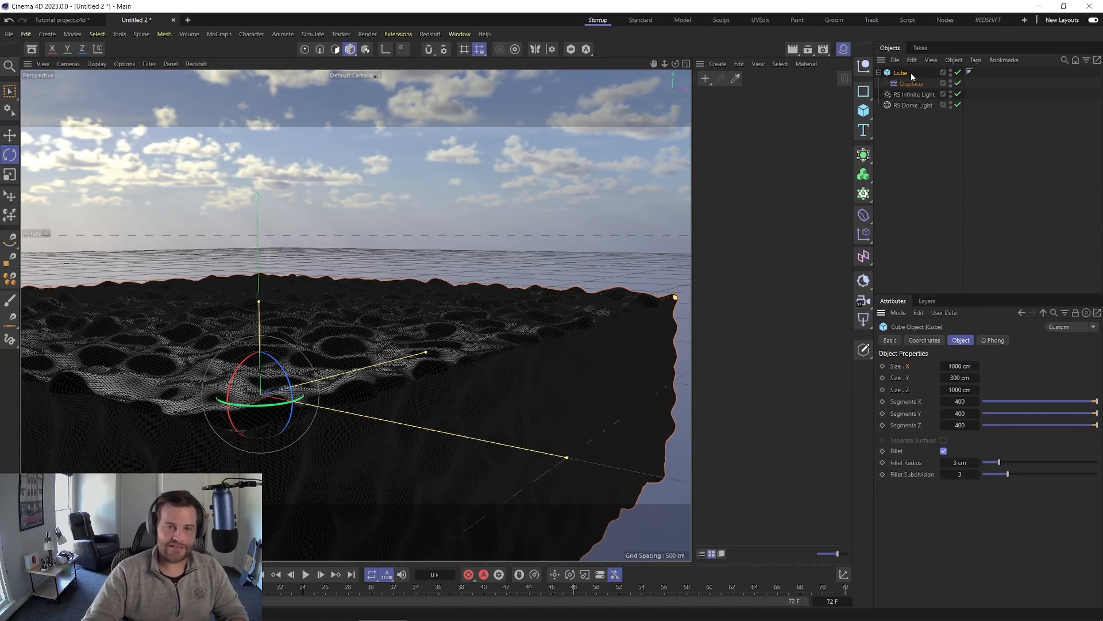
Step: Set the cube's fillet radius to 20 cm with 10 fillet subdivisions, and check the rounded edges
left_click_drag(1003, 464, 1097, 463)
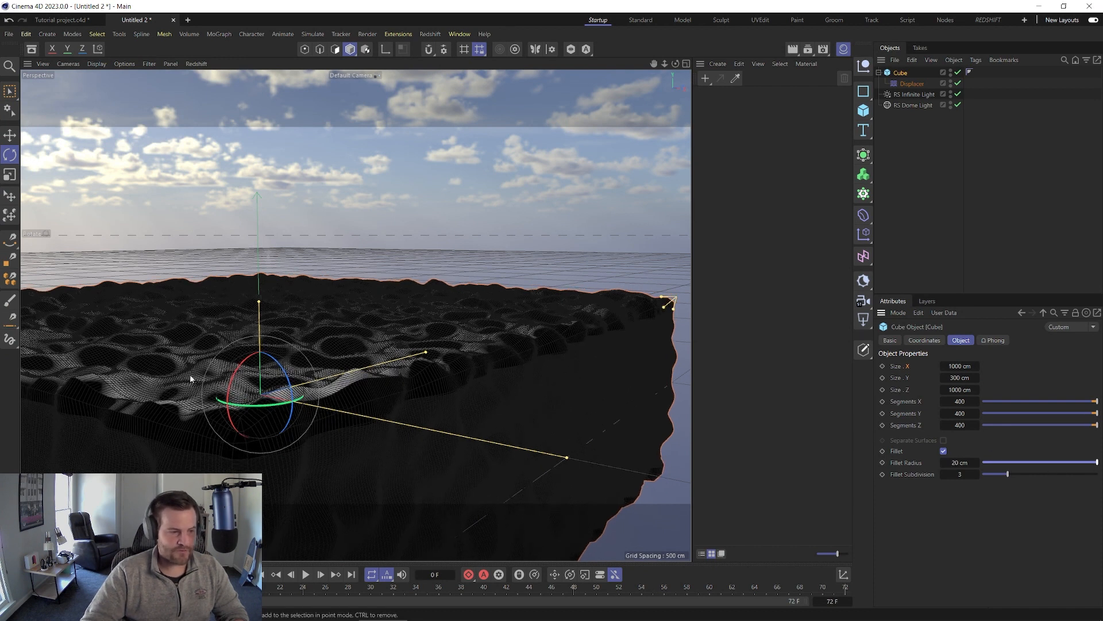
left_click_drag(1023, 472, 1099, 467)
left_click_drag(393, 451, 477, 460, "alt")
left_click_drag(368, 431, 225, 403, "alt")
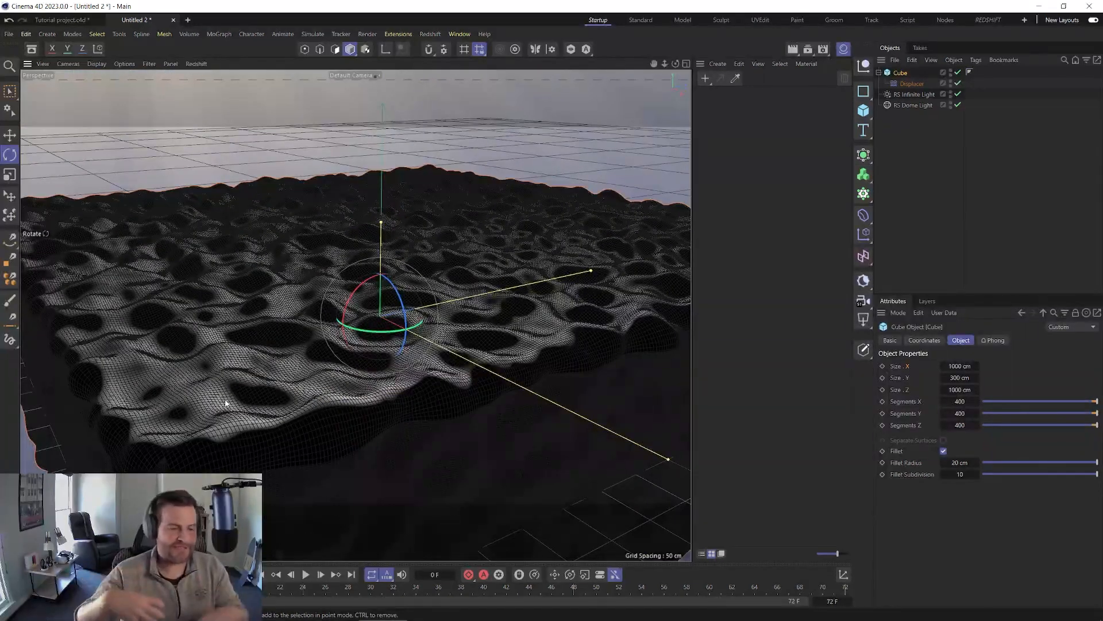
scroll(236, 368, "down", 5)
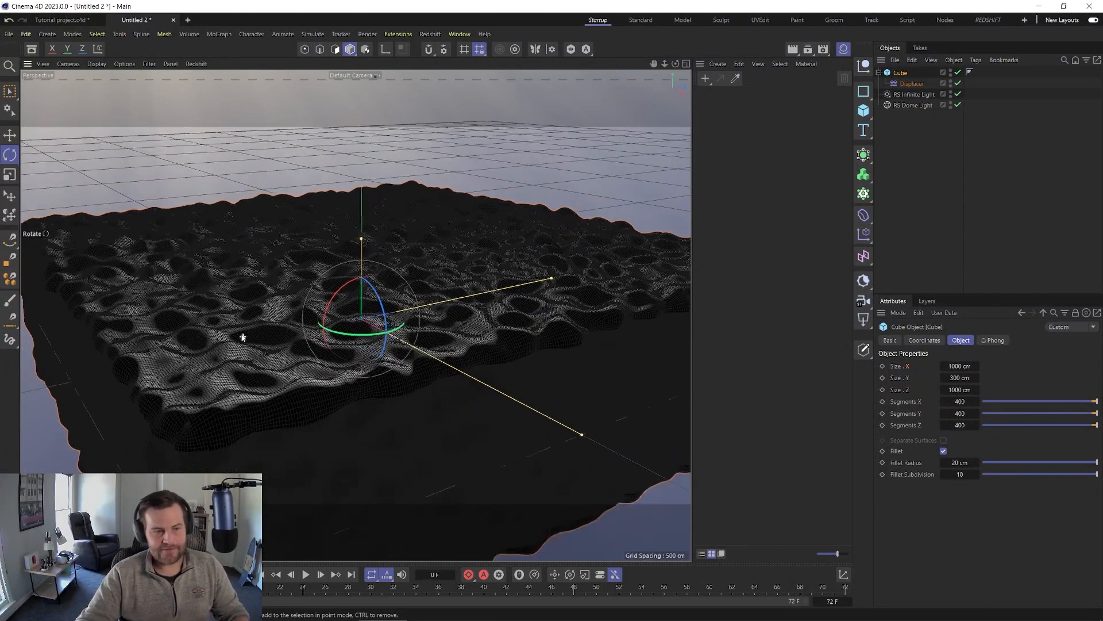
Step: Convert the cube and its Displacer into one polygon object with Connect Objects + Delete, and frame it in view
right_click(904, 77)
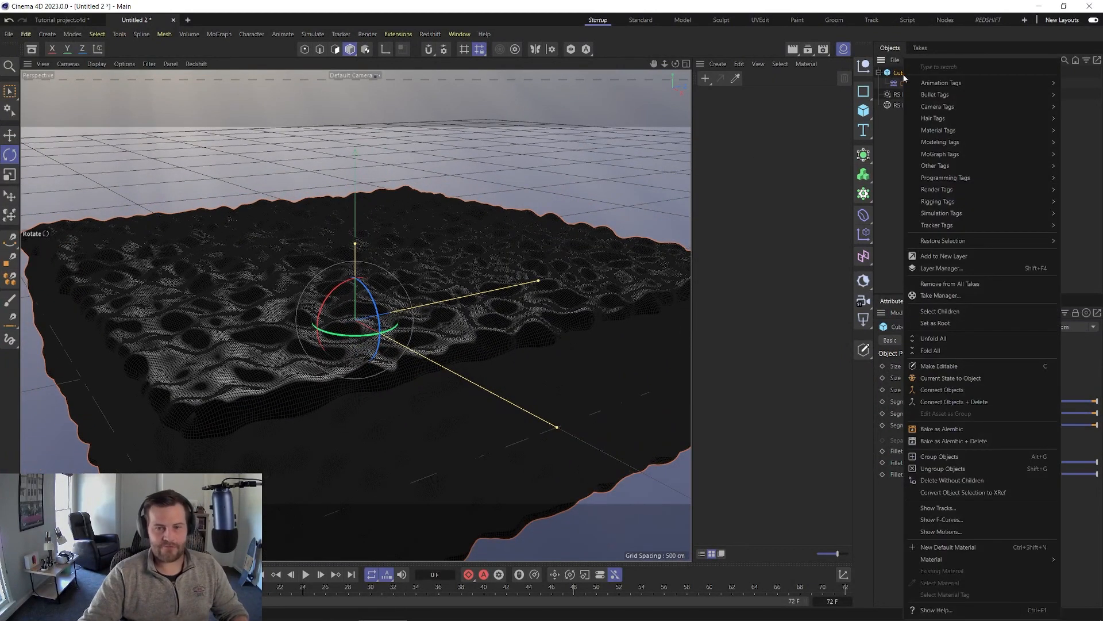
left_click(954, 401)
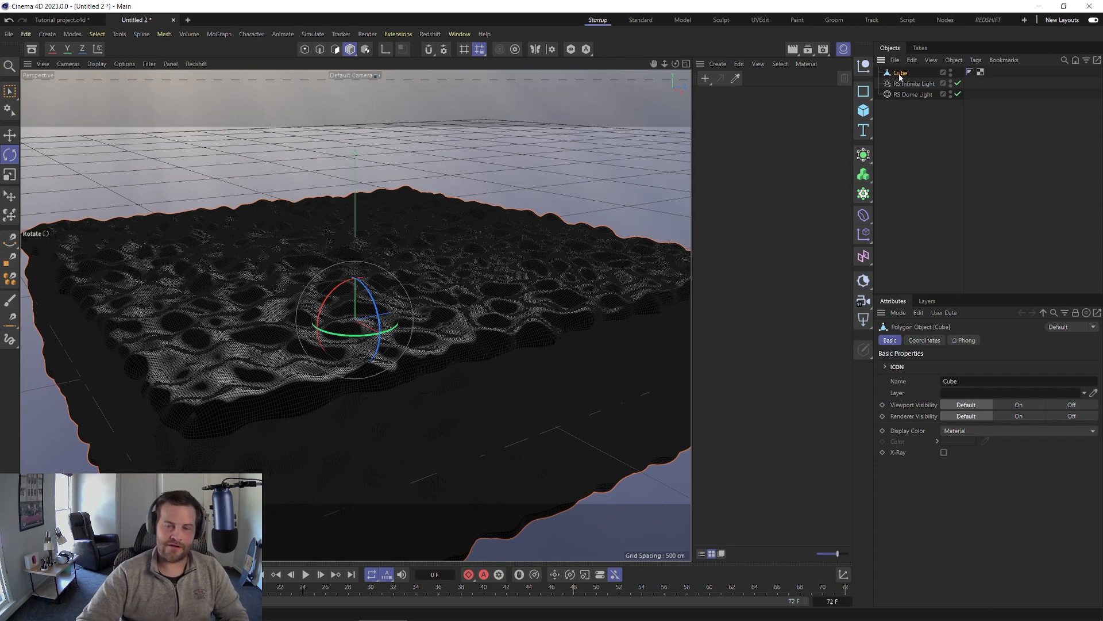
left_click_drag(354, 313, 519, 291, "alt")
key("h")
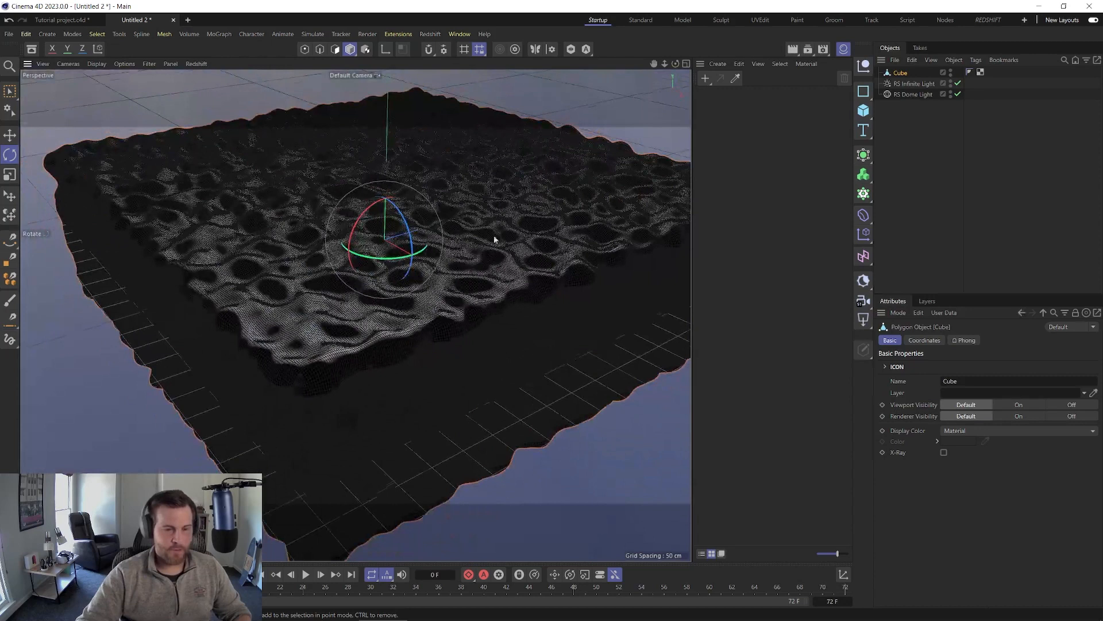
Step: Add a Volume Builder, make the Cube its child, and show the builder's object properties
left_click(863, 179)
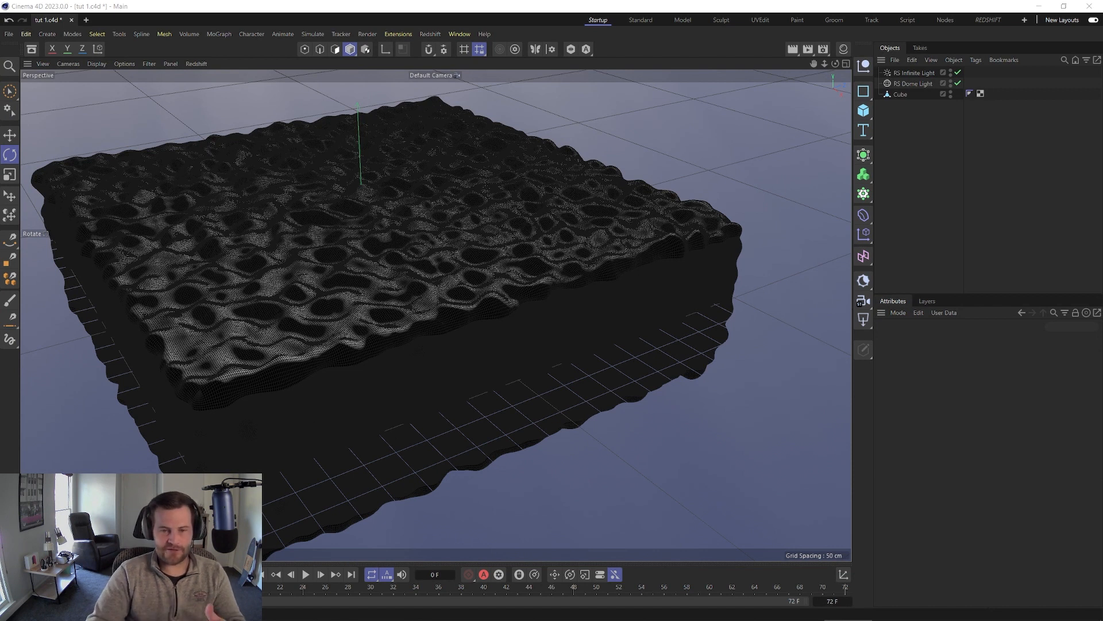
left_click(862, 177)
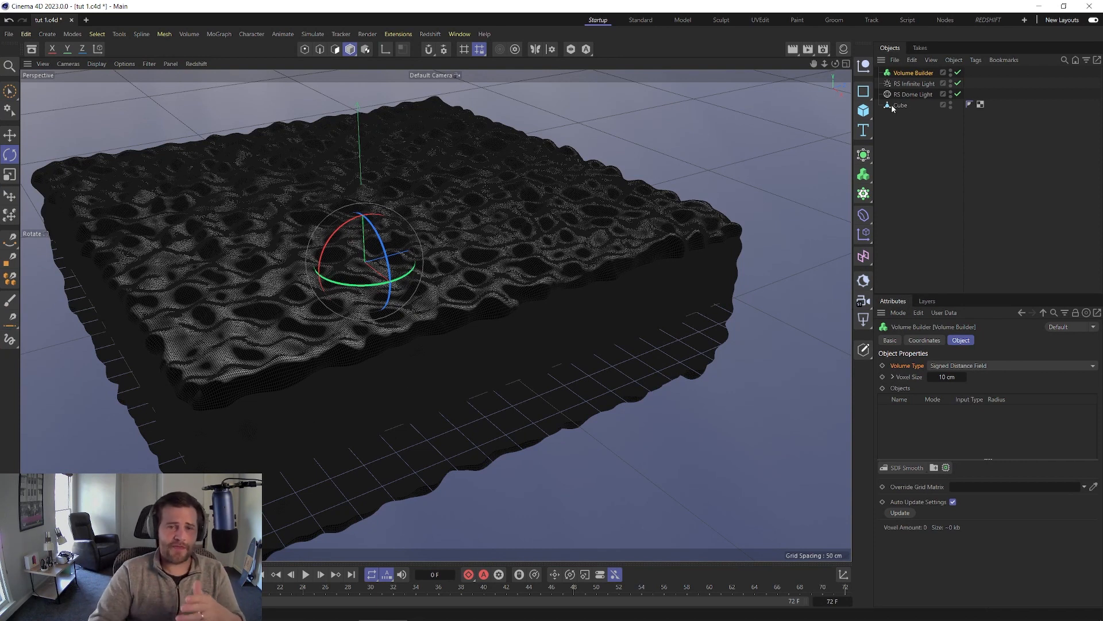
left_click_drag(892, 108, 915, 75)
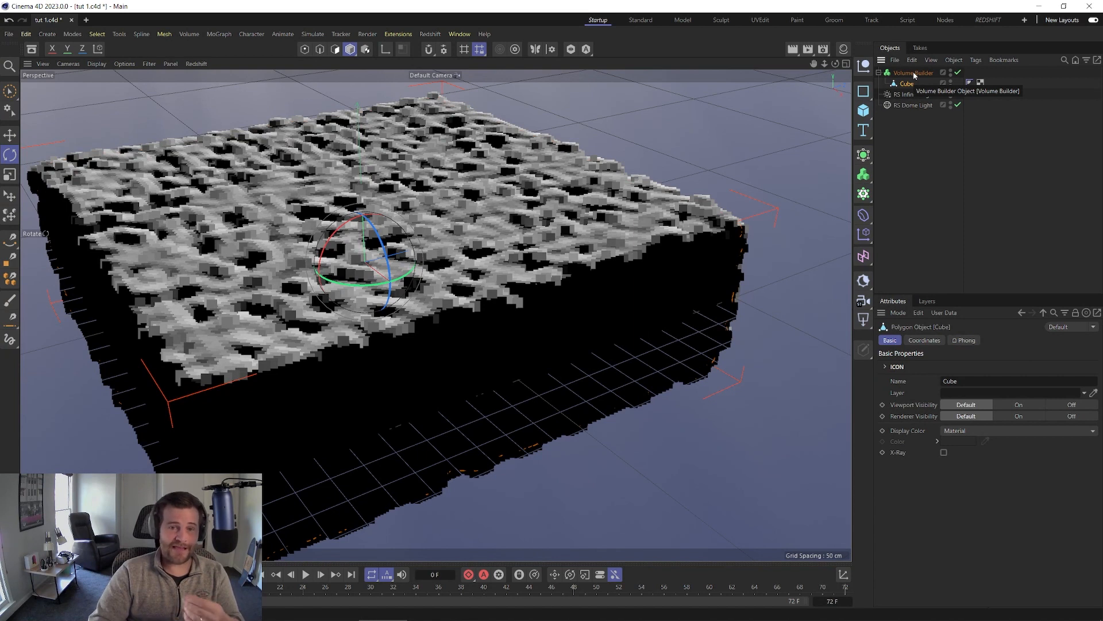
left_click(913, 73)
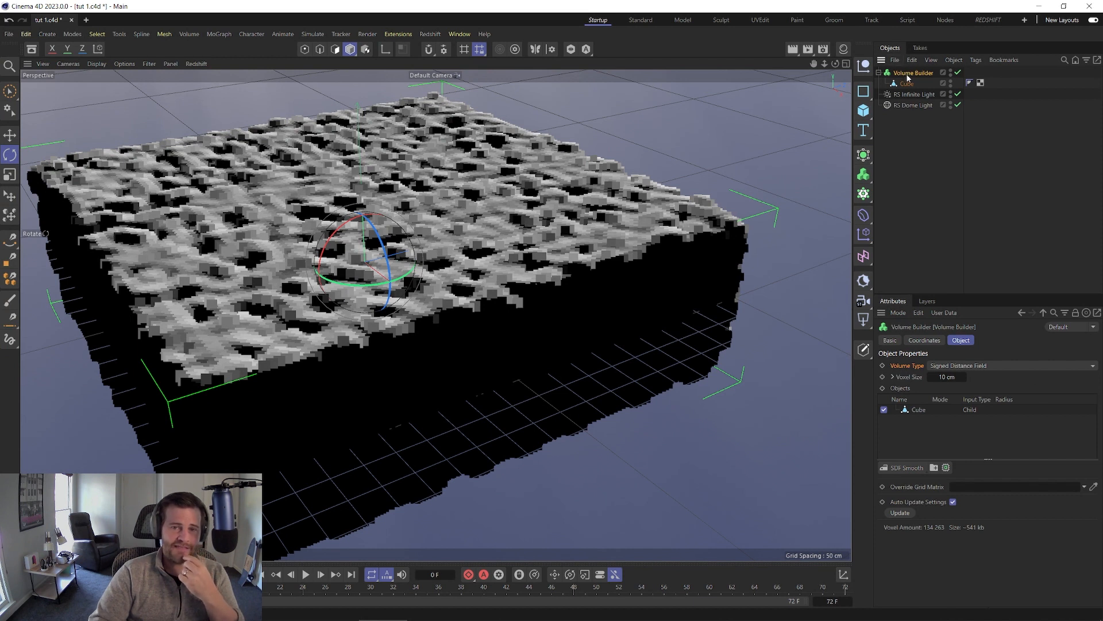
Step: Try linking the unparented Cube in the Volume Builder's object list, and make it a child of the builder again
left_click(922, 409)
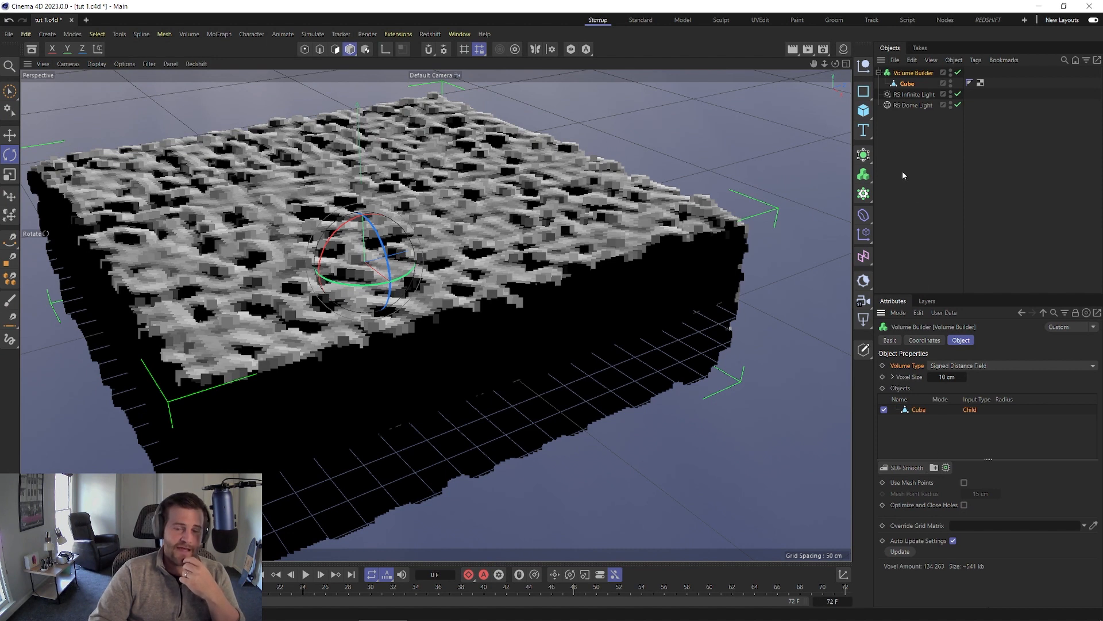
left_click_drag(914, 85, 910, 153)
left_click(914, 73)
left_click_drag(894, 110, 931, 425)
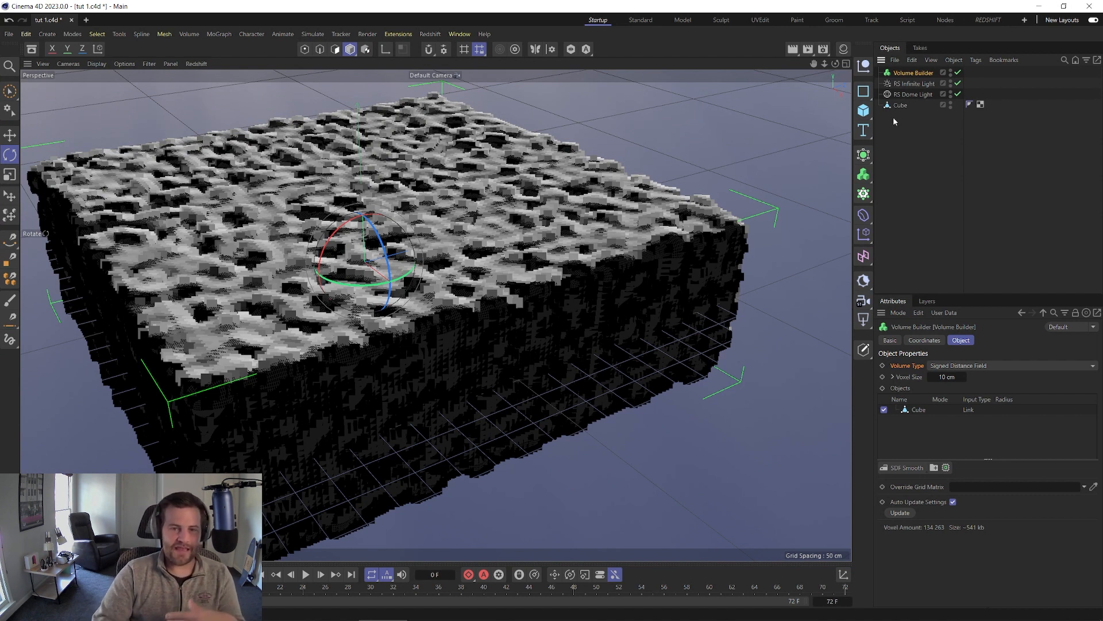
left_click_drag(897, 106, 908, 76)
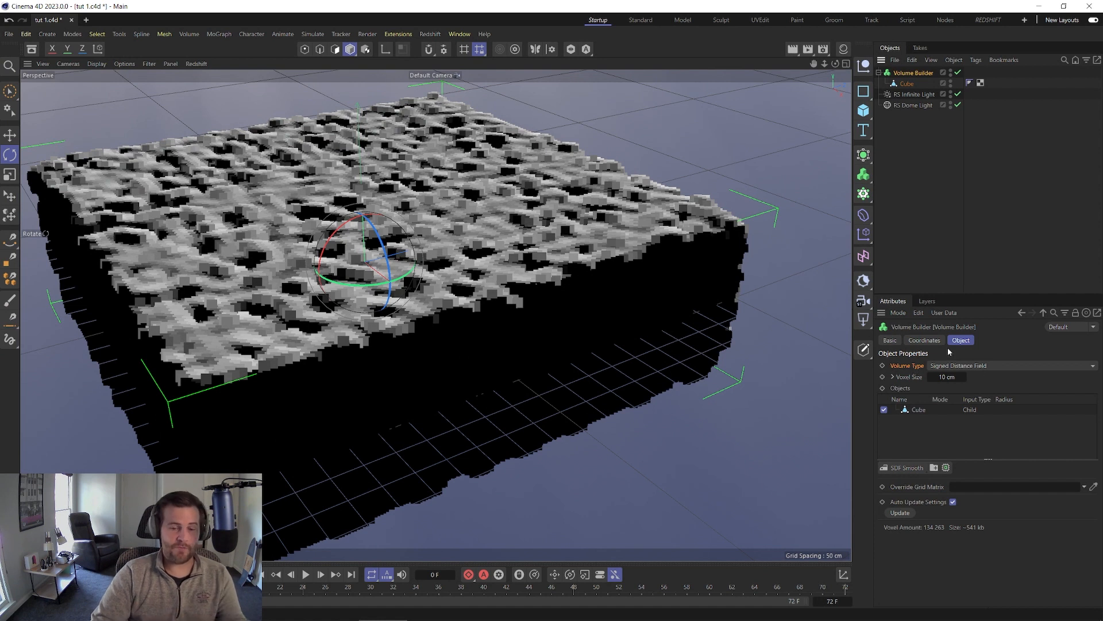
Step: Set the Volume Builder's volume type to Fog
left_click(994, 366)
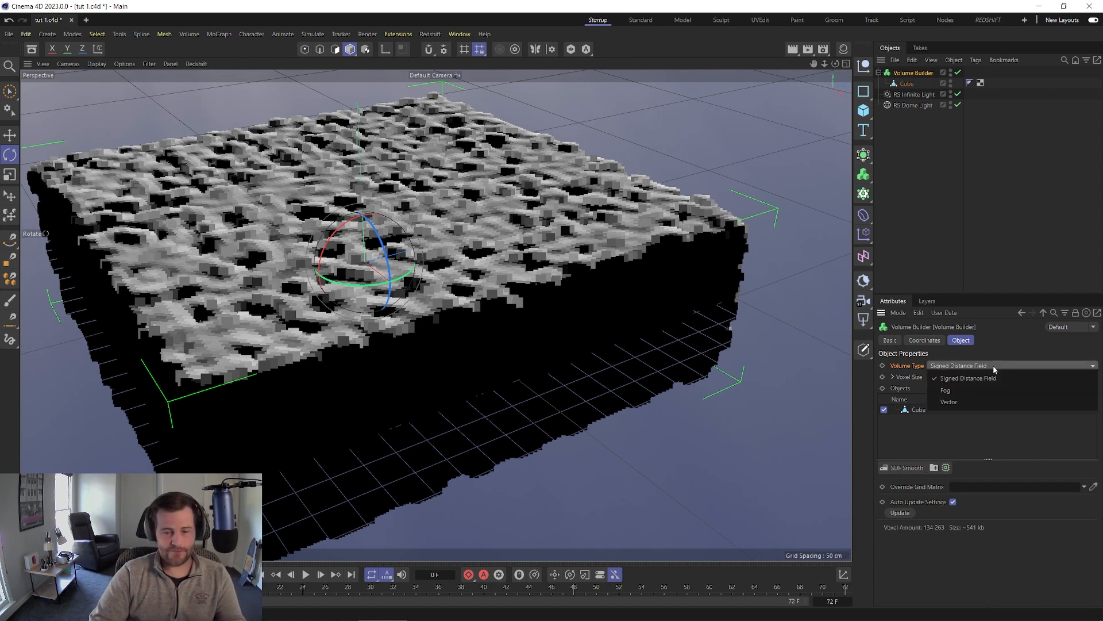
left_click(971, 390)
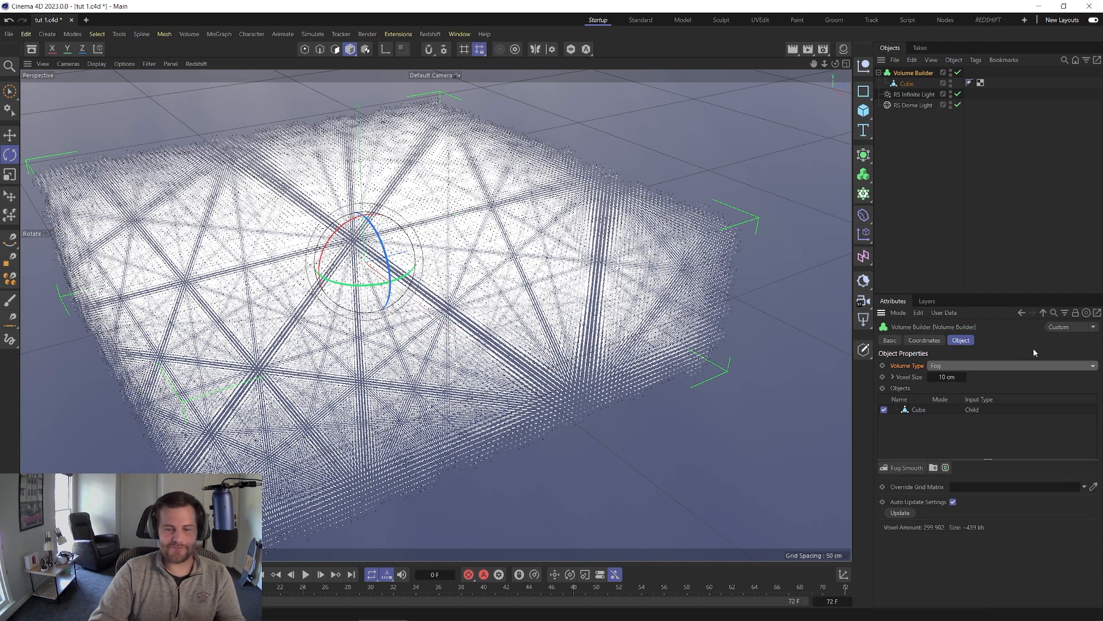
left_click(1021, 368)
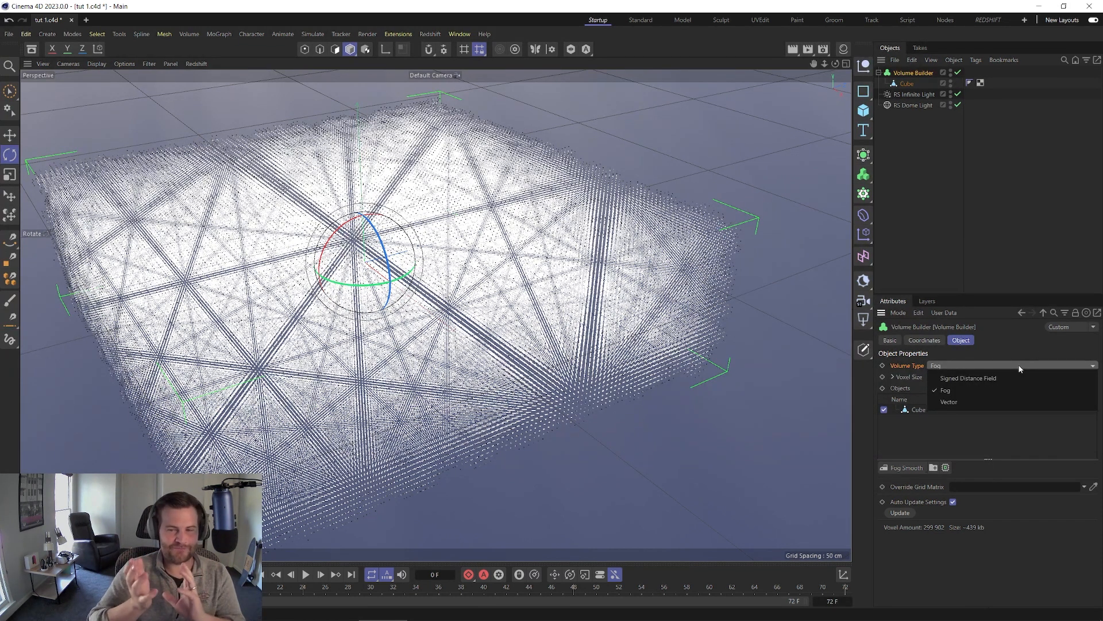
left_click(974, 357)
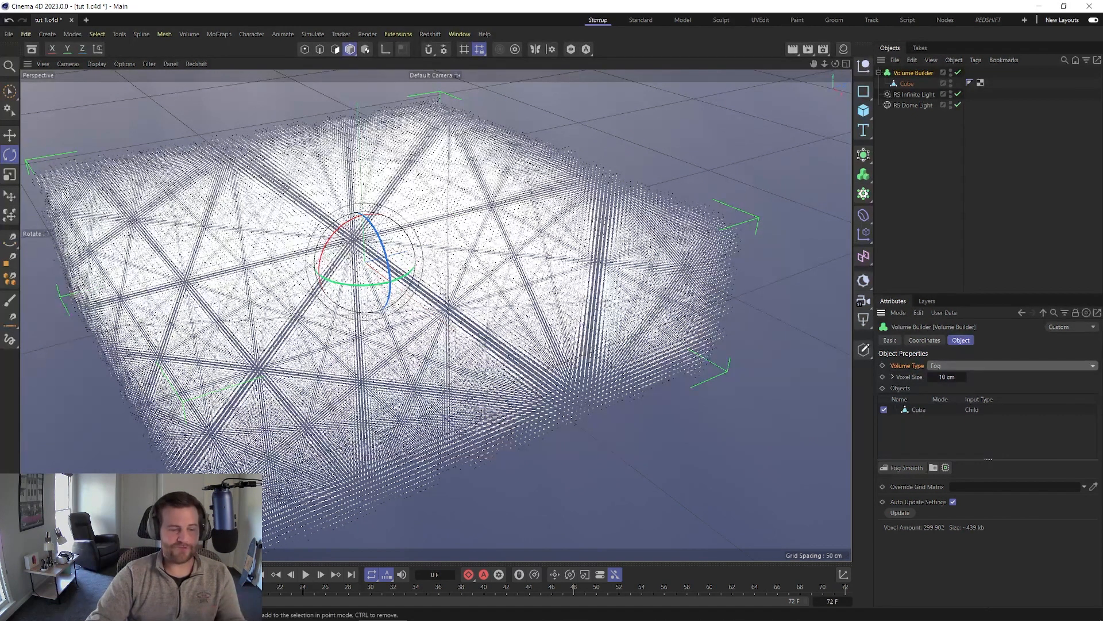
Step: Open the Redshift RenderView, start a live render of the fog volume, and move the window away from the object settings
left_click(430, 34)
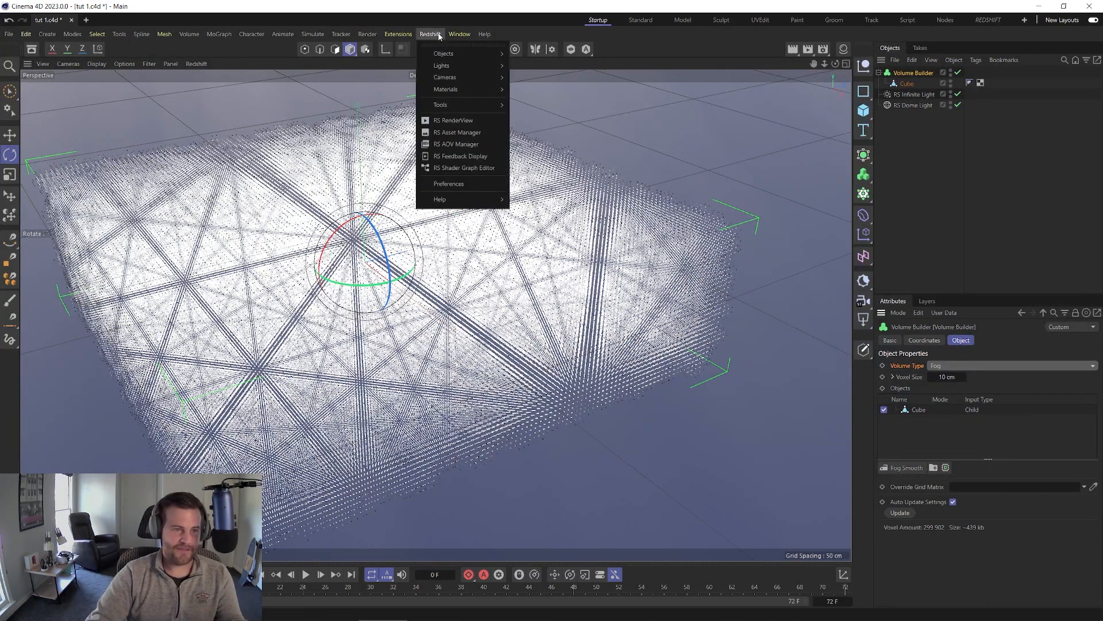
left_click(444, 121)
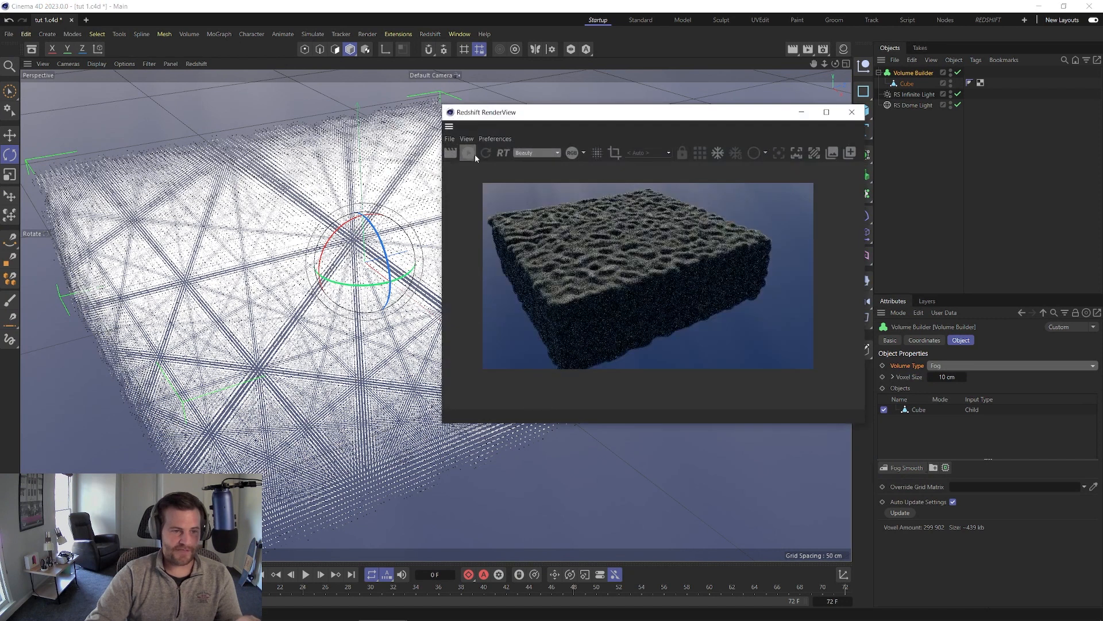
left_click_drag(602, 115, 282, 120)
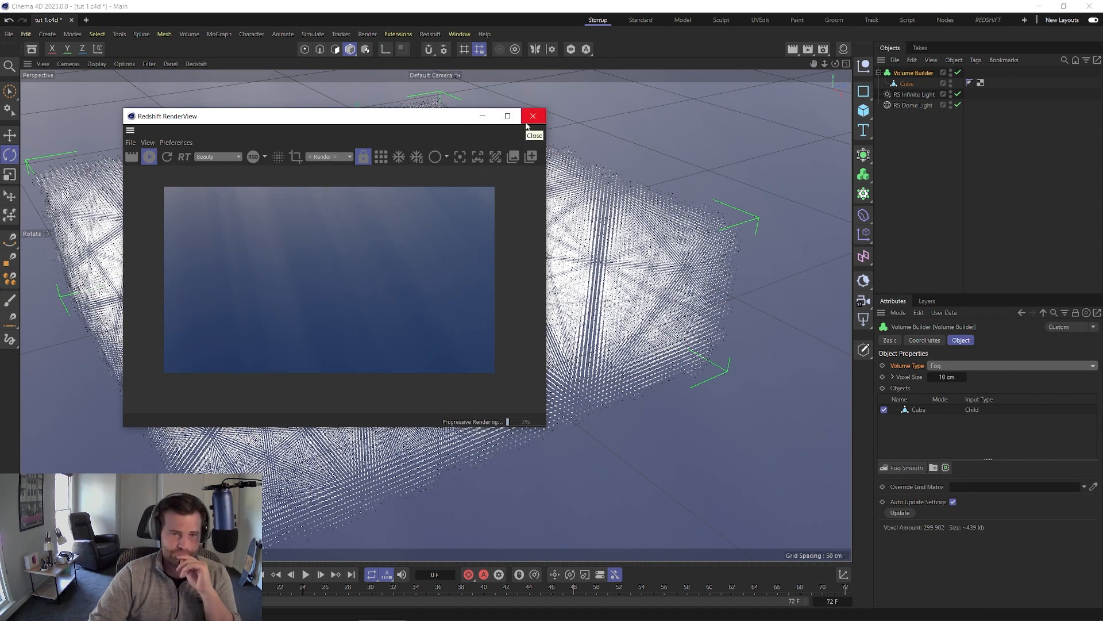
Step: Create a Redshift Volume material and apply it to the Volume Builder
left_click(843, 49)
left_click(716, 64)
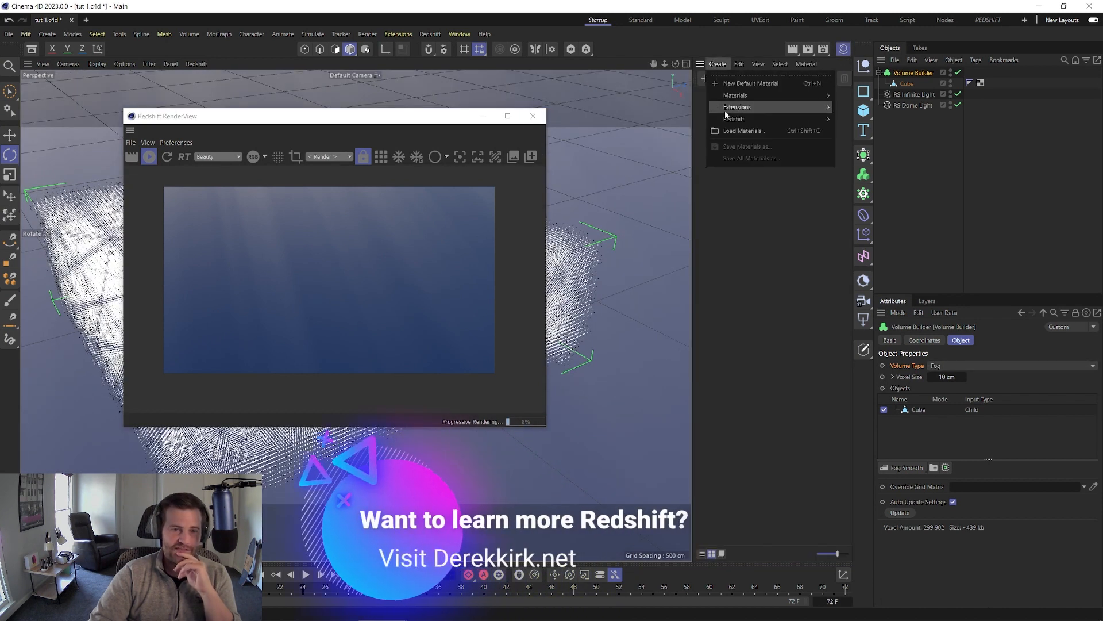
mouse_move(737, 118)
mouse_move(847, 123)
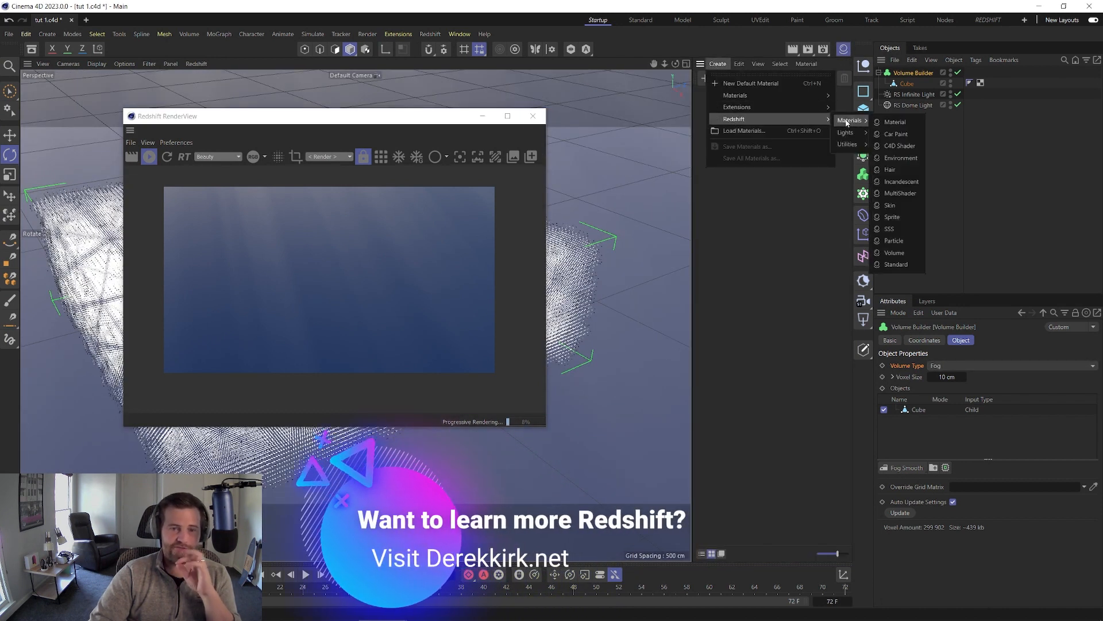
left_click(894, 252)
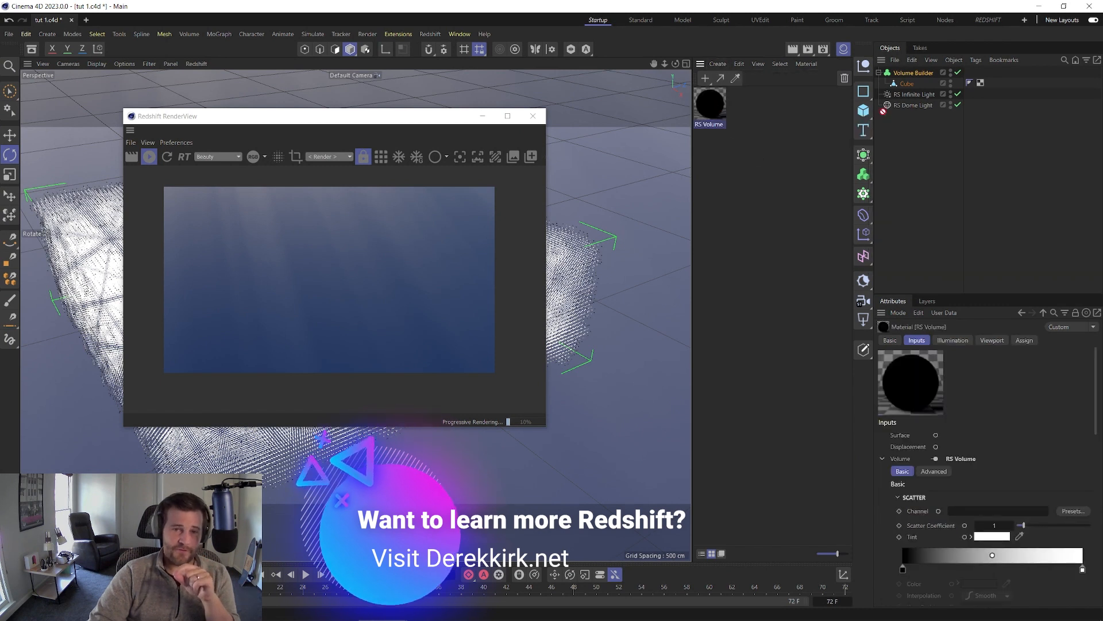
left_click_drag(909, 76, 908, 76)
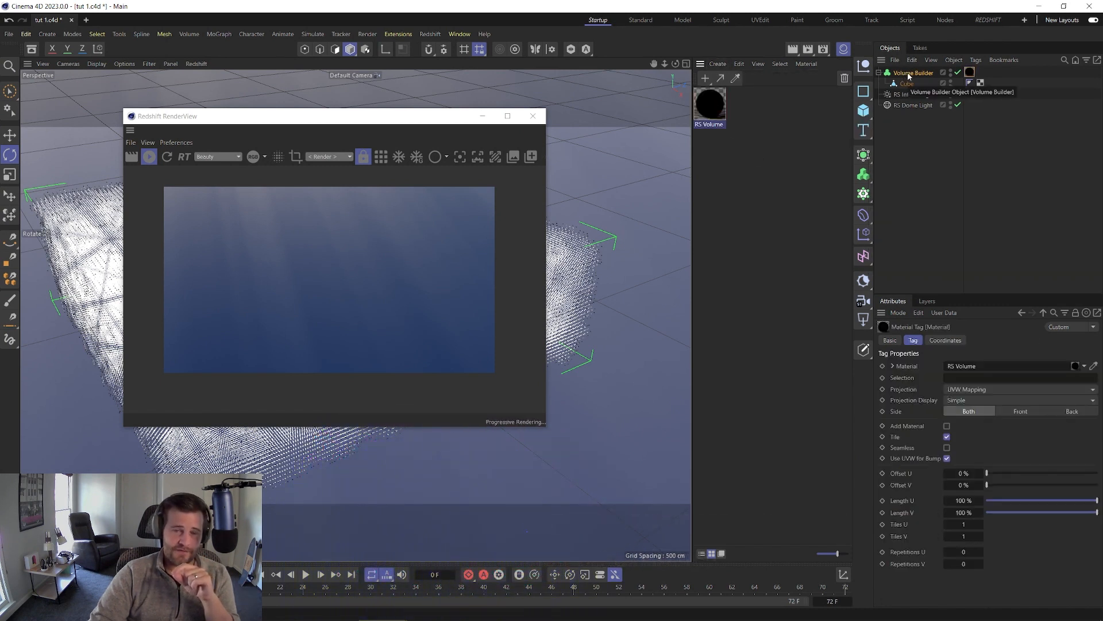
Step: Set the RS Volume material's scatter channel to the Volume Builder preset and refresh the render
left_click(710, 107)
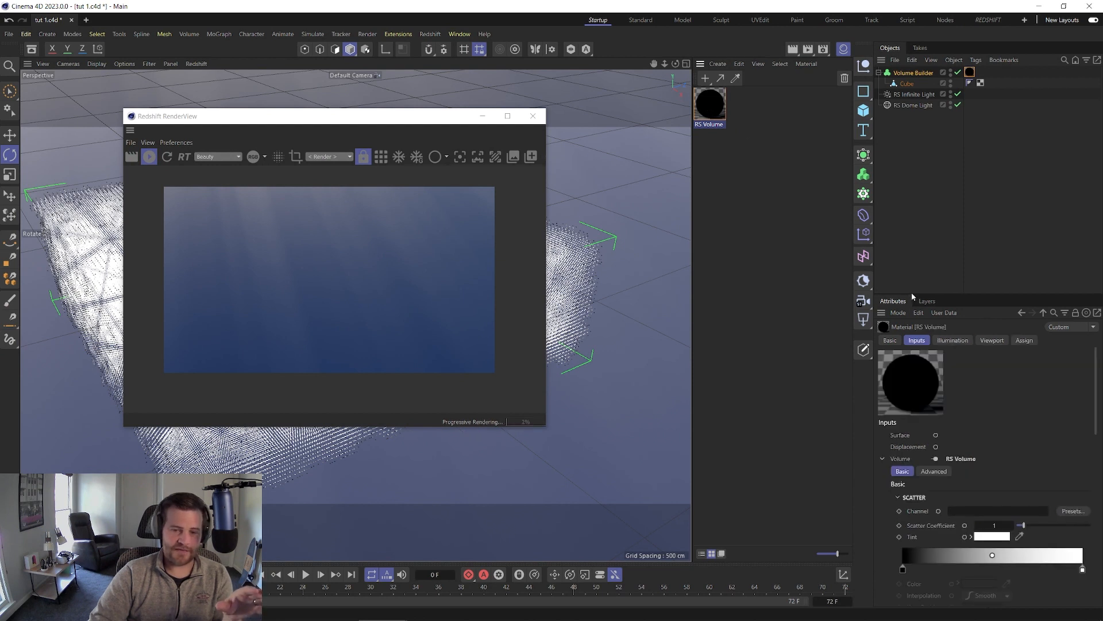
left_click_drag(912, 295, 922, 144)
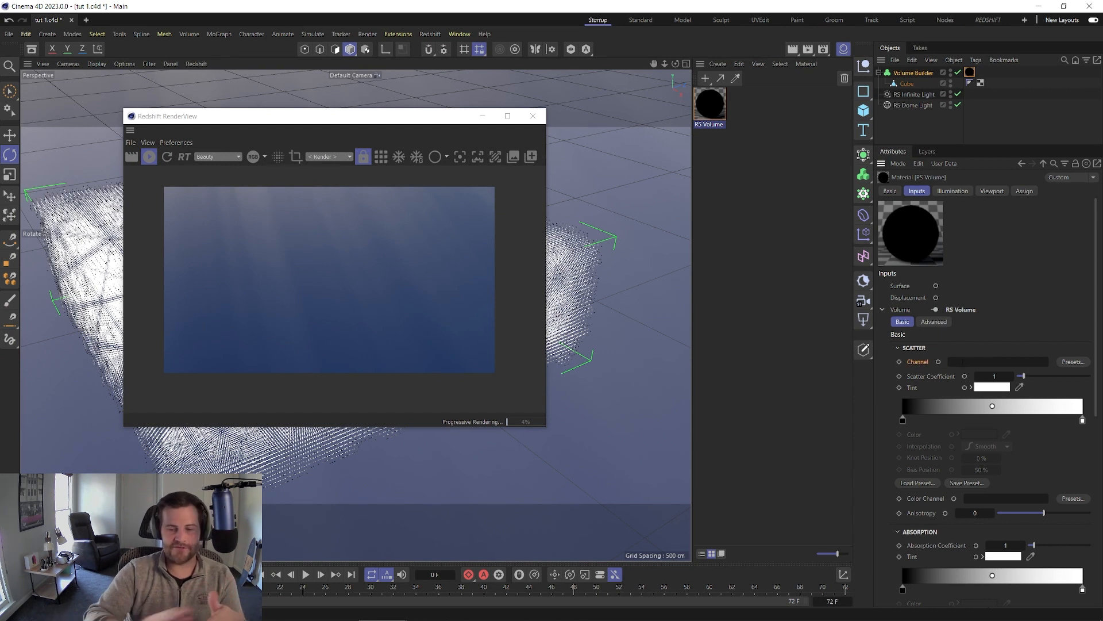
left_click(1068, 363)
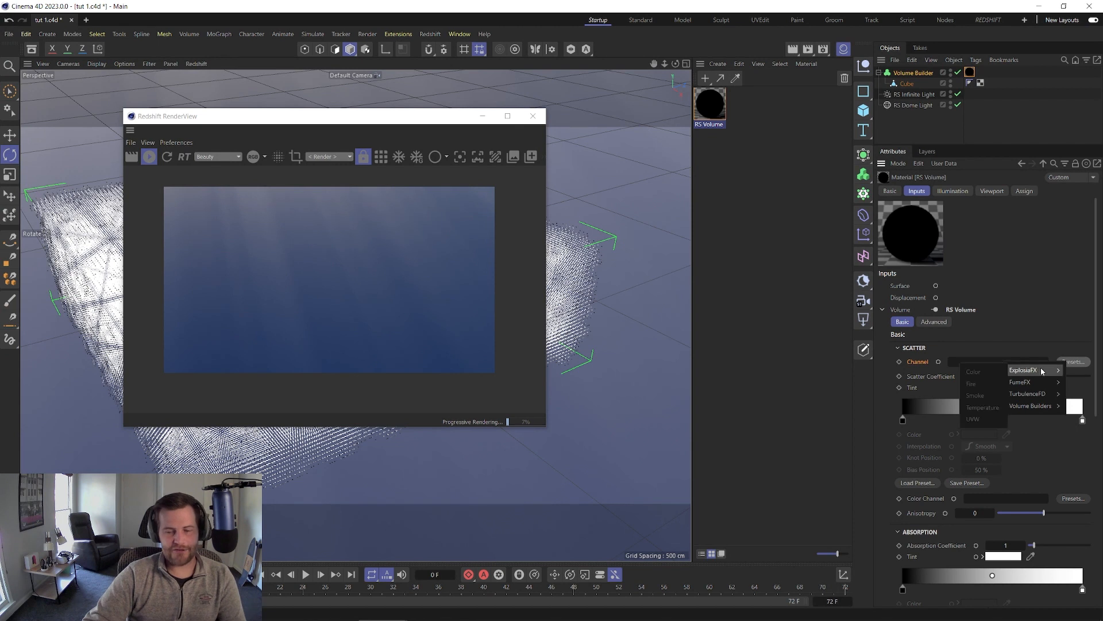
mouse_move(1035, 394)
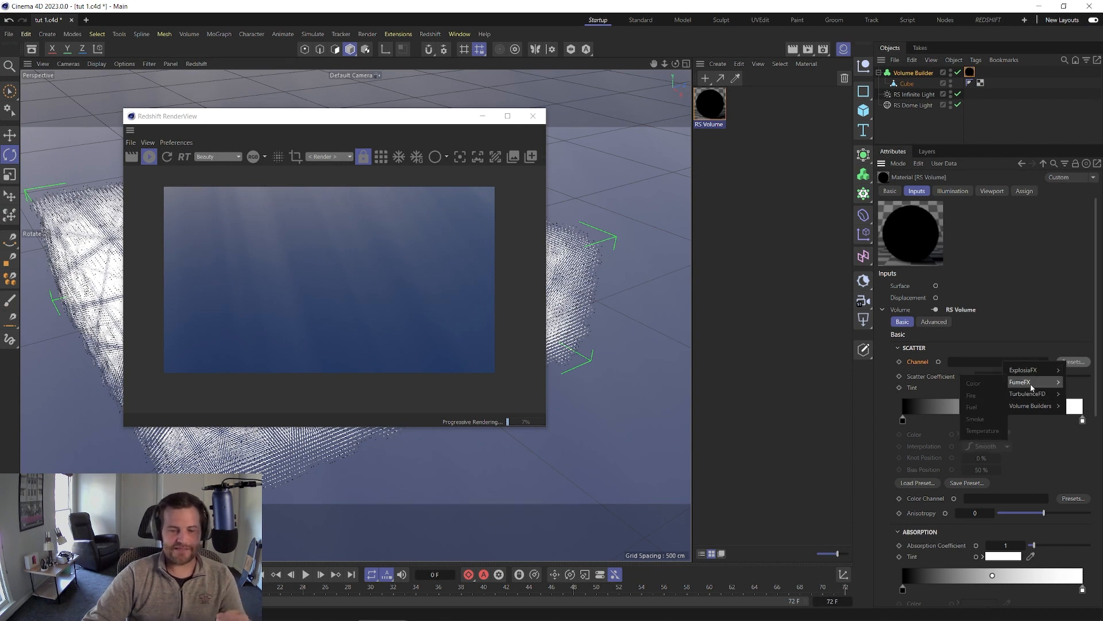
mouse_move(1031, 375)
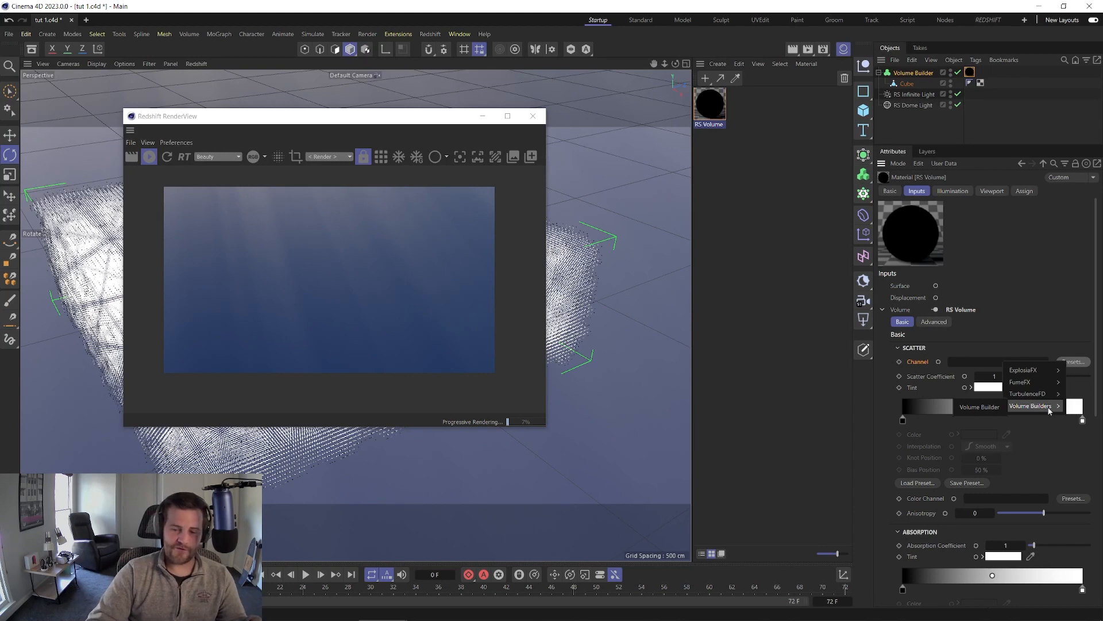
left_click(980, 407)
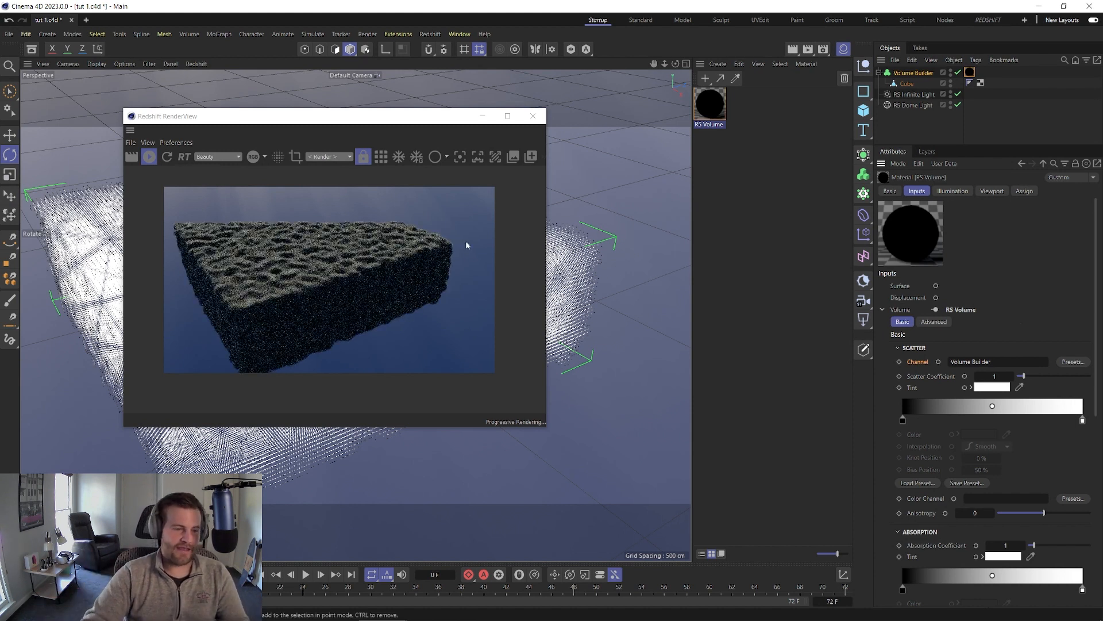
left_click_drag(281, 116, 637, 107)
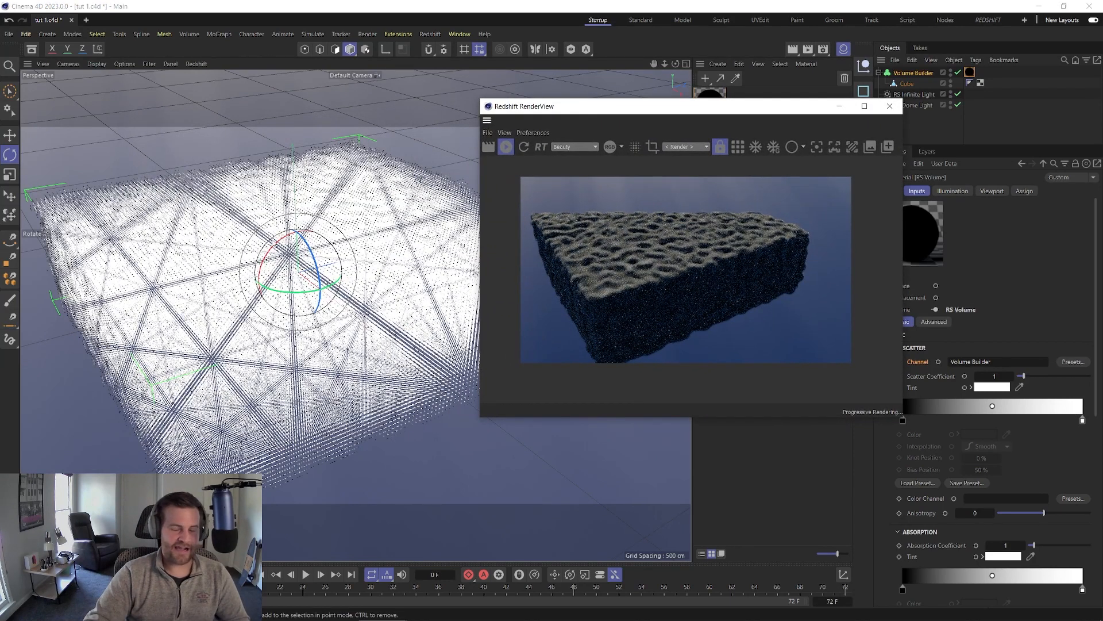
left_click(524, 147)
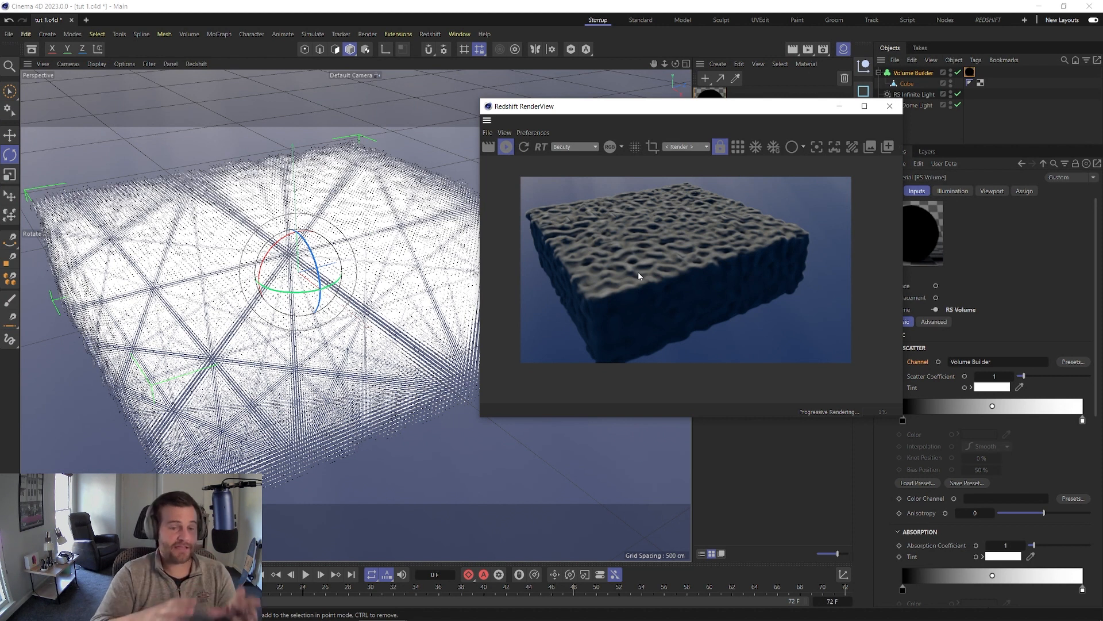
Step: Move the RenderView clear of the object settings and add a Shader Field to the scene
left_click_drag(697, 109, 509, 109)
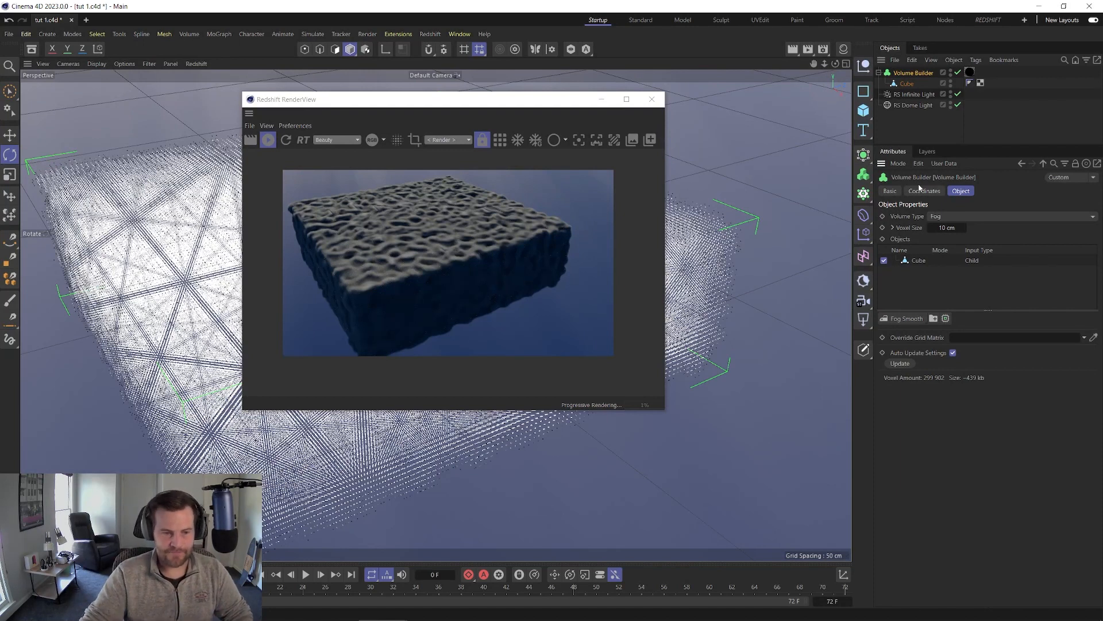
left_click(866, 256)
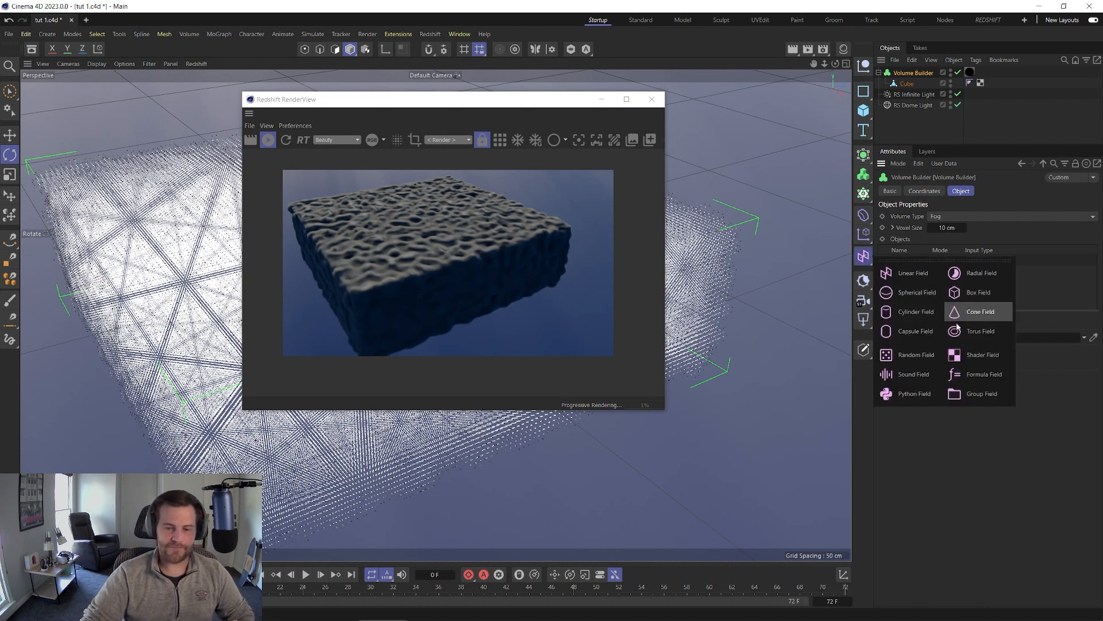
left_click(980, 354)
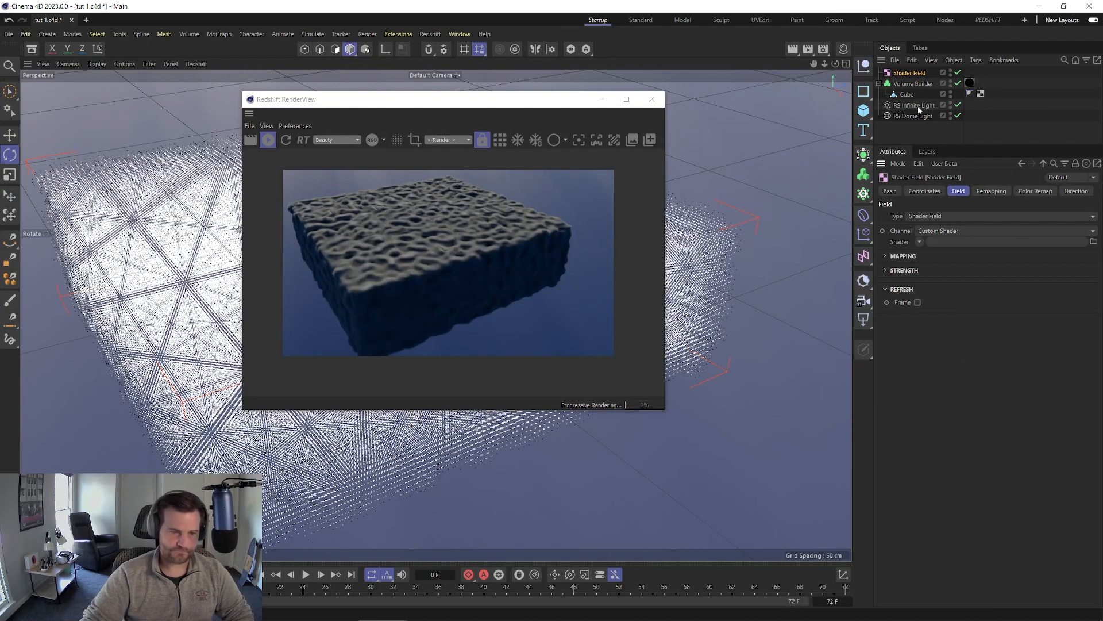
Step: Nest the Shader Field under the Volume Builder above the Cube and set its Creation Space to Objects Below
left_click_drag(901, 75, 923, 86)
left_click(915, 74)
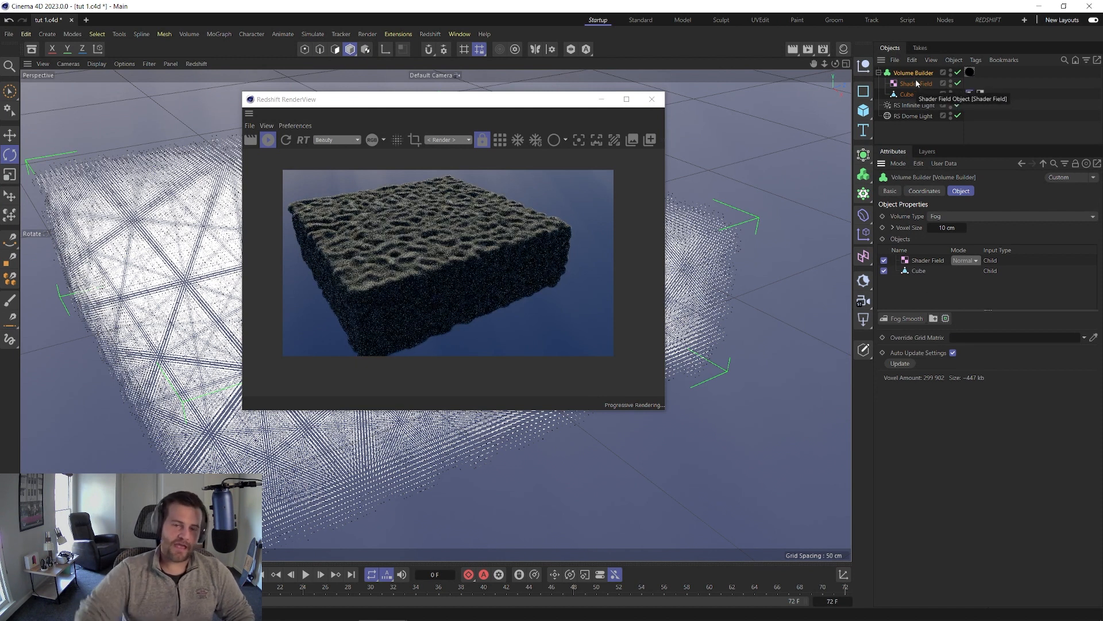
left_click(922, 261)
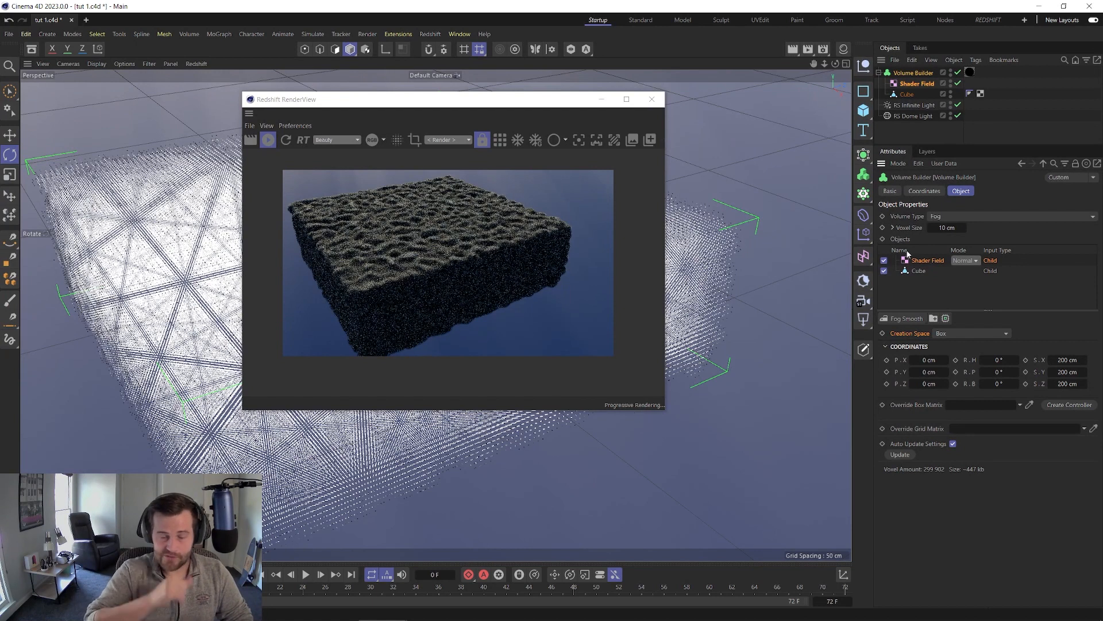
left_click(946, 334)
left_click(946, 361)
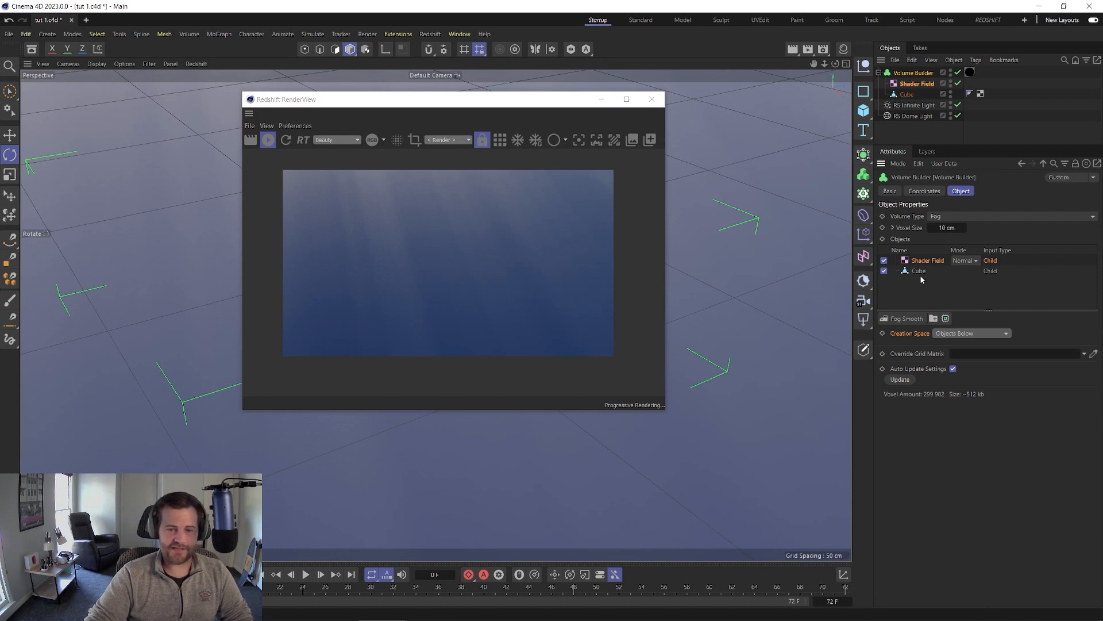
left_click(942, 271)
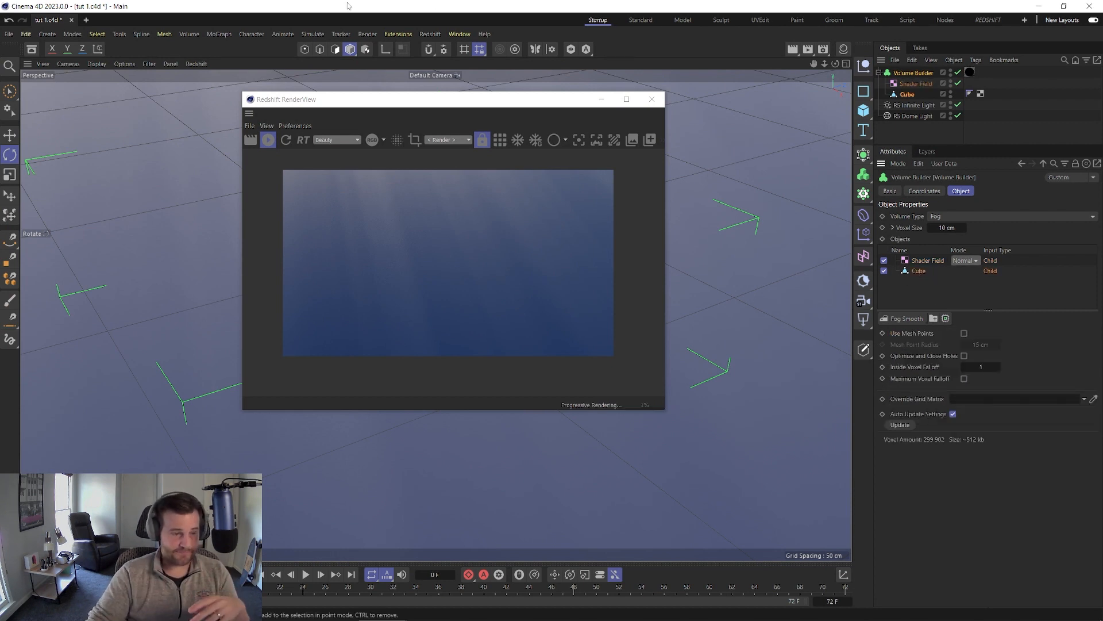
Step: Load a Noise shader into the Shader Field and set its noise type to Wavy Turbulence
double_click(926, 261)
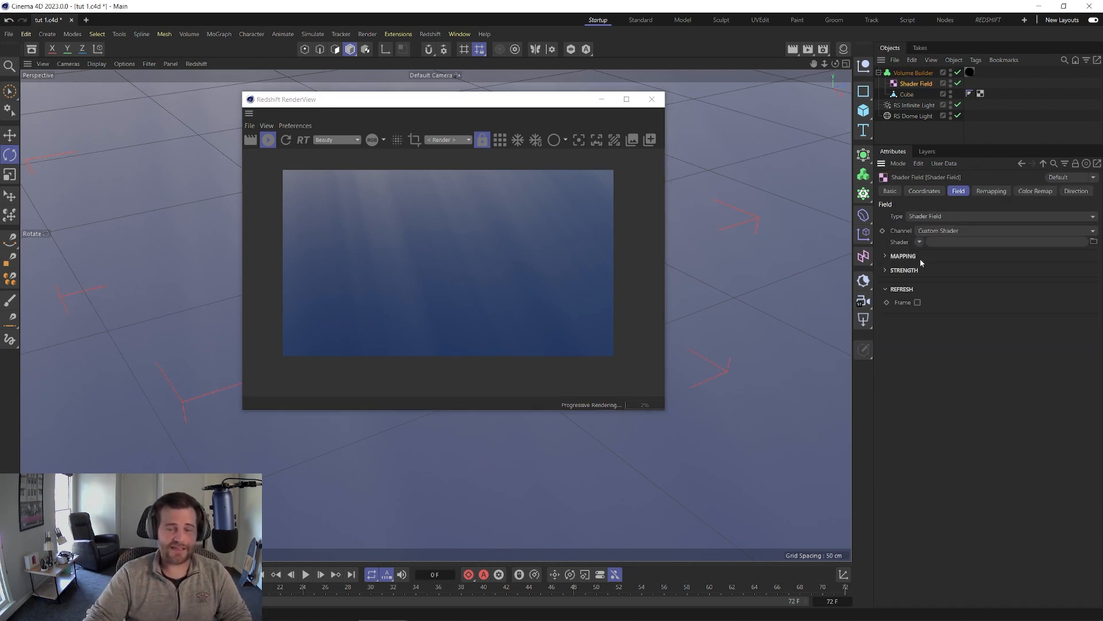
left_click(920, 242)
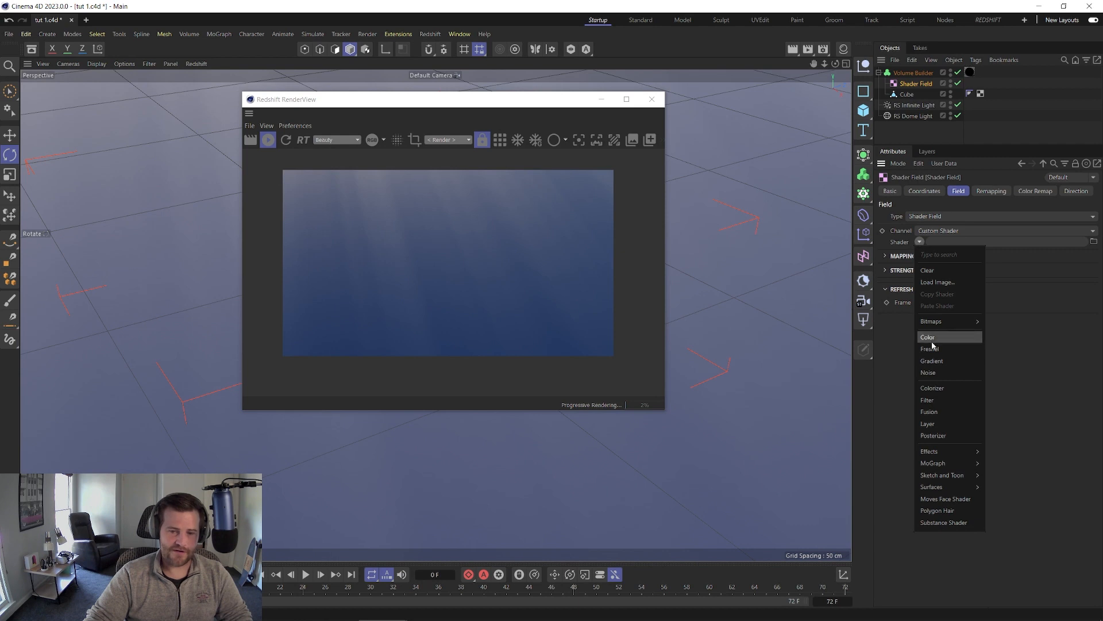
left_click(934, 373)
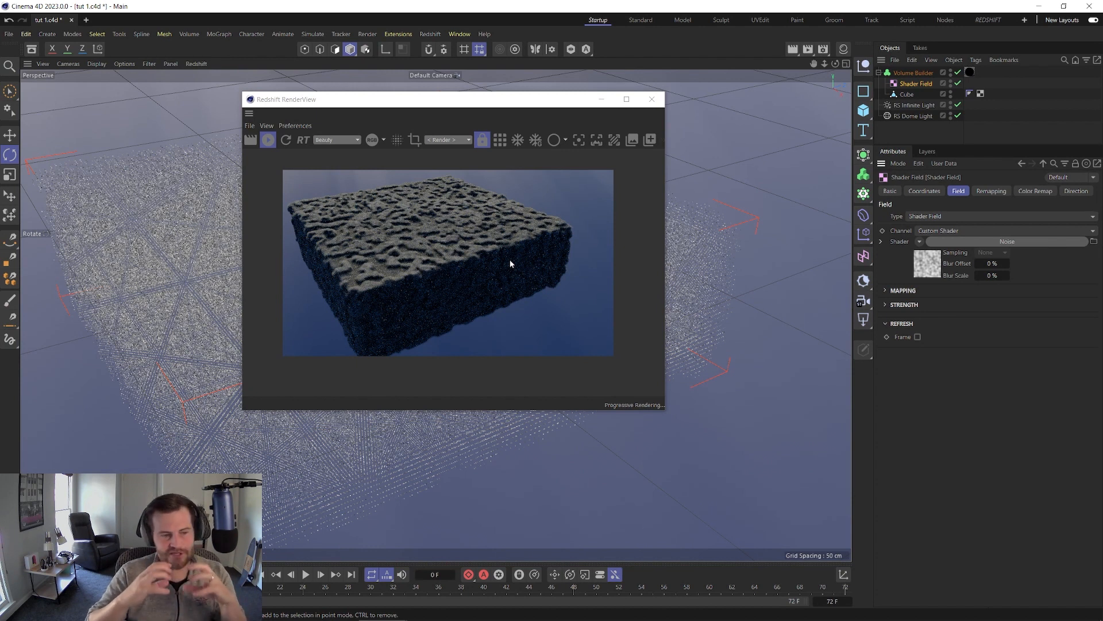
left_click(992, 244)
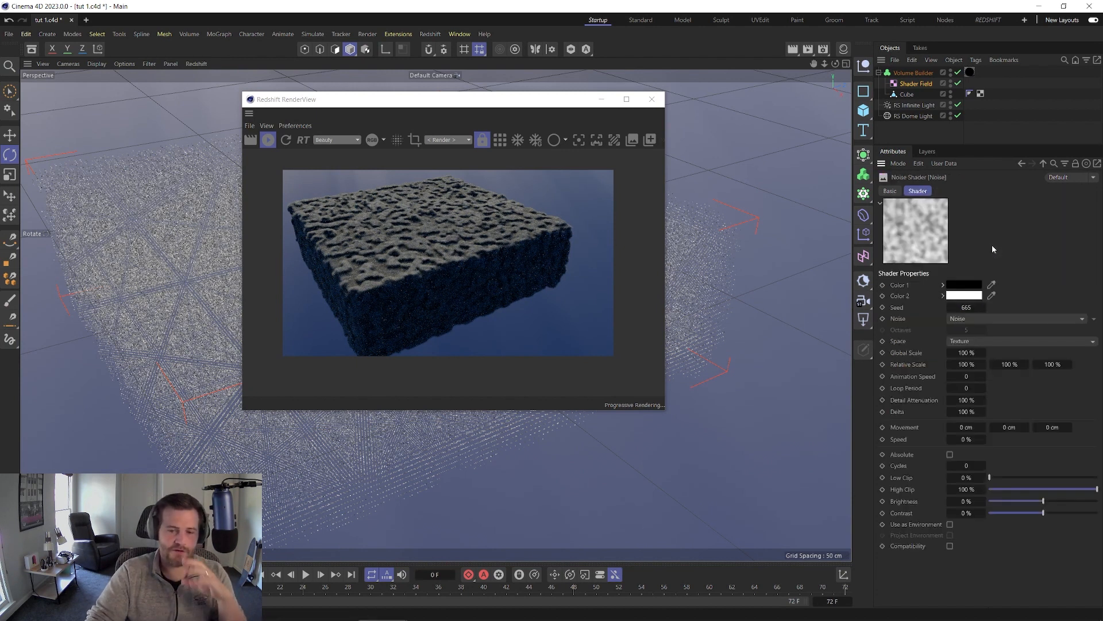
left_click(970, 319)
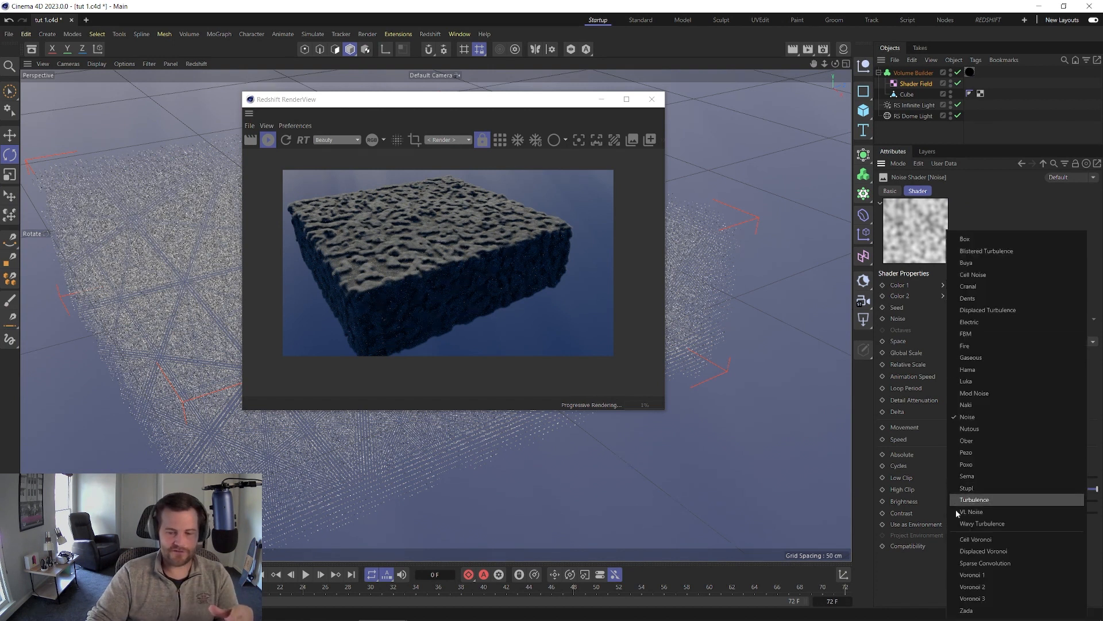
left_click(961, 523)
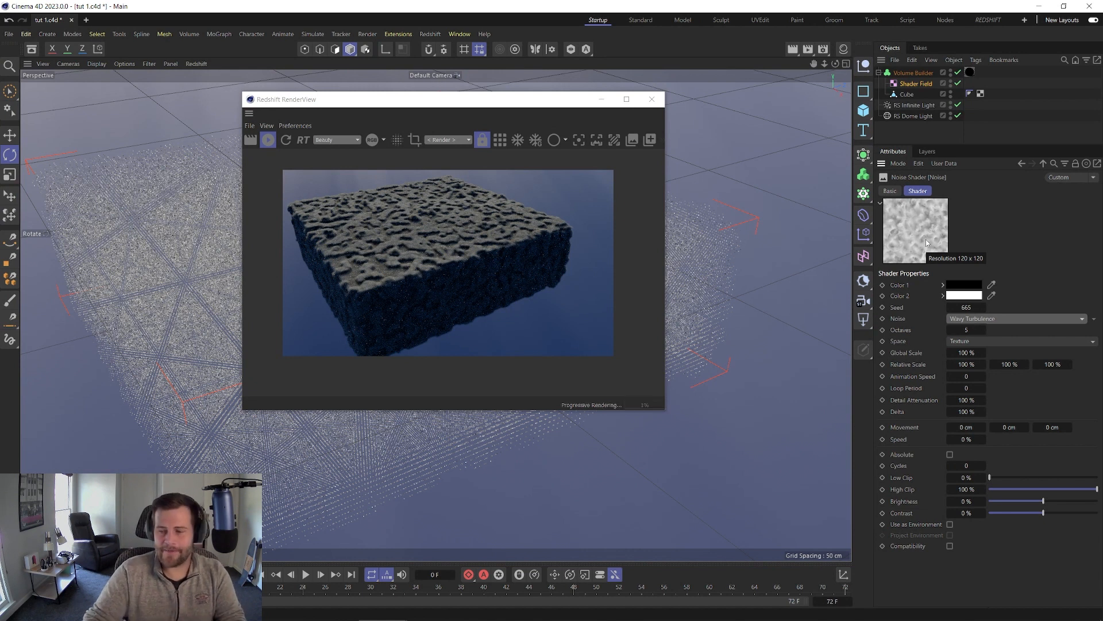
Step: Set the Noise shader's Global Scale to 500%
left_click(969, 352)
type("500")
key("Return")
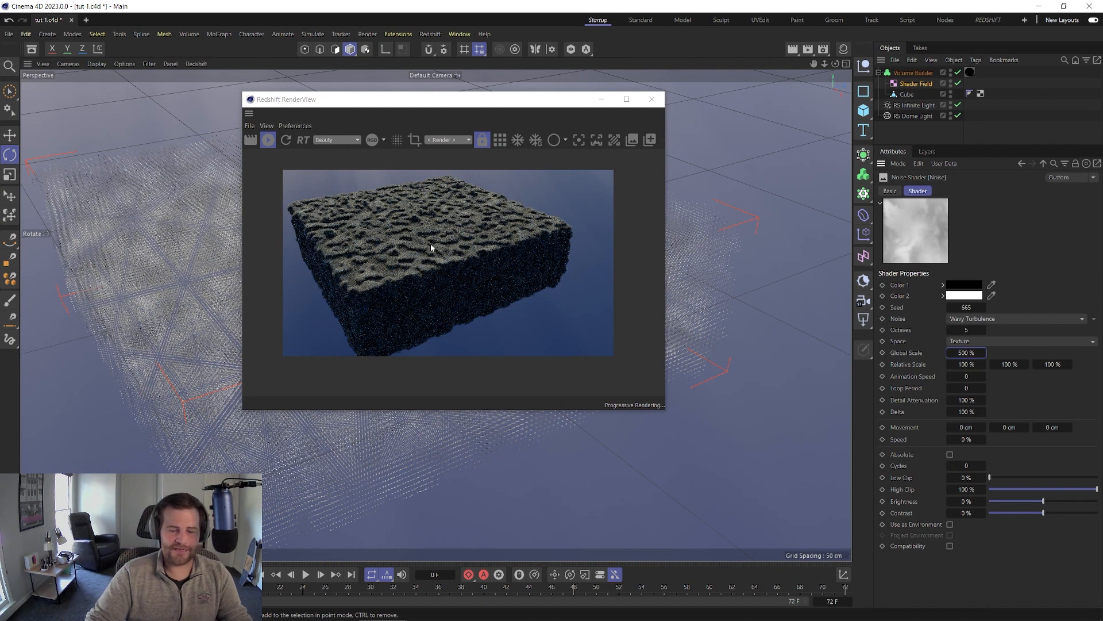
Step: Set the Noise shader's Global Scale to 5000% and its Seed to 668
double_click(963, 354)
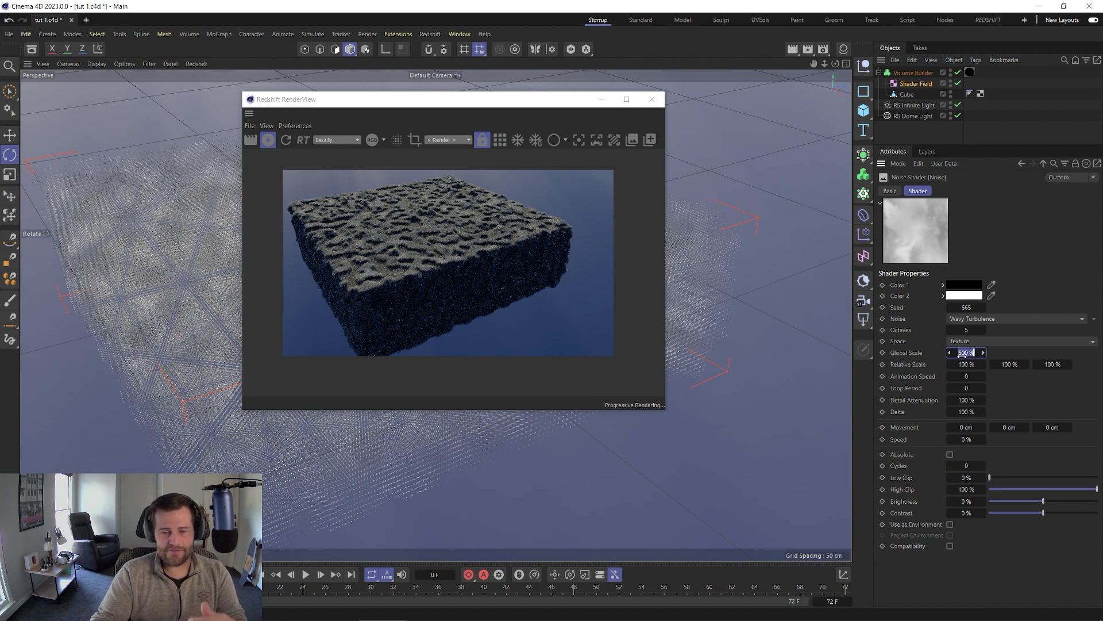
type("5000")
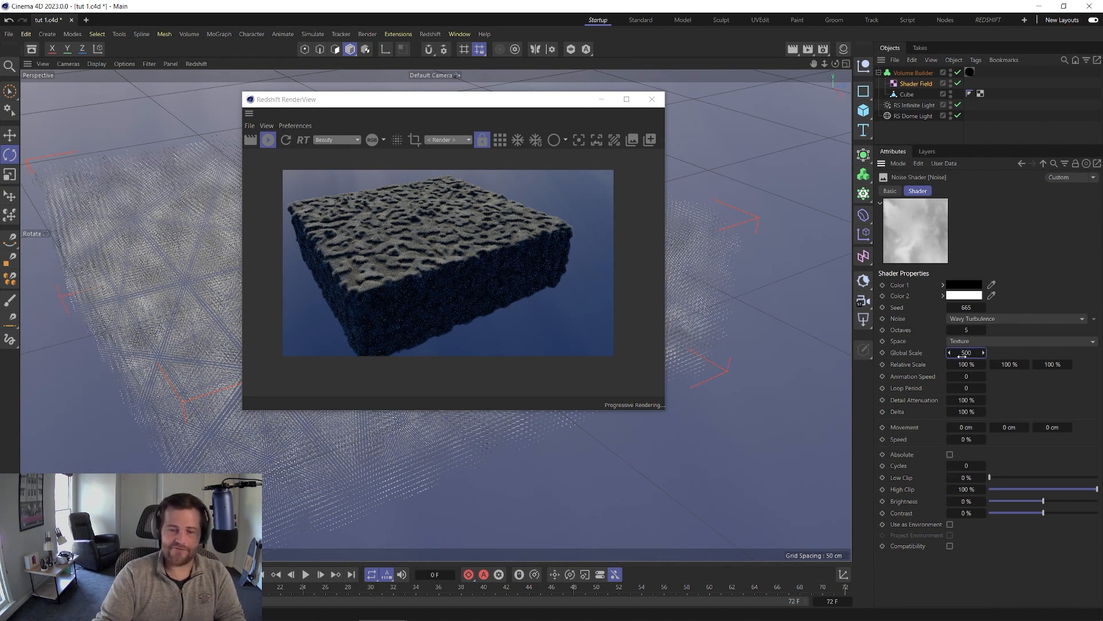
key("Return")
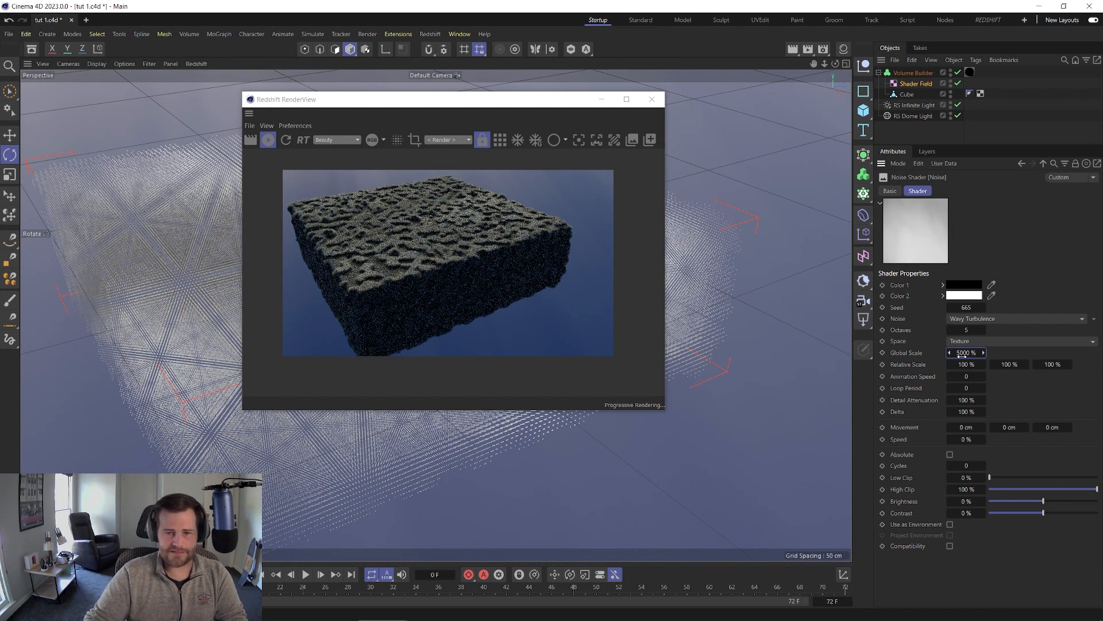
left_click(983, 308)
left_click(983, 308)
left_click(983, 309)
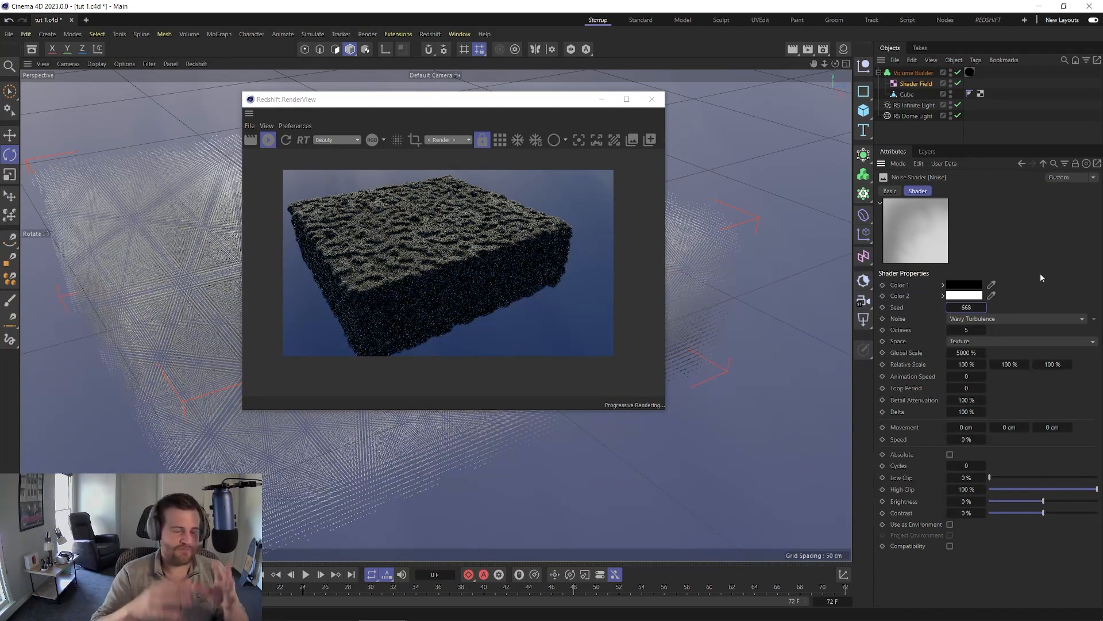
Step: Set the Noise shader's Low Clip to 31% and its Contrast to 20%
left_click(916, 73)
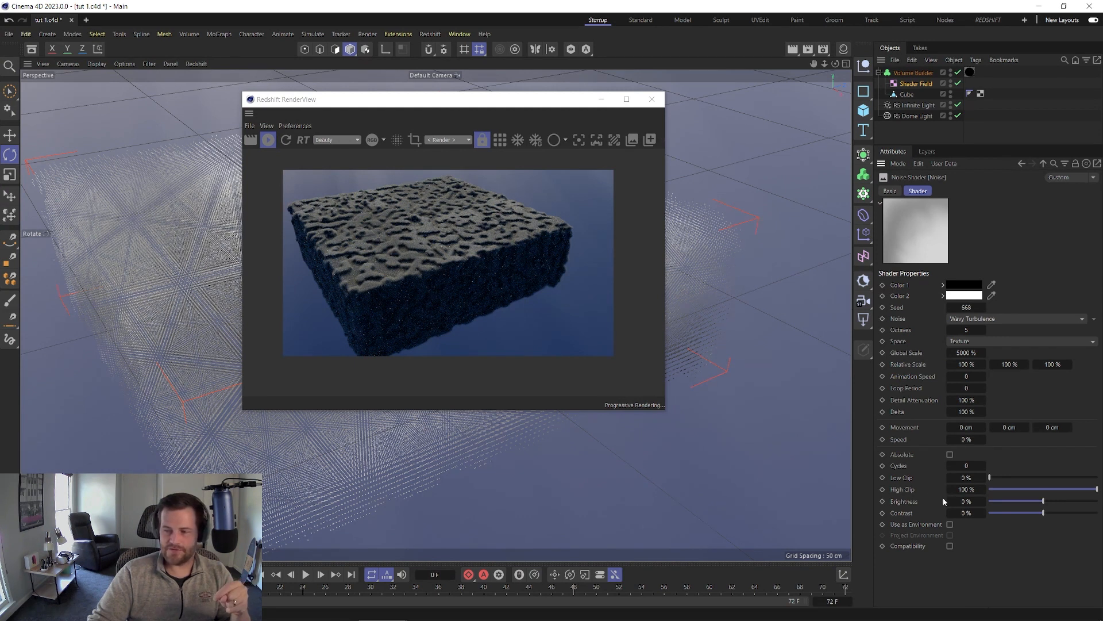
left_click(964, 478)
type("31")
key("Return")
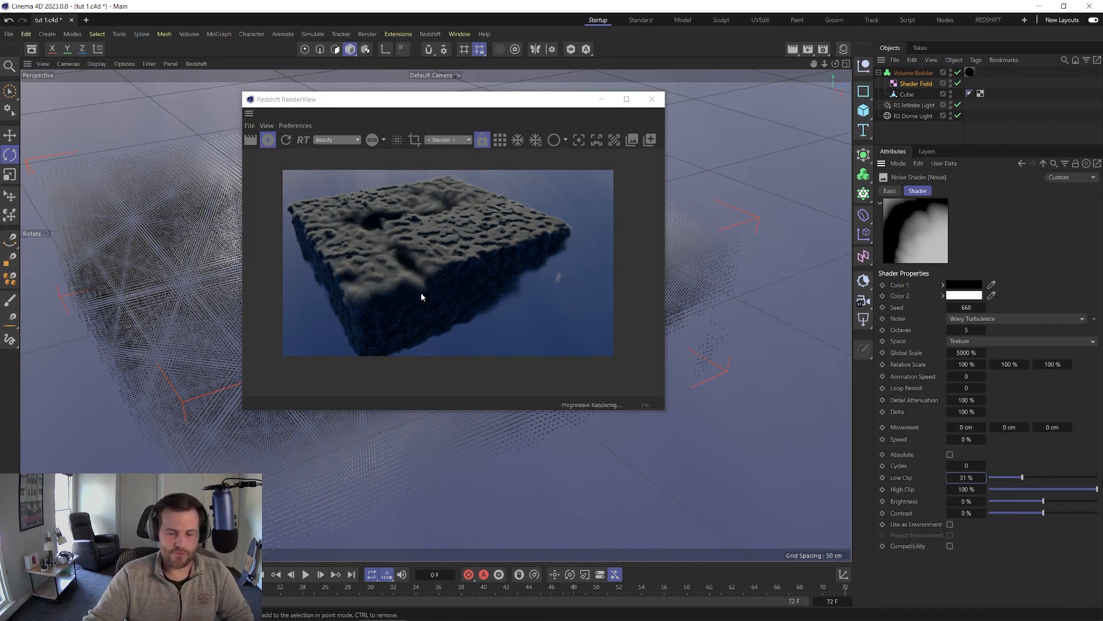
left_click(959, 513)
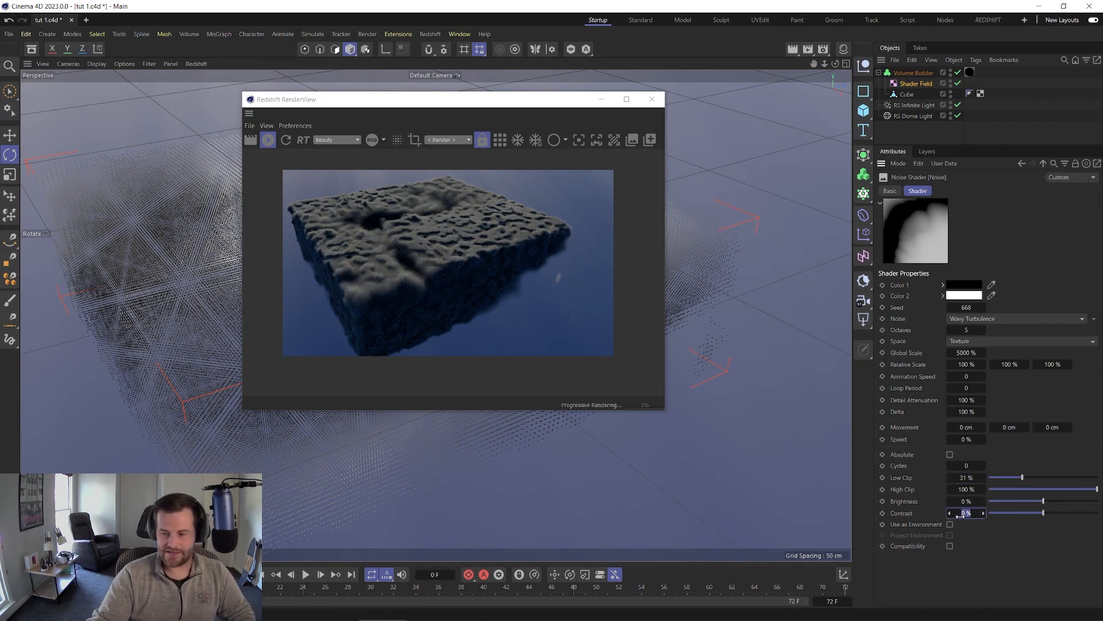
type("20")
key("Return")
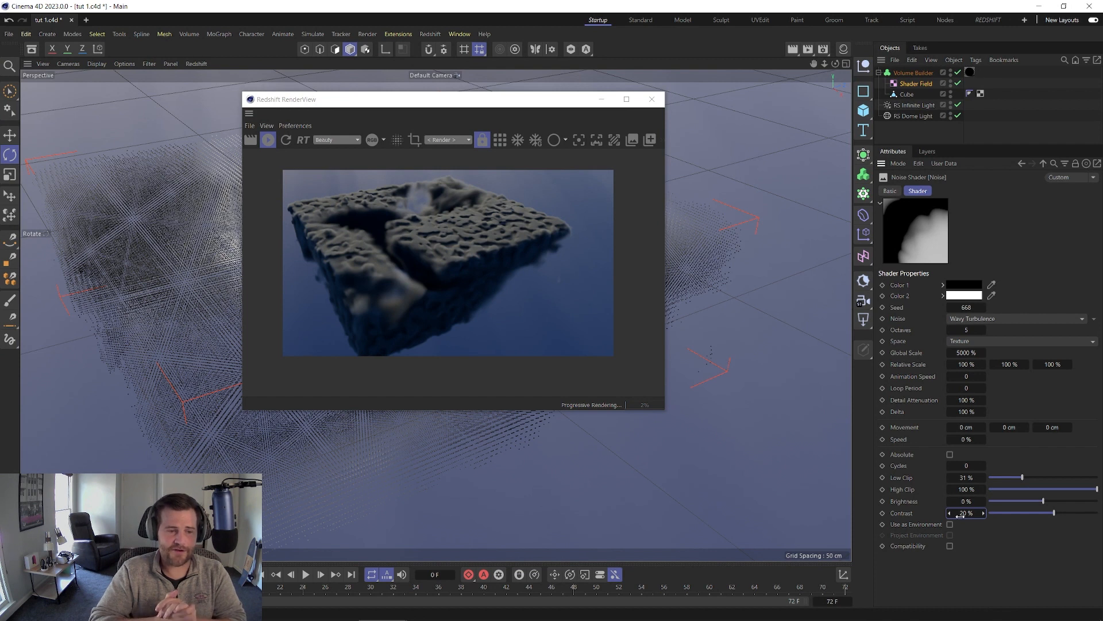
Step: Set the Volume Builder's Voxel Size to 50 cm
left_click(914, 73)
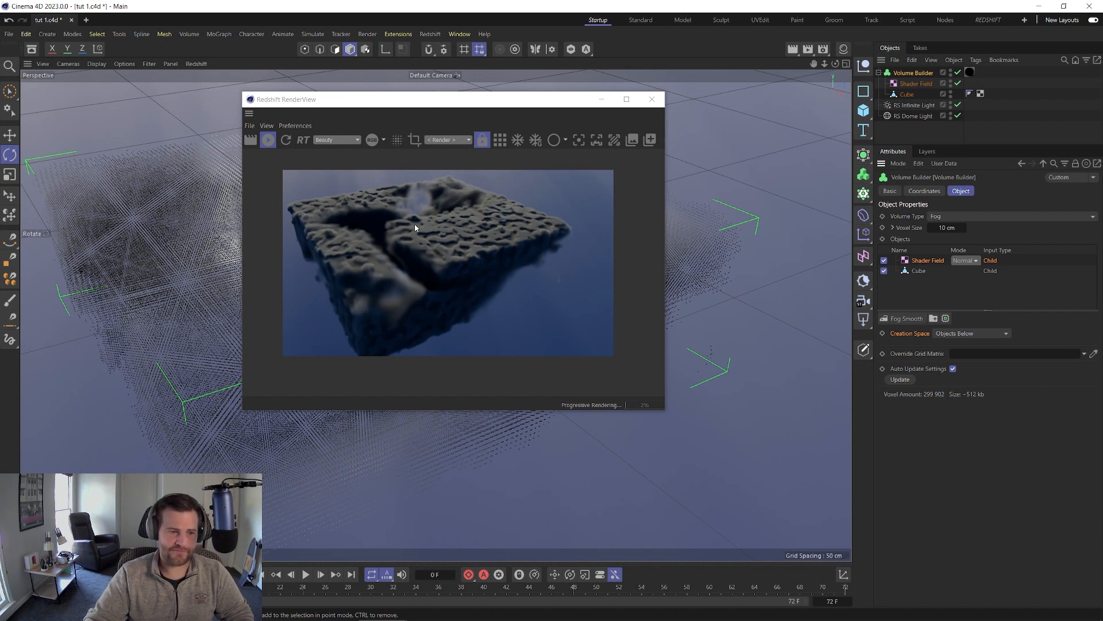
double_click(943, 228)
type("50")
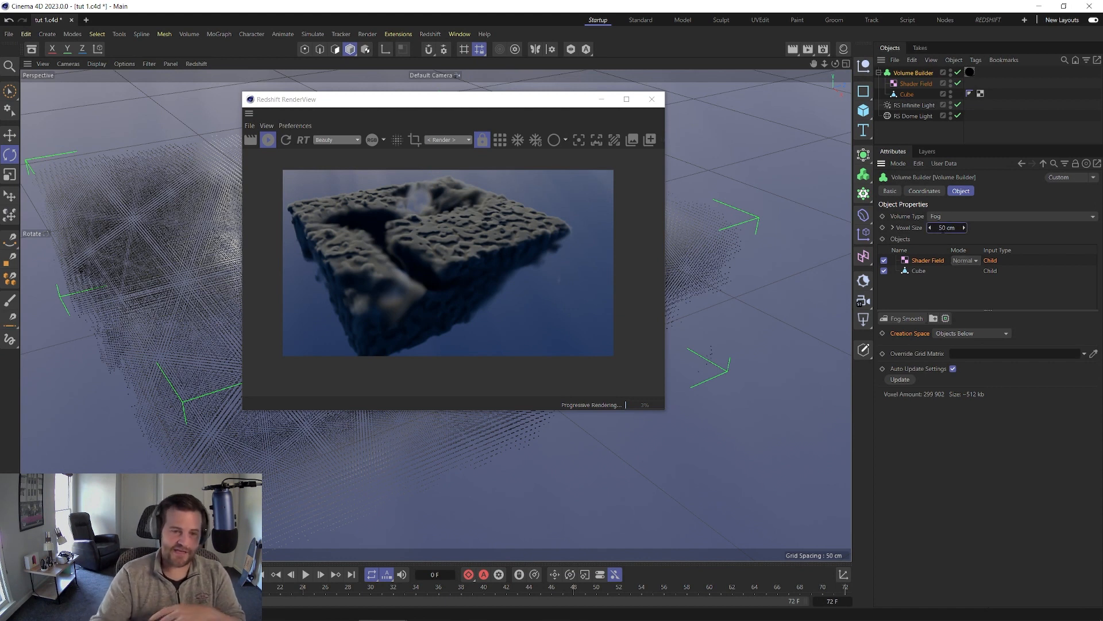
key("Return")
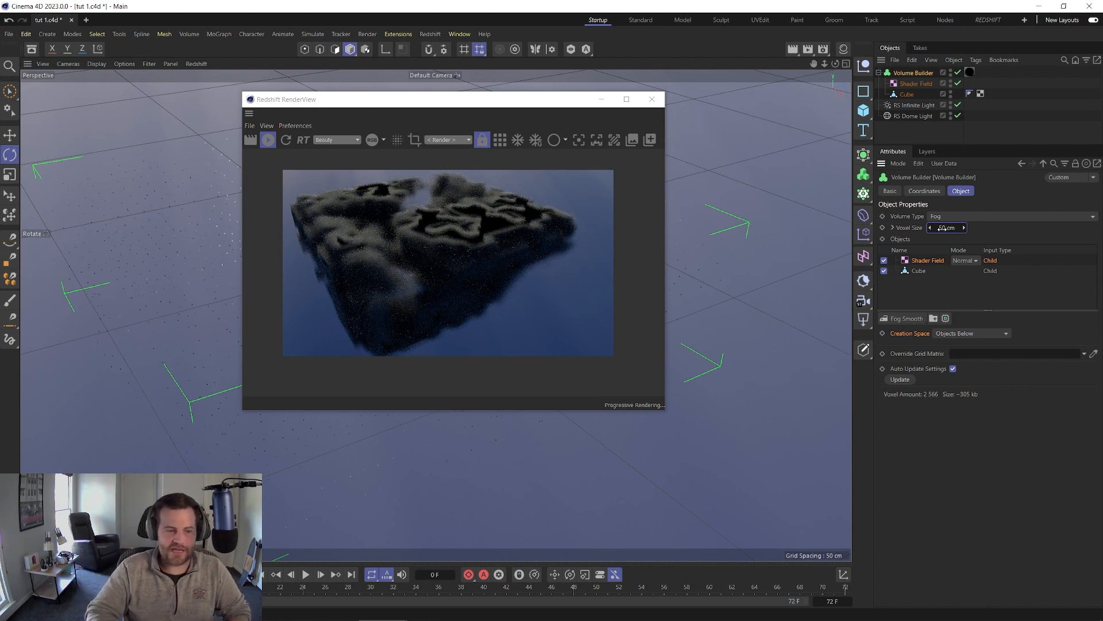
Step: Set the Volume Builder's Voxel Size to 5 cm and inspect the rendered detail up close
double_click(943, 229)
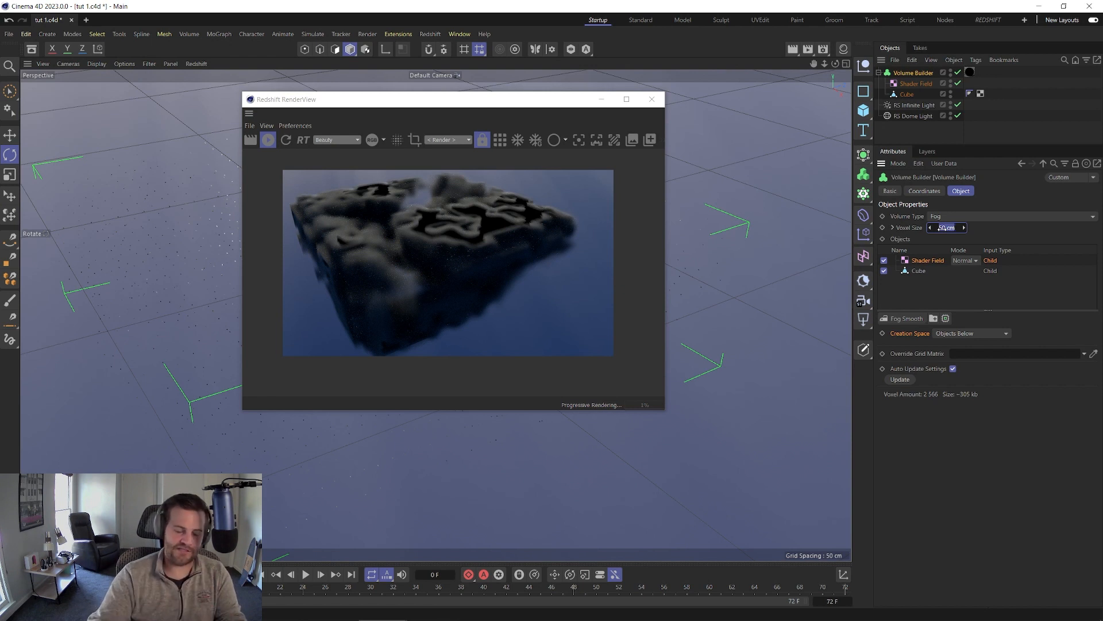
type("5")
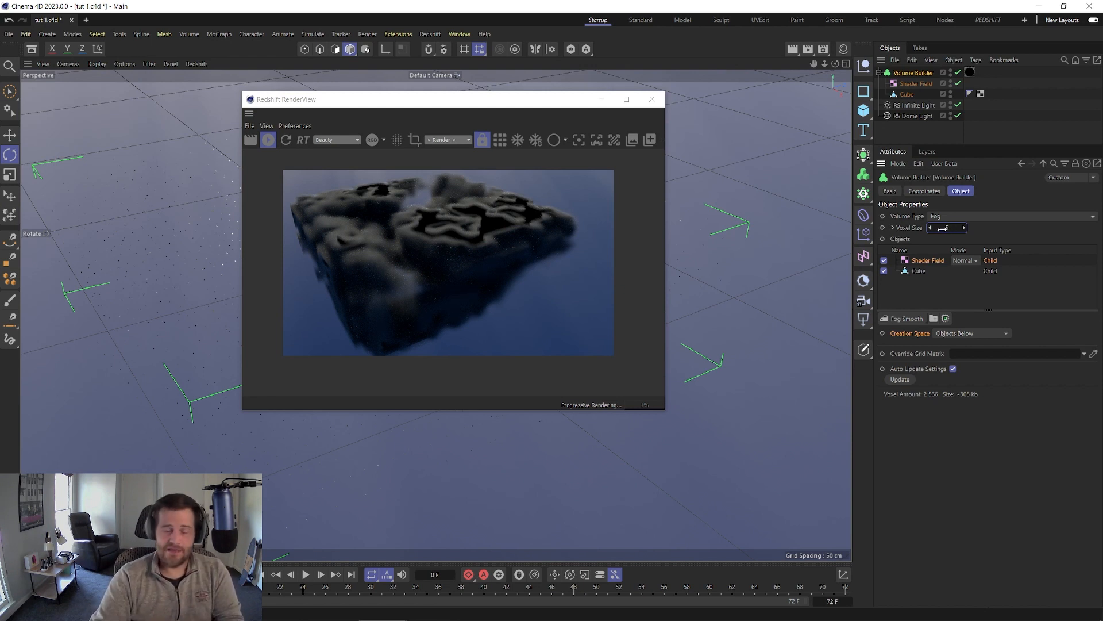
key("Return")
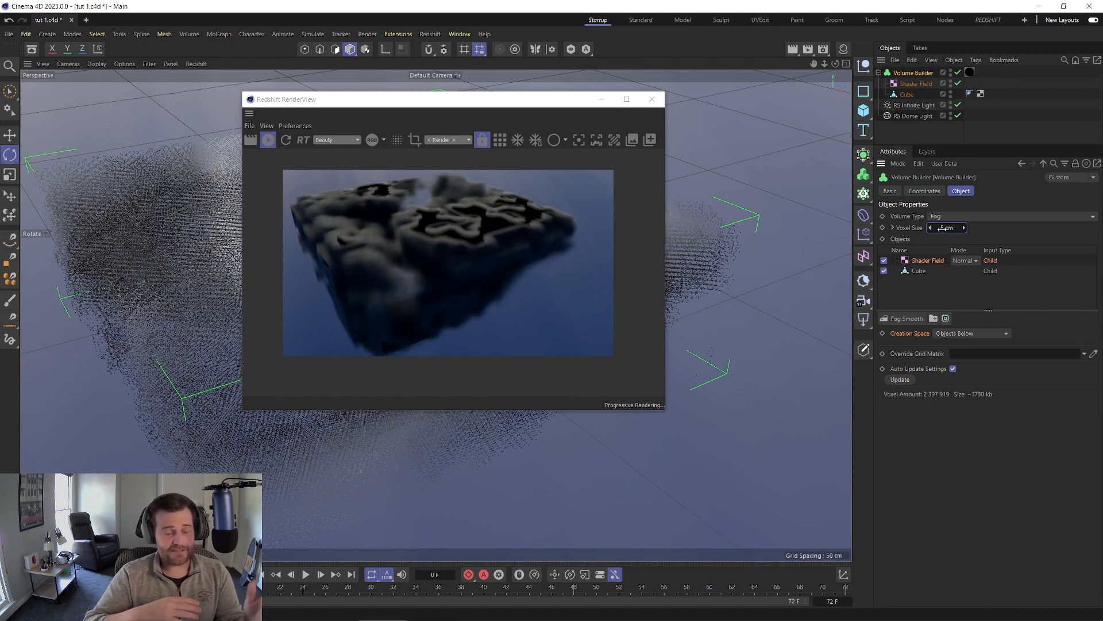
scroll(407, 246, "up", 5)
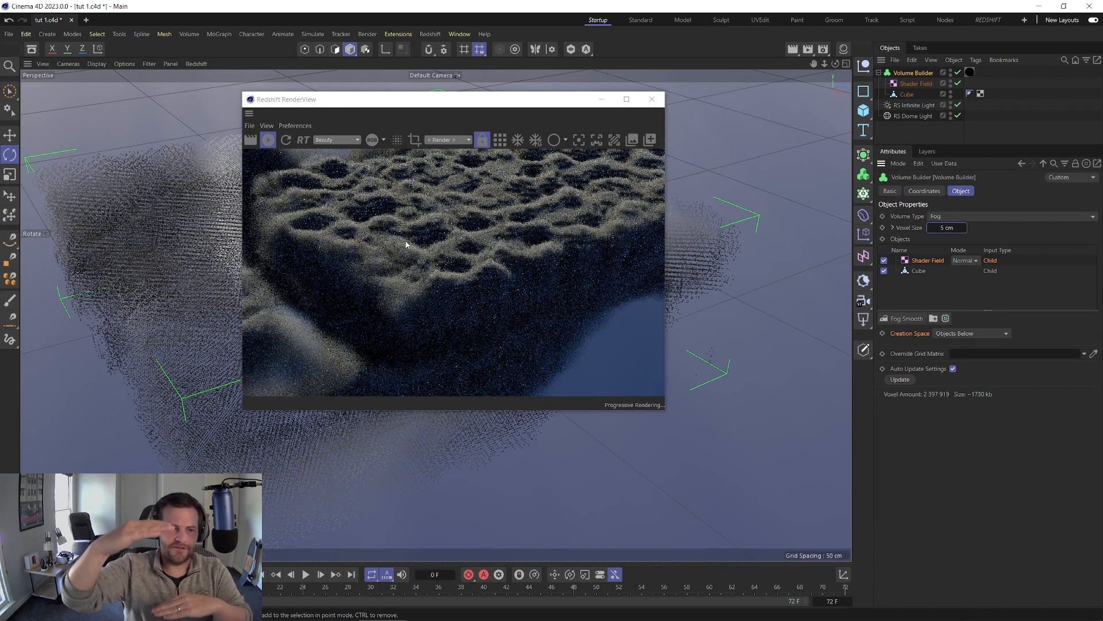
Step: Reduce the Volume Builder's Voxel Size to 3 cm
left_click(942, 229)
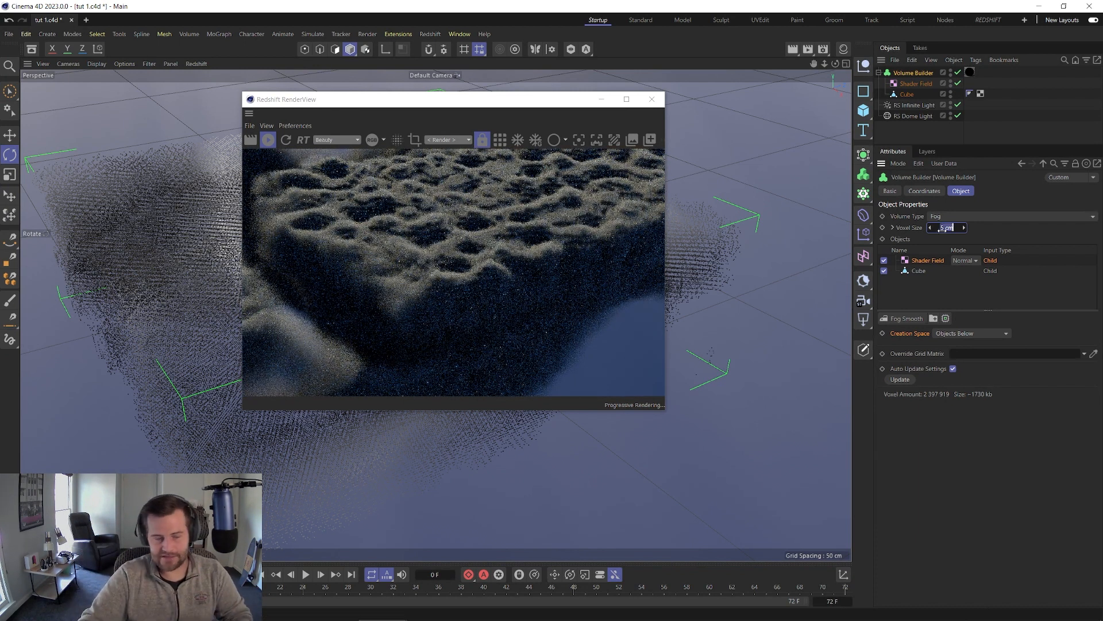
type("3")
key("Return")
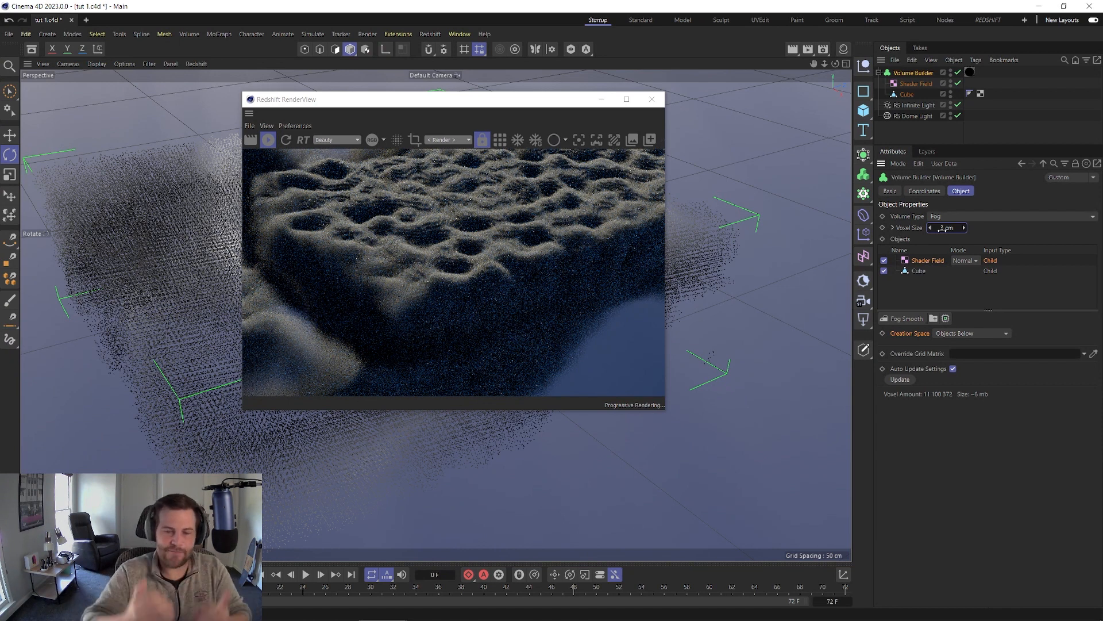
Step: Try a Voxel Size of 1 cm on the Volume Builder and cancel the long calculation
double_click(943, 228)
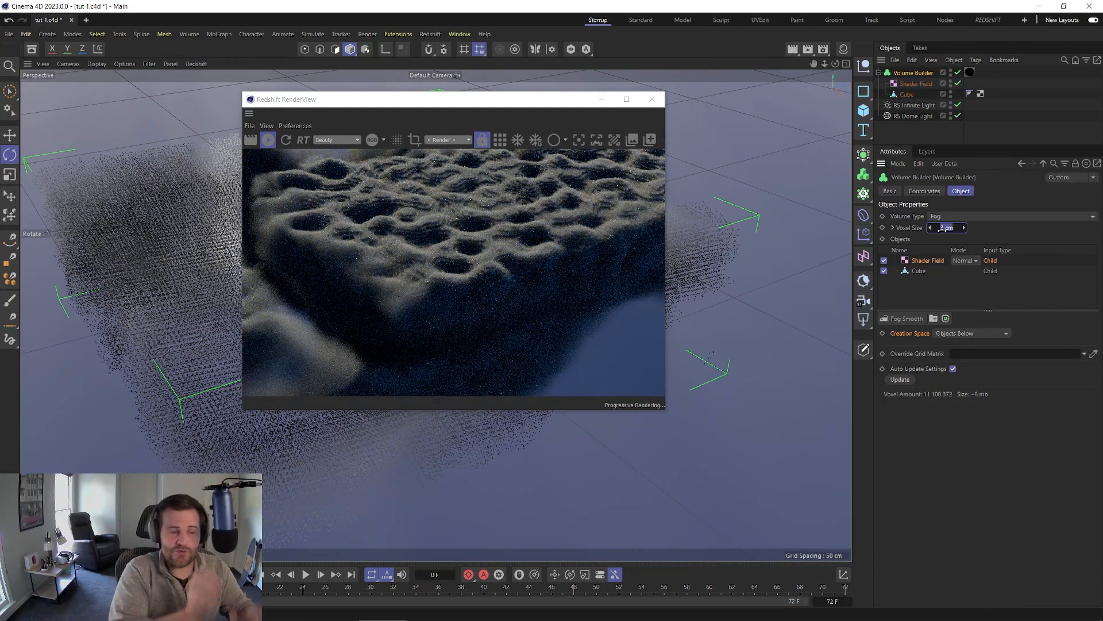
type("1")
key("Return")
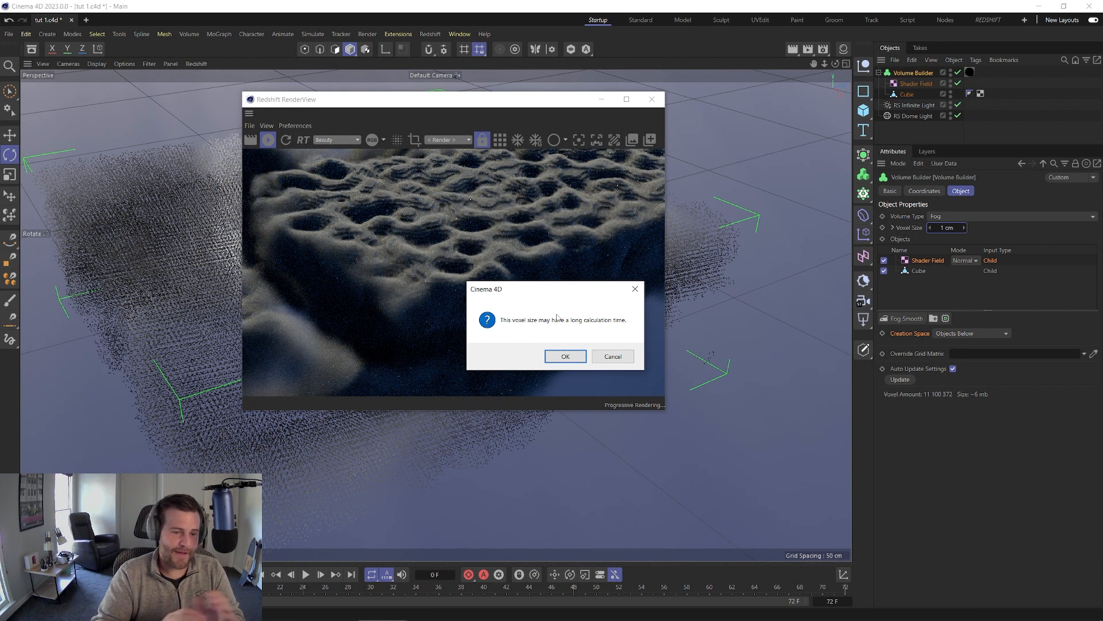
left_click(613, 356)
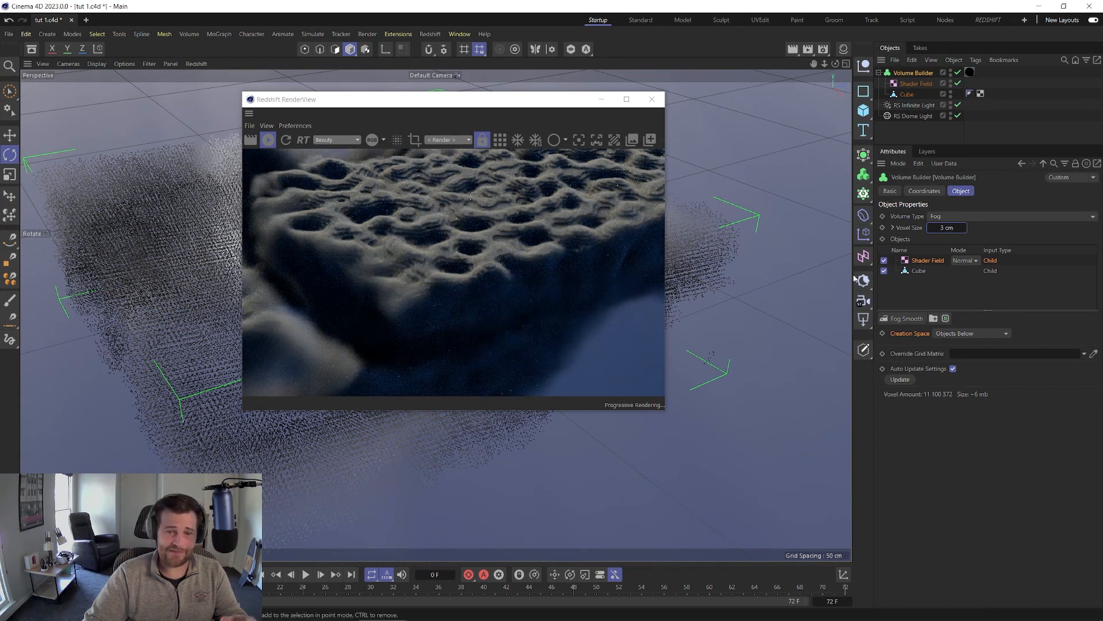
Step: Set the Volume Builder's Voxel Size to 2 cm
double_click(946, 228)
type("0")
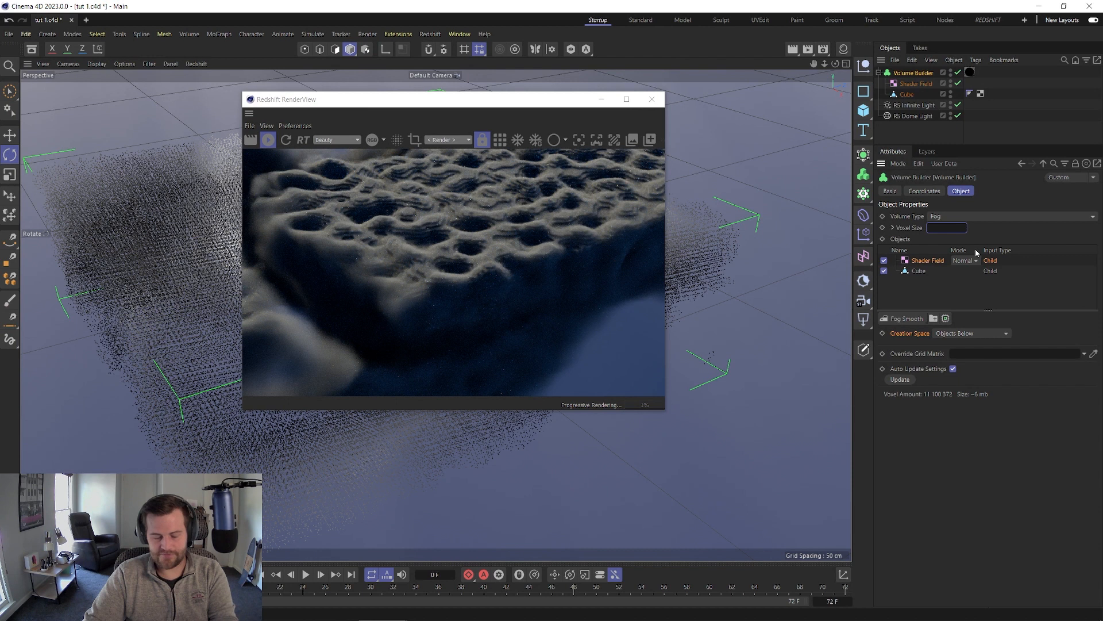
key("Return")
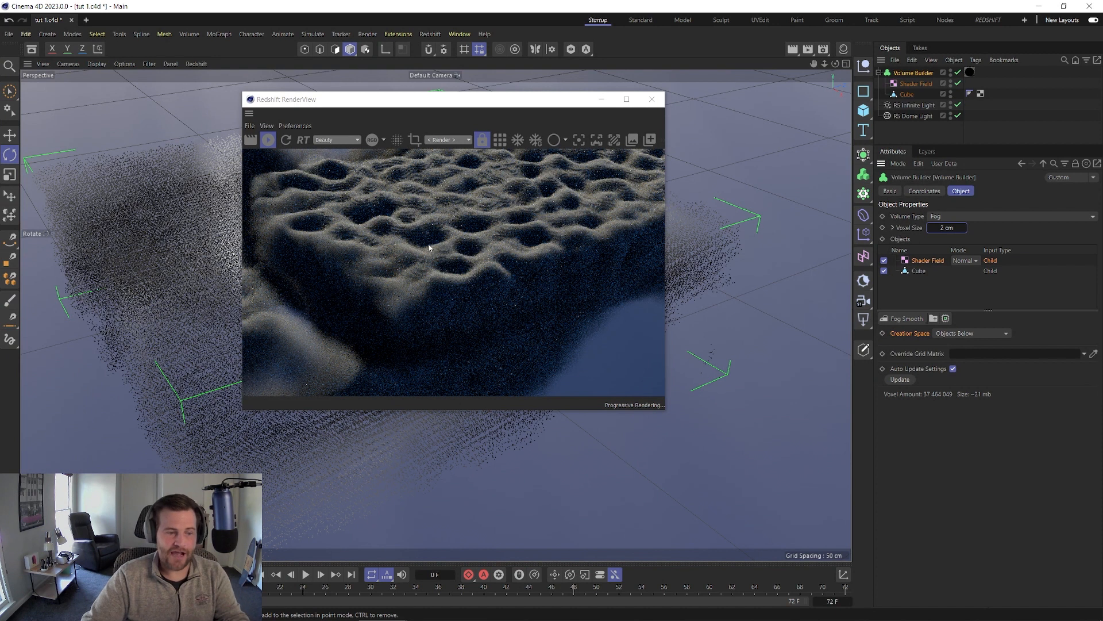
Step: Set the Volume Builder's Voxel Size back to 3 cm
double_click(942, 228)
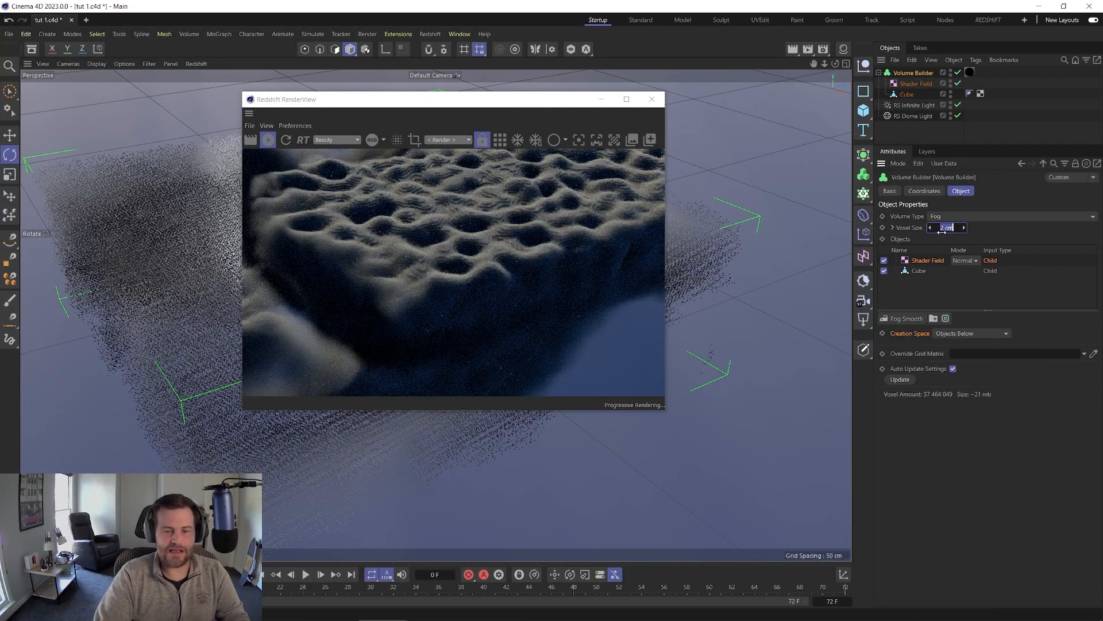
type("3")
key("Return")
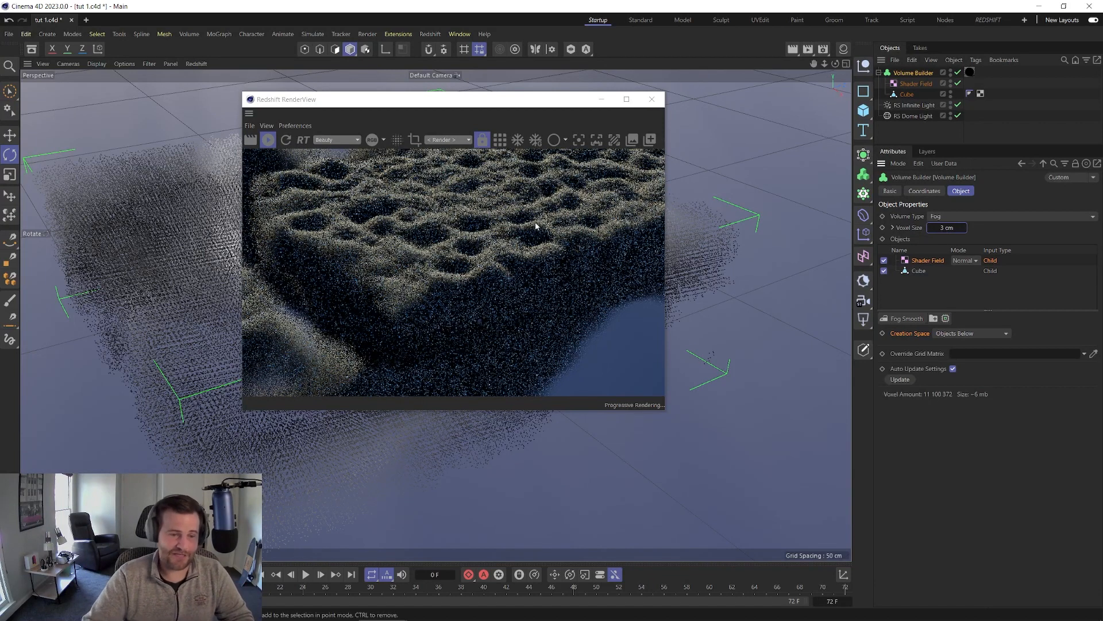
Step: Add a second Shader Field above the existing one in the Volume Builder and assign it a Noise shader
scroll(446, 261, "down", 5)
scroll(445, 264, "up", 2)
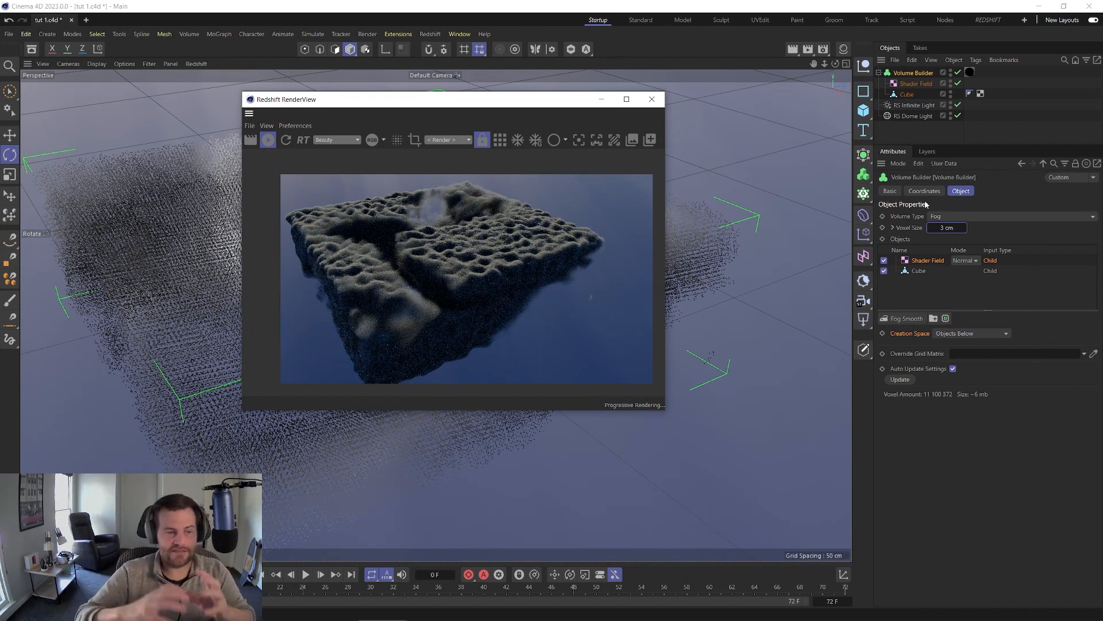
left_click(864, 257)
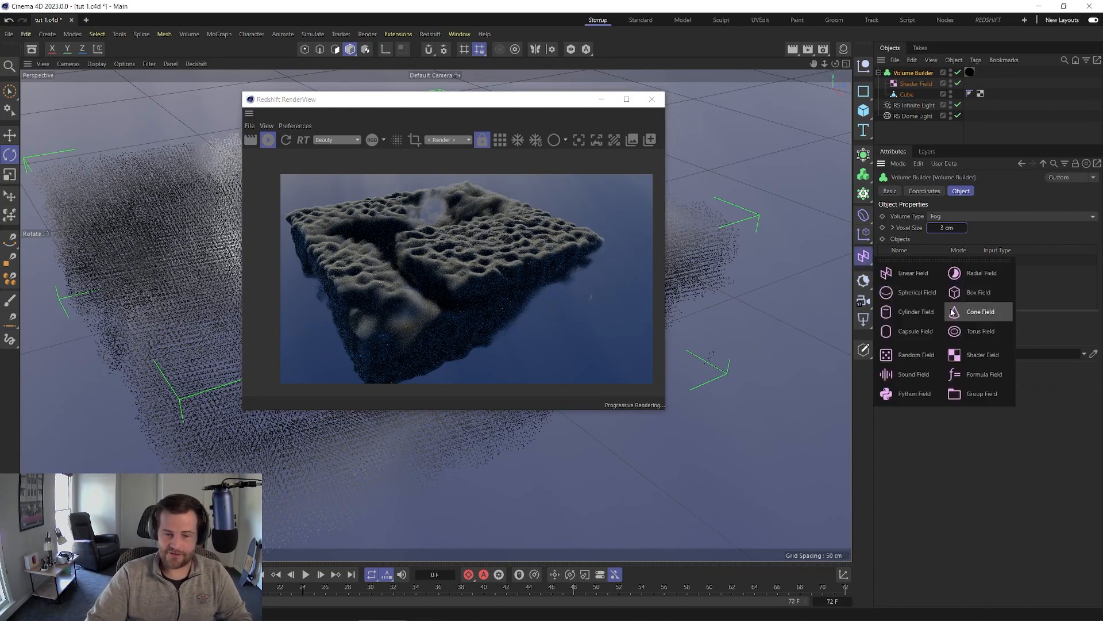
left_click(972, 359)
left_click_drag(901, 73, 911, 84)
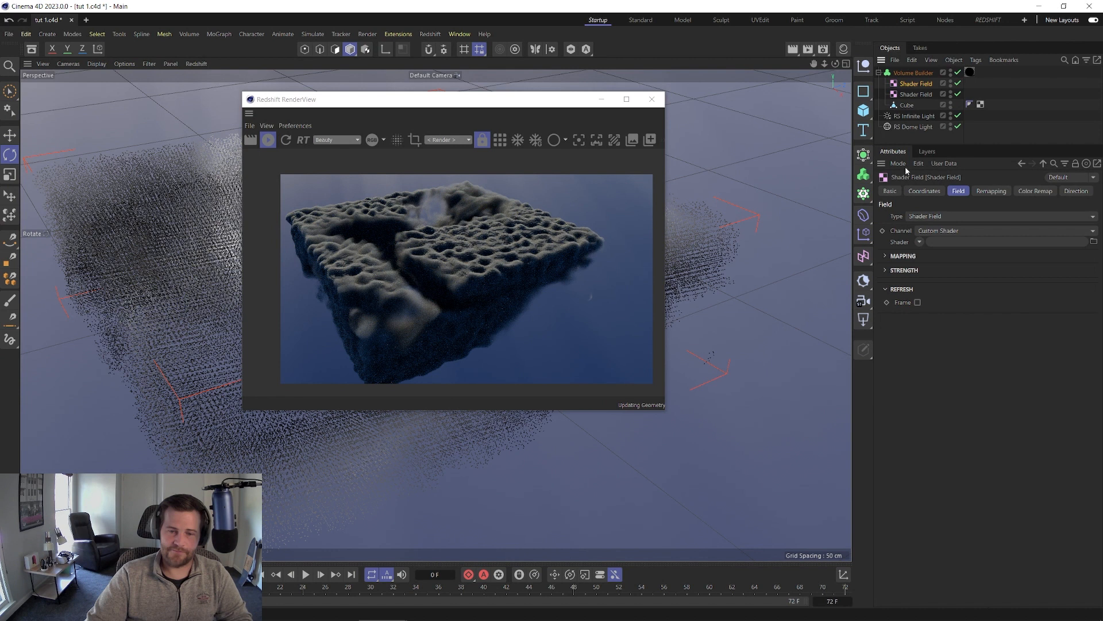
left_click(914, 73)
left_click(927, 260)
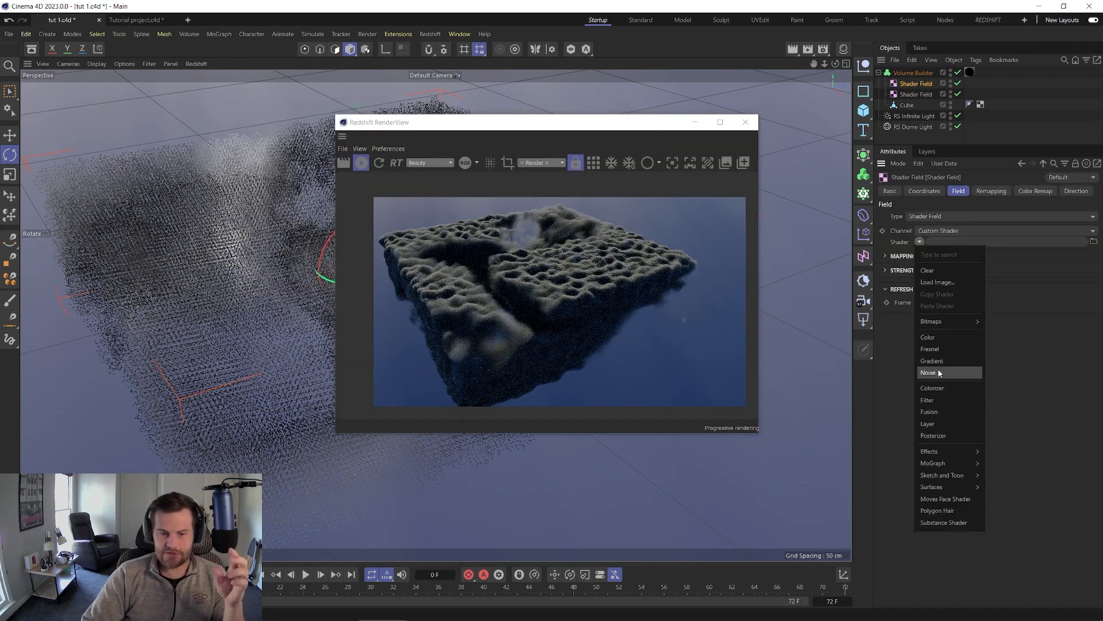
left_click(946, 368)
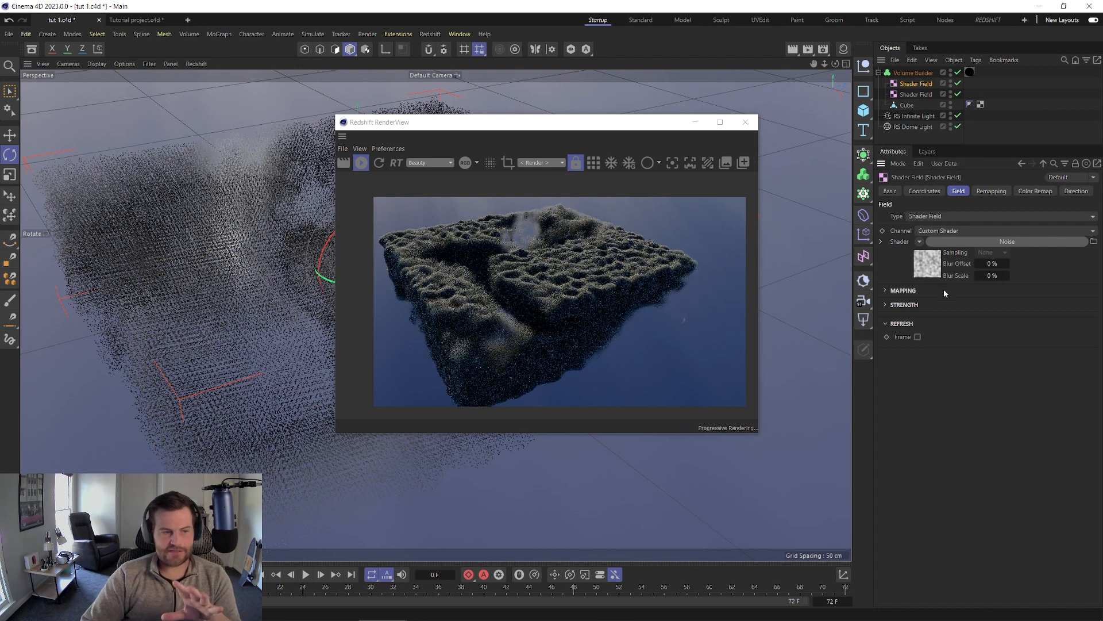
Step: Set the new Shader Field's Creation Space to Objects Below and its mode to Subtract in the Volume Builder
left_click(912, 73)
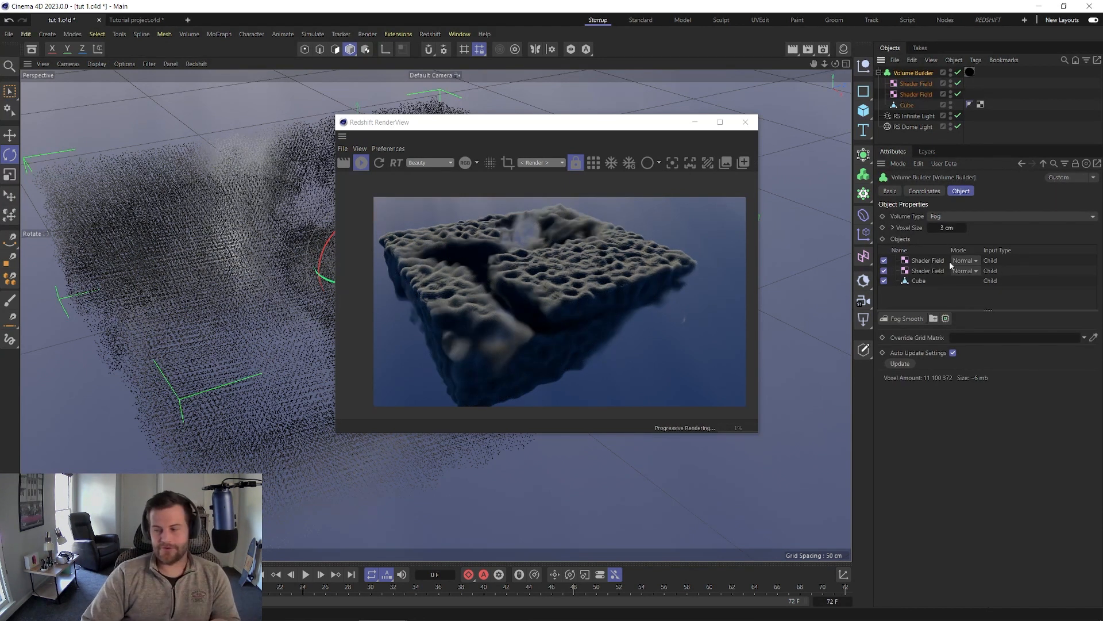
left_click(926, 262)
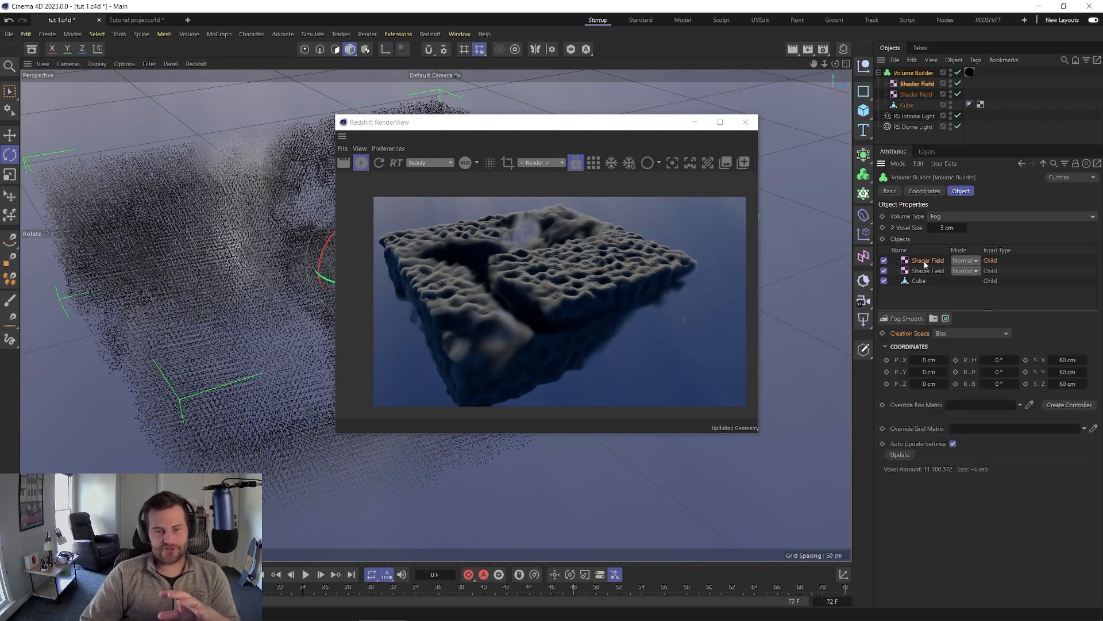
left_click(958, 334)
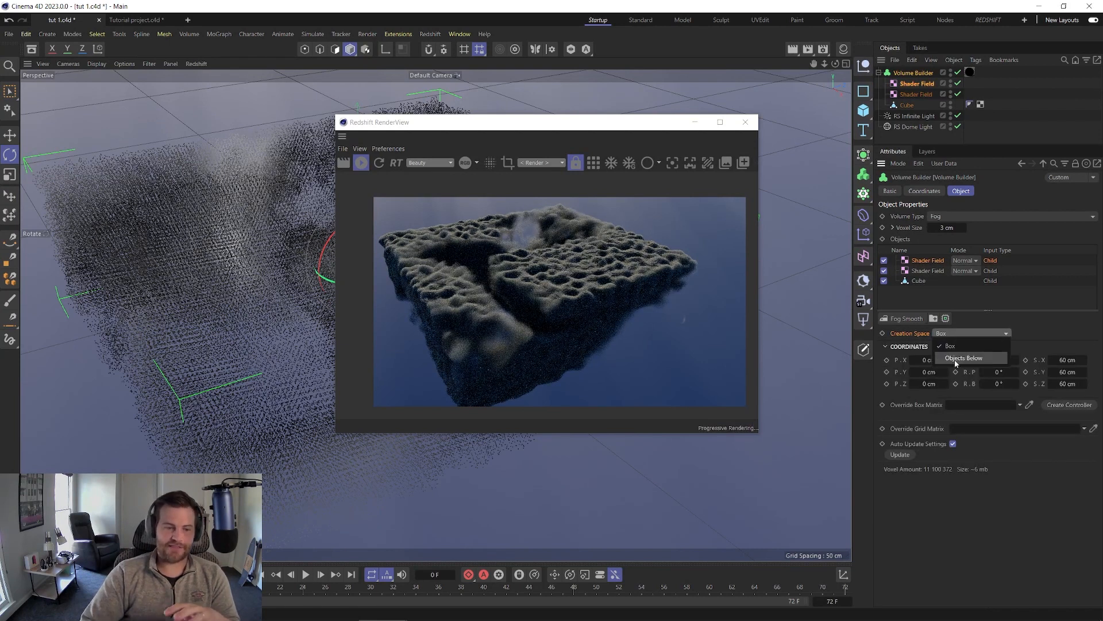
left_click(956, 361)
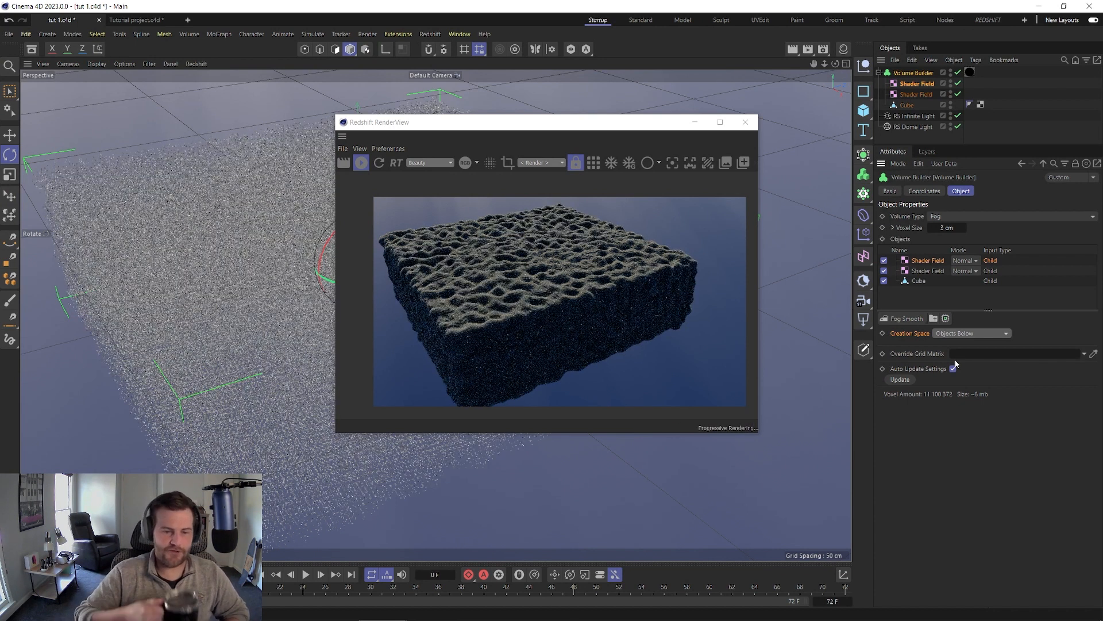
left_click(964, 261)
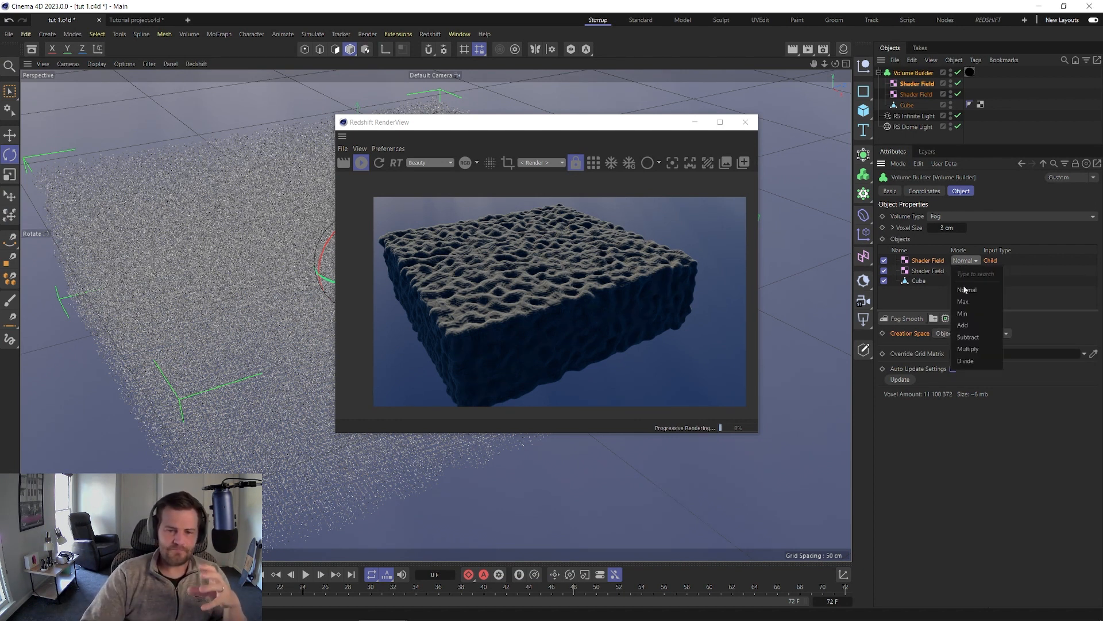
left_click(975, 338)
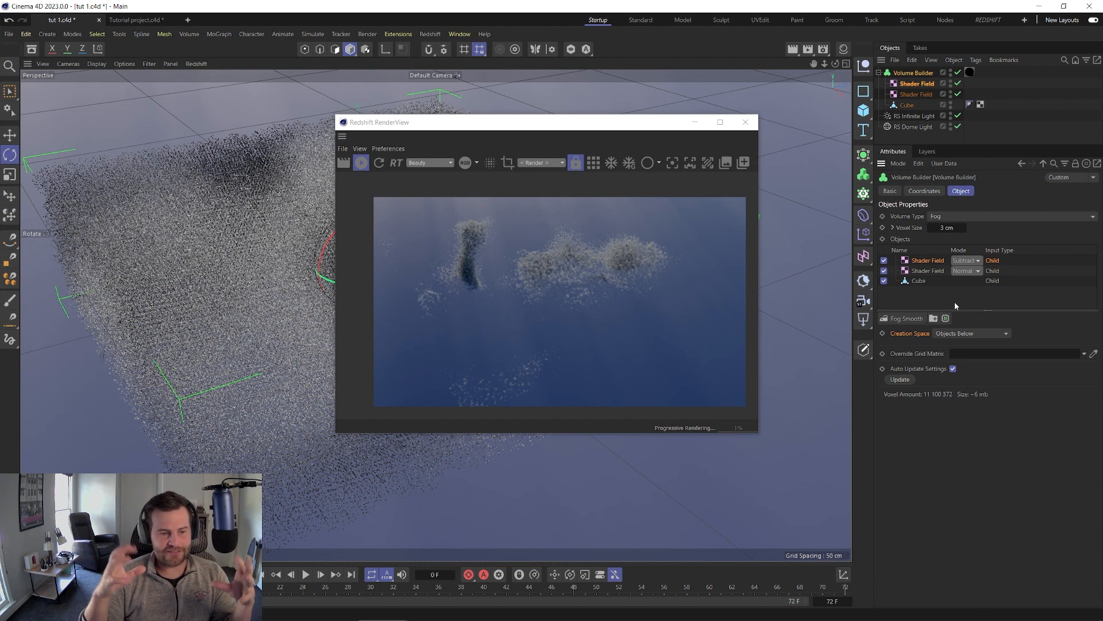
Step: Change the noise type of the subtracting Shader Field's shader to FBM
left_click(917, 84)
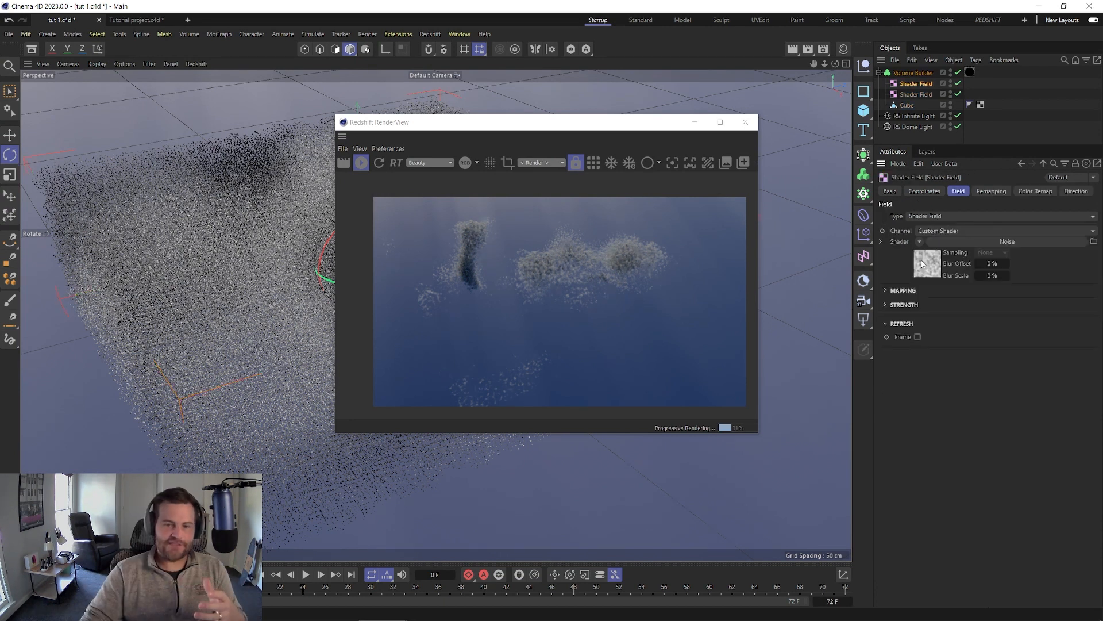
left_click(967, 241)
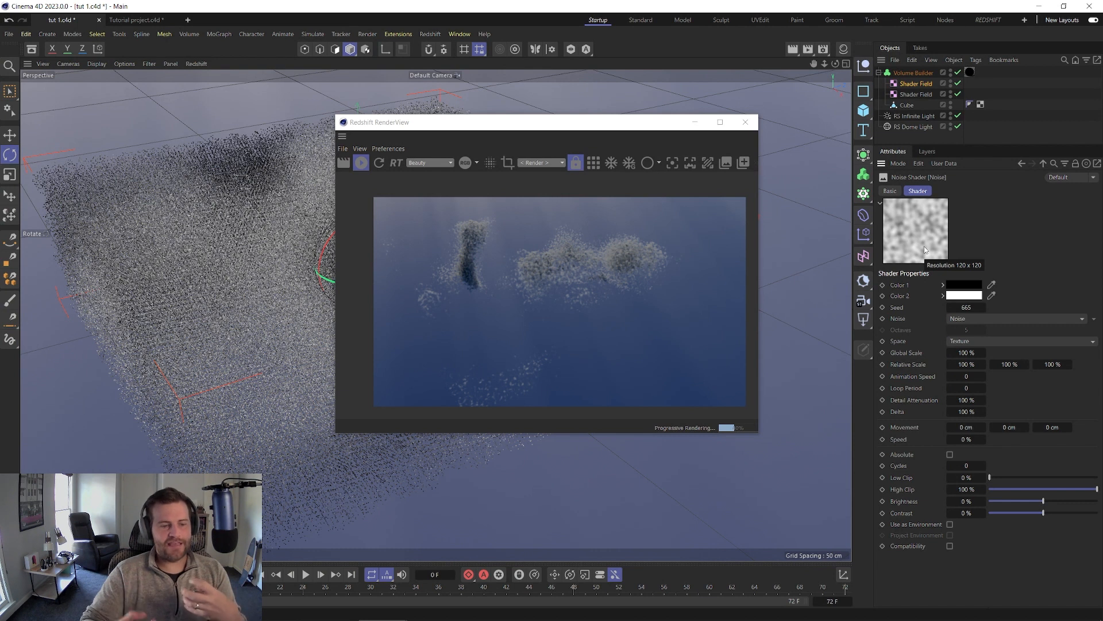
left_click(990, 319)
left_click(992, 332)
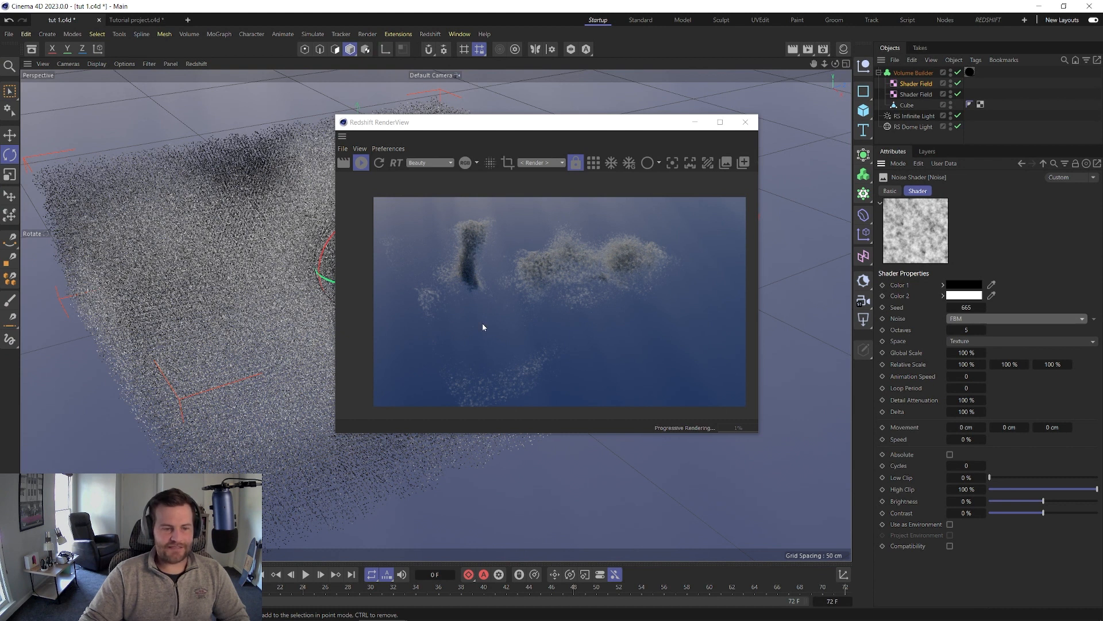
Step: Set the FBM noise's Global Scale to 1000%
left_click(969, 352)
type("1000")
key("Return")
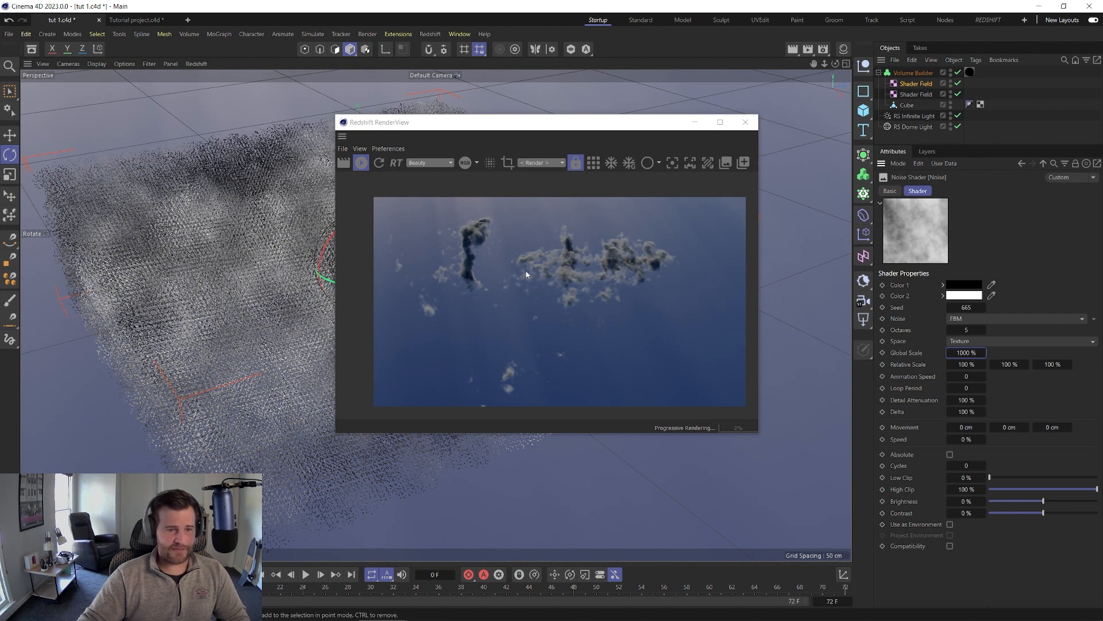
Step: Try Low Clip values of 30% and 40% on the FBM noise
left_click(968, 477)
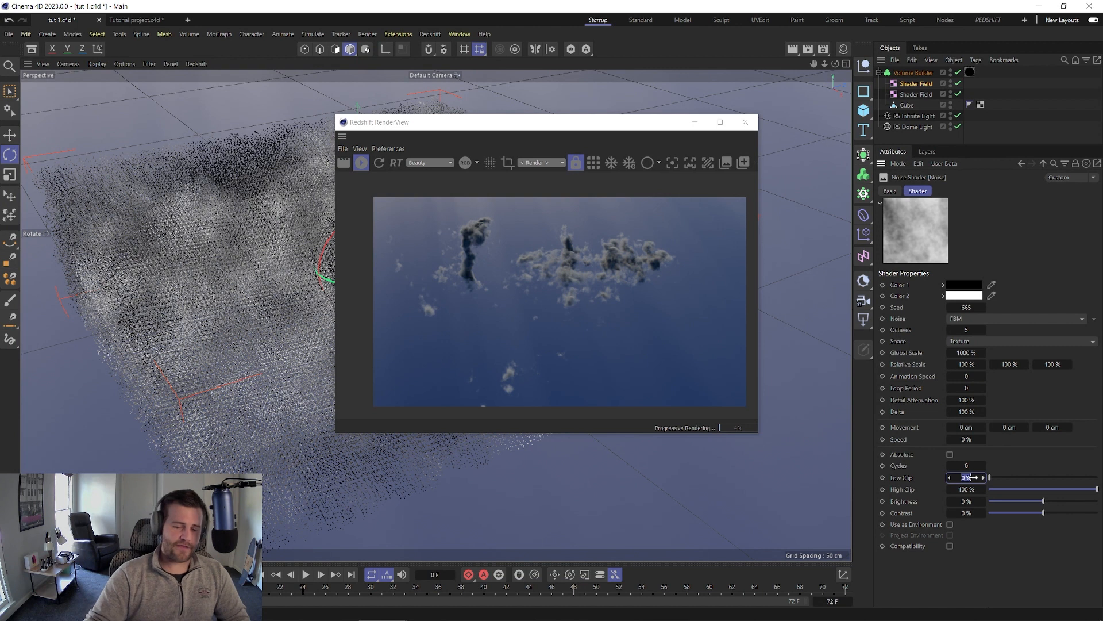
type("30")
key("Return")
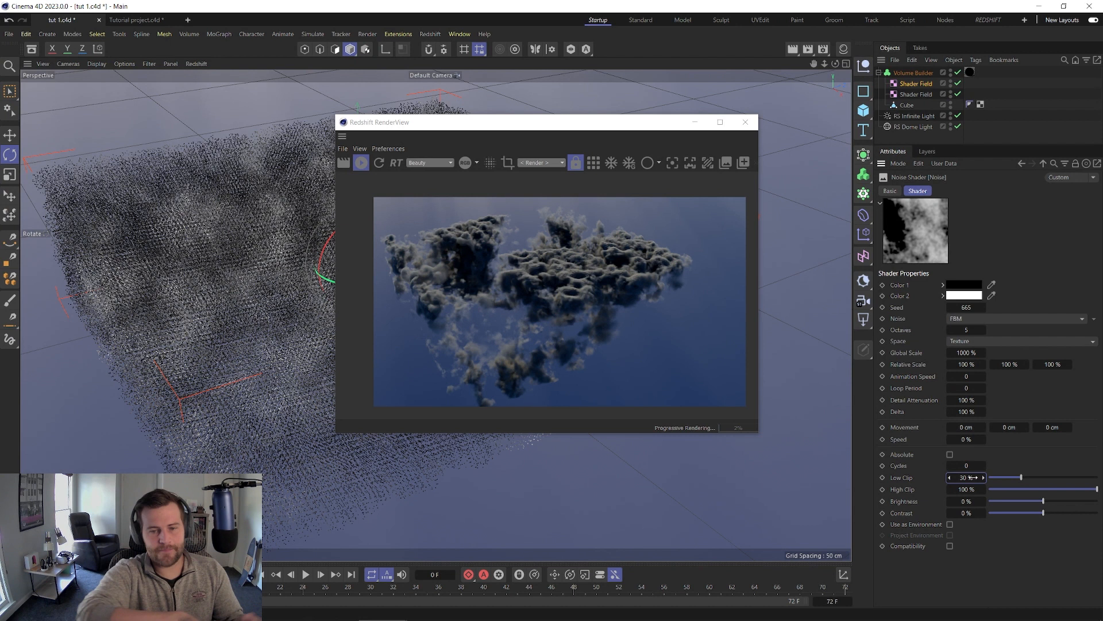
double_click(972, 477)
type("40")
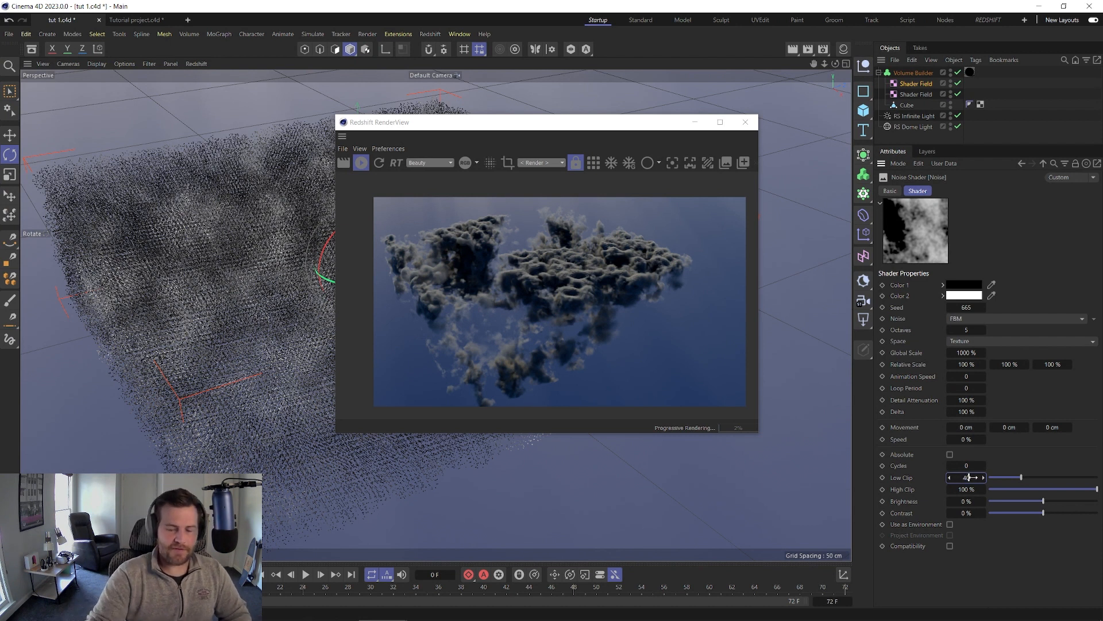
key("Return")
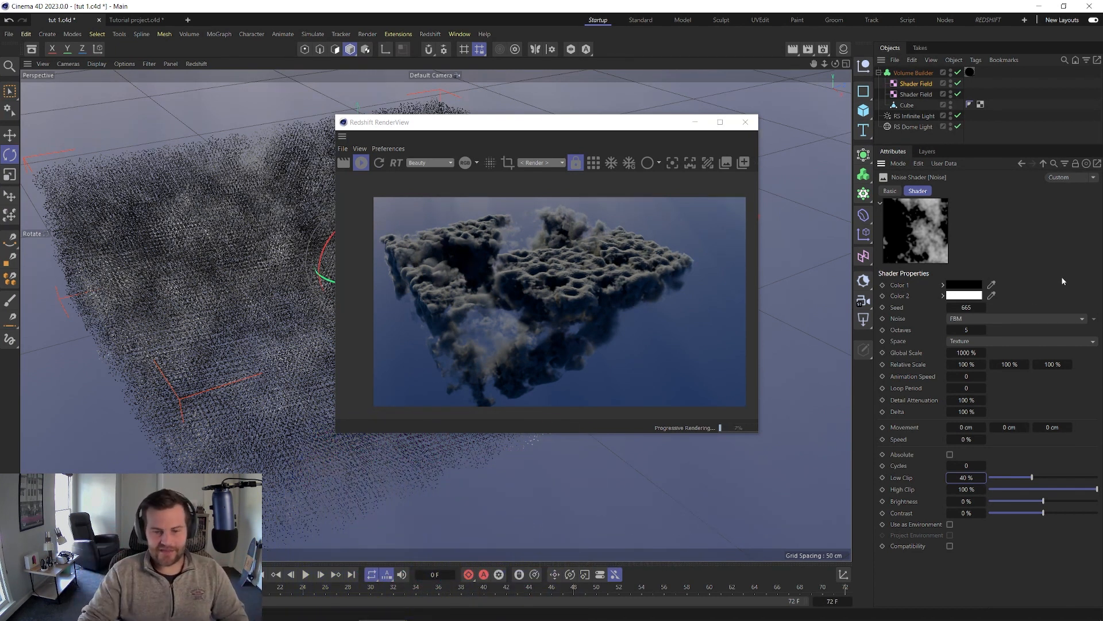
Step: Try stretching the FBM noise with a Relative Scale of 800%, 200% and 800%
left_click(973, 365)
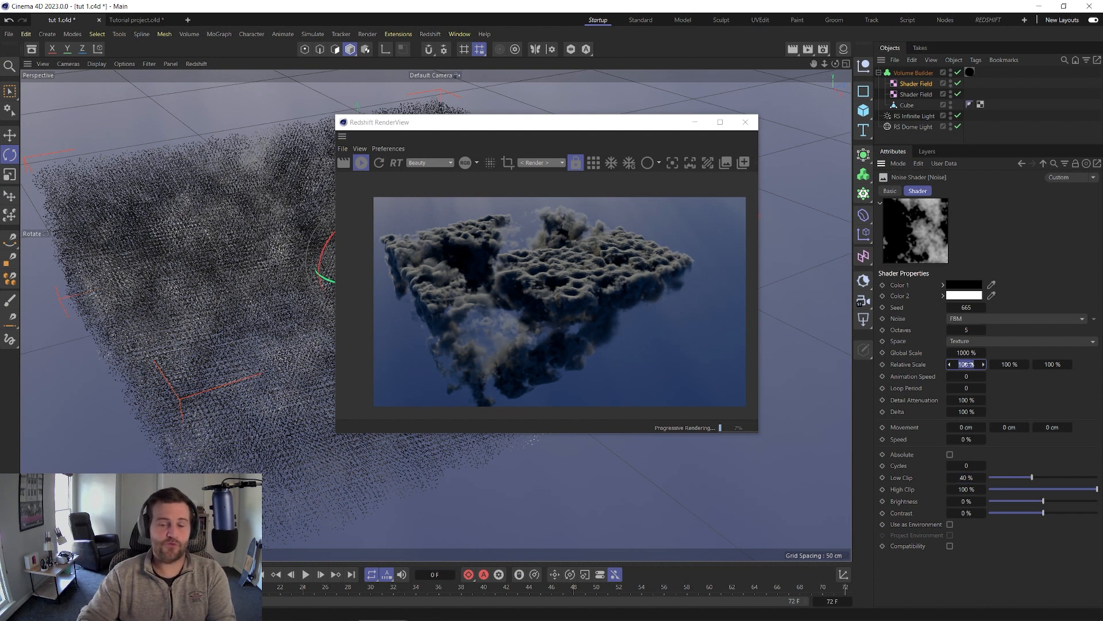
type("800")
left_click(1051, 364)
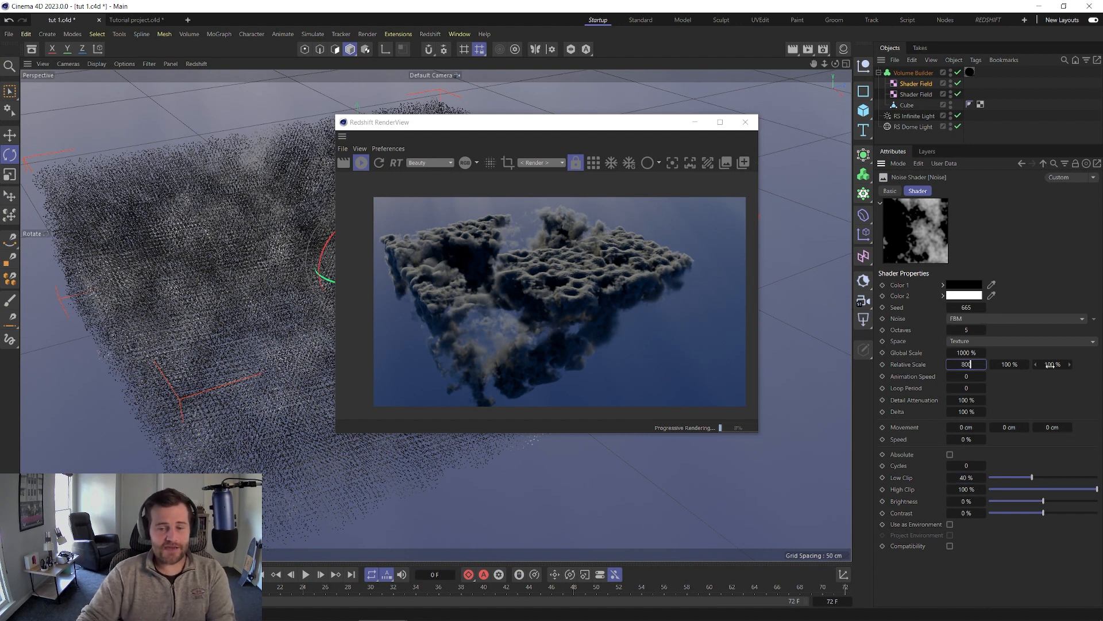
type("800")
type("0")
key("BackSpace")
key("Return")
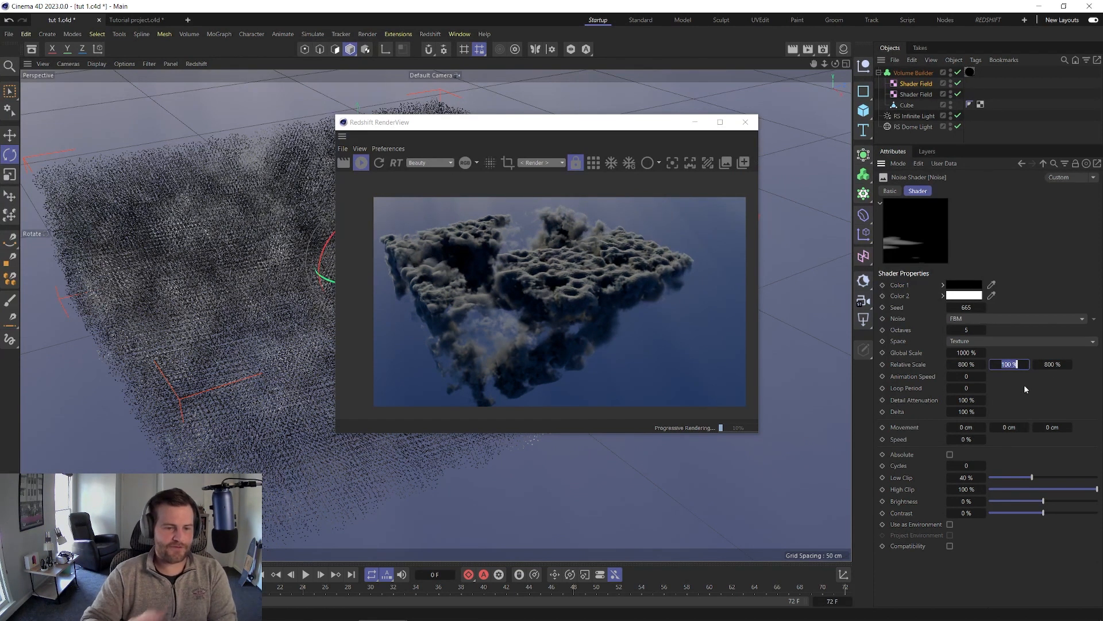
left_click(378, 167)
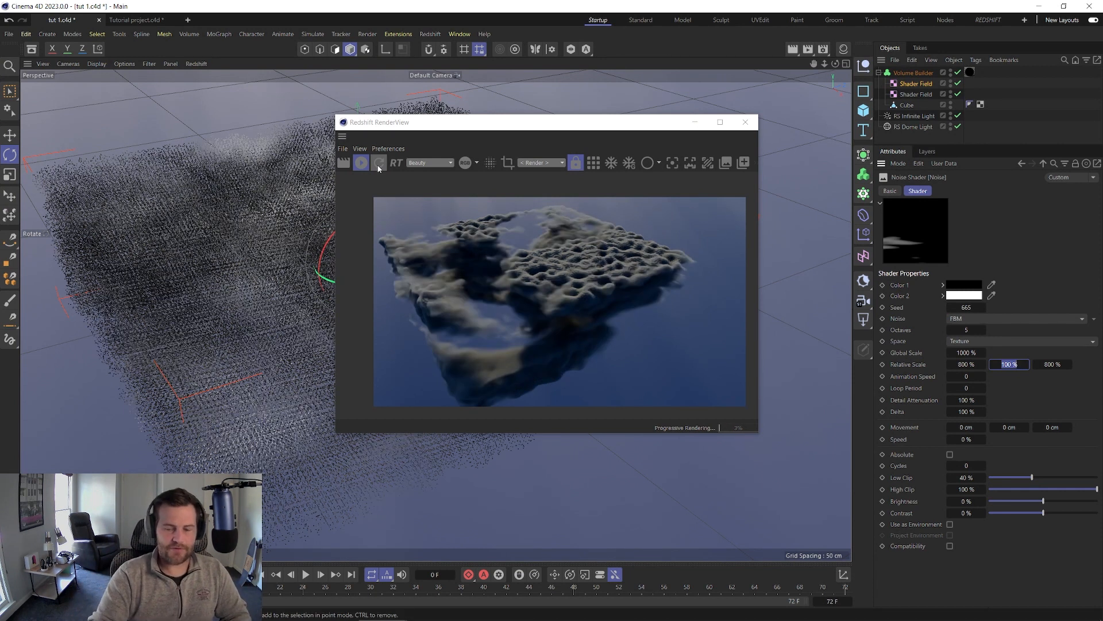
type("200")
key("Return")
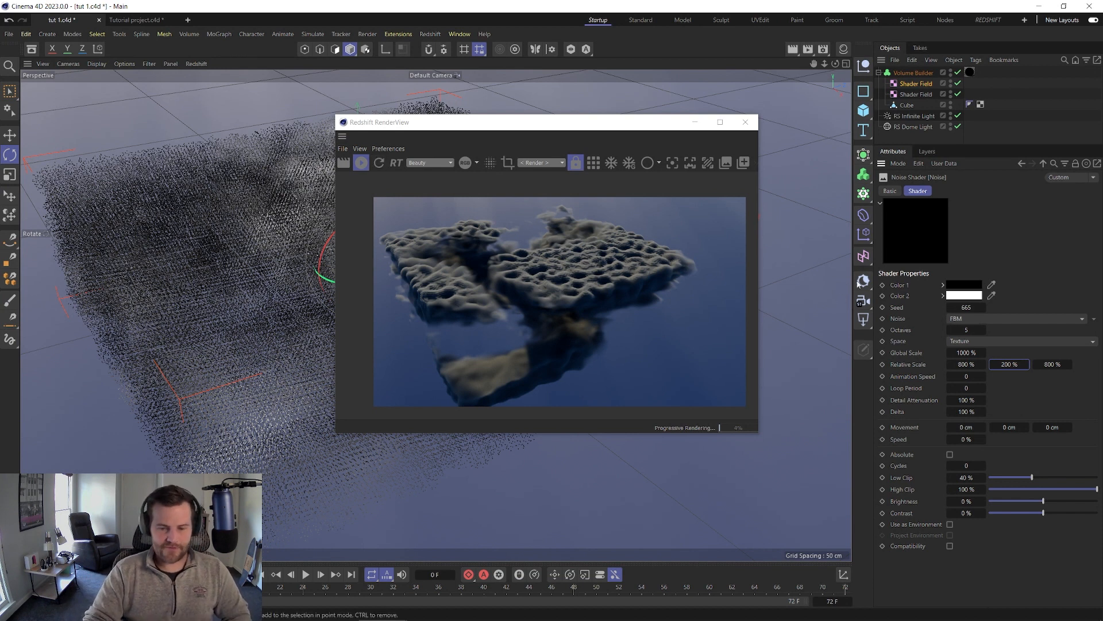
Step: Set the FBM noise's Global Scale to 500% and its Relative Scale to 250%, 100% and 250%
left_click(967, 353)
type("500")
key("Return")
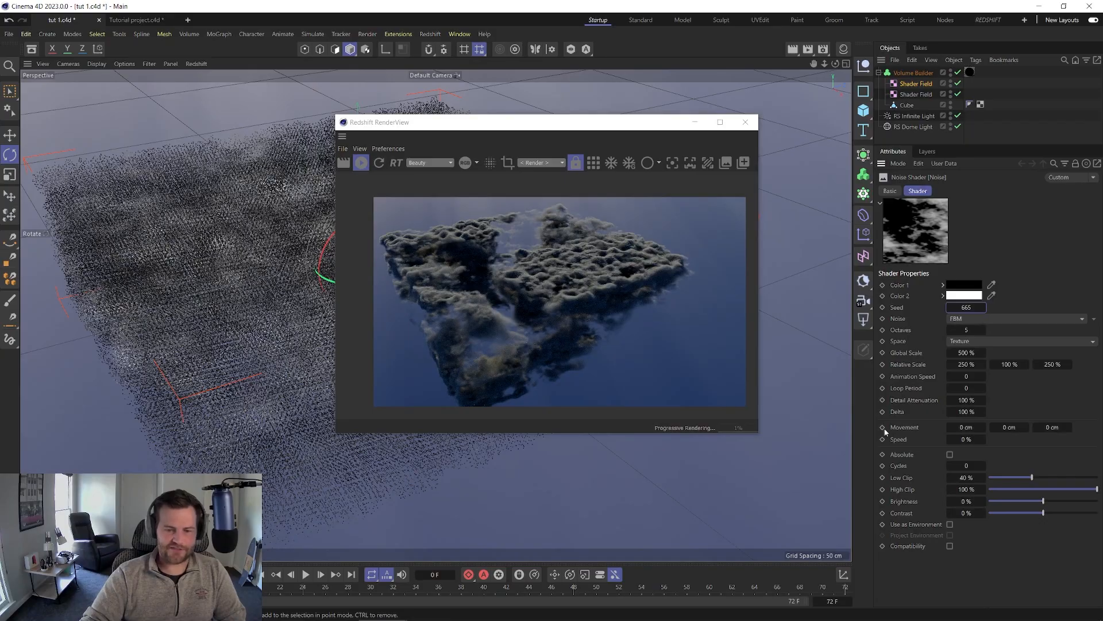
Step: Try Low Clip values of 20% and 25% on the FBM noise
left_click(963, 478)
type("20")
key("Return")
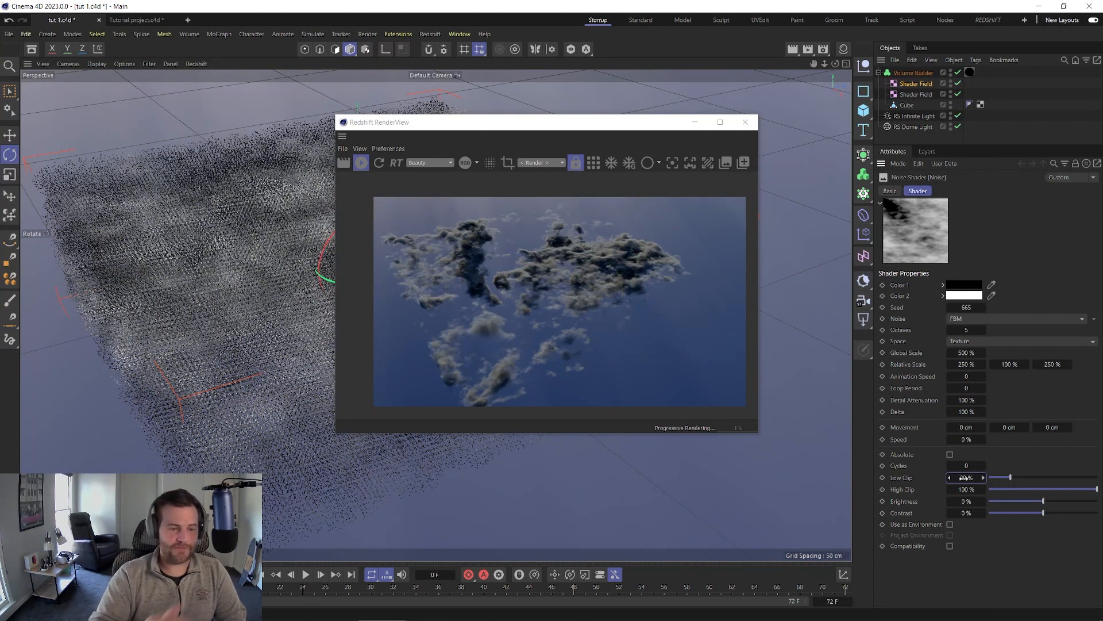
left_click(966, 478)
type("25")
key("Return")
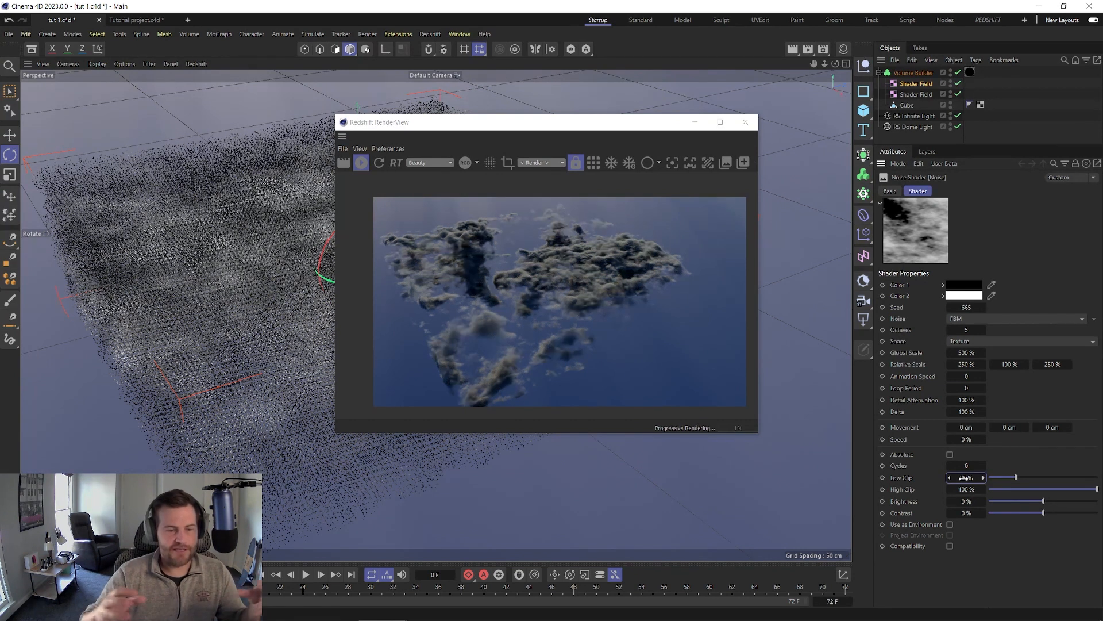
Step: Set the FBM noise's Low Clip to 30%
double_click(964, 478)
type("30")
key("Return")
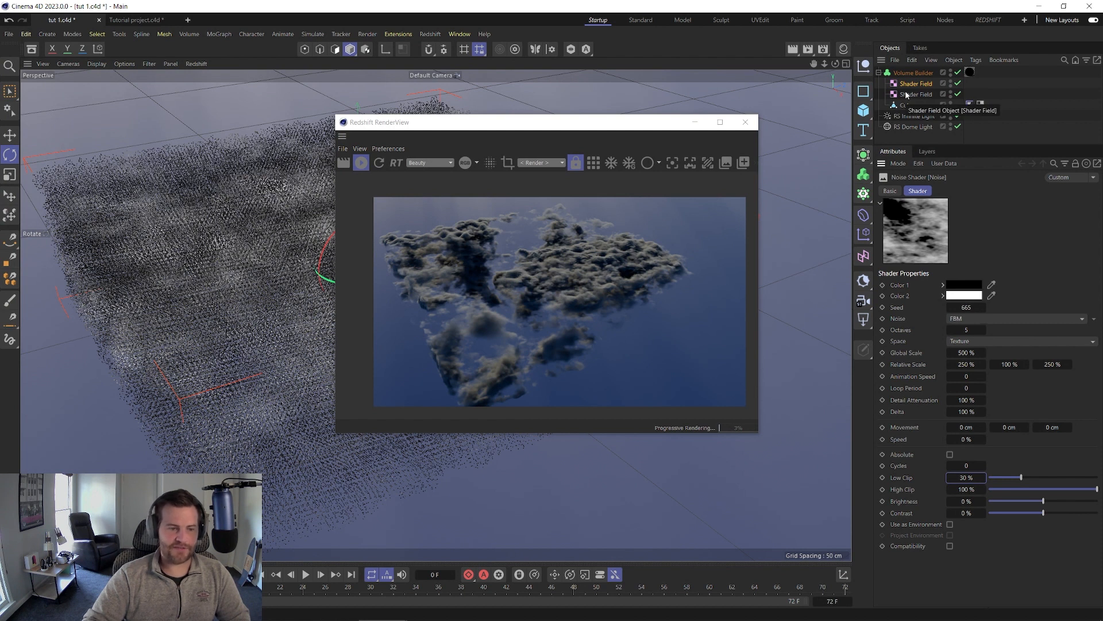
Step: Add a third Shader Field at the top of the Volume Builder's children
left_click(911, 73)
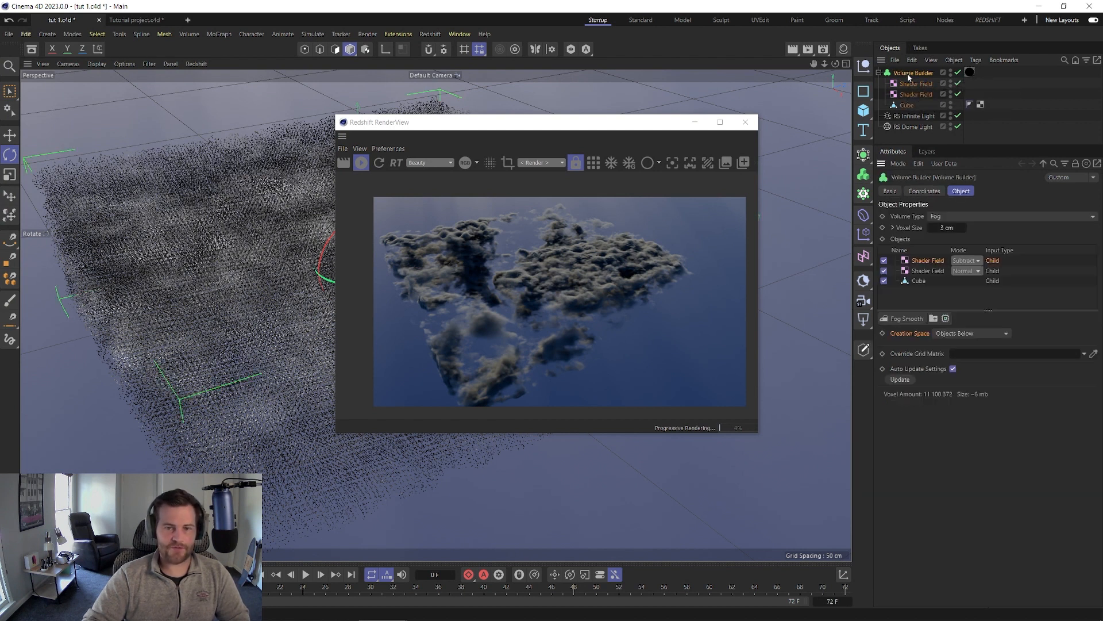
left_click(864, 257)
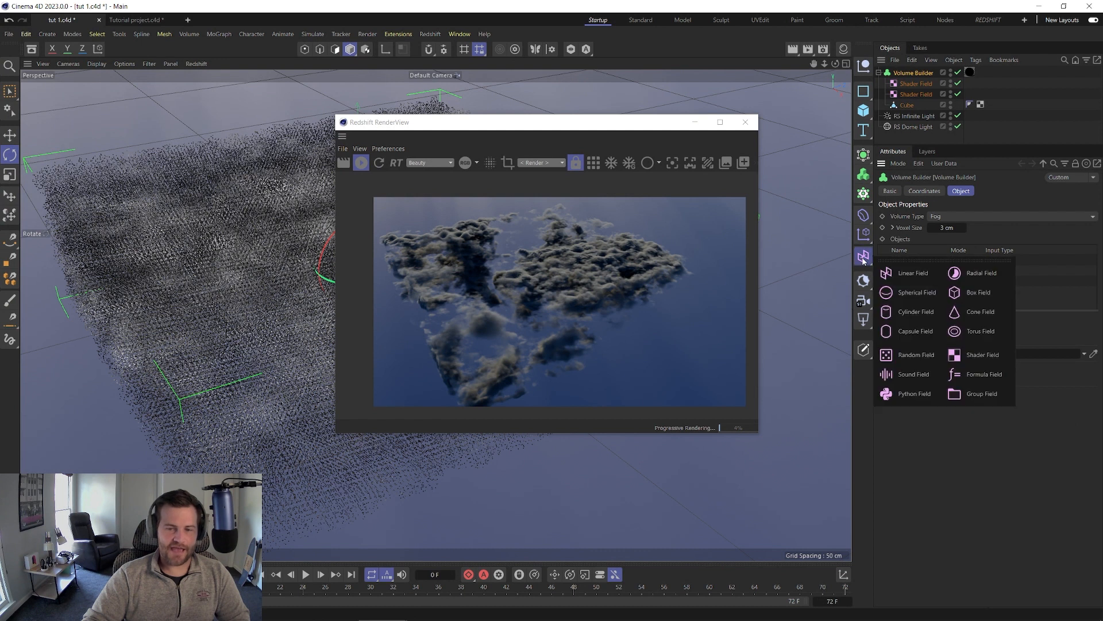
left_click(951, 352)
left_click_drag(903, 72, 905, 84)
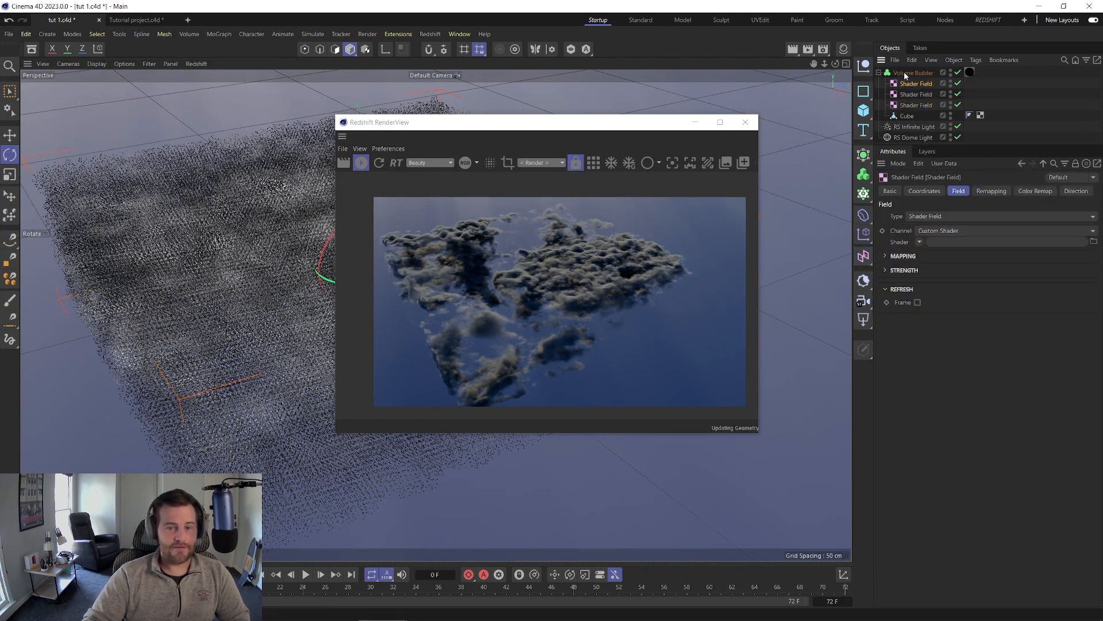
Step: Set the Volume Builder's Creation Space to Objects Below and the top Shader Field's mode to Multiply
left_click(906, 74)
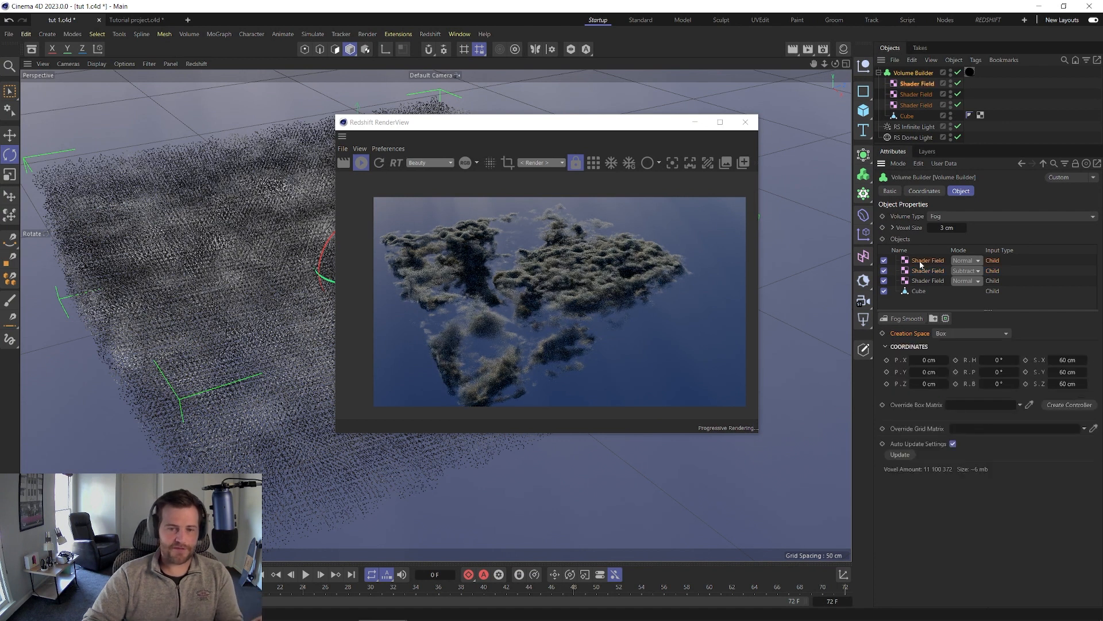
left_click(953, 333)
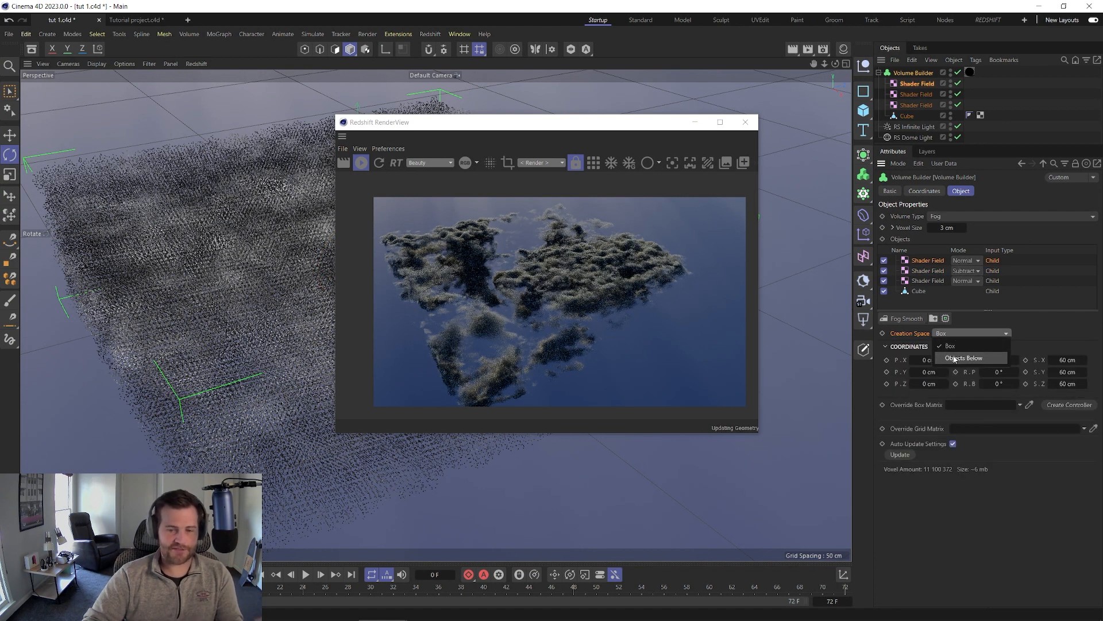
left_click(955, 359)
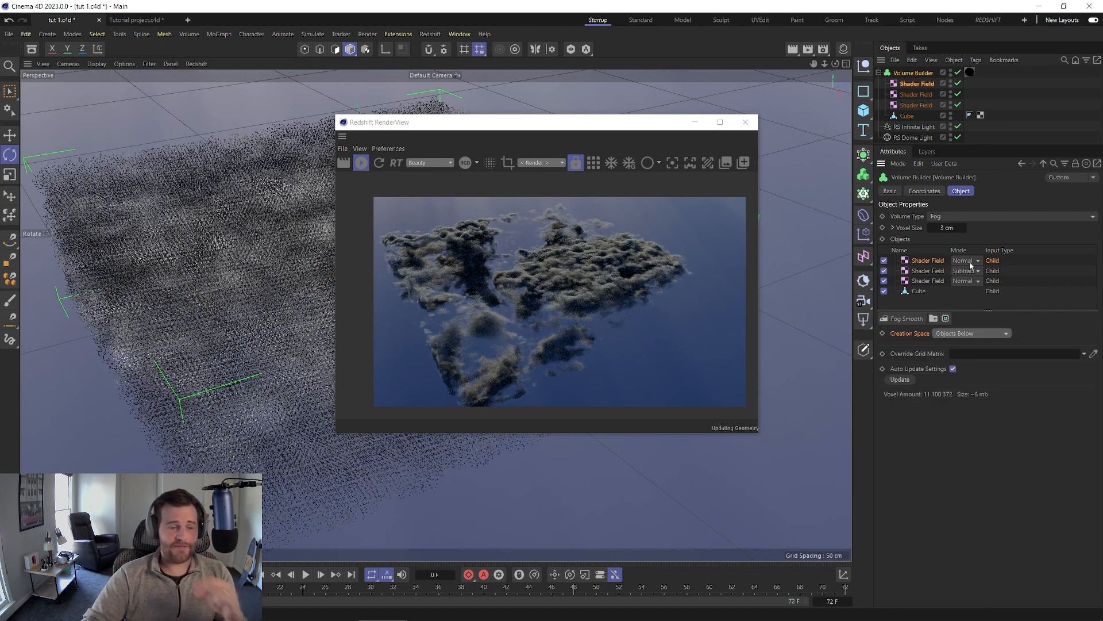
left_click(970, 262)
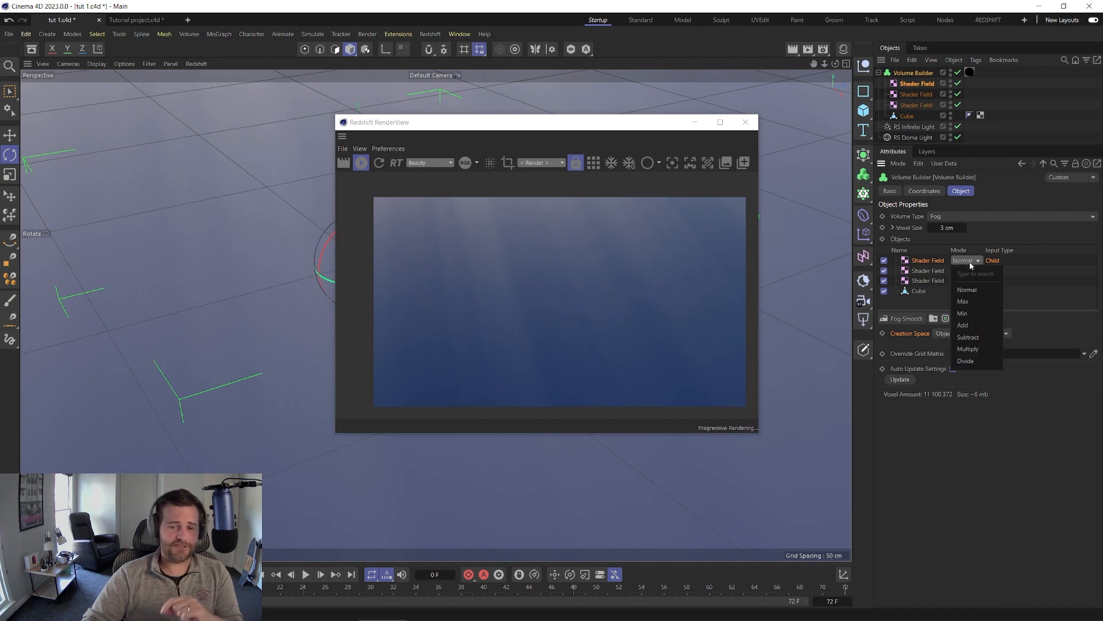
left_click(972, 347)
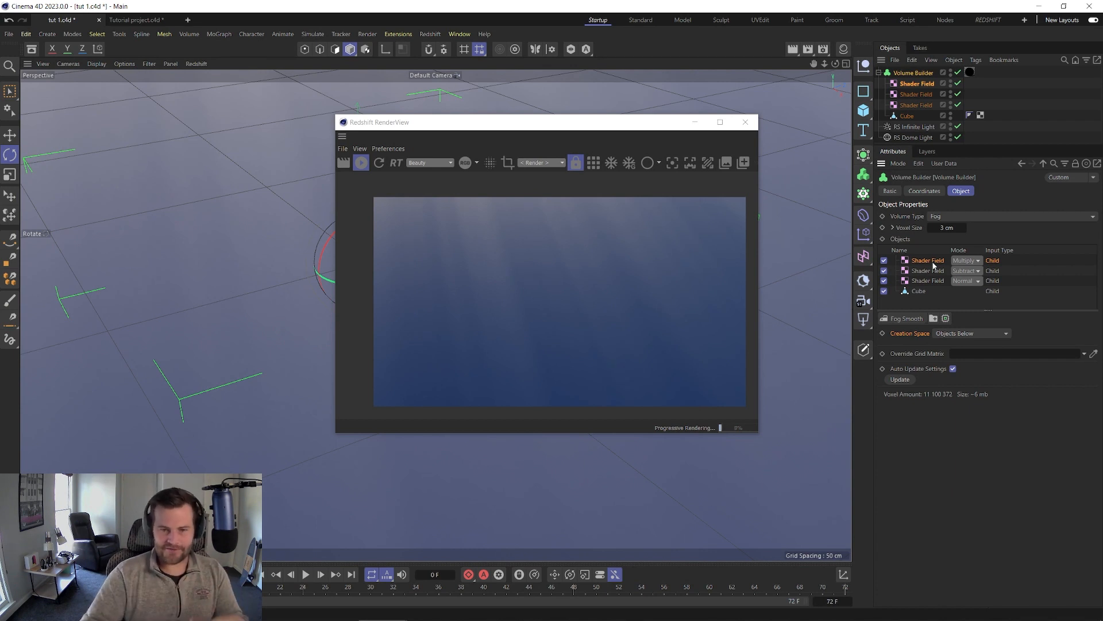
Step: Load a Noise shader into the third Shader Field and open the noise's settings
right_click(934, 265)
left_click(938, 372)
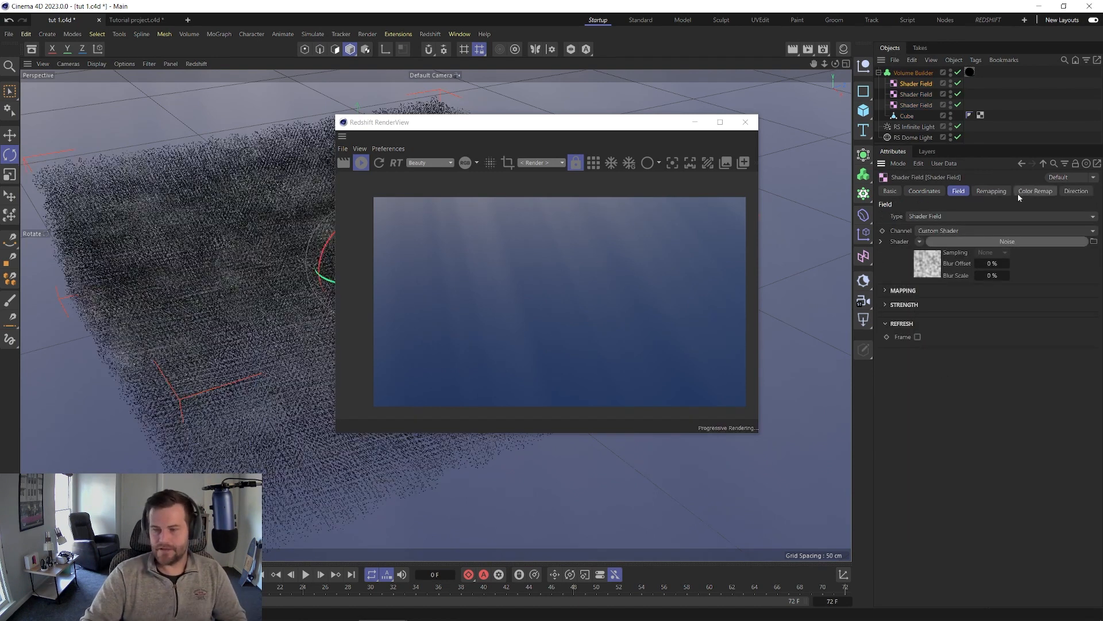
left_click(931, 242)
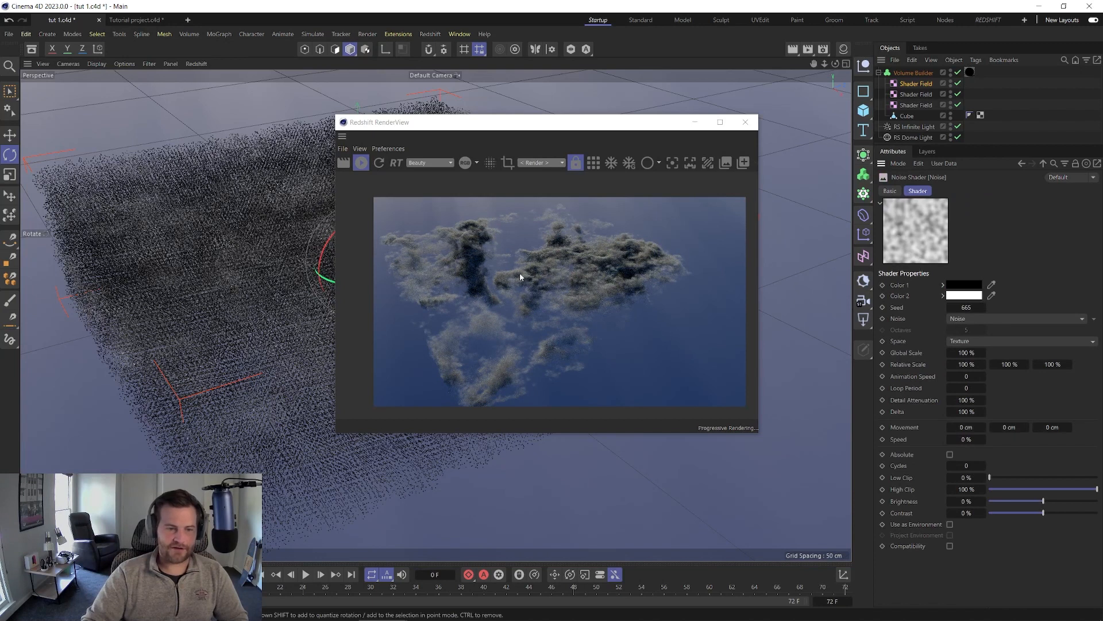
Step: Move the Redshift RenderView window and enlarge it to cover most of the viewport
scroll(552, 285, "up", 4)
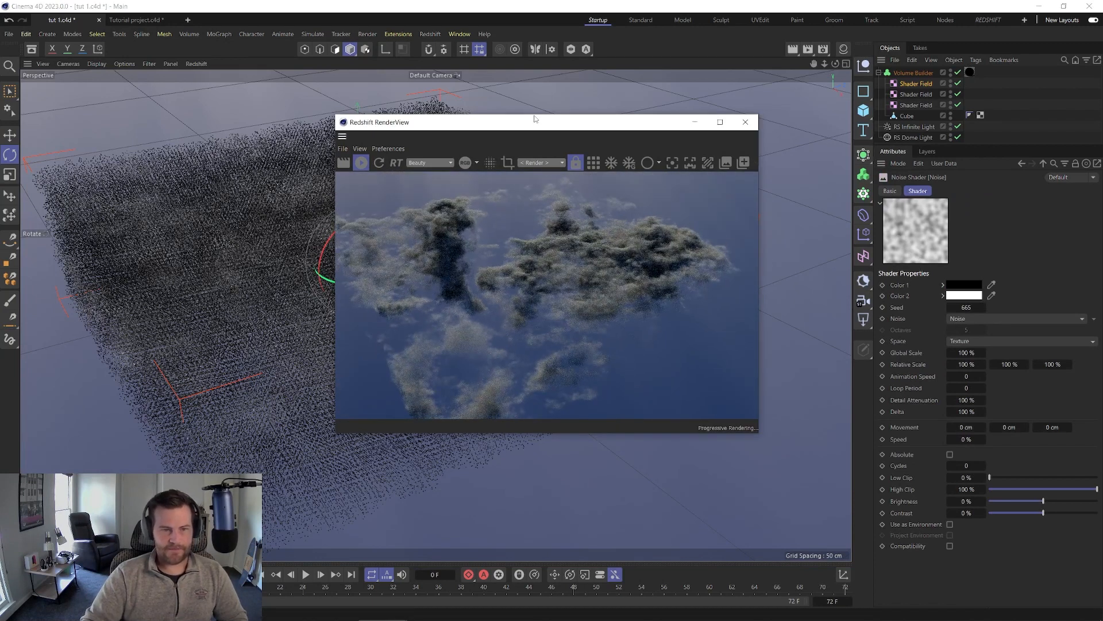
left_click_drag(597, 131, 296, 53)
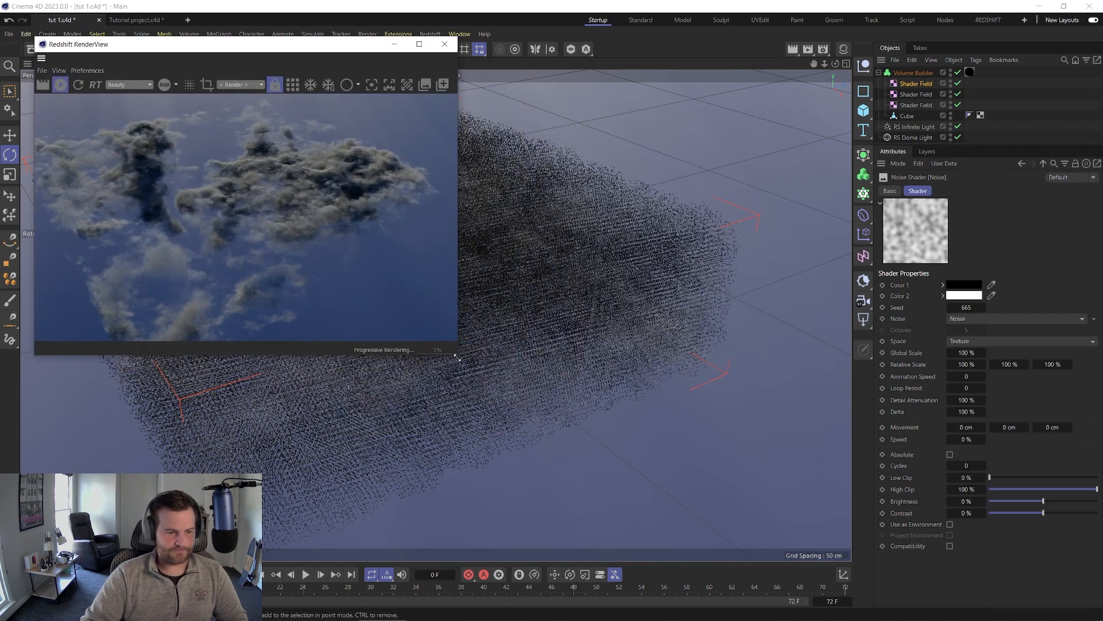
left_click_drag(458, 357, 846, 552)
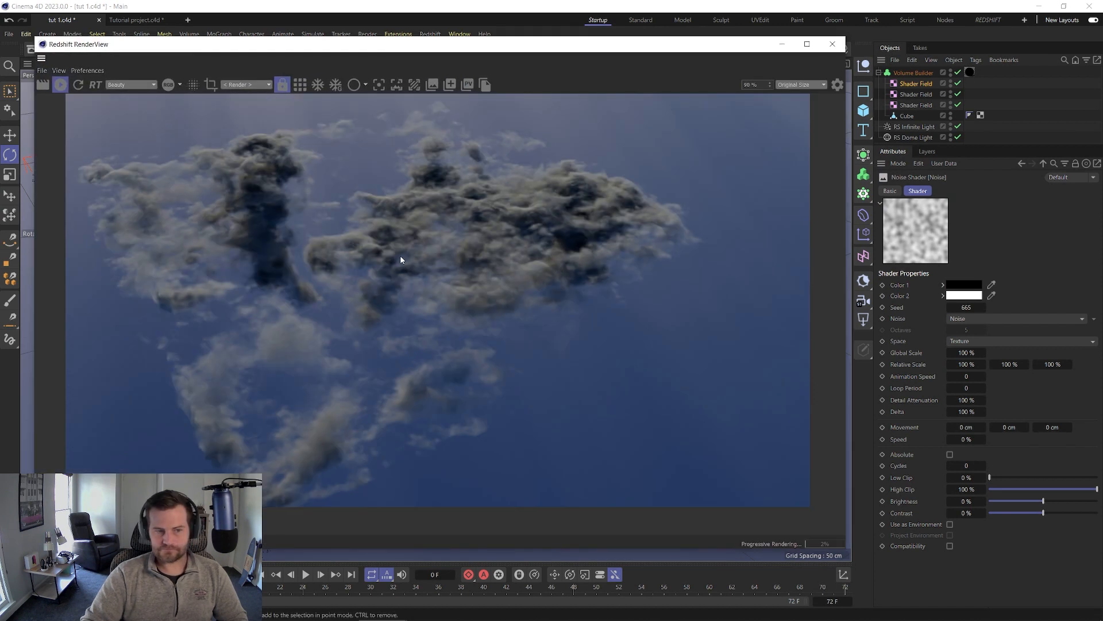
Step: Change the third Shader Field's noise type to Stupl and its Seed to 651
left_click(984, 321)
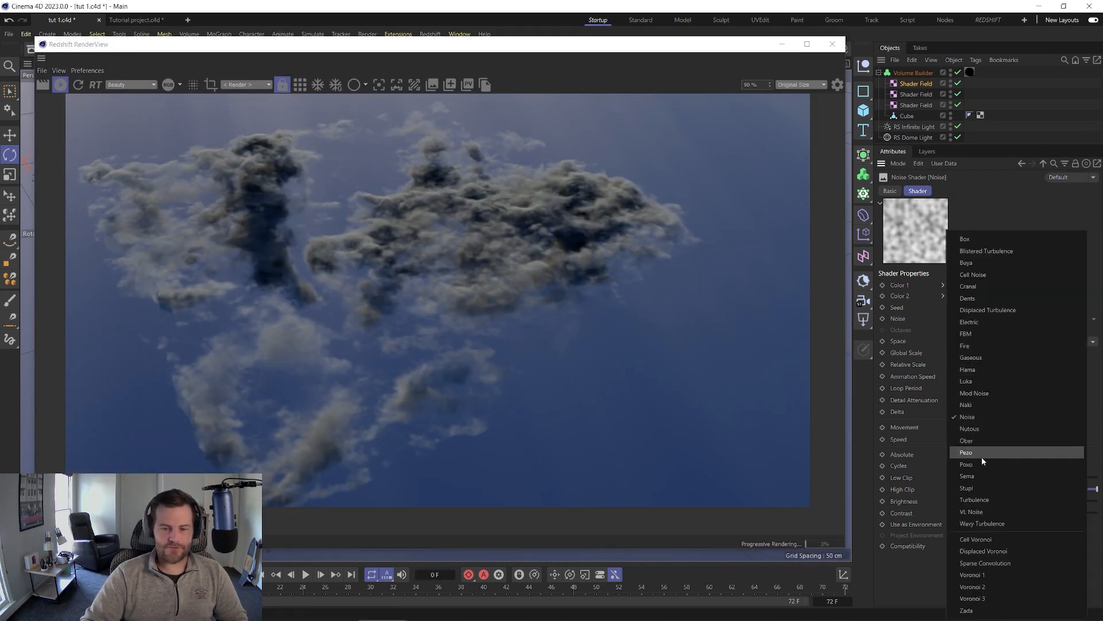
left_click(968, 488)
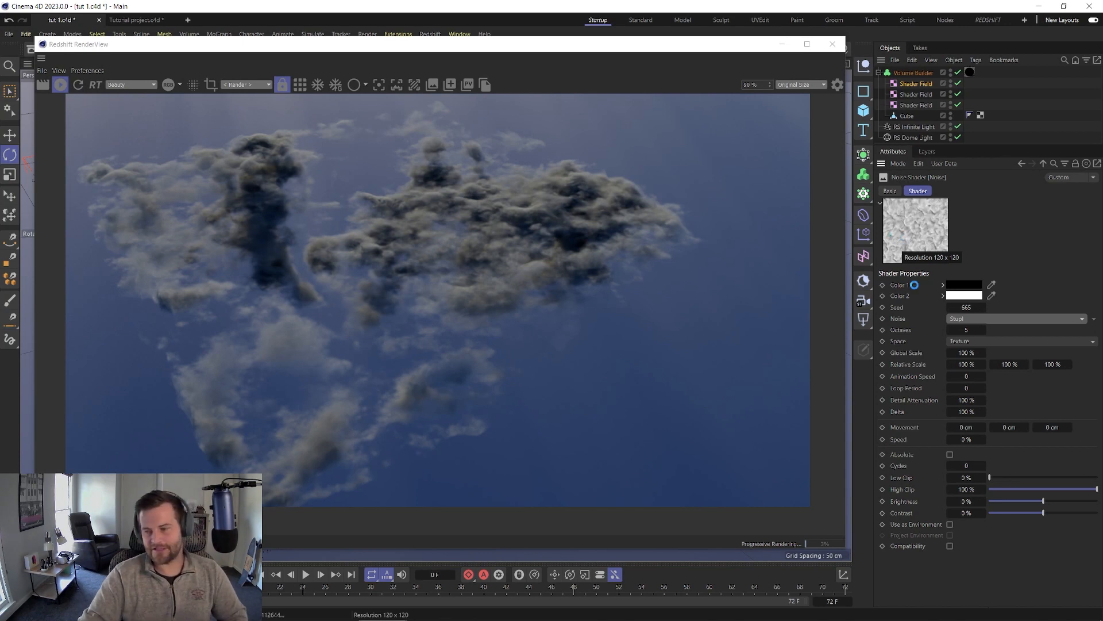
left_click(967, 308)
type("651")
key("Return")
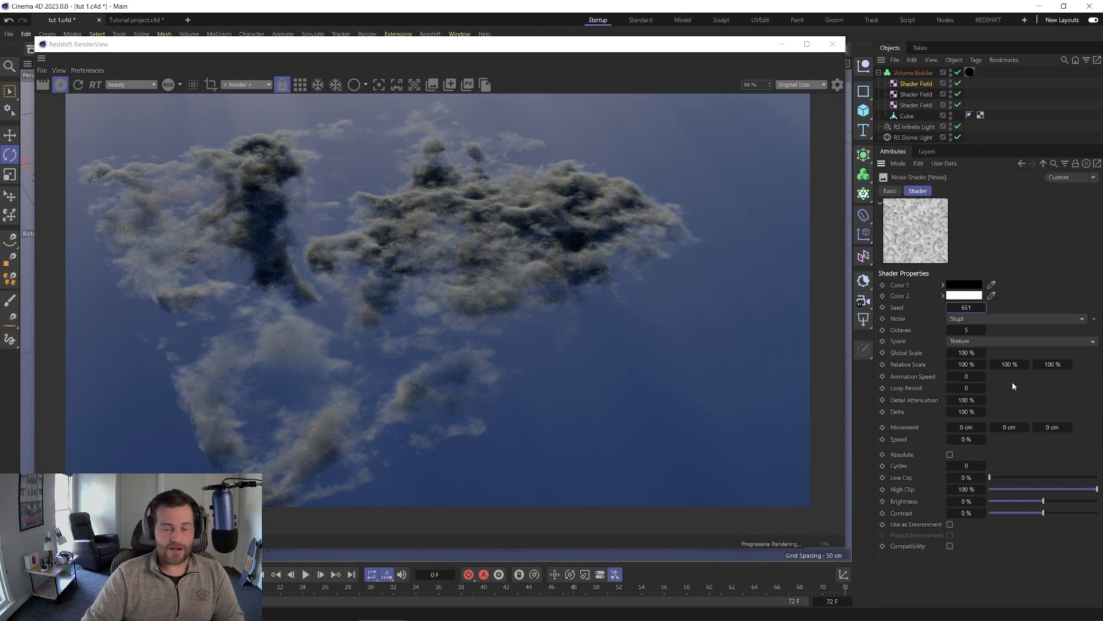
Step: Set the Stupl noise's Global Scale to 5000%, trying 500% first
left_click(962, 353)
type("500")
key("Return")
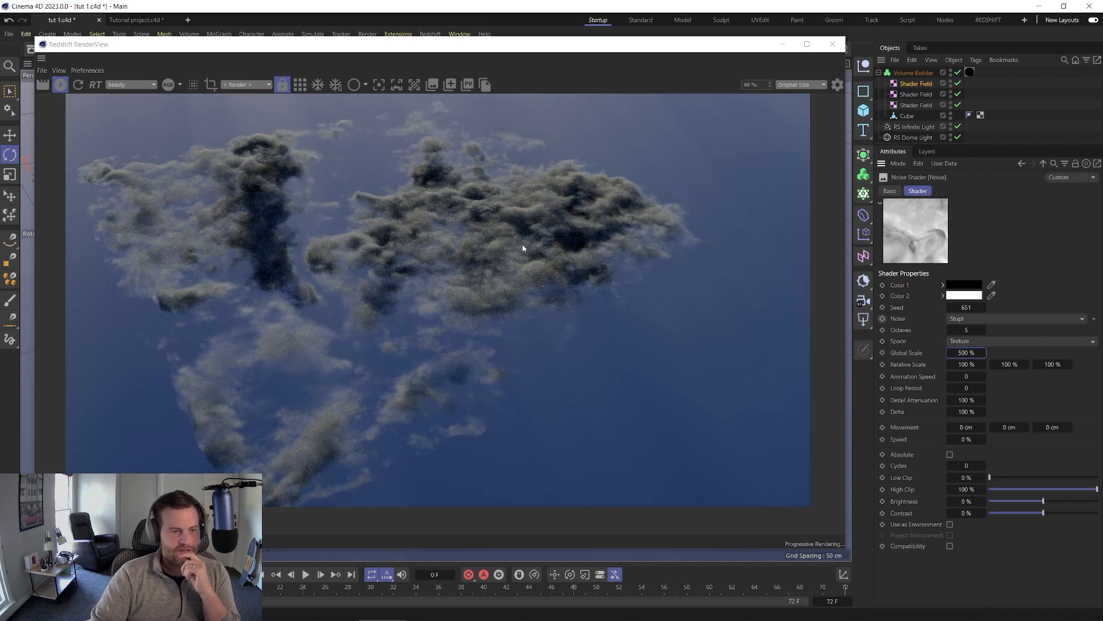
type("0")
key("Return")
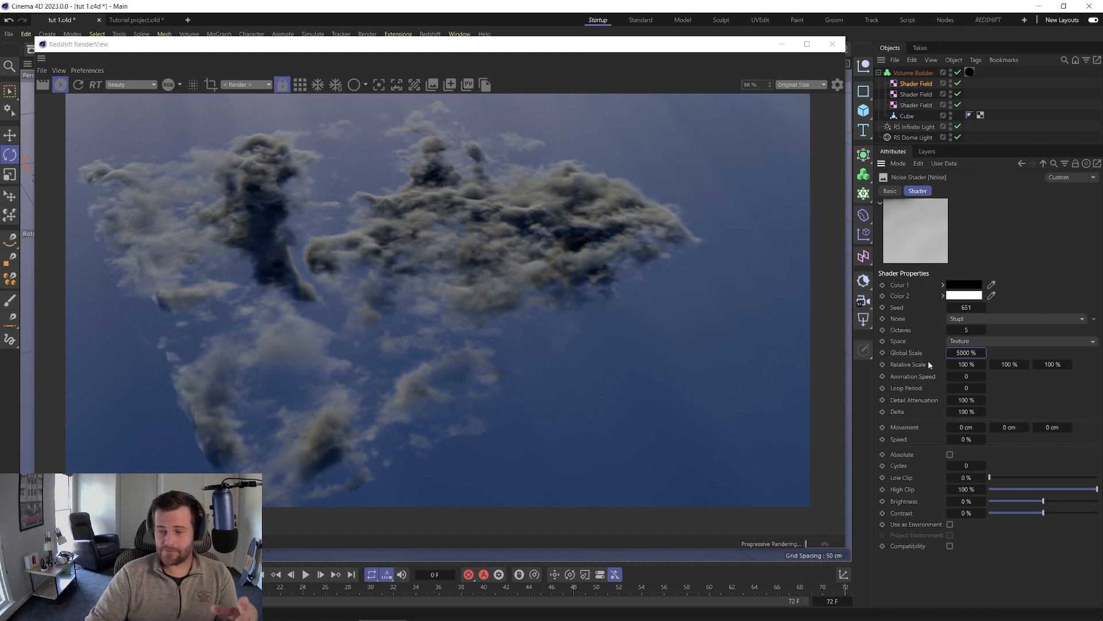
Step: Set the Stupl noise's Low Clip to 20% and inspect the cloud detail in the render up close
left_click(967, 478)
type("20")
key("Return")
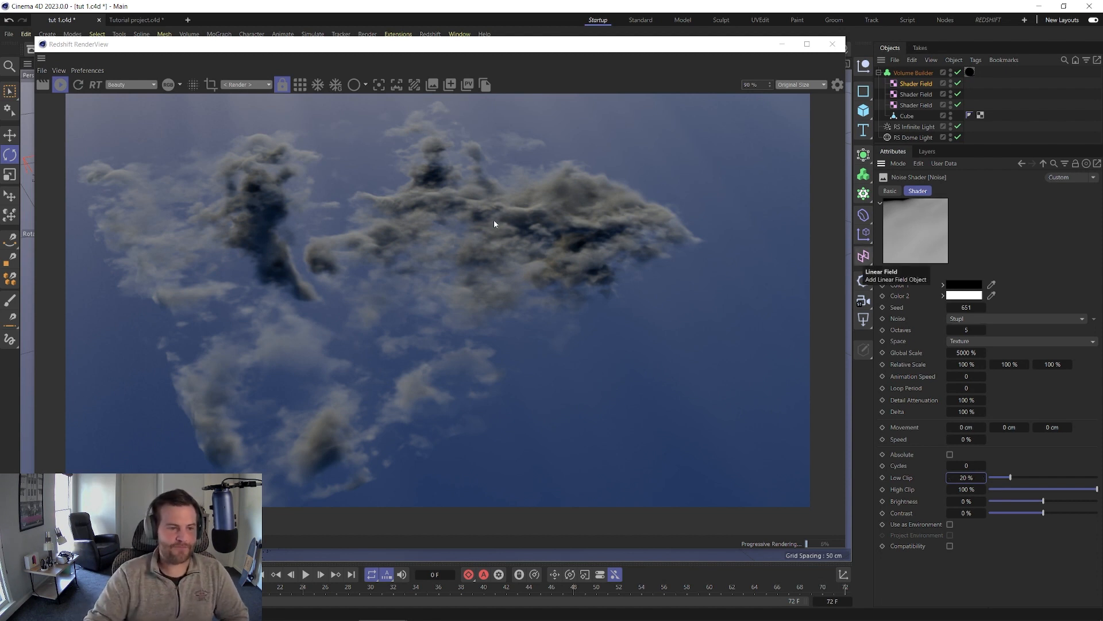
scroll(494, 220, "up", 5)
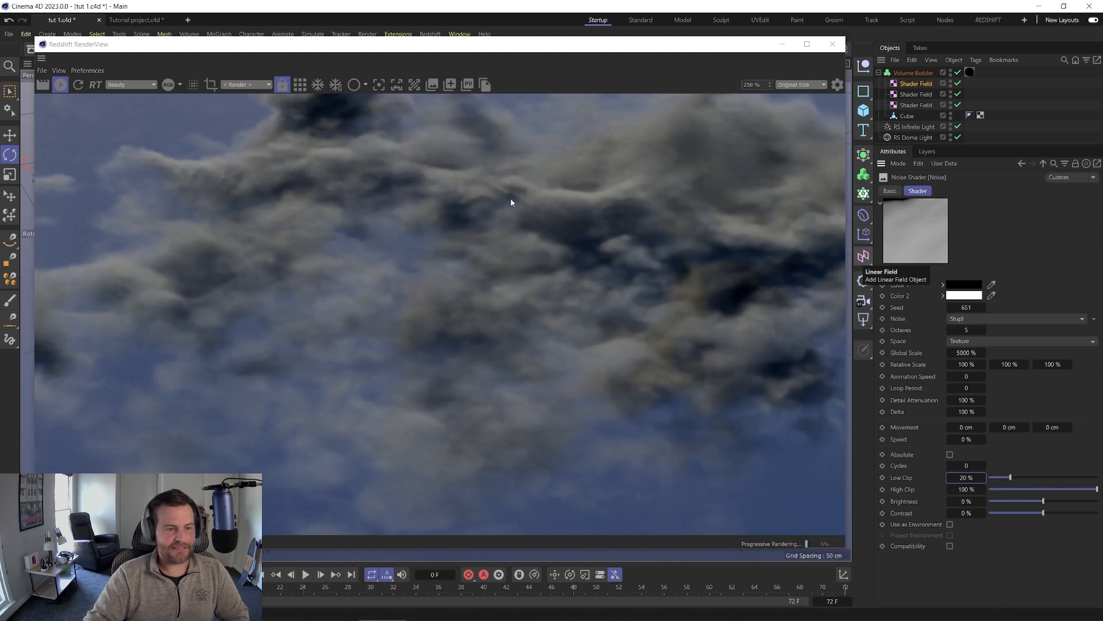
scroll(474, 202, "down", 4)
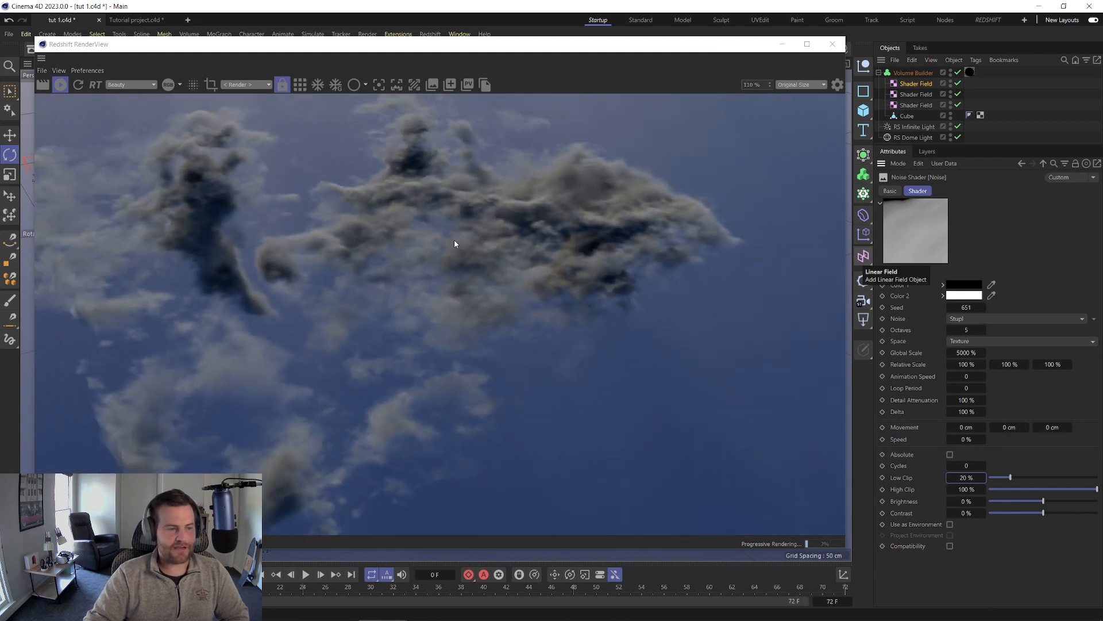
scroll(455, 242, "down", 1)
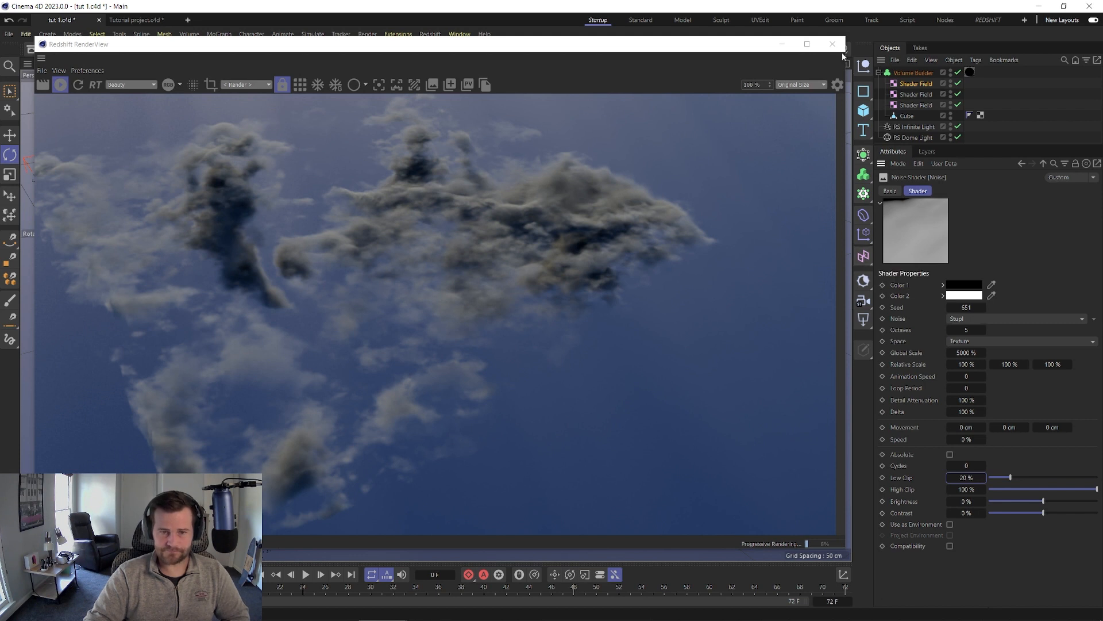
Step: Add a fourth Shader Field as the topmost child of the Volume Builder
left_click(900, 74)
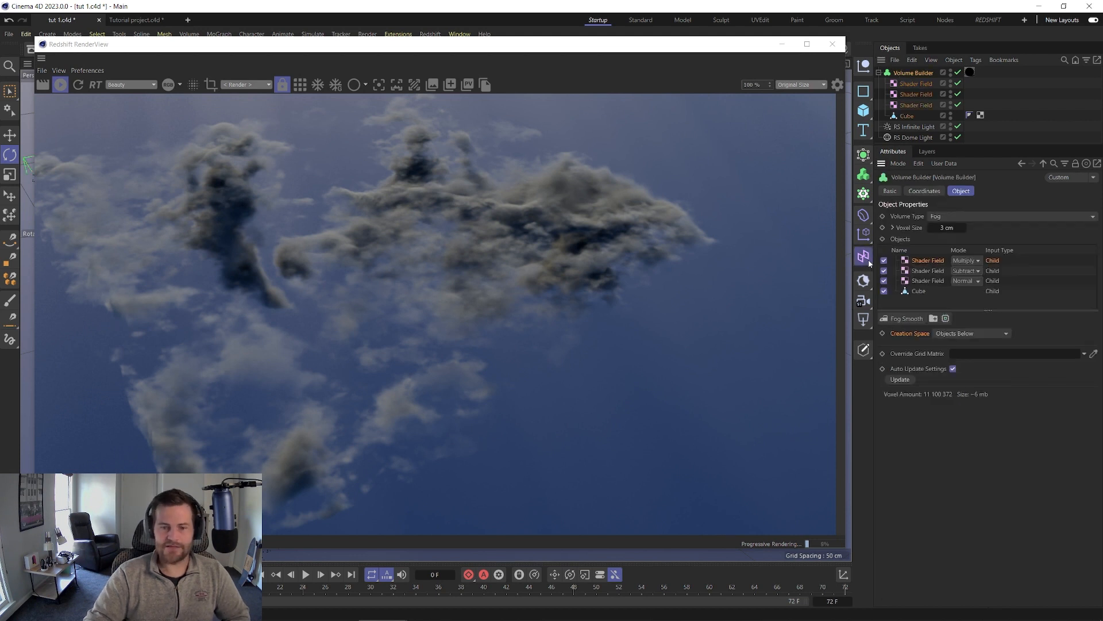
left_click(869, 259)
left_click(971, 357)
left_click_drag(919, 74, 913, 81)
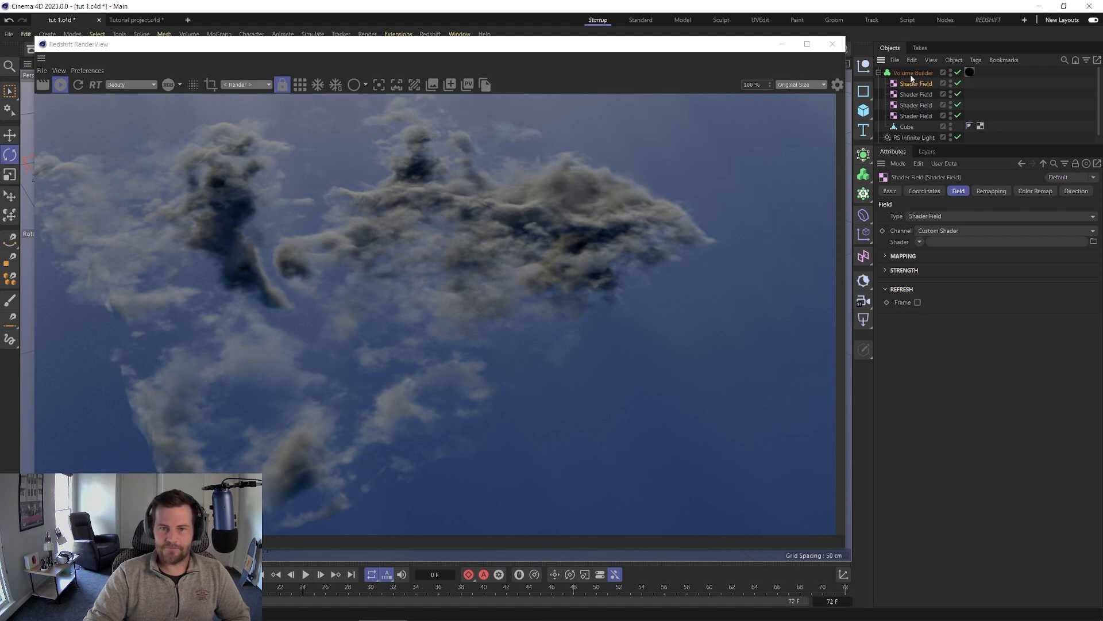
Step: Set the Volume Builder's Creation Space to Objects Below and load a Noise shader into the new top Shader Field
left_click(913, 73)
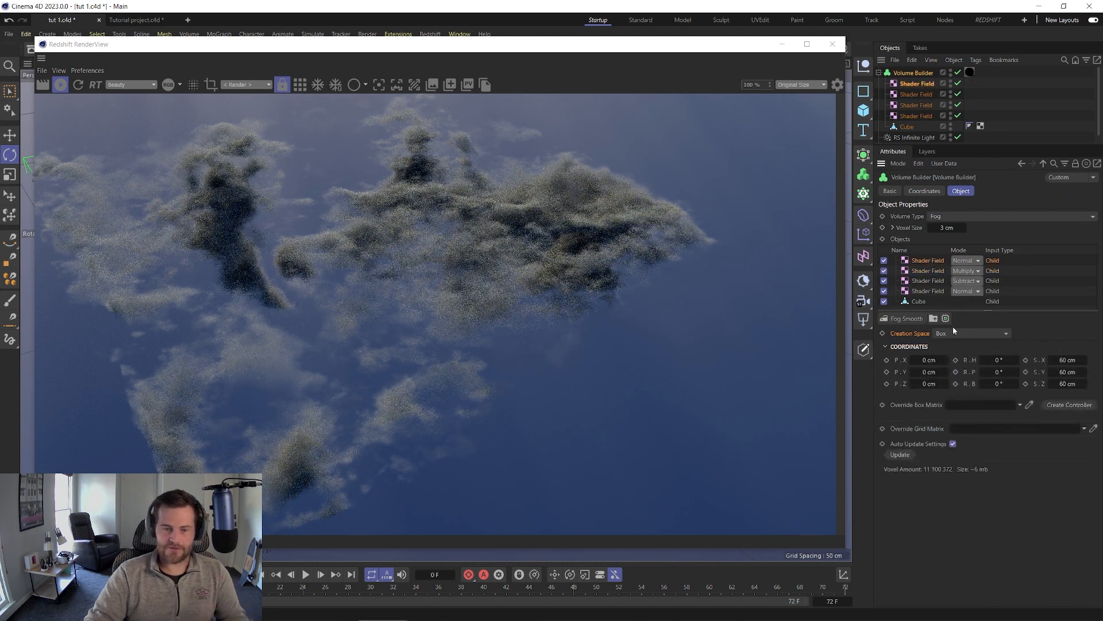
left_click(955, 334)
left_click(951, 350)
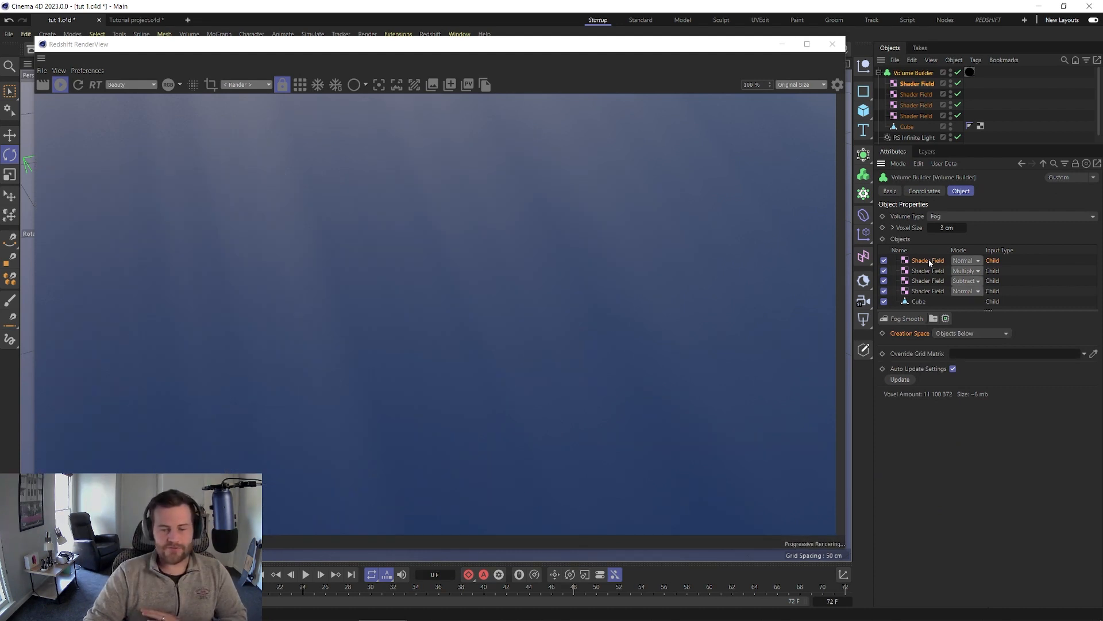
left_click(929, 260)
left_click(919, 241)
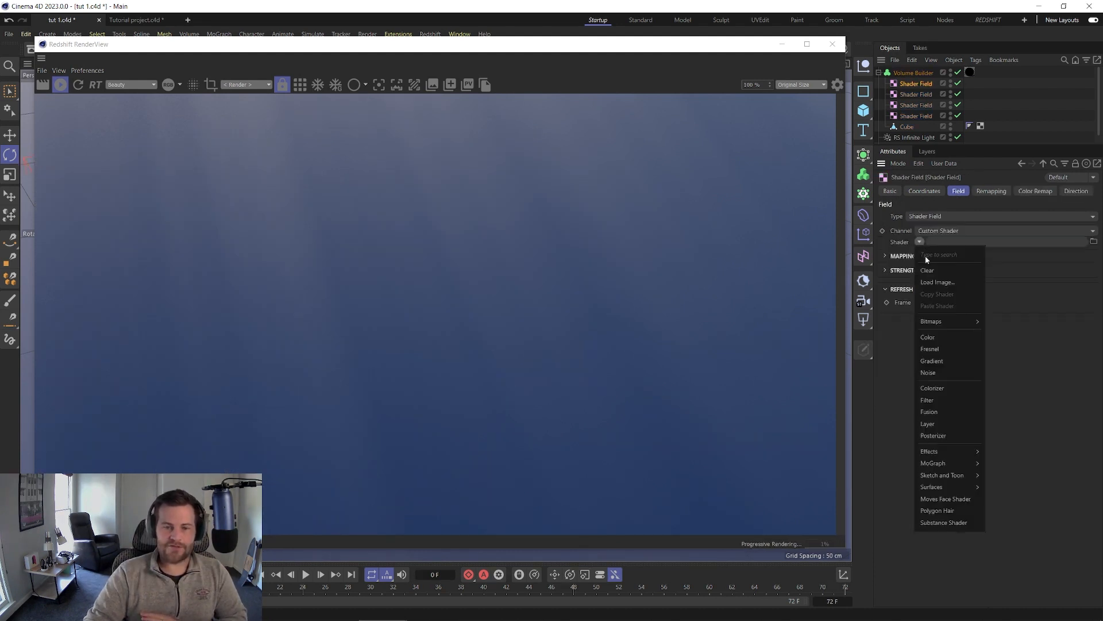
left_click(939, 372)
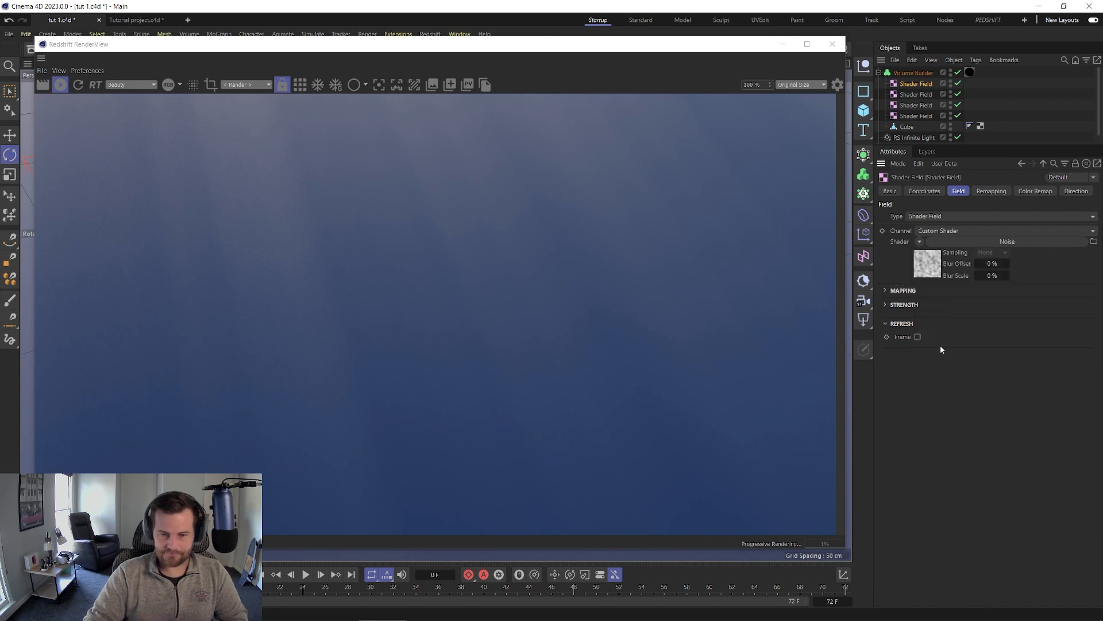
Step: Set the fourth Shader Field's mode to Multiply in the Volume Builder
left_click(912, 72)
left_click(958, 262)
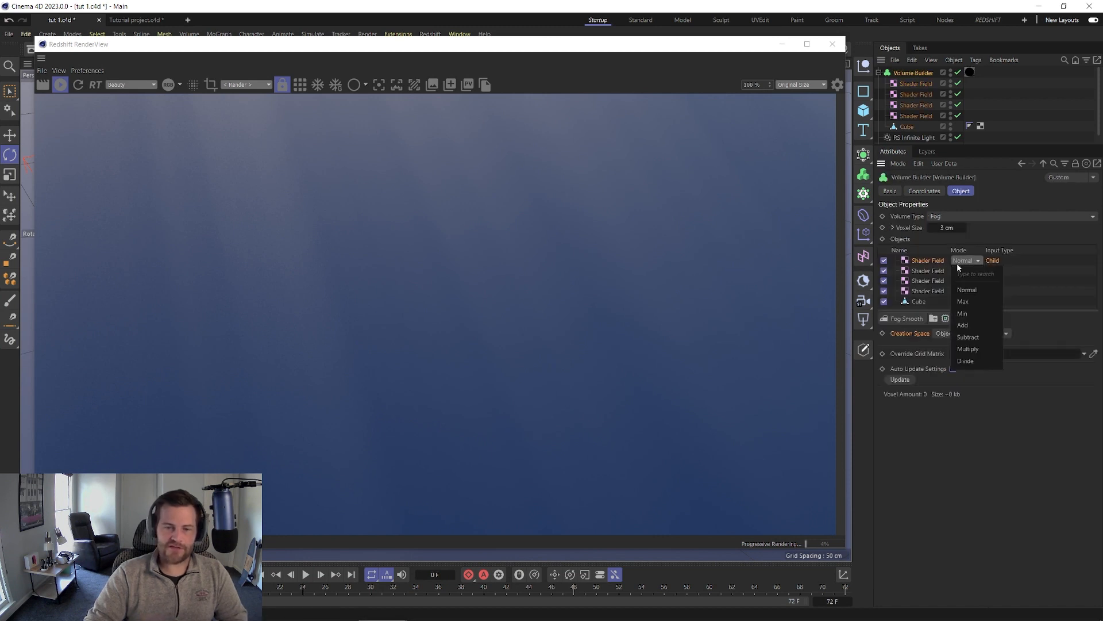
left_click(975, 352)
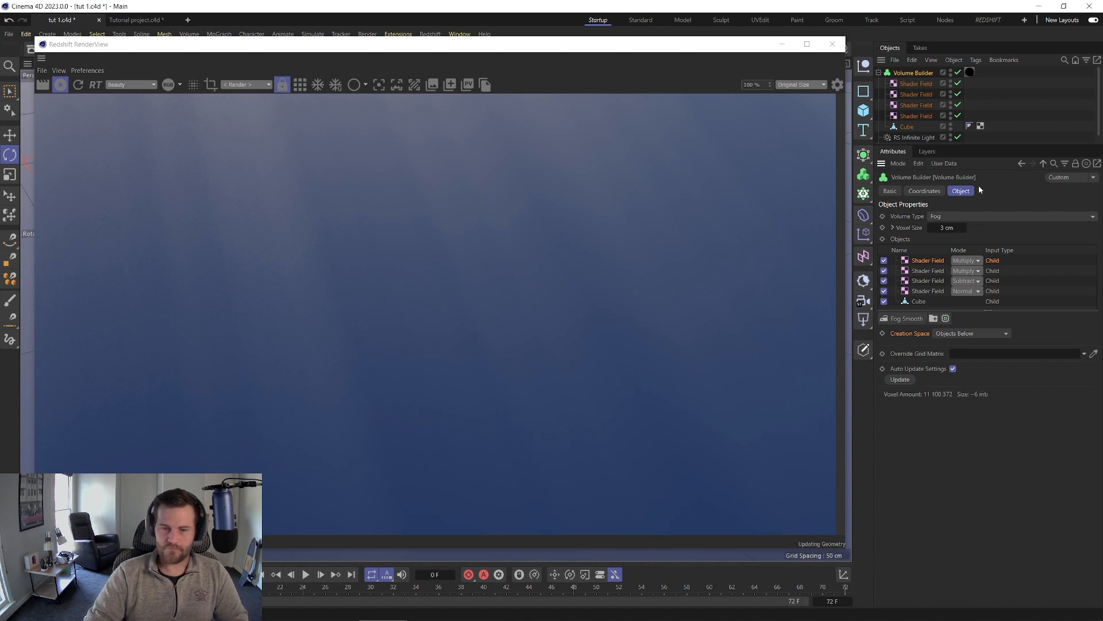
Step: Compare the rendered clouds with the top Shader Field disabled and re-enabled in the Volume Builder
double_click(926, 258)
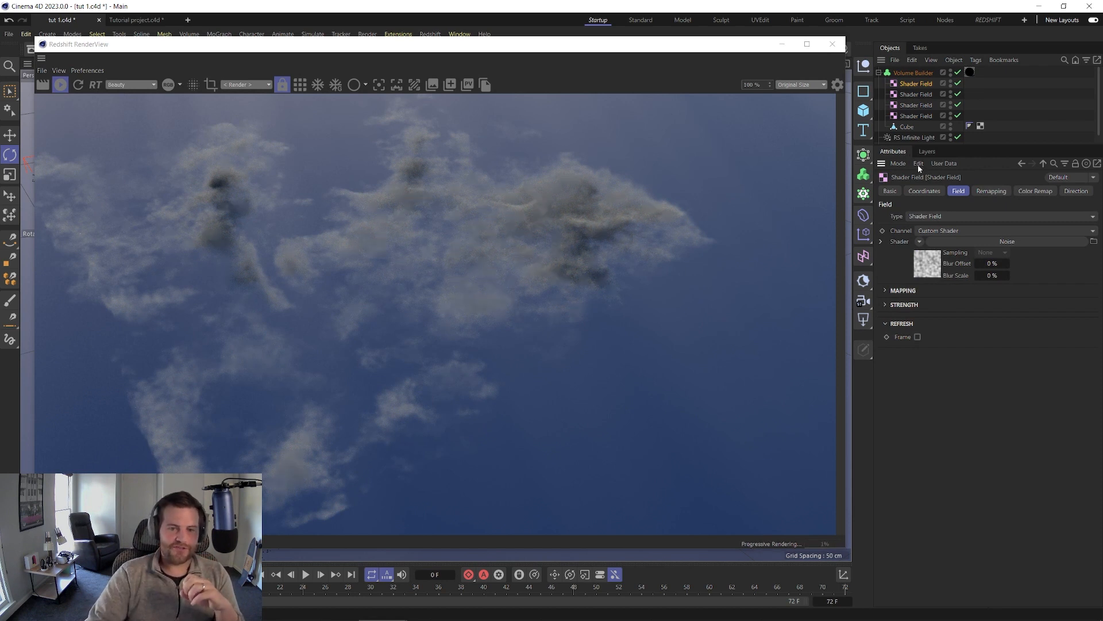
left_click(912, 74)
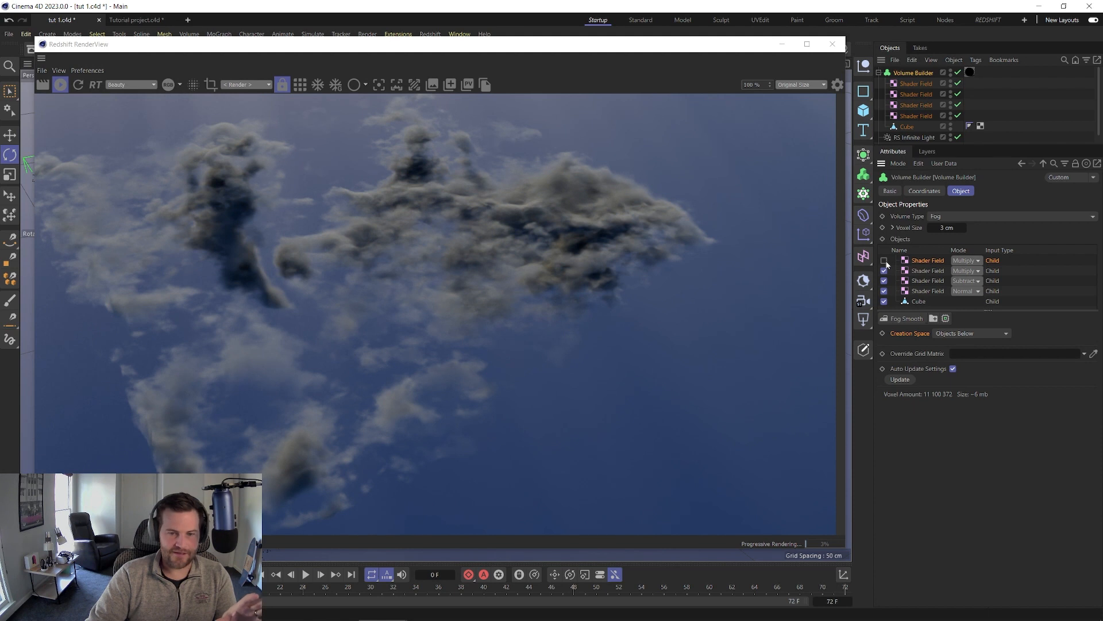
left_click(885, 262)
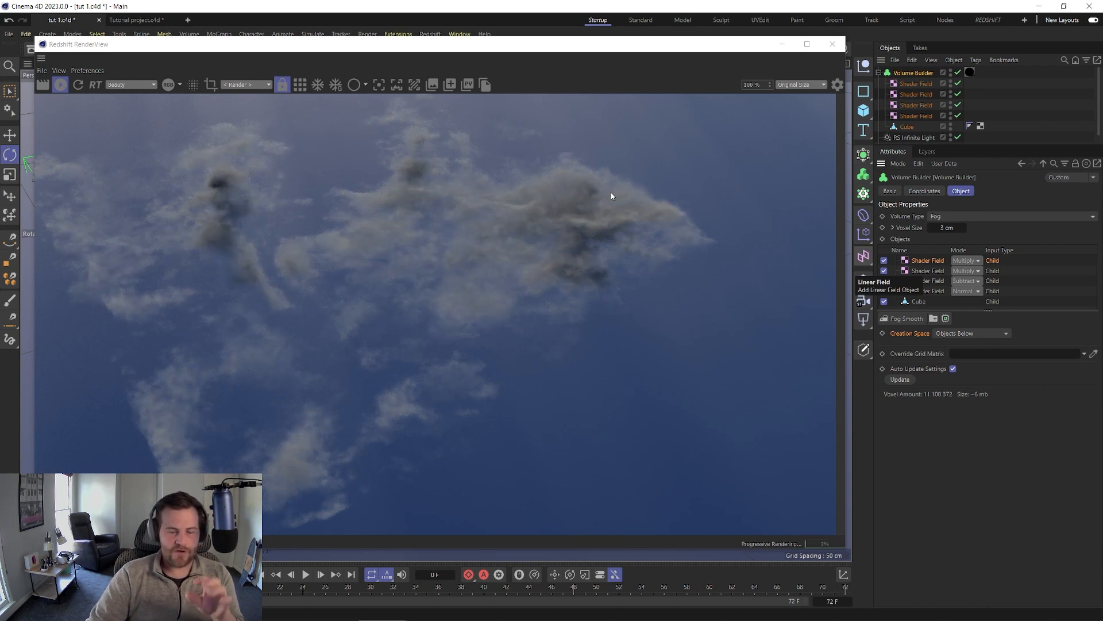
Step: Change the fourth Shader Field's noise type to FBM and its Seed to 698
double_click(930, 260)
left_click(926, 263)
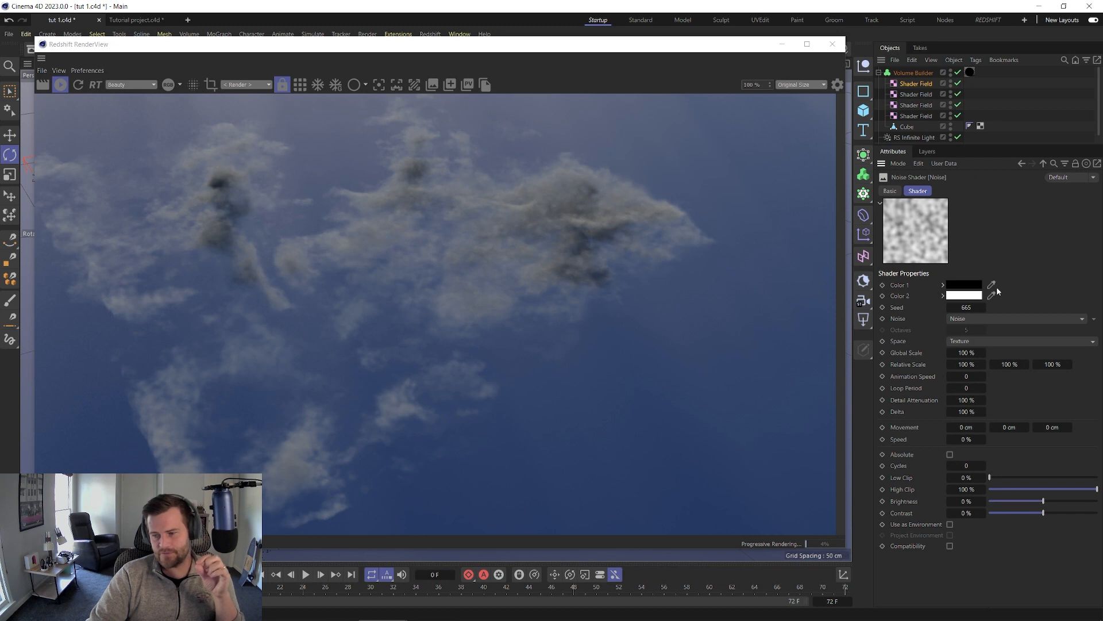
left_click(991, 319)
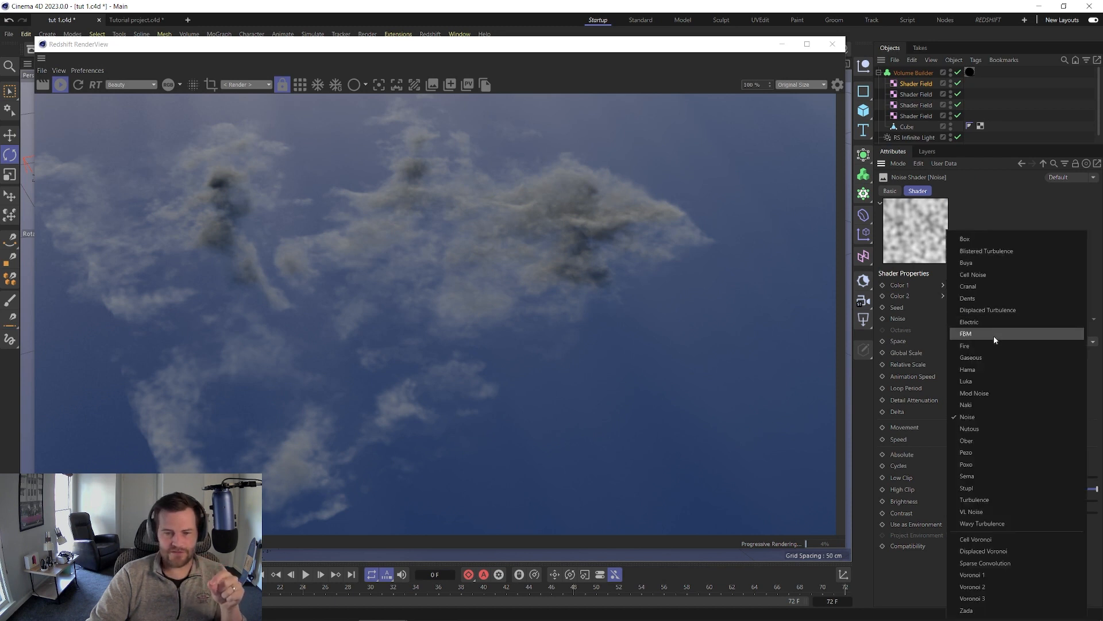
left_click(922, 313)
left_click(1001, 320)
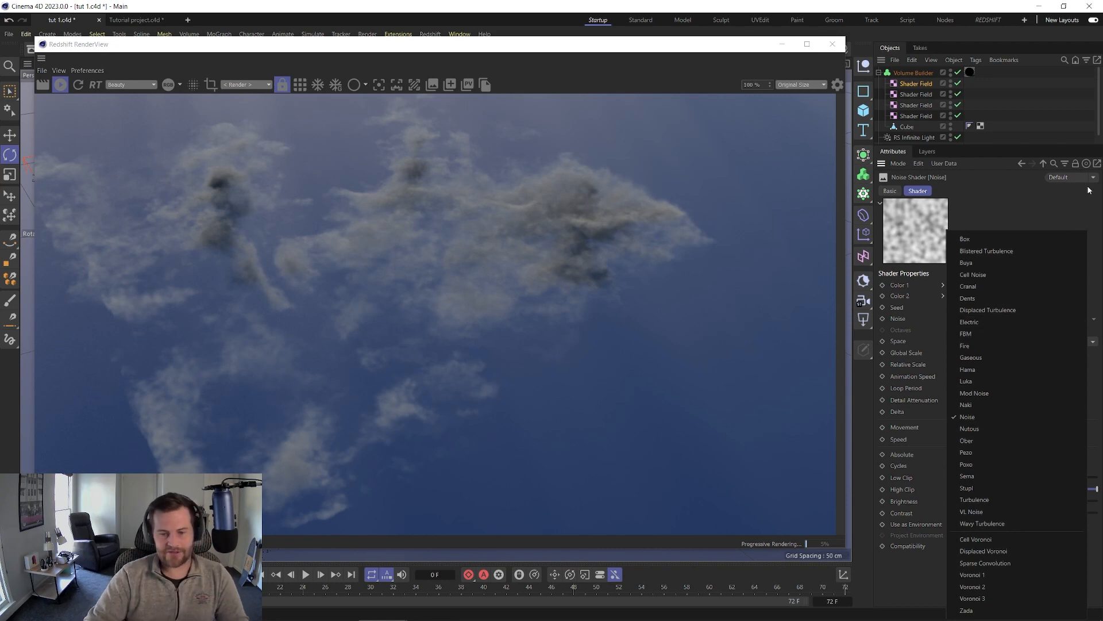
left_click(983, 334)
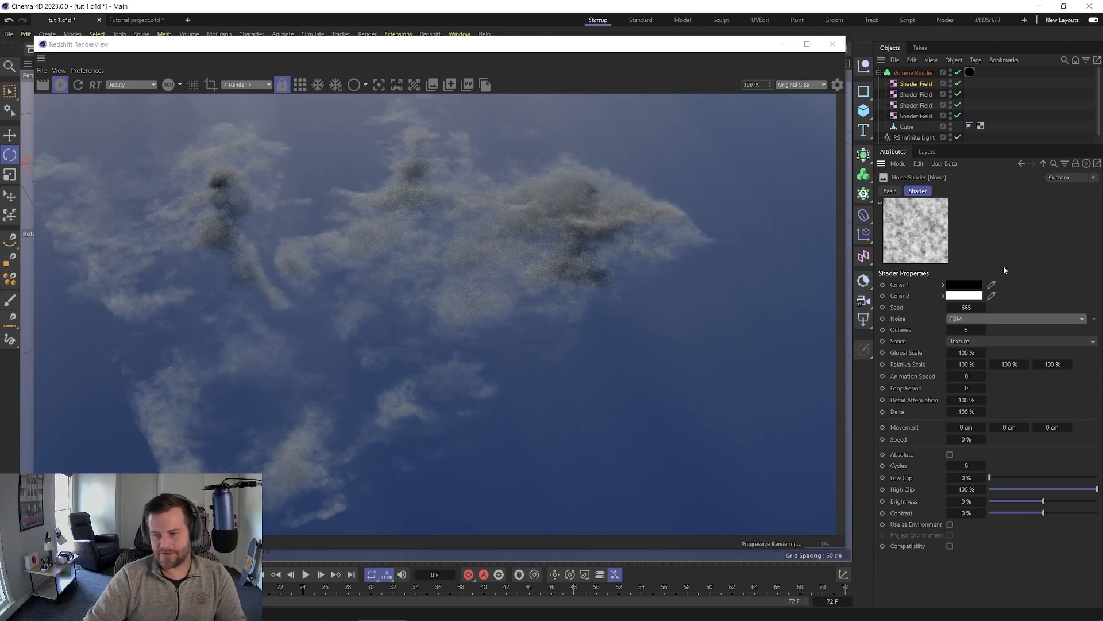
double_click(970, 307)
type("698")
key("Return")
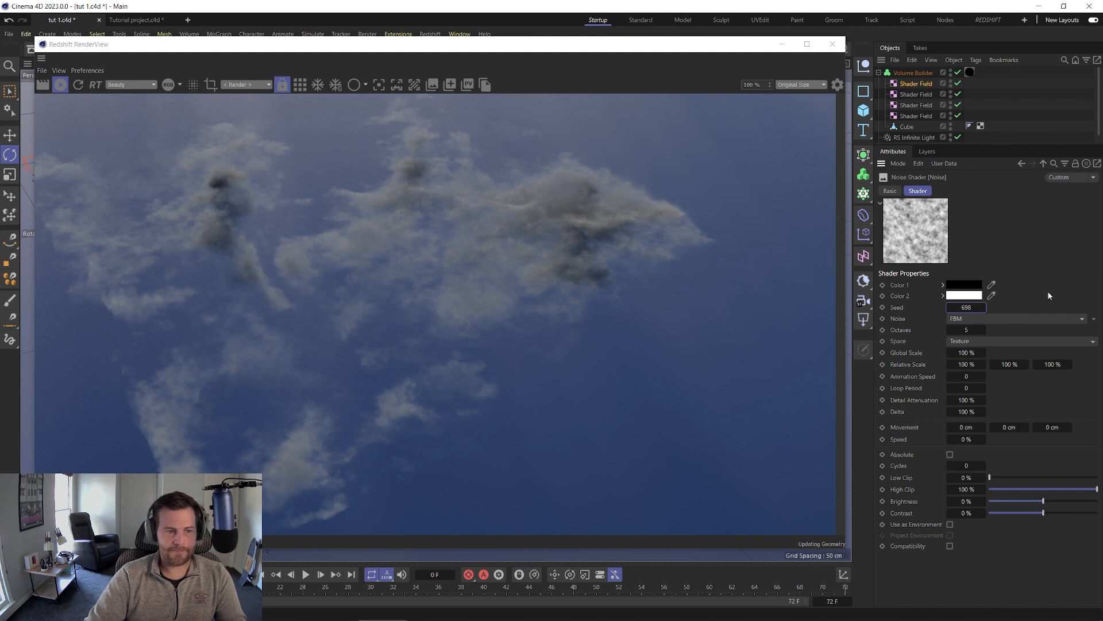
Step: Set the fourth Shader Field's noise to Global Scale 400 %, Low Clip 30 % and High Clip 80 %
left_click(968, 353)
type("400")
key("Return")
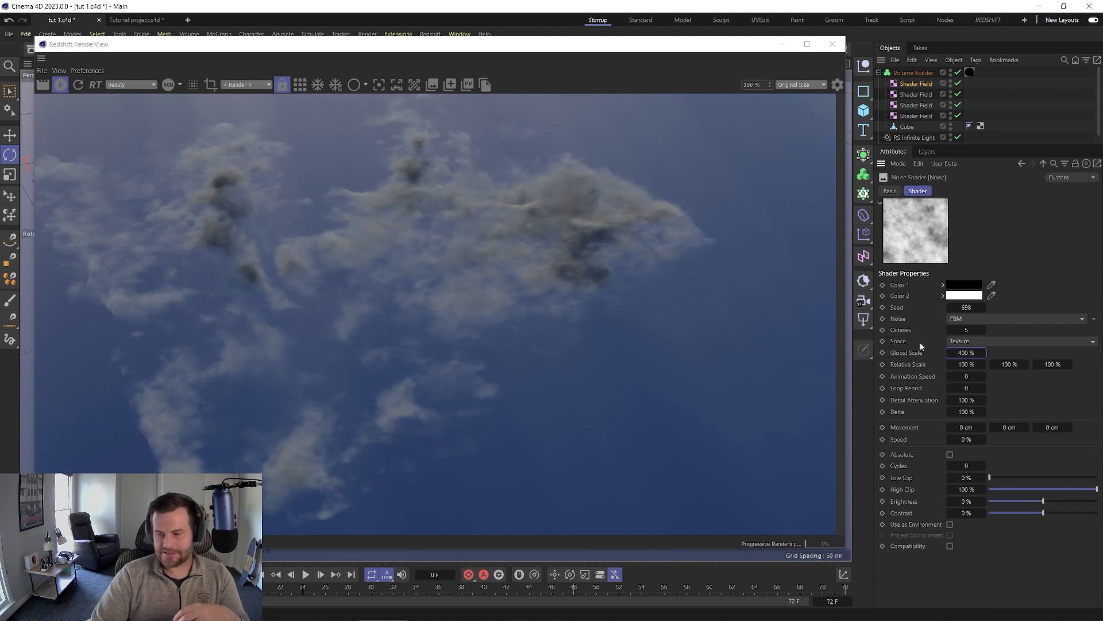
left_click(966, 478)
type("30")
key("Tab")
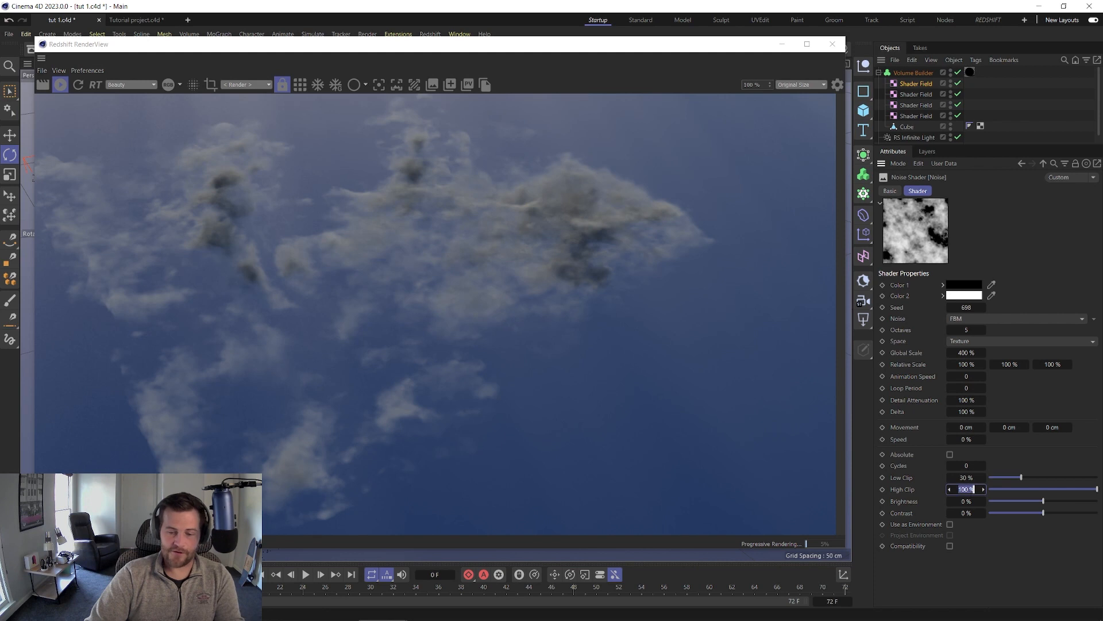
type("80")
key("Return")
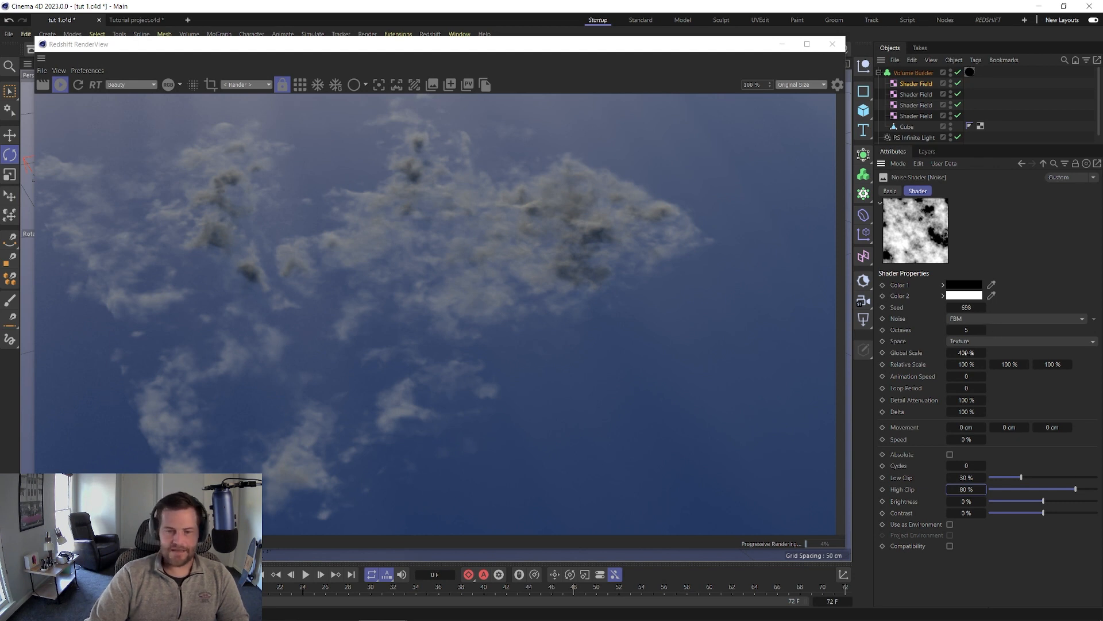
scroll(471, 323, "down", 3)
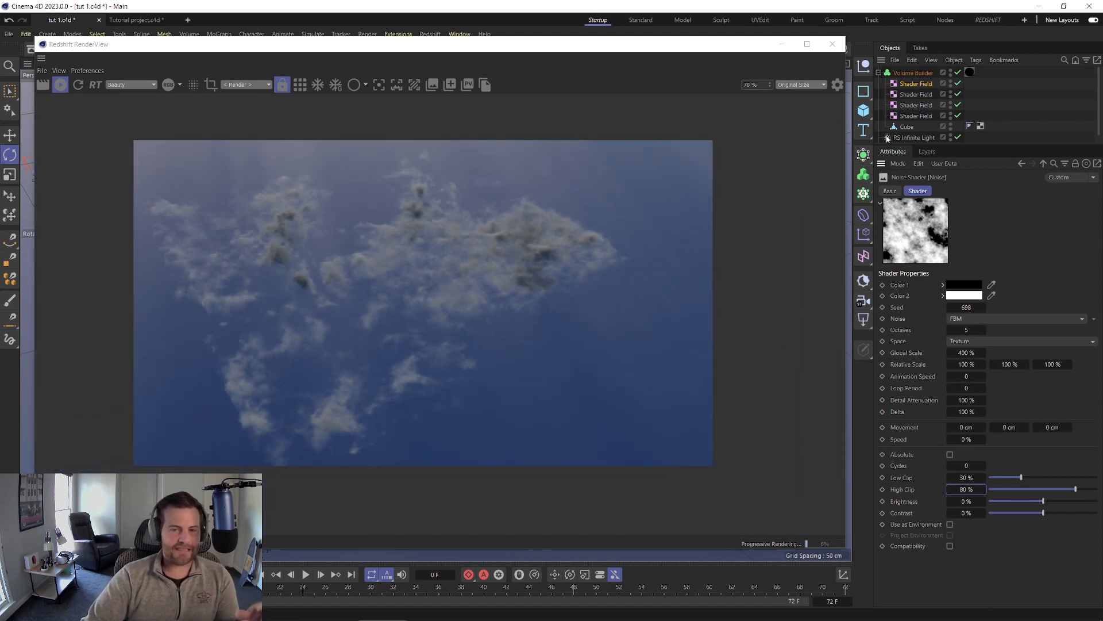
Step: Open the noise of the subtracting Shader Field and try Low Clip values of 28 % and 25 %
left_click(918, 73)
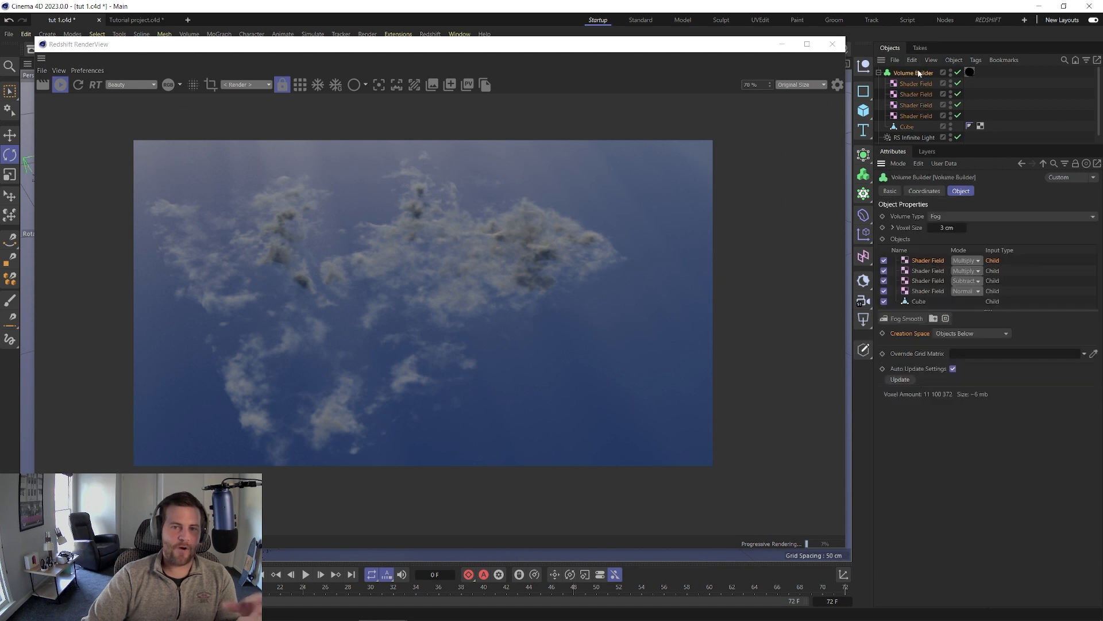
double_click(928, 281)
left_click(942, 251)
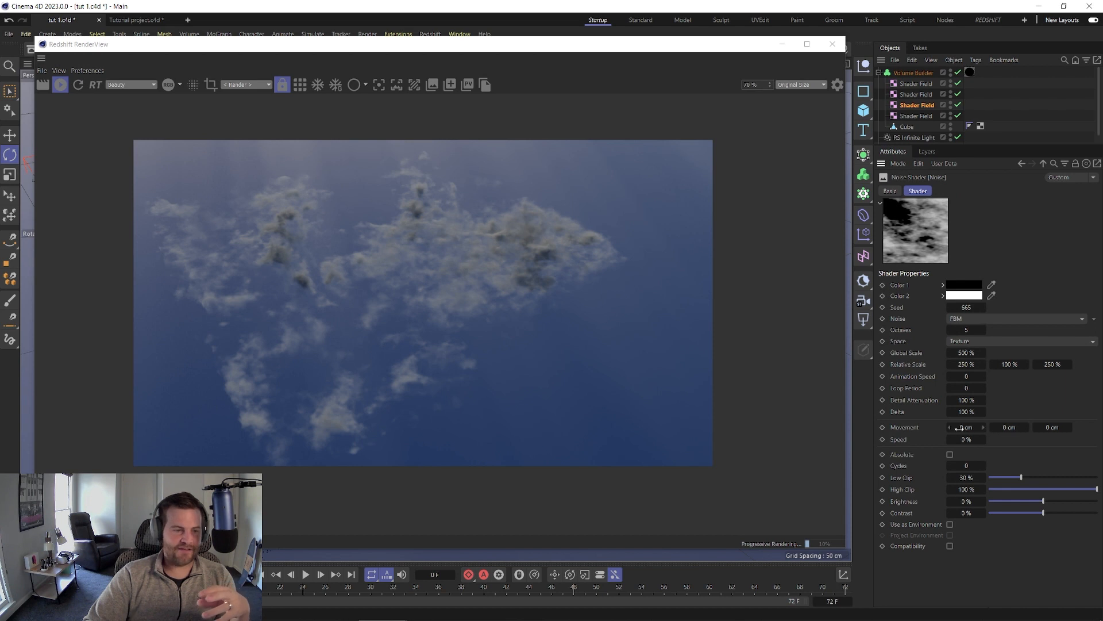
left_click(968, 476)
type("28")
key("Return")
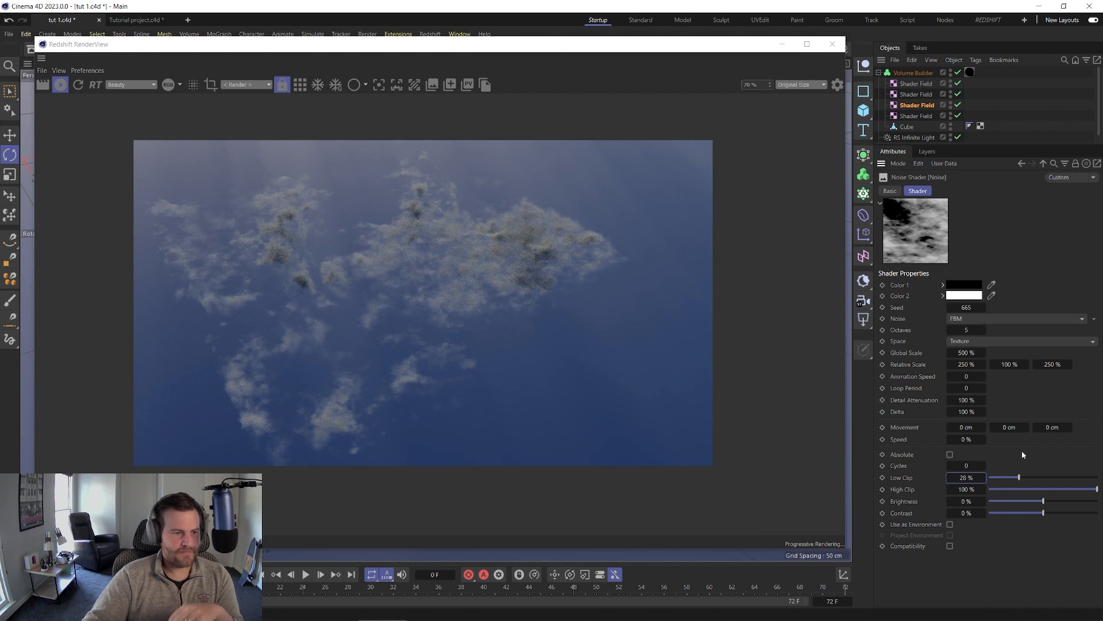
left_click(967, 477)
type("25")
key("Return")
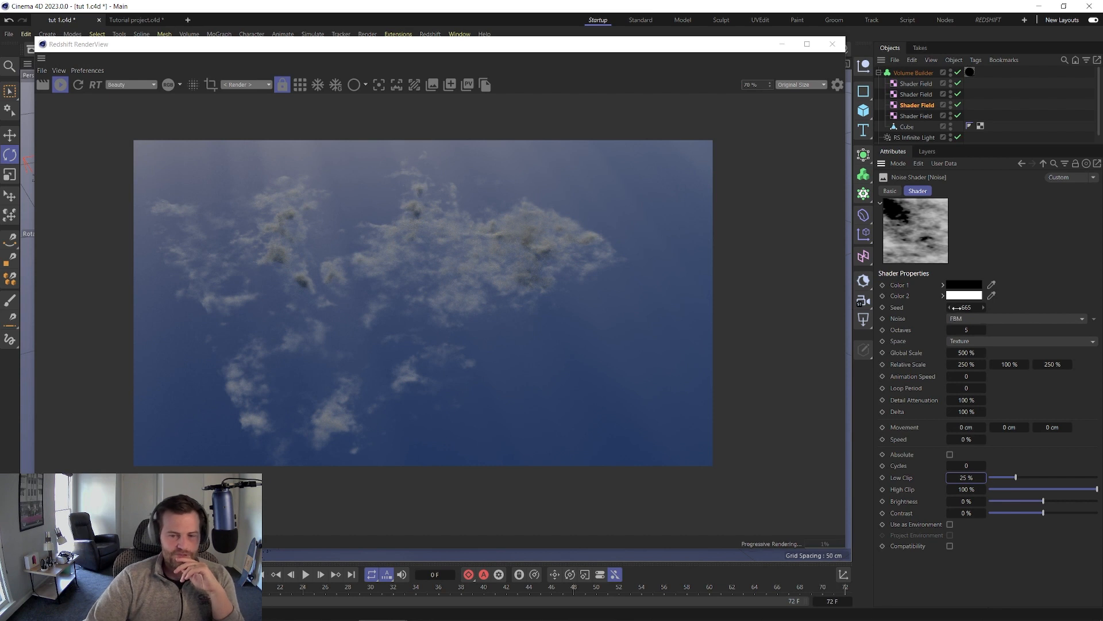
Step: Set the subtracting noise's Global Scale to 800 % and its Low Clip to 15 %
left_click(964, 352)
type("800")
key("Return")
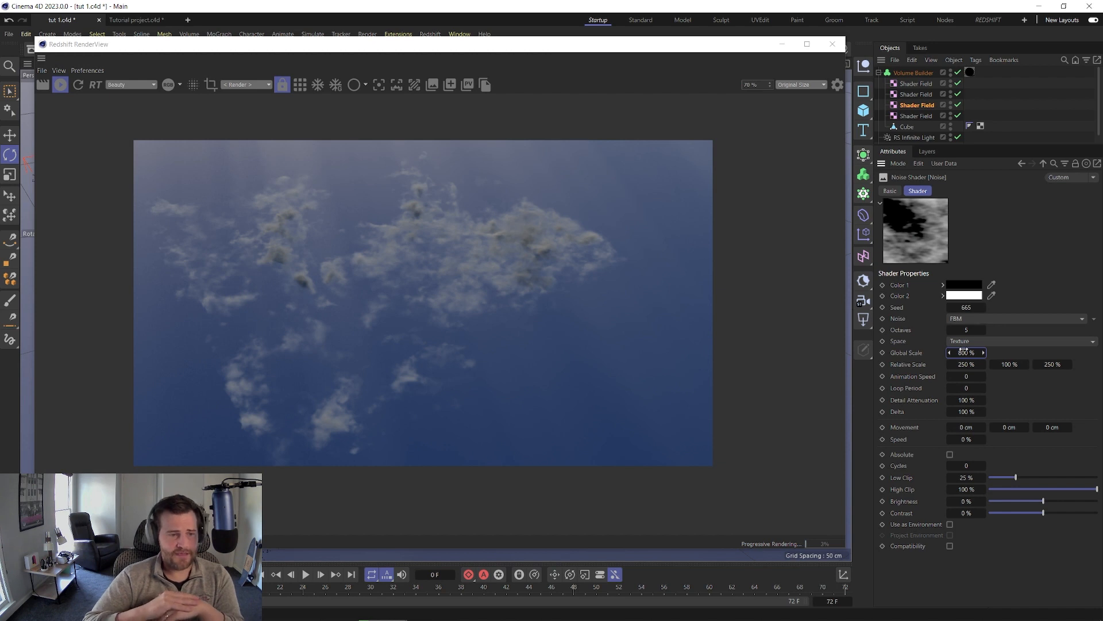
left_click(966, 477)
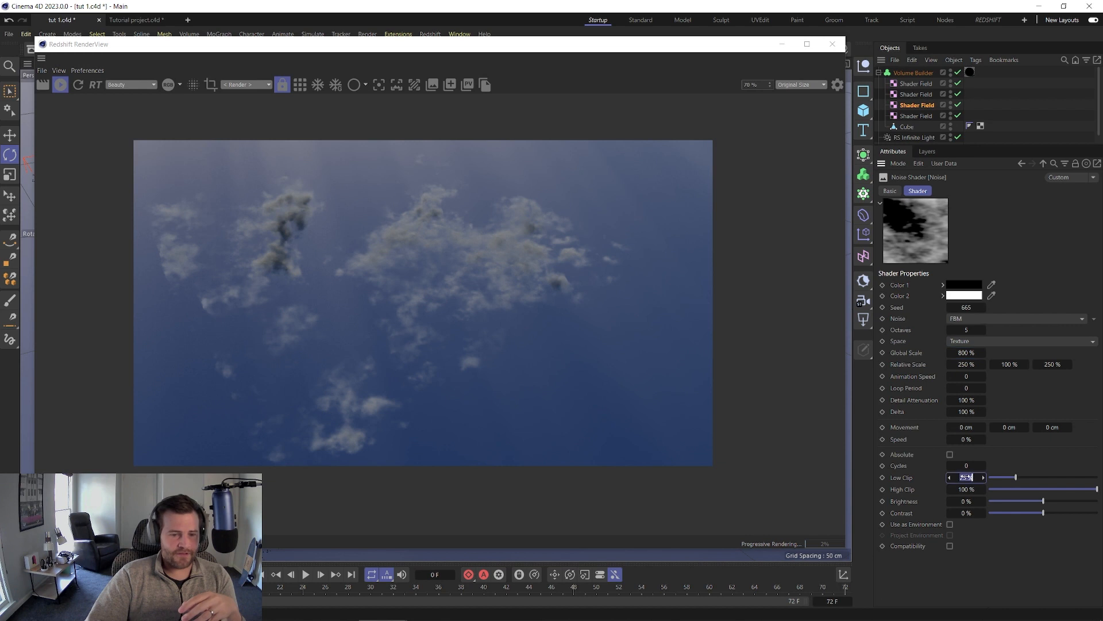
type("15")
key("Return")
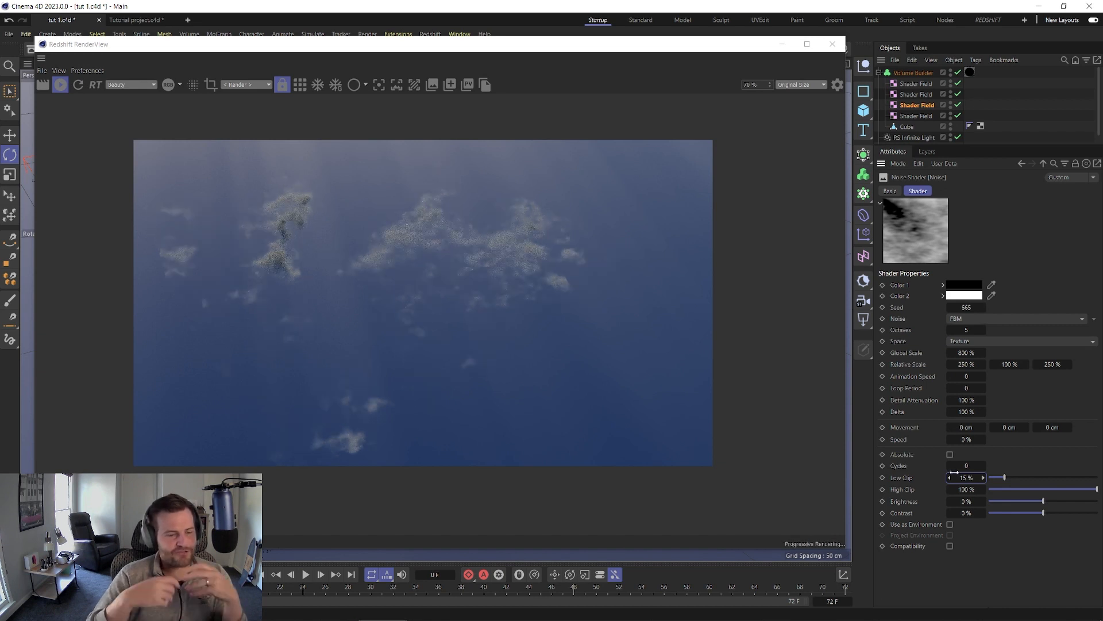
Step: Raise the subtracting noise's Low Clip to 30 % and finally to 40 %
left_click(958, 477)
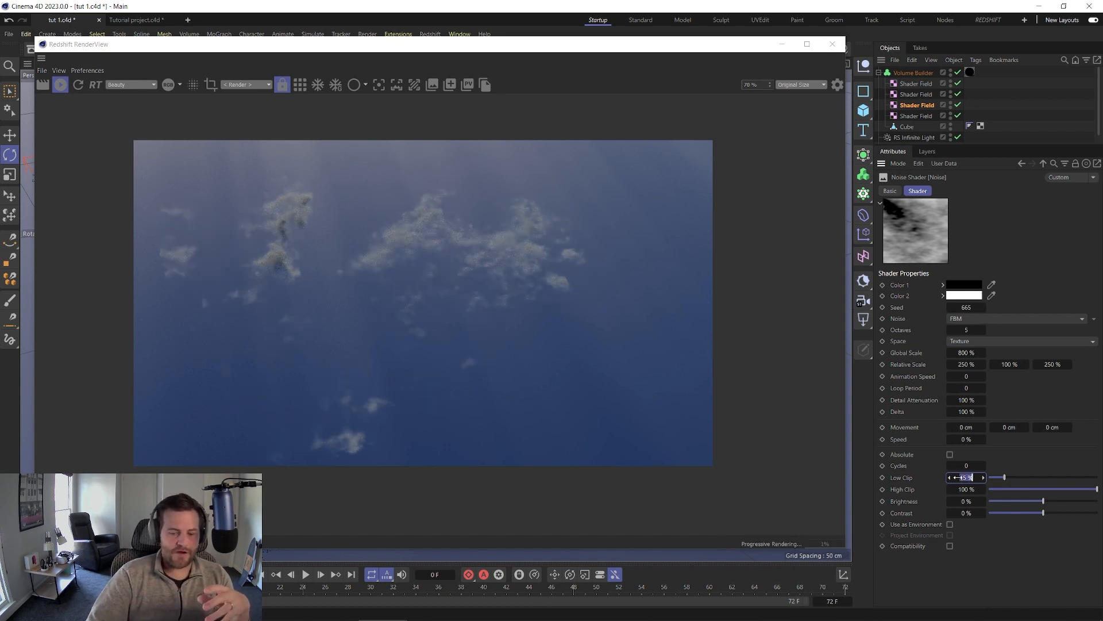
type("30")
key("Return")
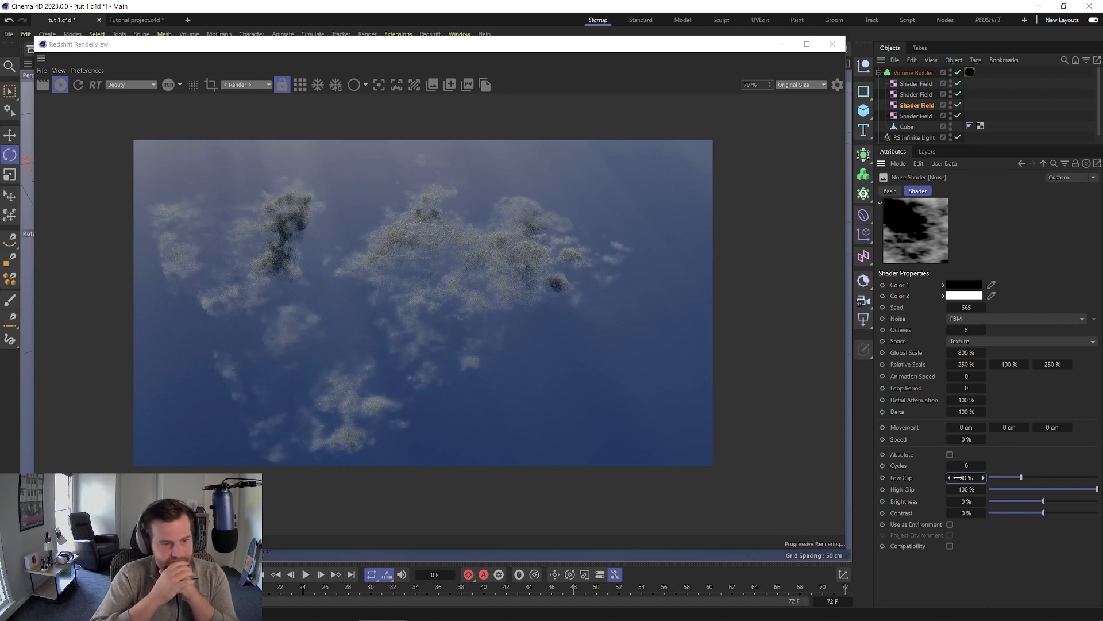
left_click(958, 478)
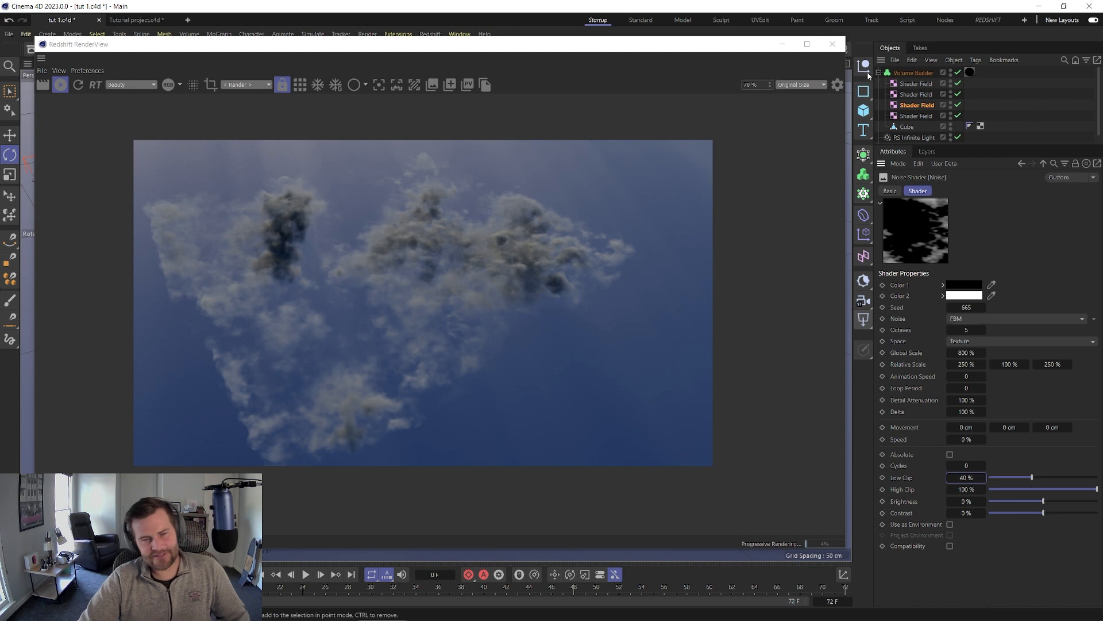
Step: Show the Material Manager and move the render window aside to uncover its materials
left_click(906, 74)
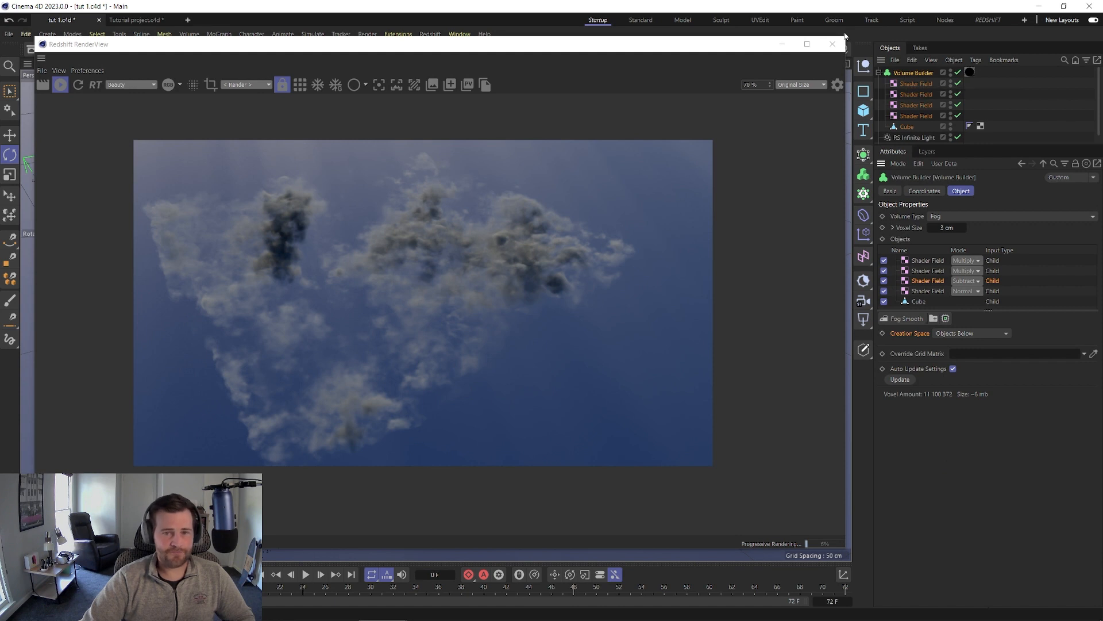
left_click_drag(849, 38, 744, 38)
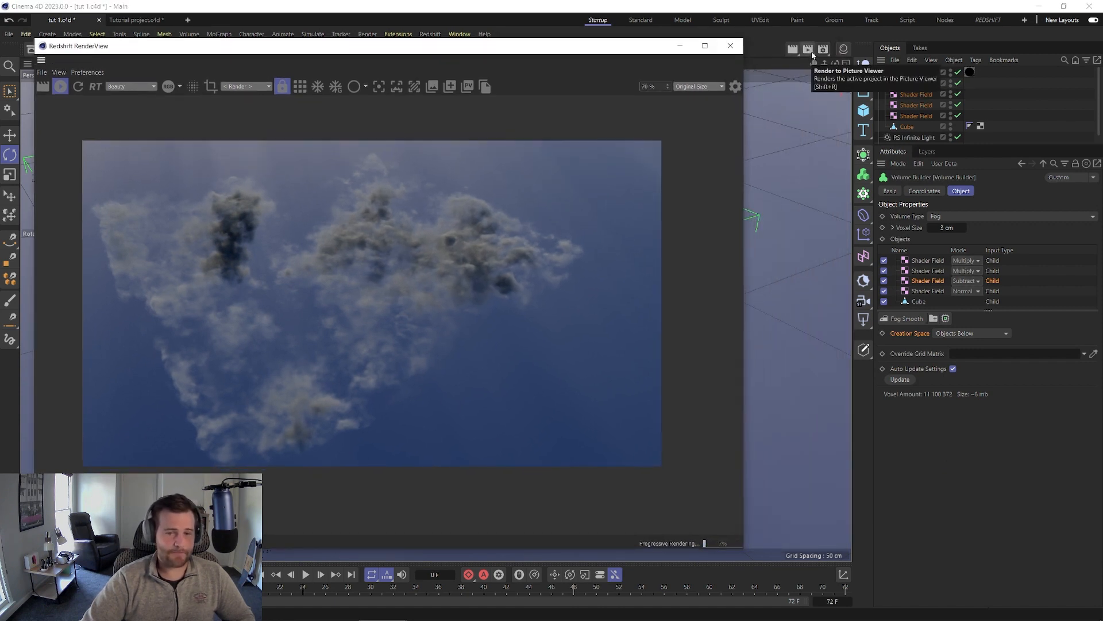
left_click(849, 53)
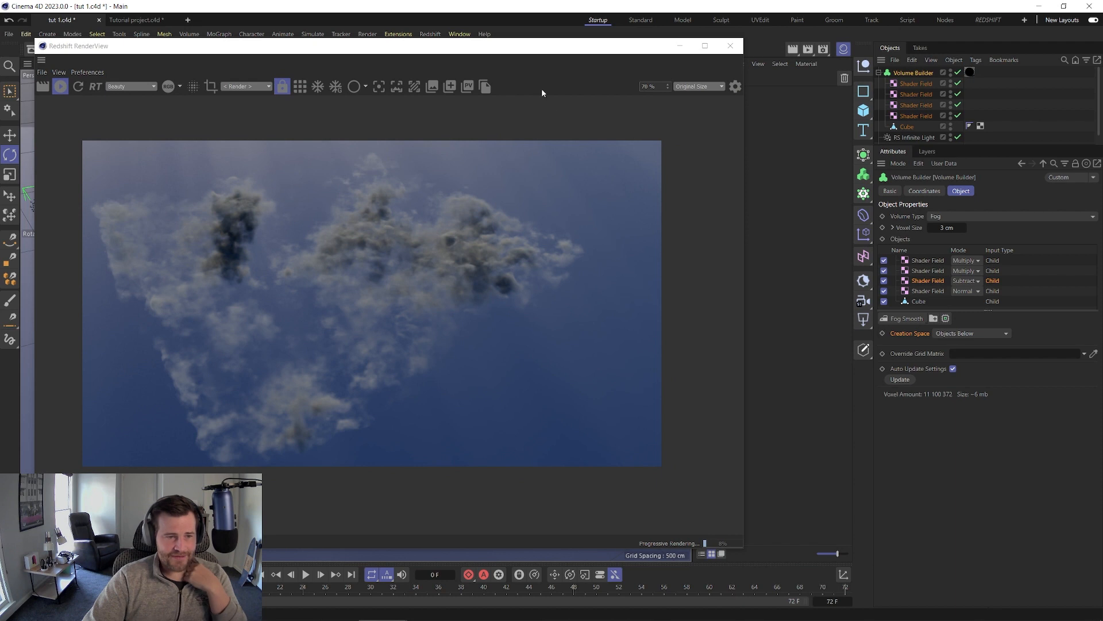
left_click_drag(526, 54, 470, 64)
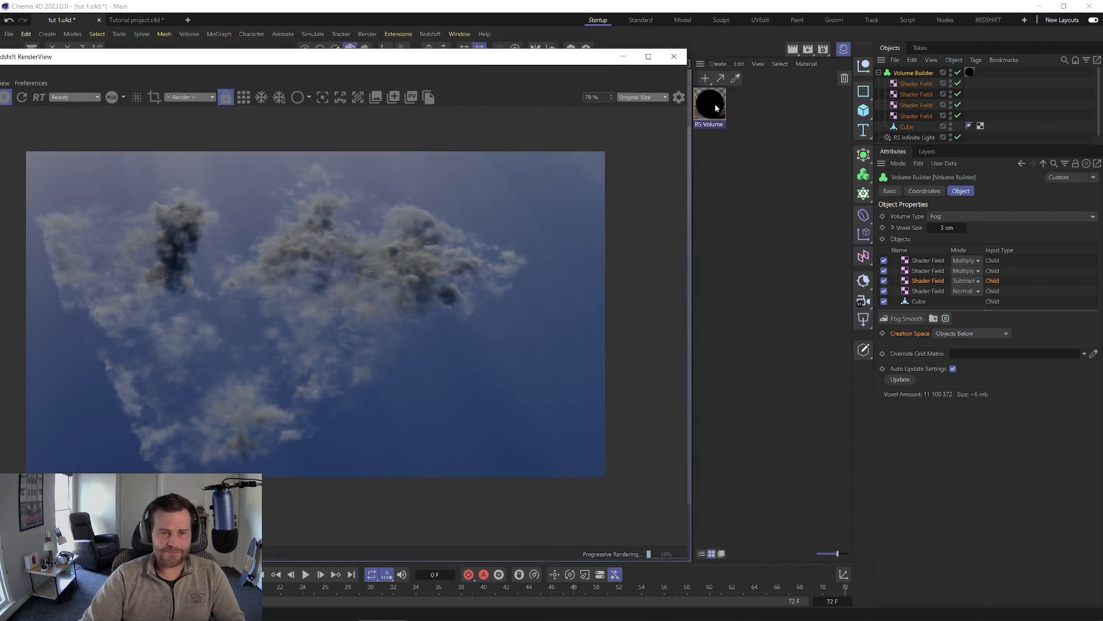
Step: Set the RS Volume material's Scatter Coefficient to 3
left_click(710, 104)
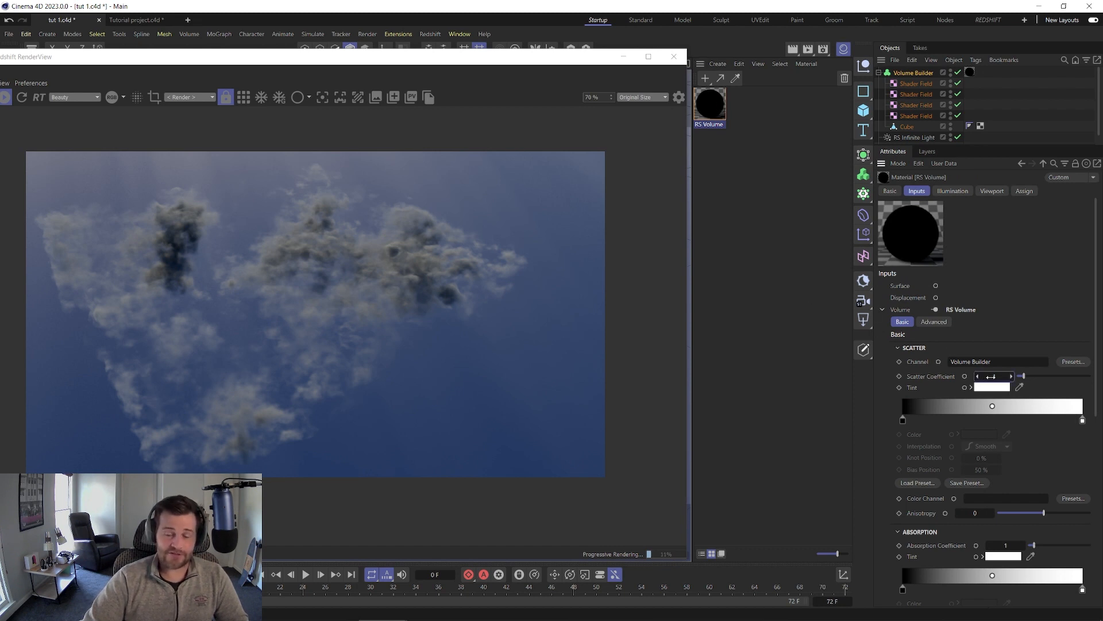
type("3")
key("Return")
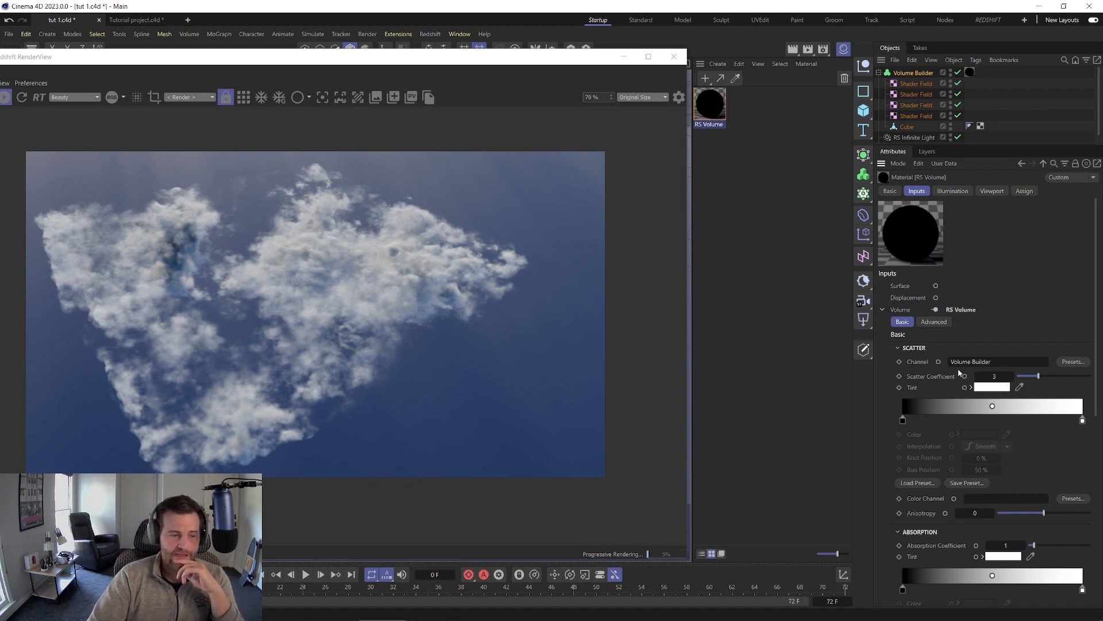
Step: Tint the white end knot of the Scatter gradient a pale warm yellow with hue 44° and about 11 % saturation
double_click(1083, 424)
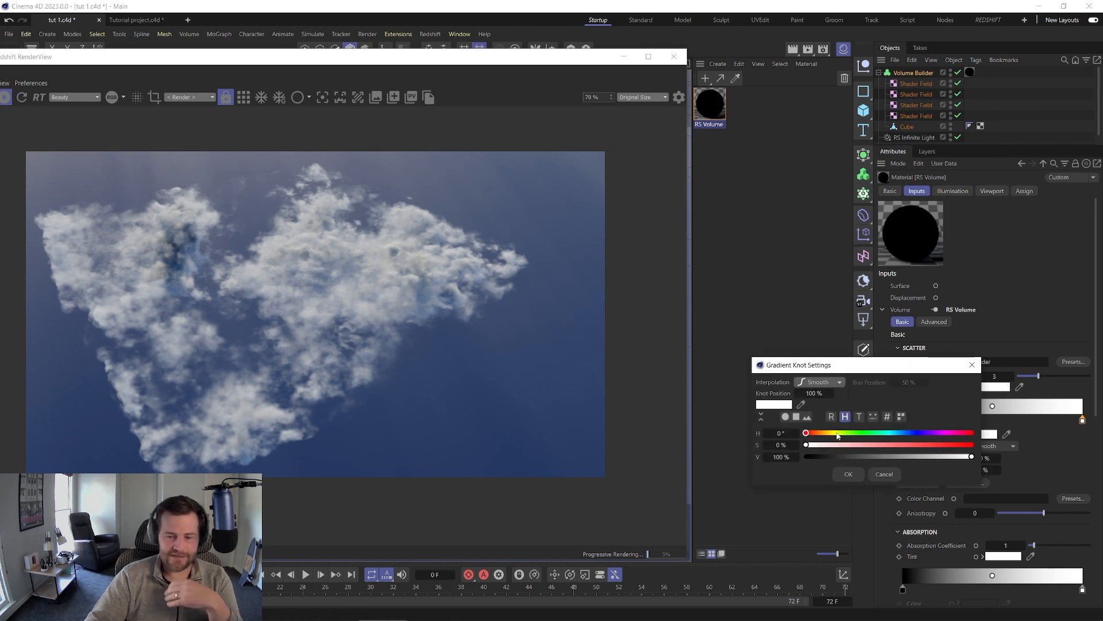
mouse_move(838, 437)
left_mouse_down()
mouse_move(810, 447)
mouse_move(826, 444)
left_mouse_up()
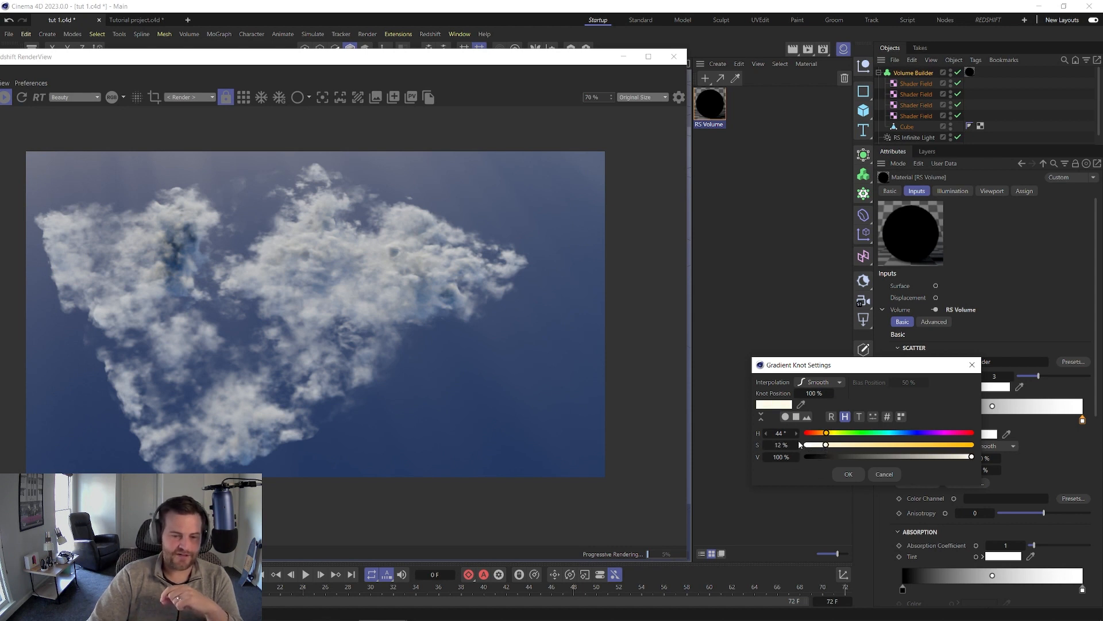
left_click(848, 474)
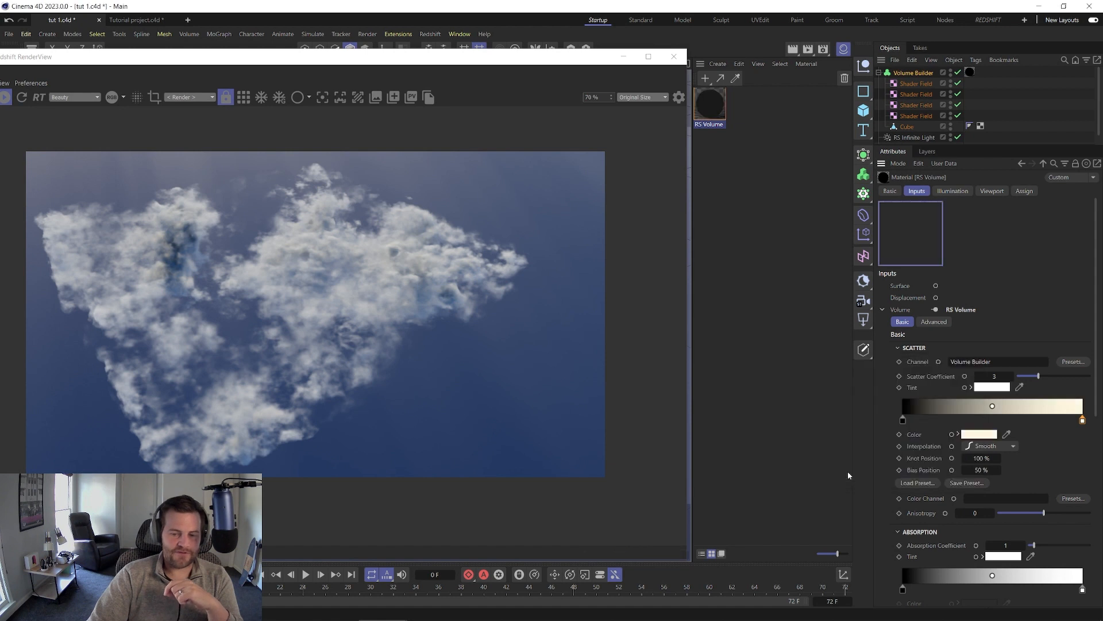
double_click(1084, 421)
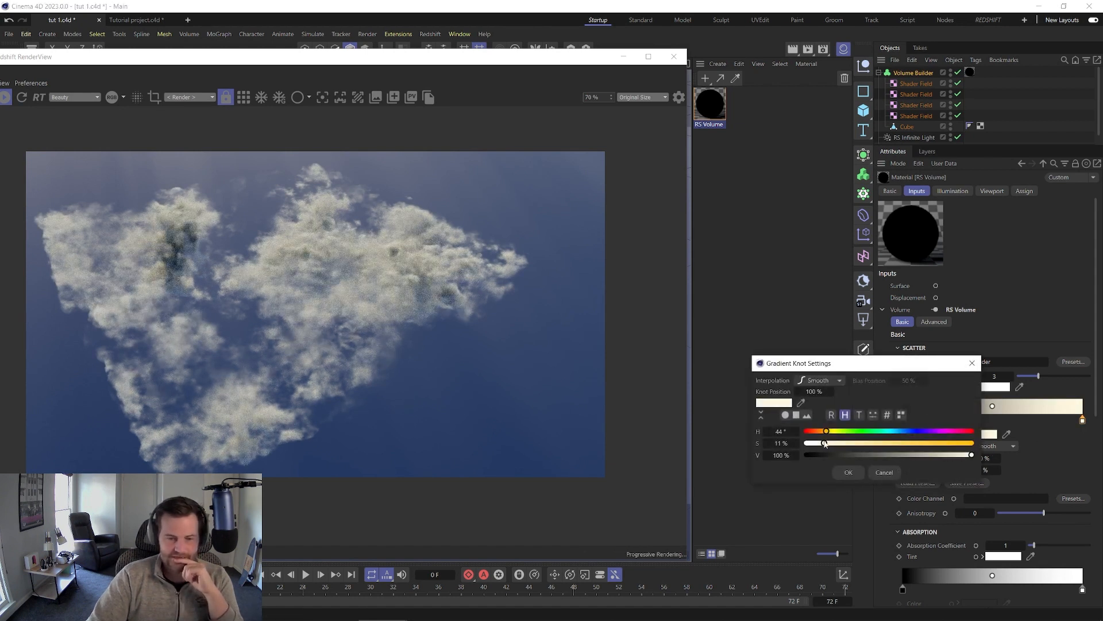
left_click_drag(823, 445, 830, 450)
left_click(848, 472)
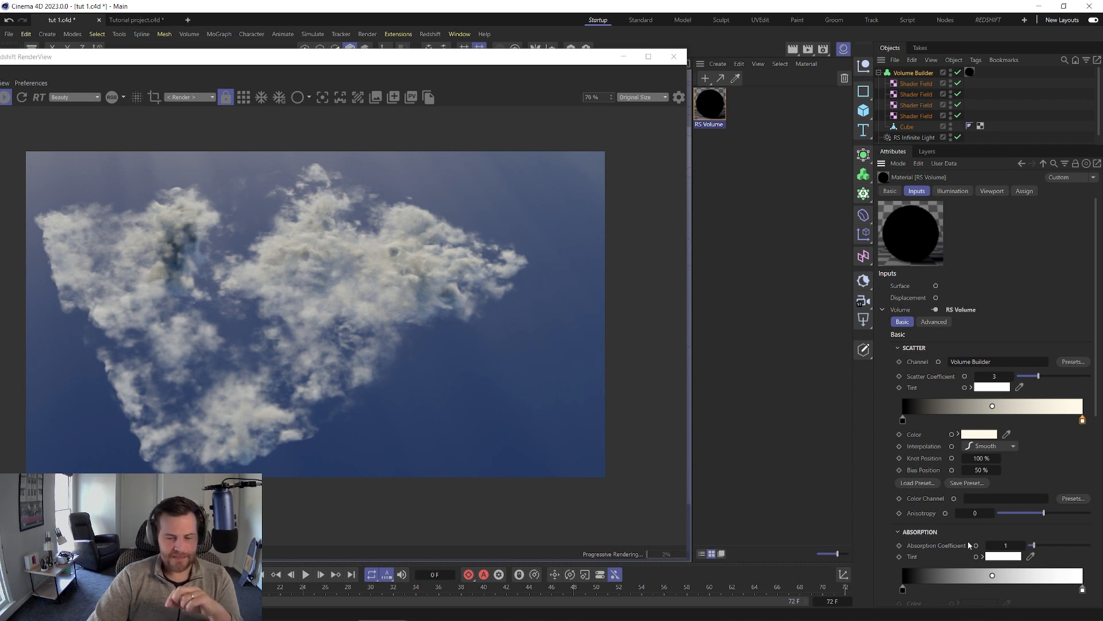
Step: Try a much stronger Absorption Coefficient on the RS Volume material and reduce it to 2.5
scroll(943, 533, "down", 2)
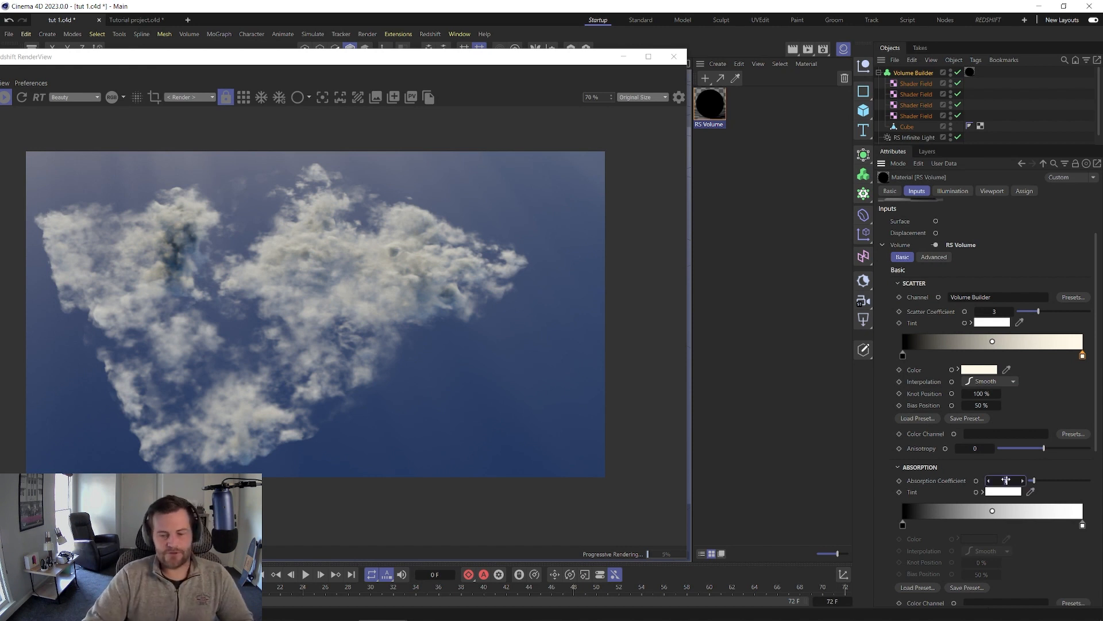
key("Return")
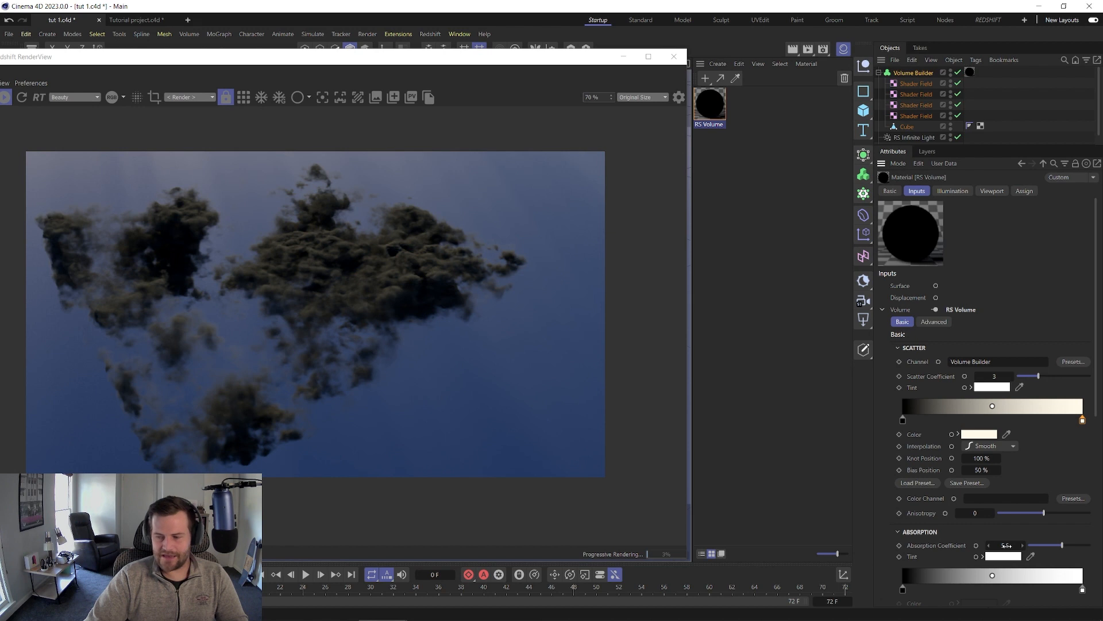
double_click(1006, 545)
type("2.5")
key("Return")
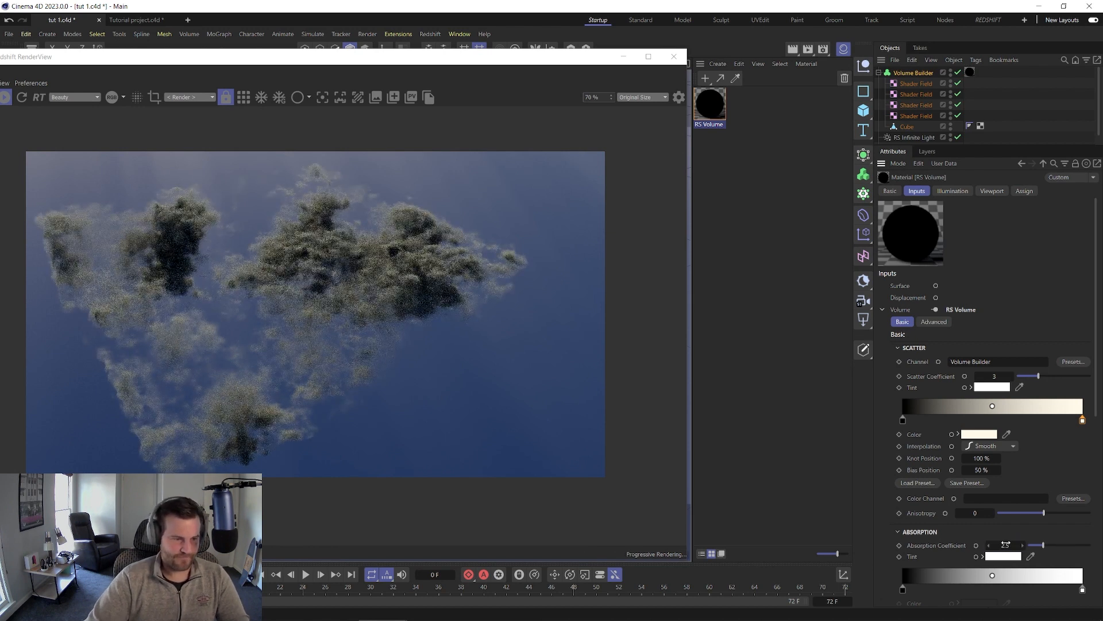
Step: Set the RS Volume material's Absorption Coefficient to 1.5
double_click(1006, 545)
type("1.5")
key("Return")
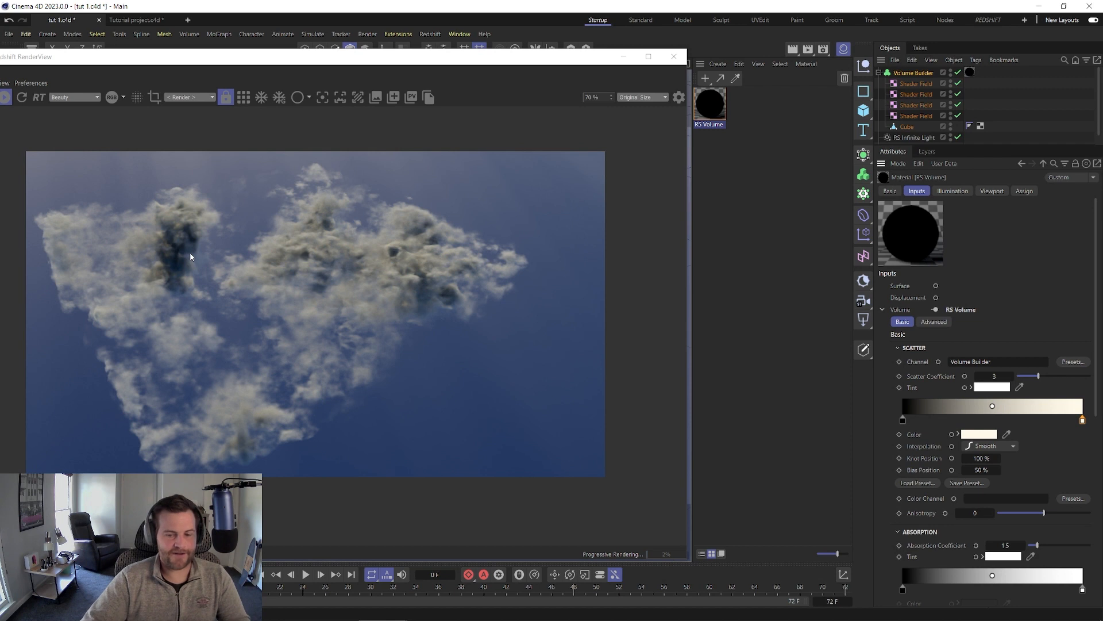
Step: Tint the white end knot of the Absorption gradient a pale blue with hue 204° and about 8 % saturation
left_click(1082, 589)
double_click(1082, 589)
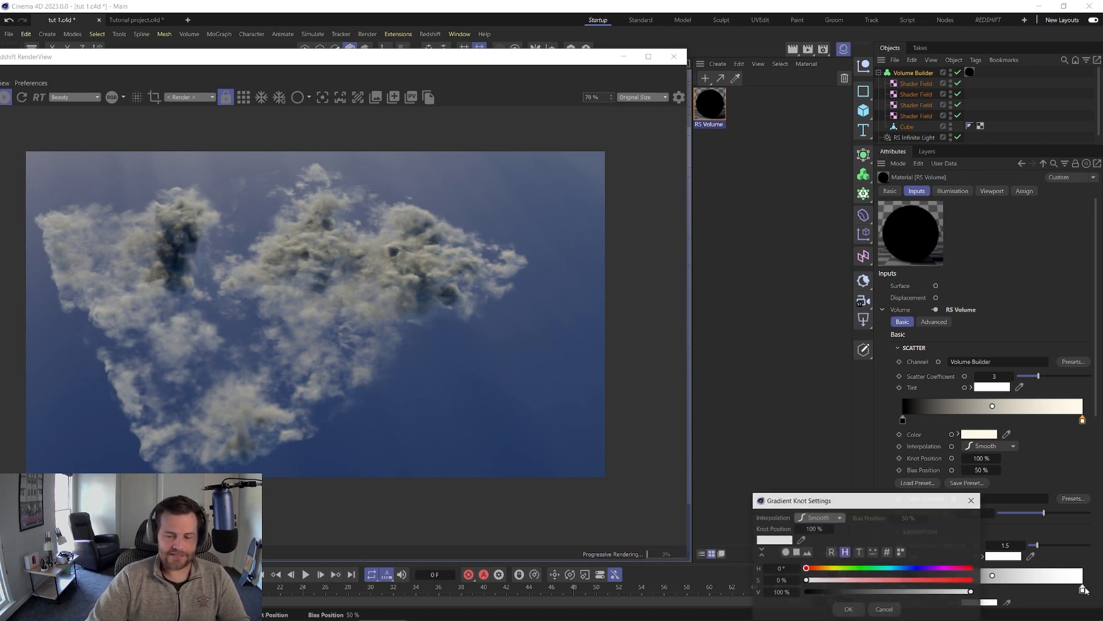
left_click_drag(886, 502, 831, 167)
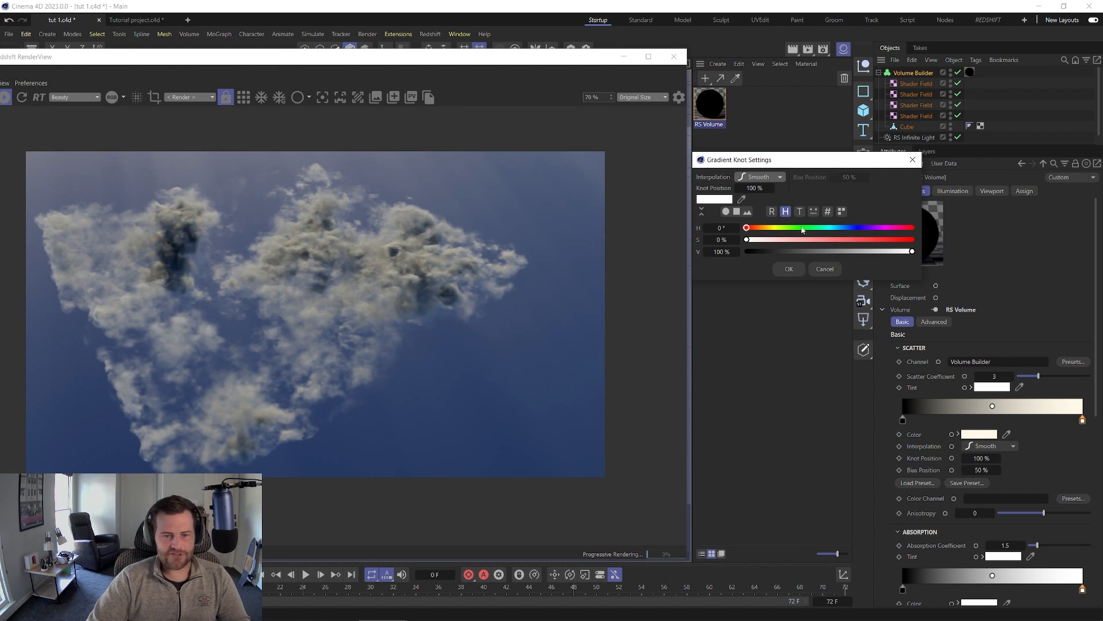
left_click(831, 229)
left_click_drag(831, 230, 832, 230)
left_click_drag(746, 240, 775, 245)
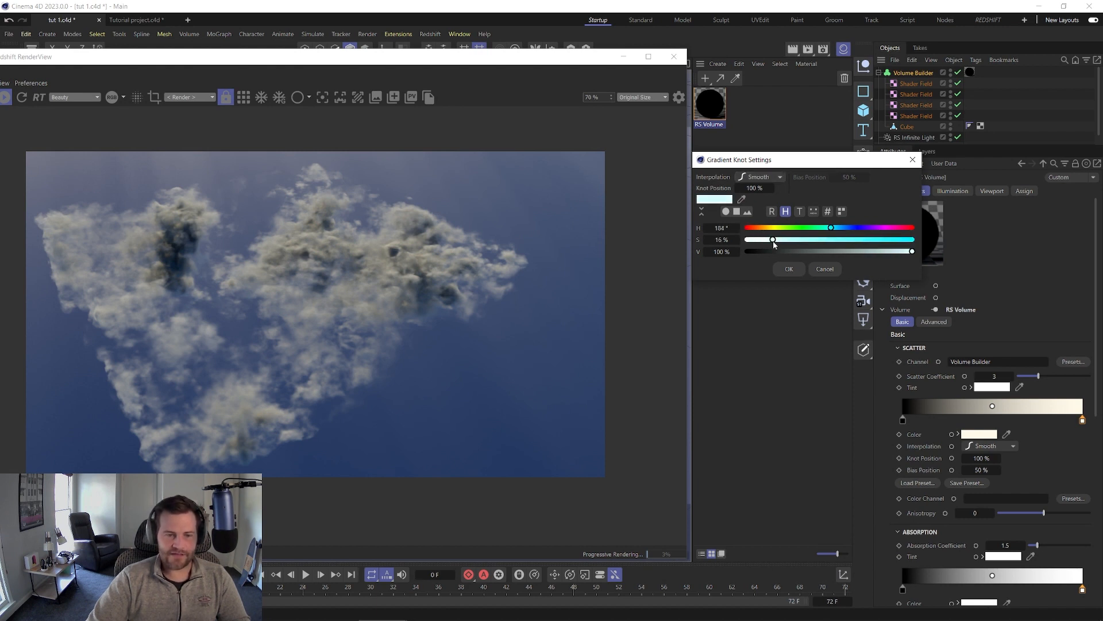
left_click(789, 271)
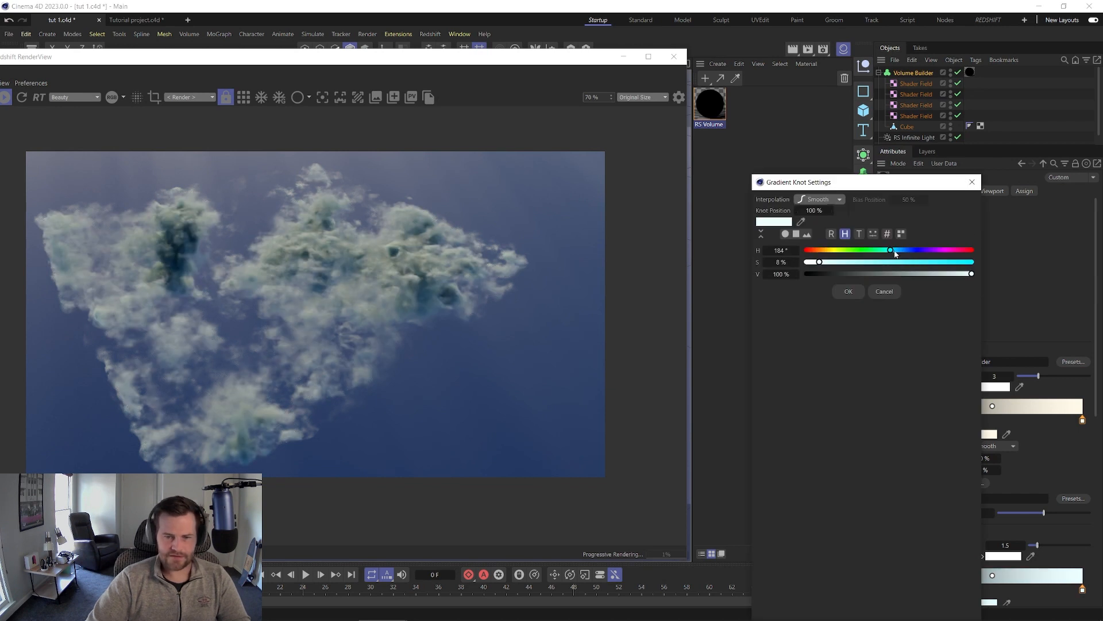
left_click_drag(895, 254, 900, 252)
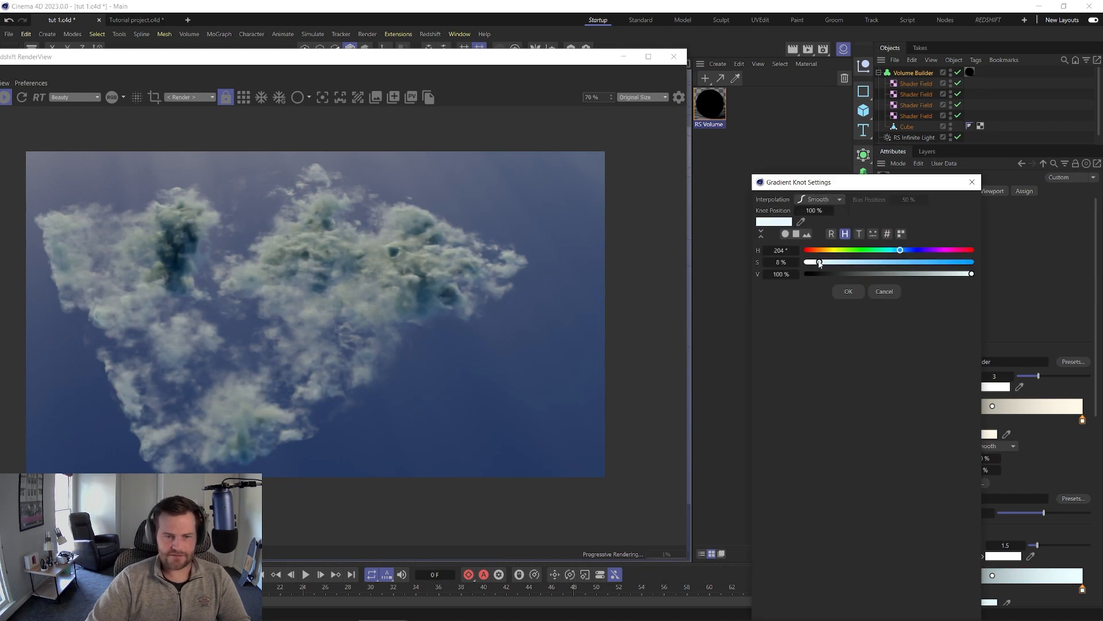
left_click(849, 291)
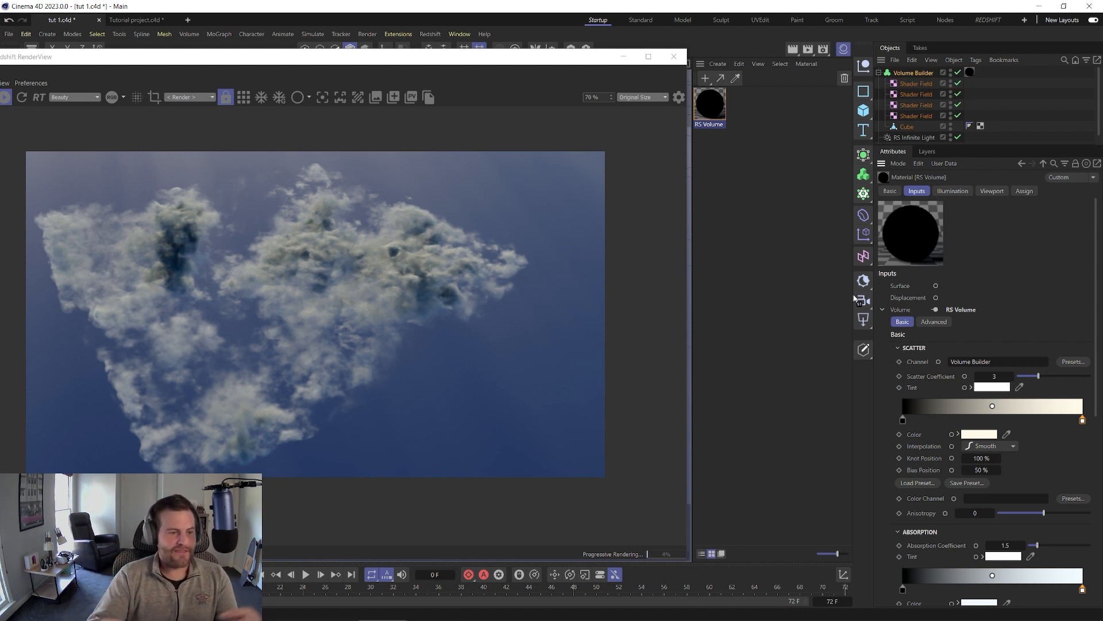
Step: Retint the white end knot of the Scatter gradient to hue 60° with 9 % saturation
double_click(1083, 420)
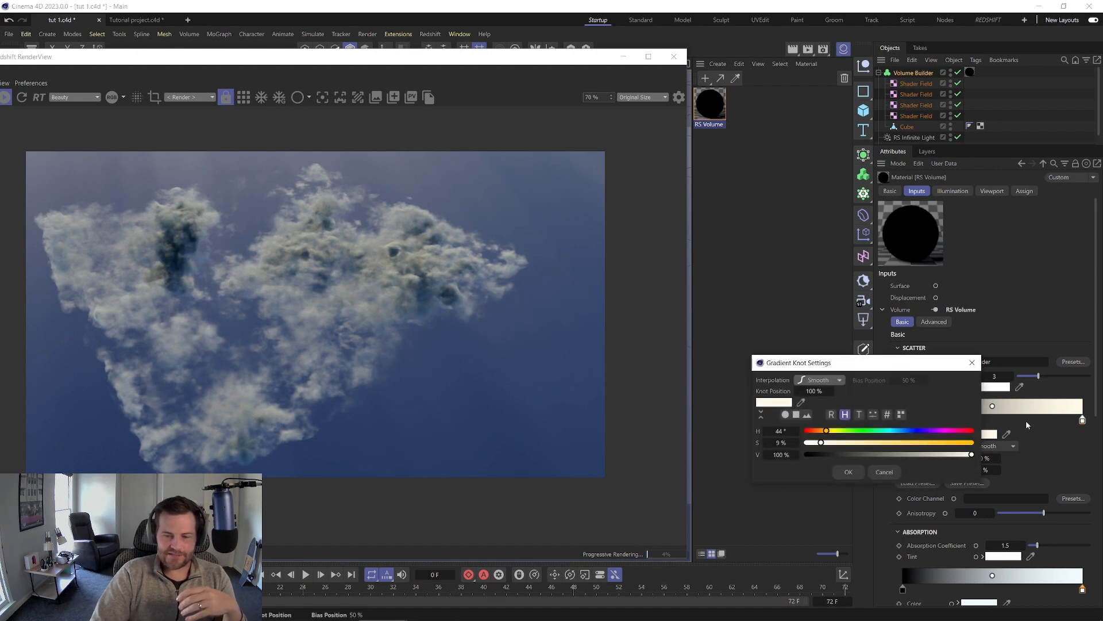
left_click(847, 472)
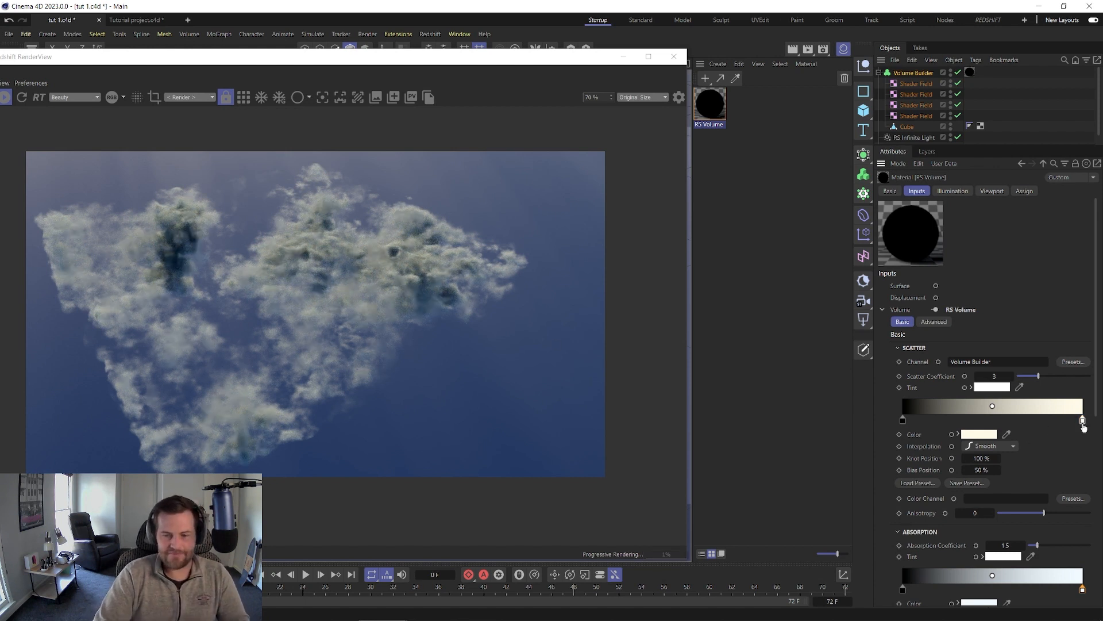
double_click(1082, 419)
left_click_drag(833, 435, 836, 435)
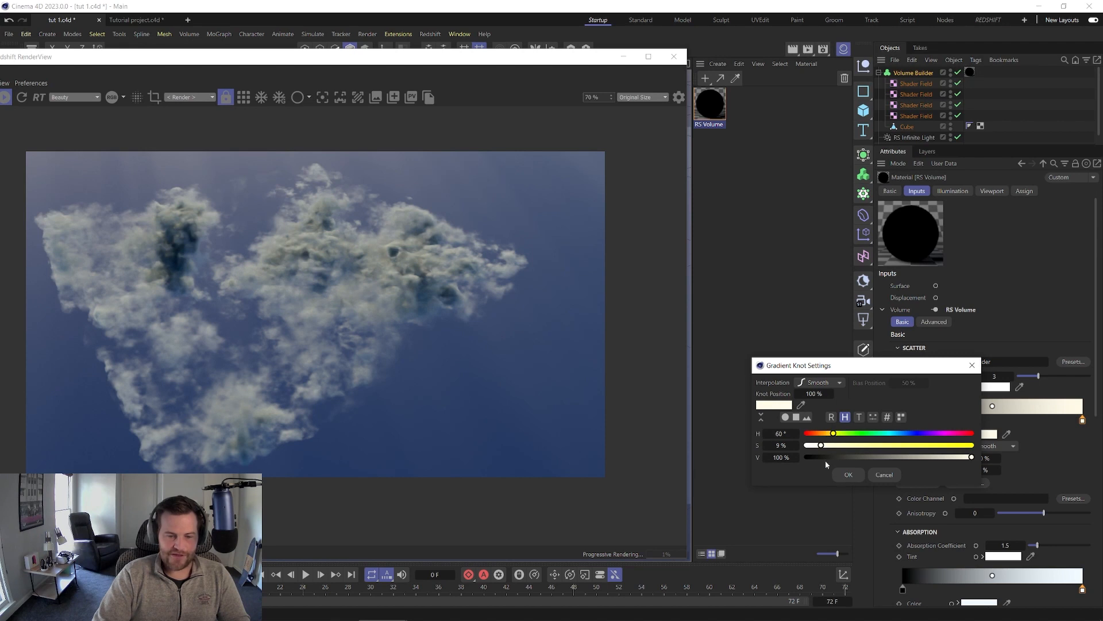
left_click(849, 474)
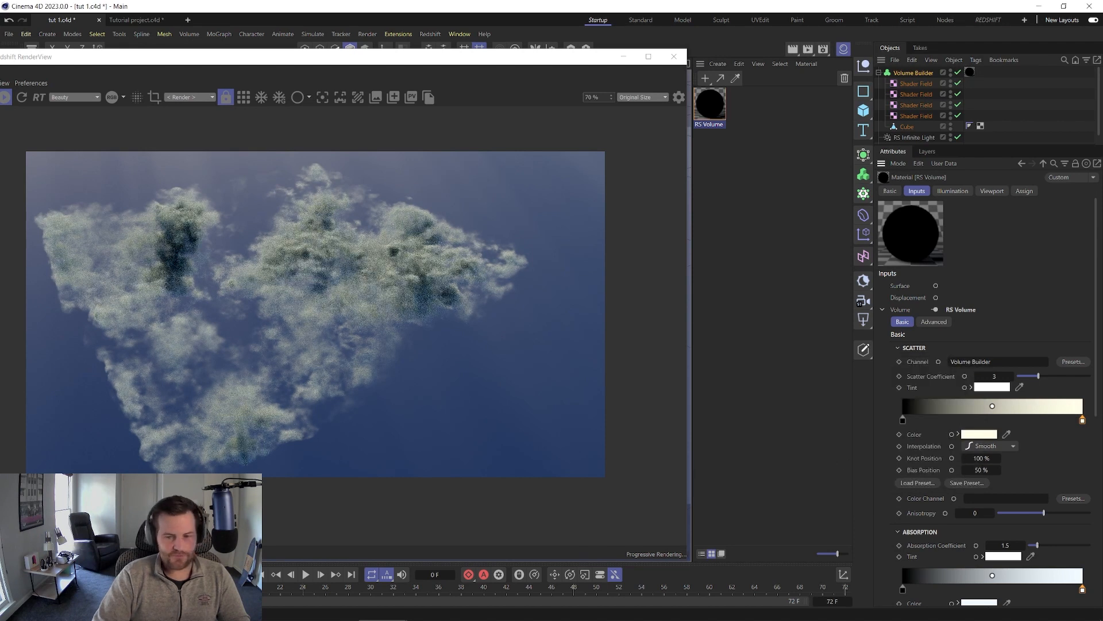
Step: Shift the Scatter gradient's bias to about 34.5 % and tint its end knot with hue 53° and 10 % saturation
left_click(992, 406)
left_click_drag(992, 408, 964, 406)
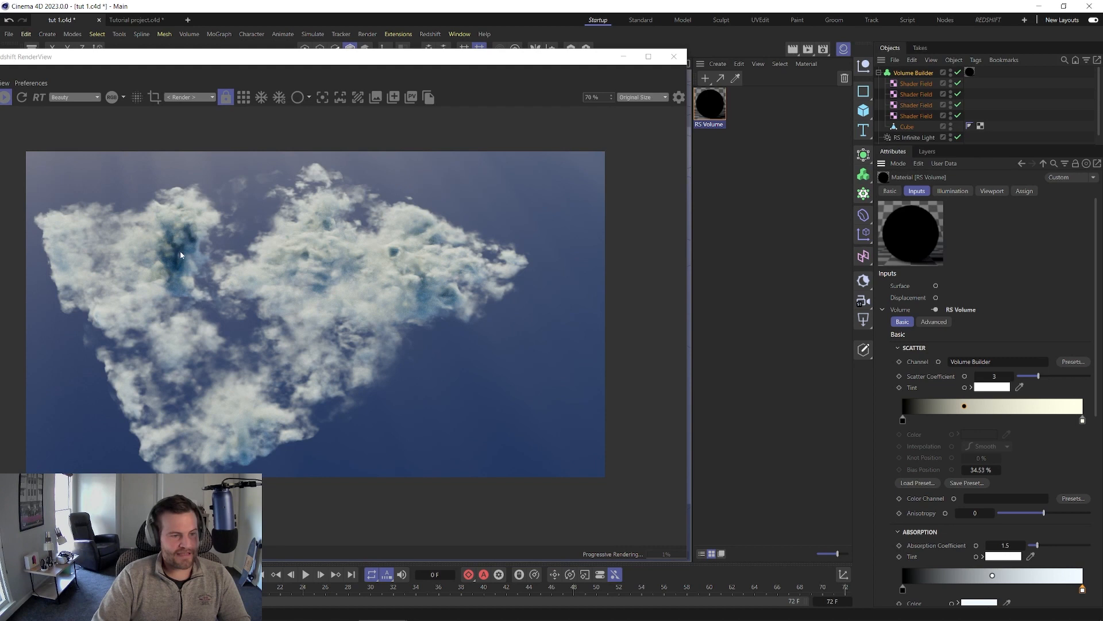
double_click(1080, 421)
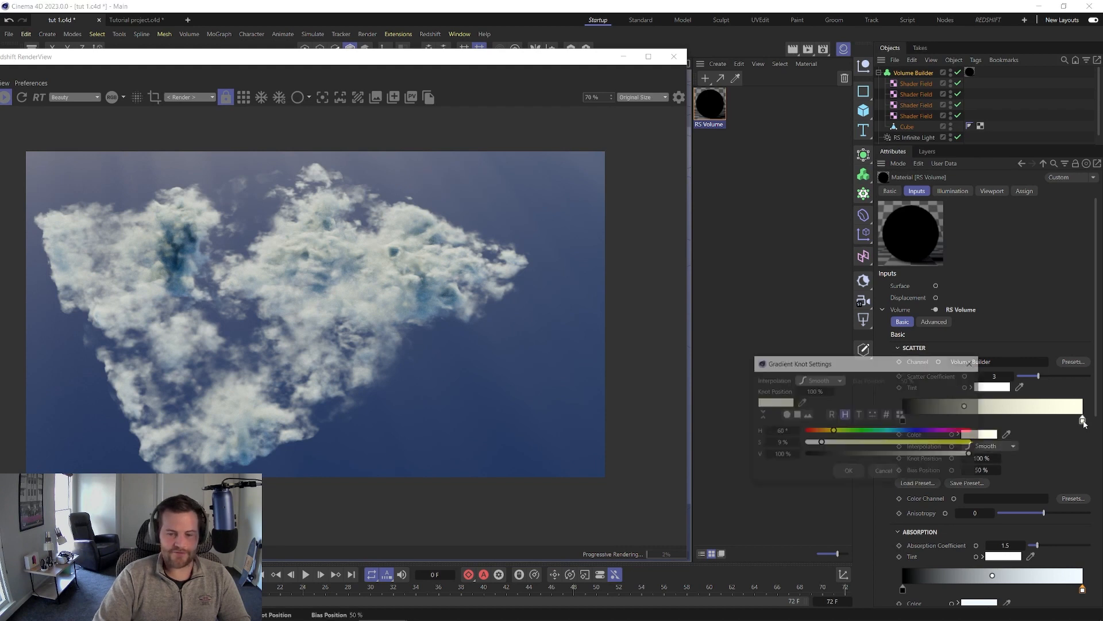
left_click_drag(831, 435, 823, 446)
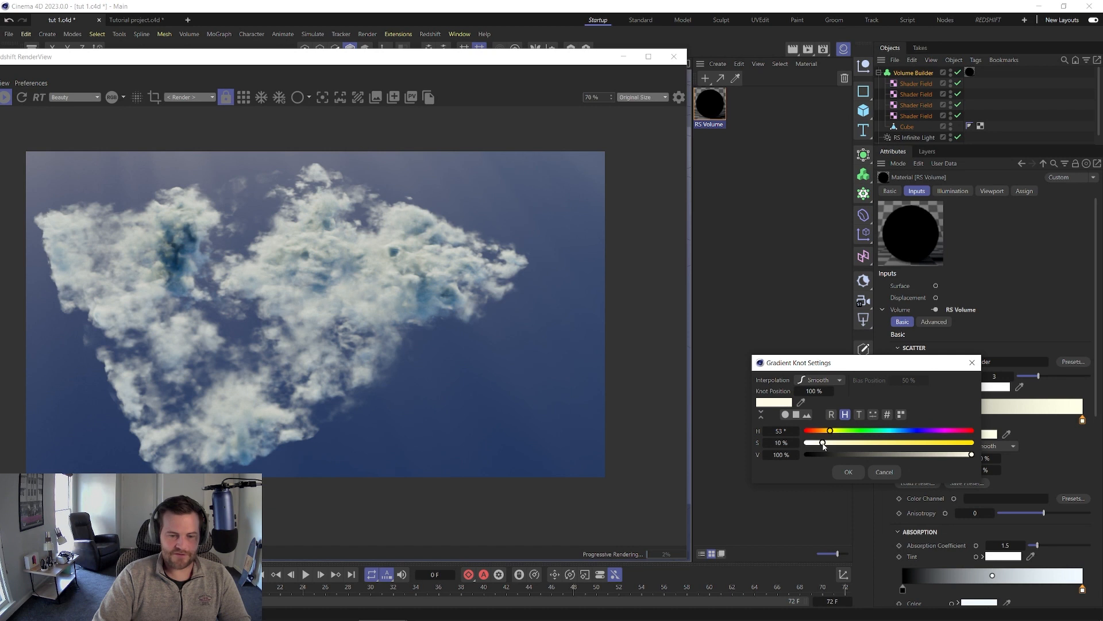
left_click(842, 472)
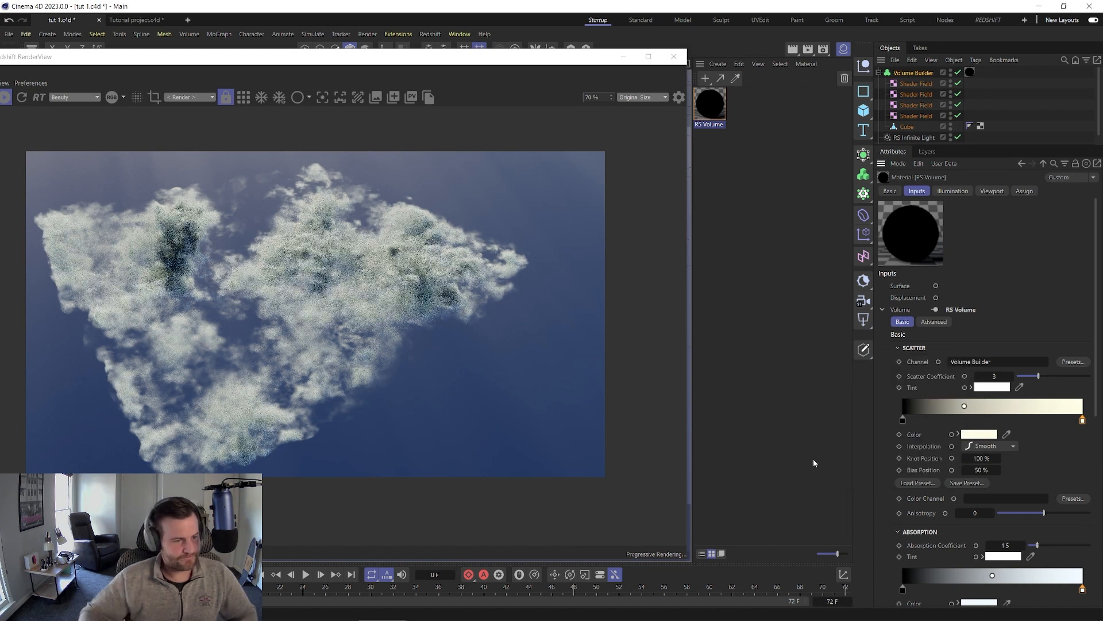
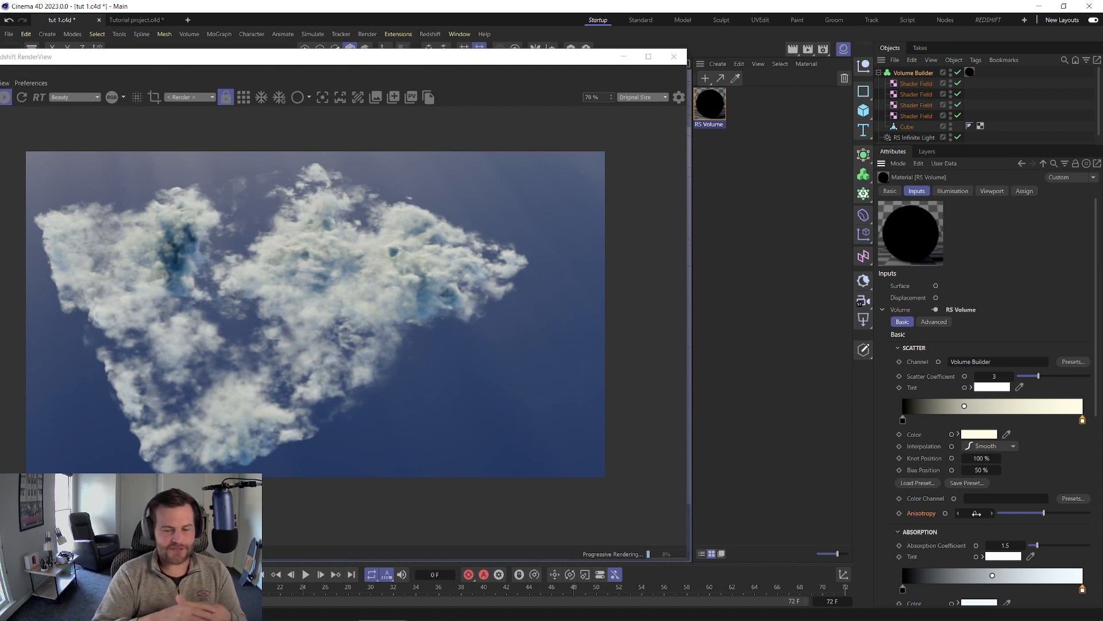
Step: Set the RS Volume material's scatter Anisotropy to 0.3 and move the render view fully into sight
left_click(977, 514)
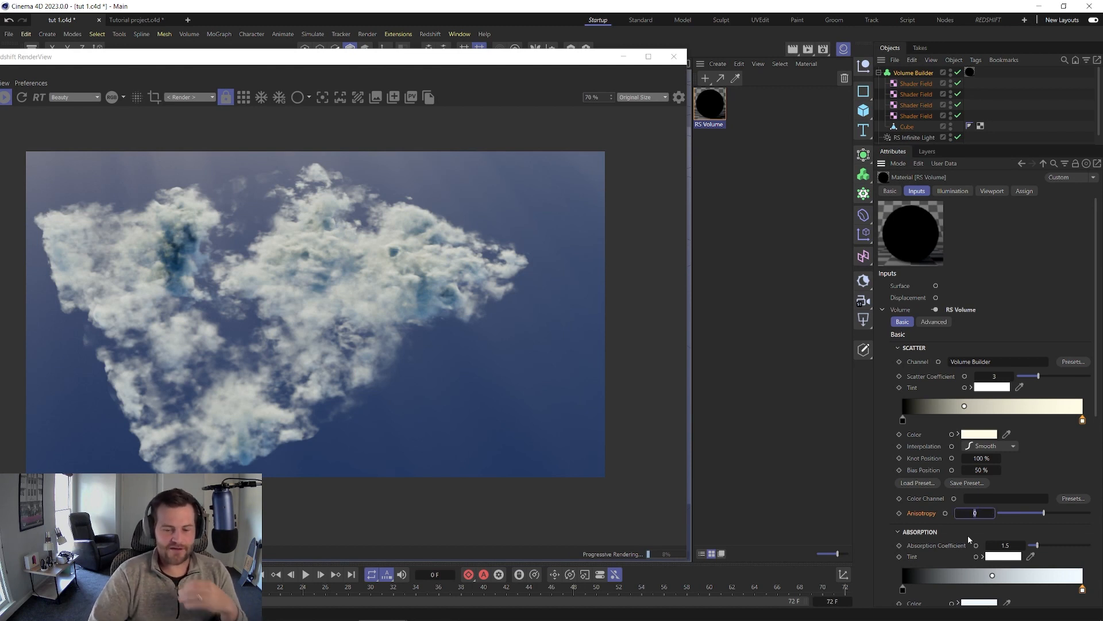
type("0.3")
key("Return")
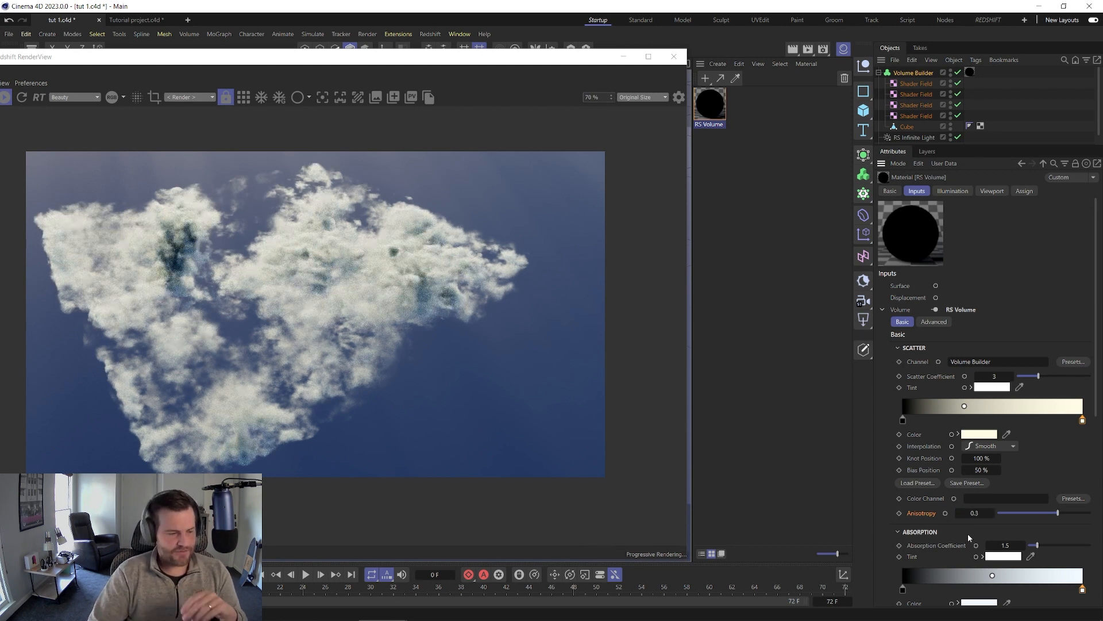
left_click_drag(383, 58, 507, 43)
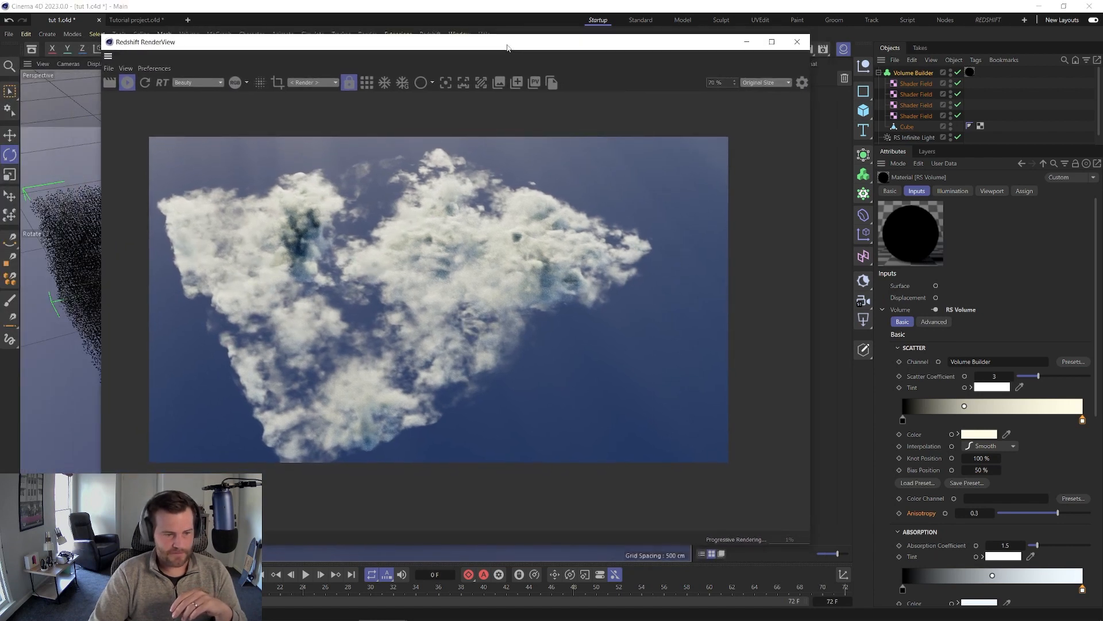
Step: Try the scatter Anisotropy at 0.6, at 1 and at about 0.91
double_click(971, 512)
type("0.6")
key("Return")
double_click(971, 512)
type("1")
key("Return")
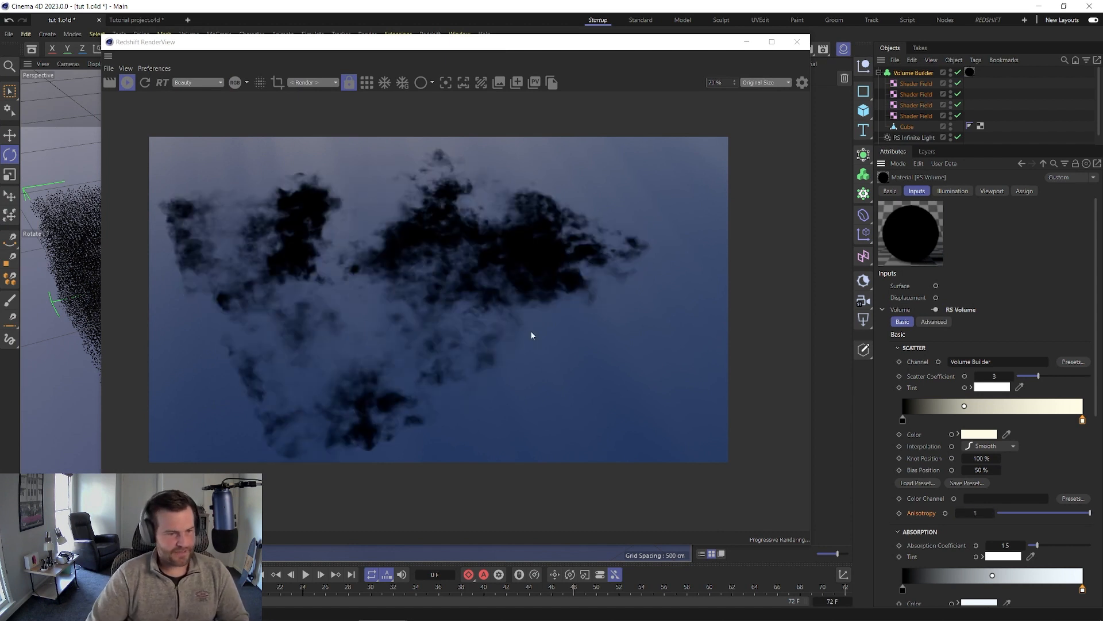
left_click_drag(1090, 513, 1088, 514)
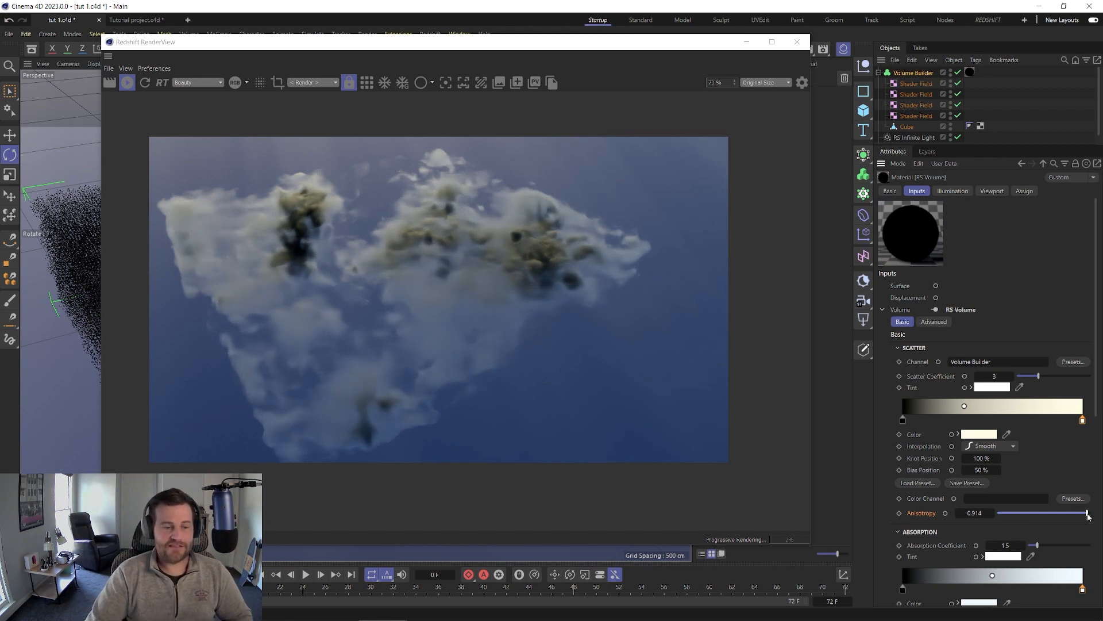
Step: Bring the scatter Anisotropy back down to exactly 0.3
left_click_drag(1087, 516, 1059, 520)
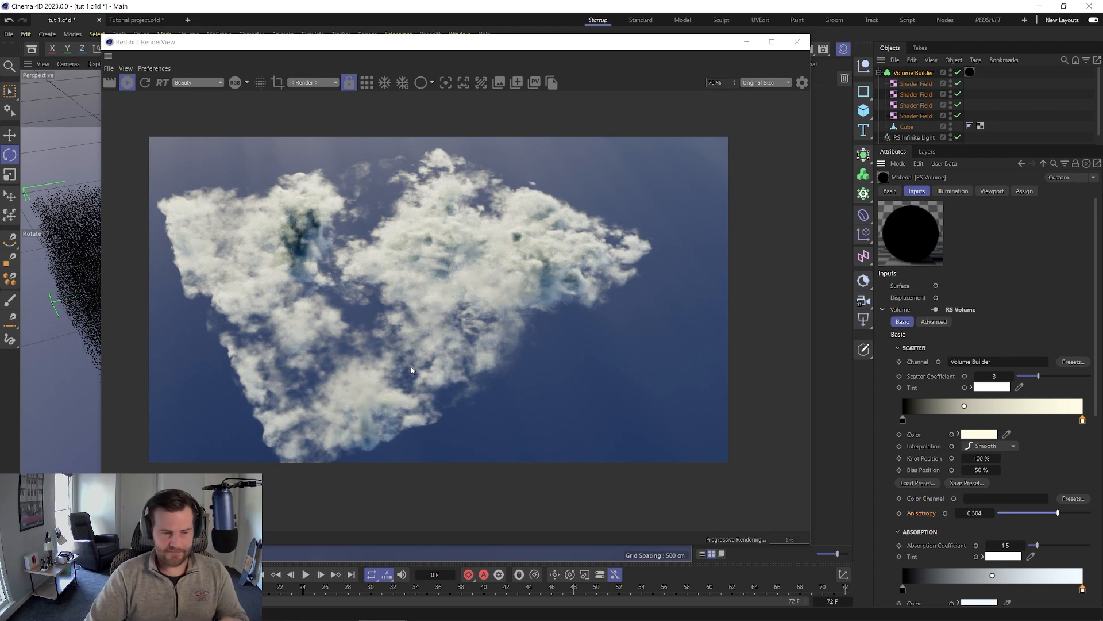
double_click(968, 512)
type(".3")
key("Return")
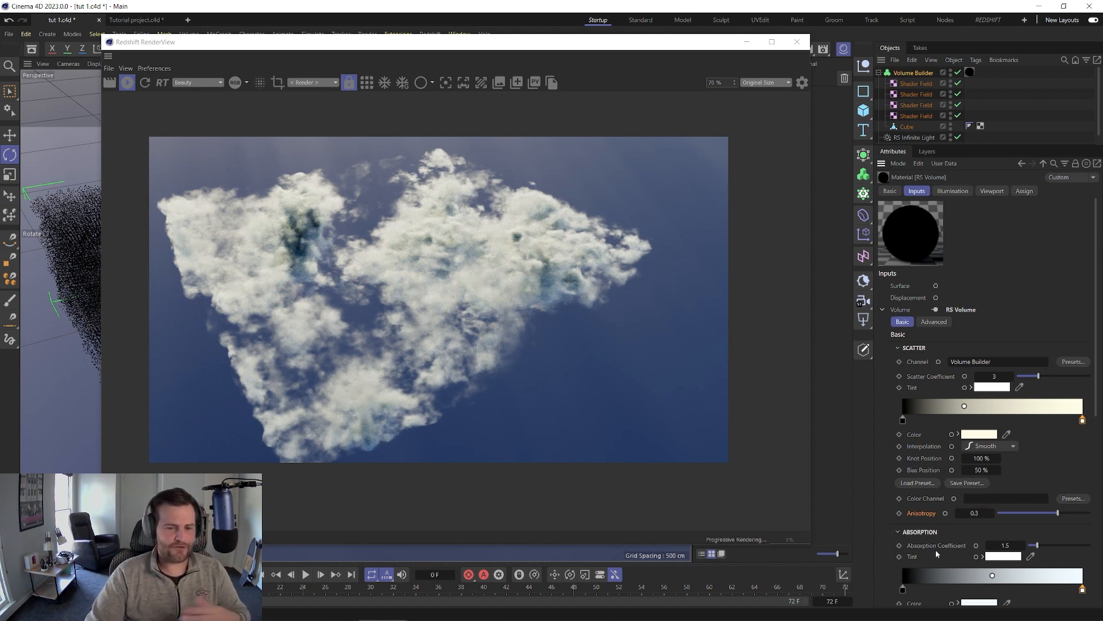
Step: Set the Absorption Coefficient to 2 and soften the Scatter gradient's end knot to about hue 60° and 6 % saturation
left_click_drag(1013, 546, 1012, 546)
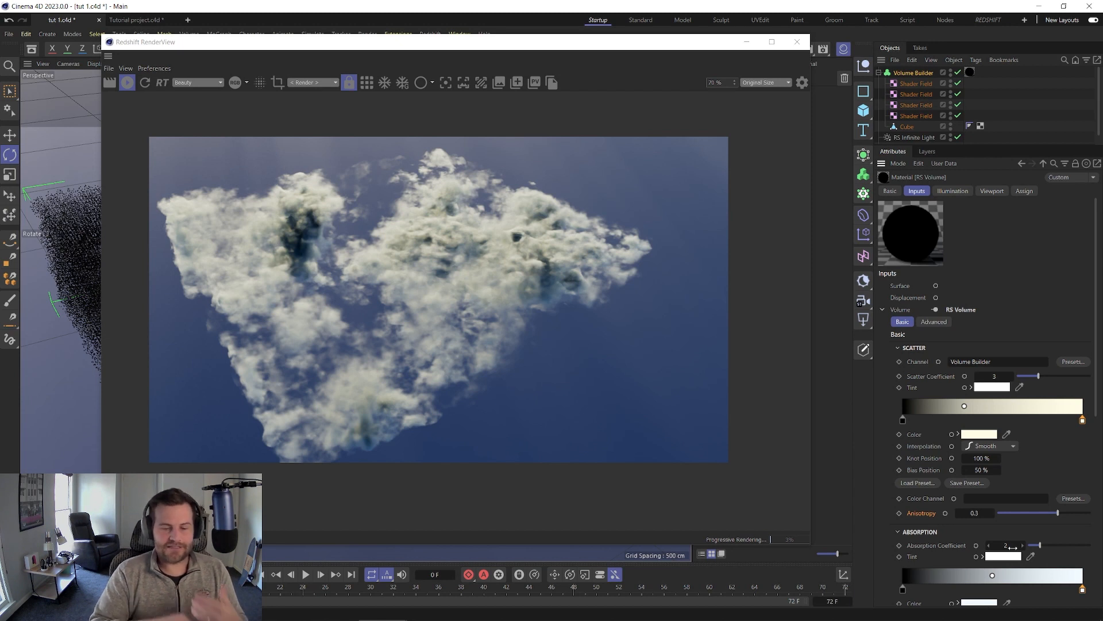
double_click(1082, 420)
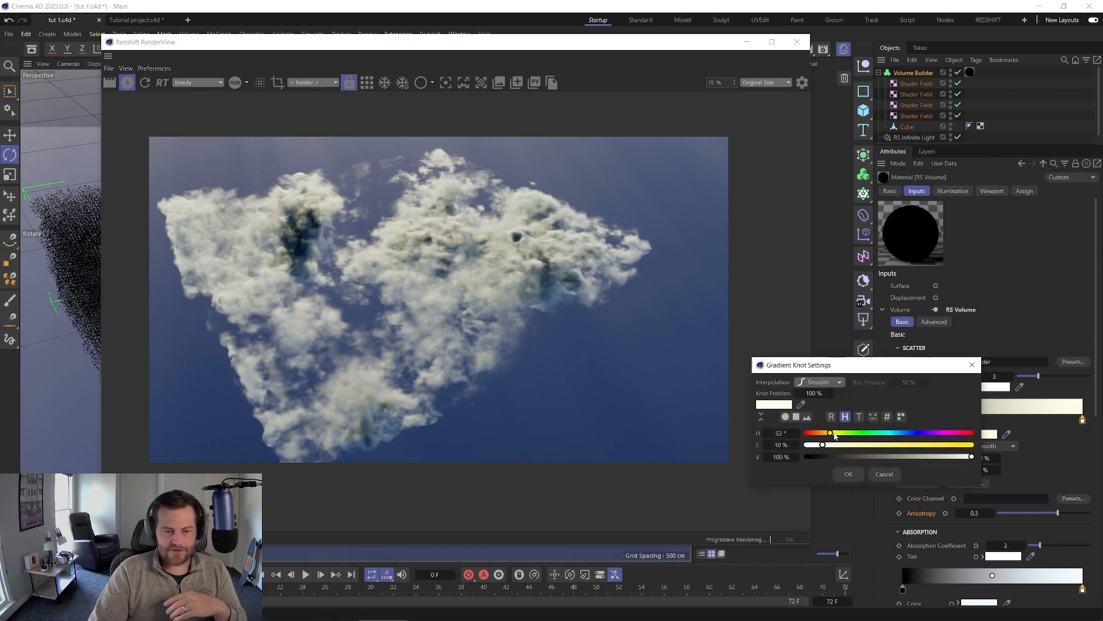
left_click_drag(832, 435, 818, 446)
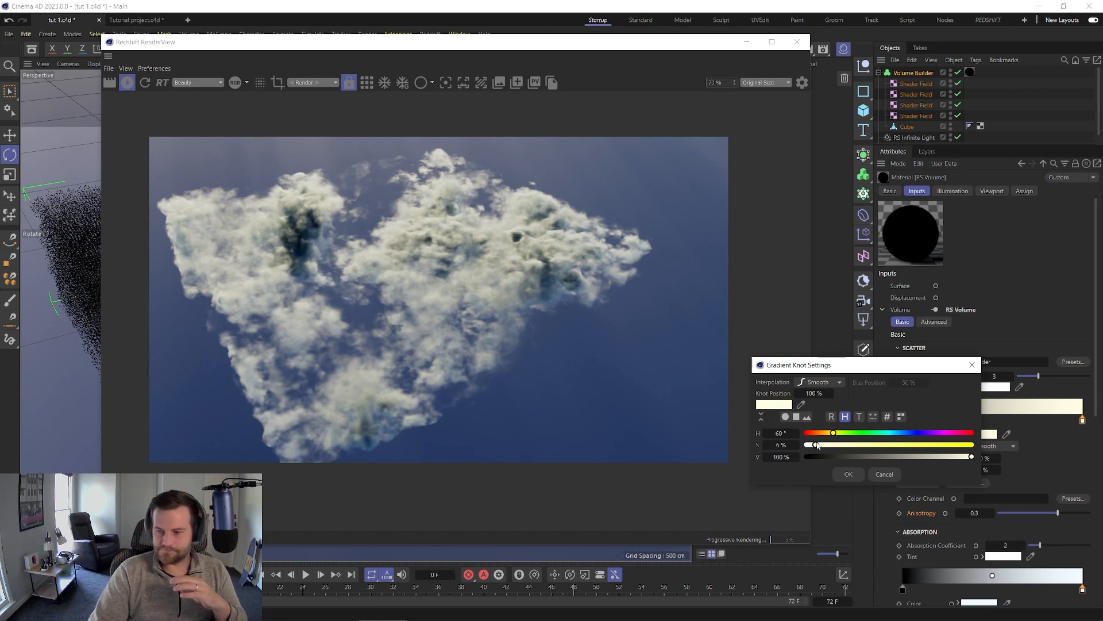
left_click(848, 474)
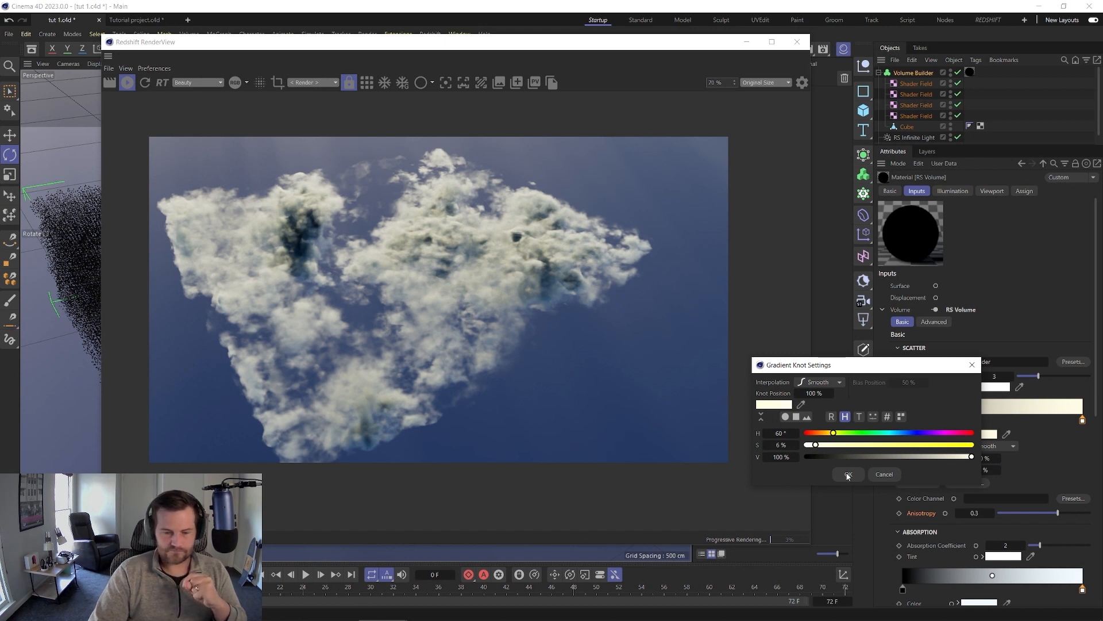
left_click_drag(833, 433, 835, 433)
left_click(841, 474)
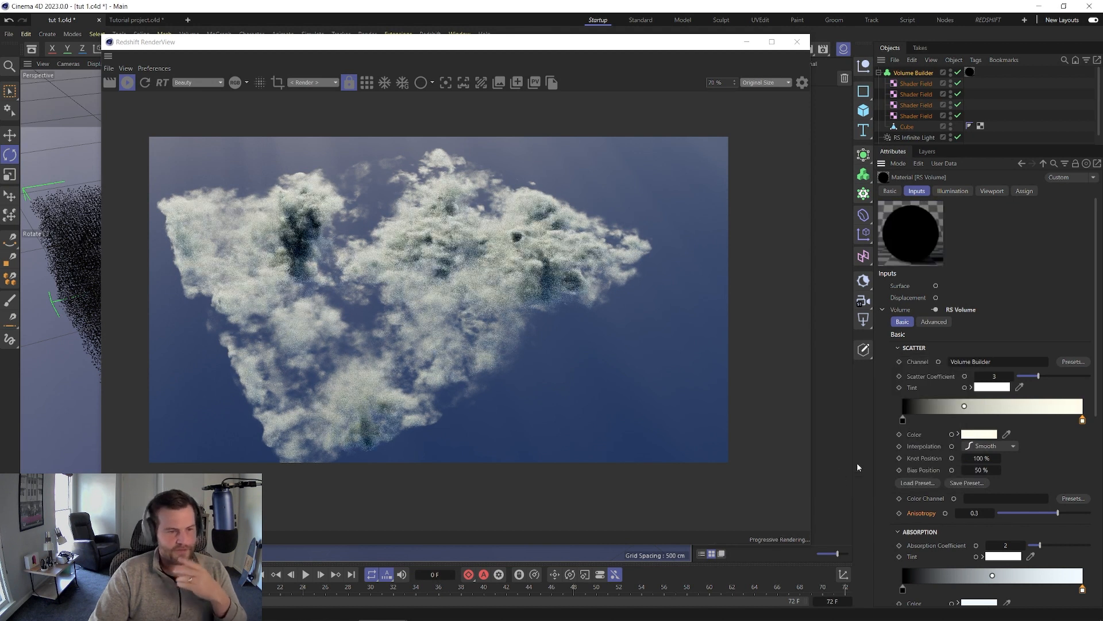
Step: Desaturate the Scatter gradient's end knot further to a nearly pure white
double_click(1083, 419)
left_click_drag(811, 444, 811, 447)
left_click(839, 470)
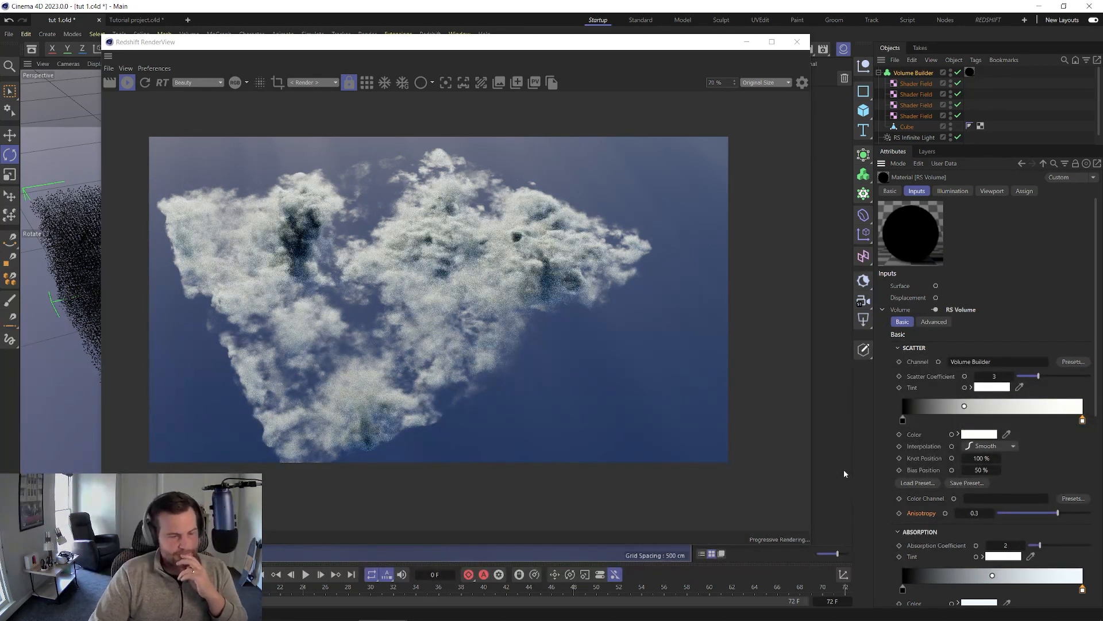
Step: Tint the RS Infinite Light's color a pale warm yellow-orange
scroll(909, 117, "down", 1)
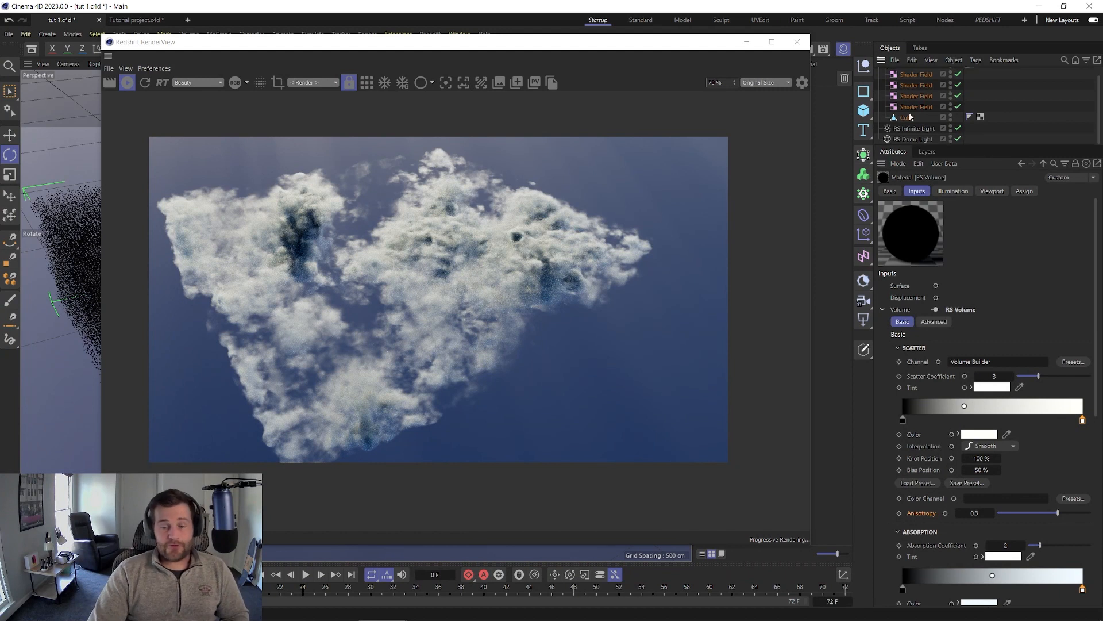
left_click(913, 128)
left_click(958, 336)
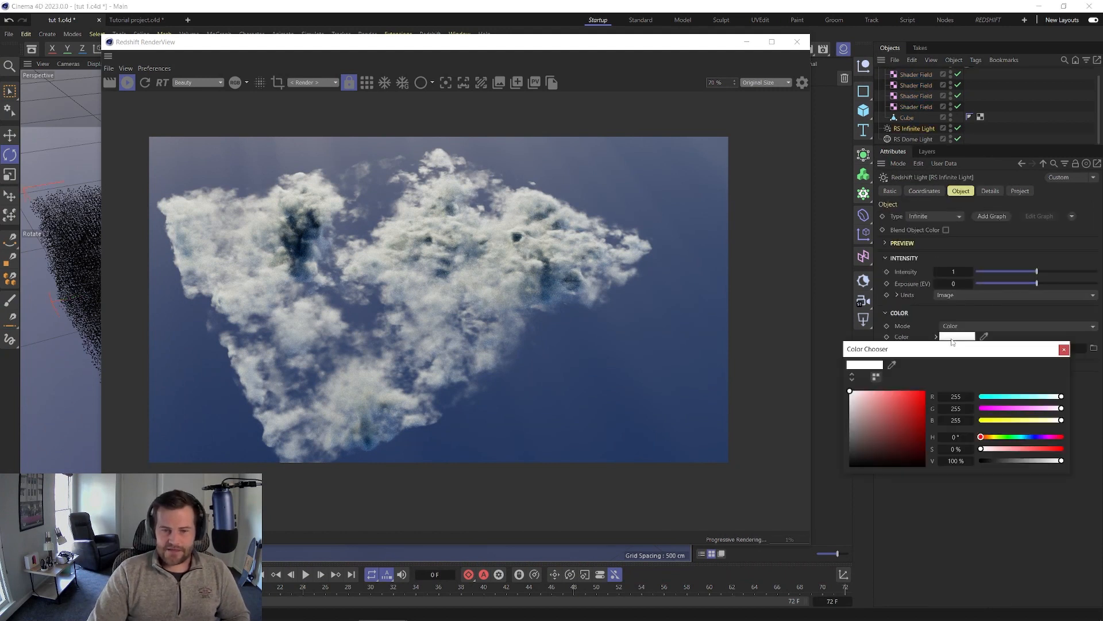
left_click_drag(1060, 420, 1055, 420)
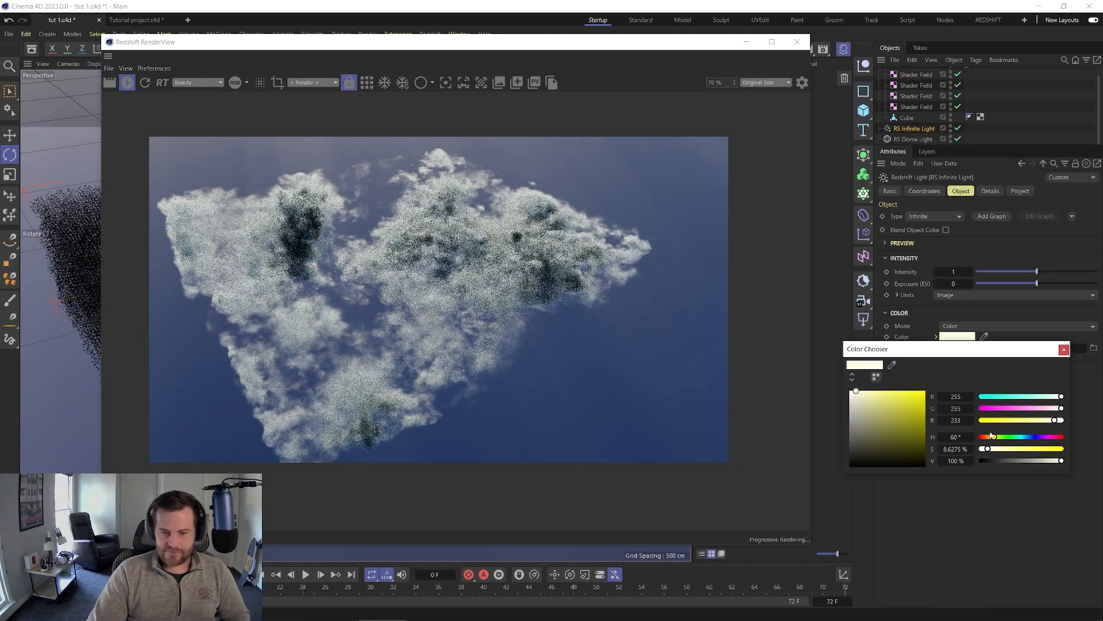
left_click_drag(994, 437, 991, 437)
left_click_drag(857, 391, 866, 391)
left_click(1065, 349)
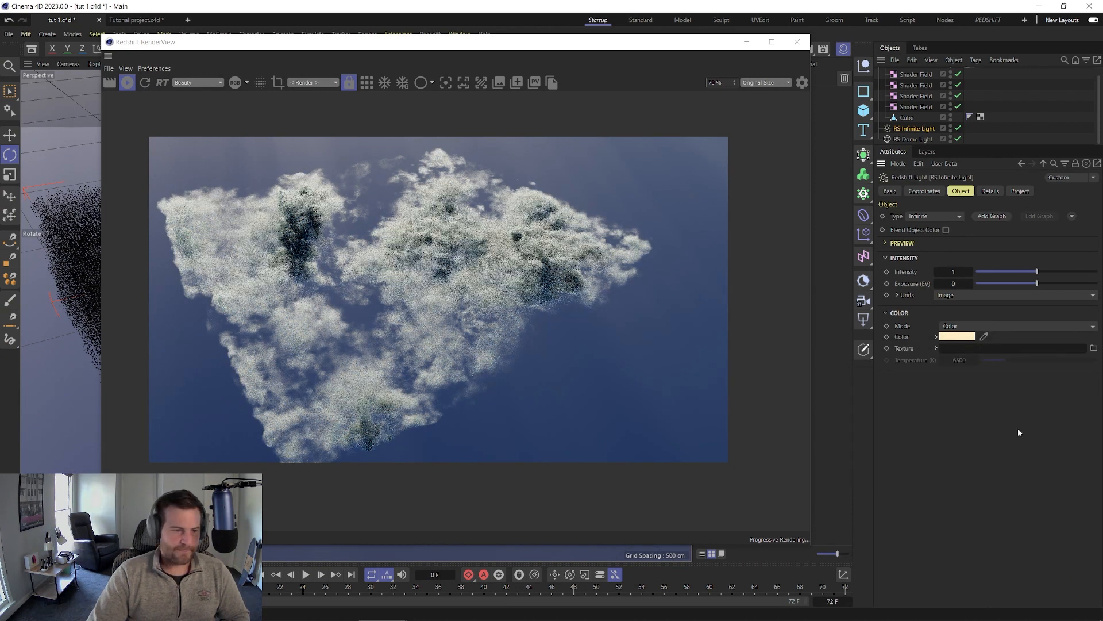
Step: Try the RS Infinite Light's Intensity at 5 and at 20
left_click(955, 271)
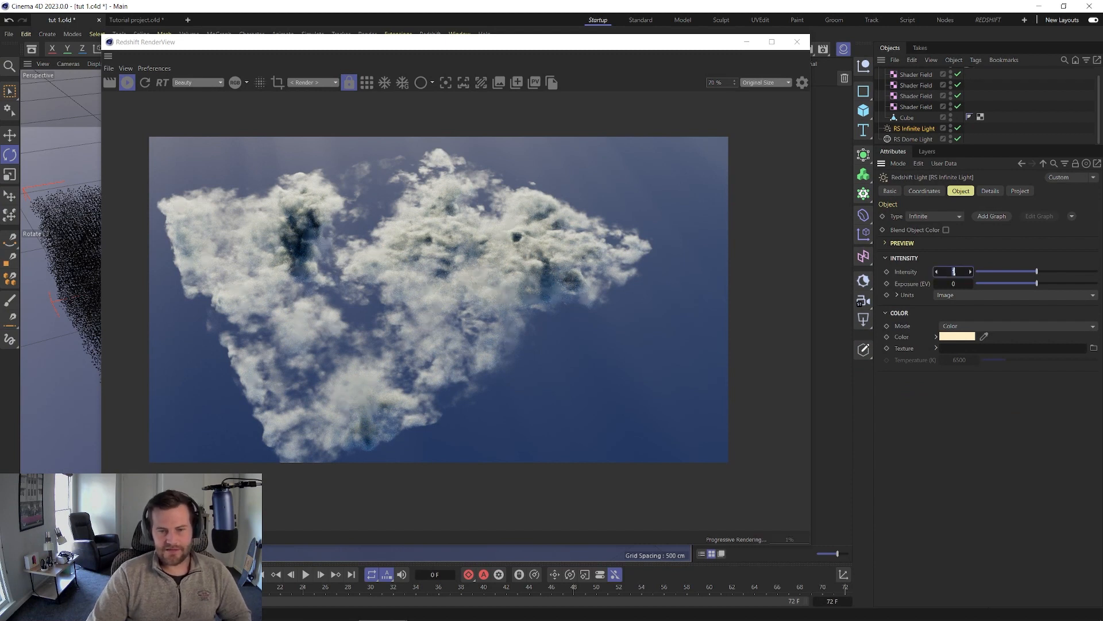
type("5")
key("Return")
left_click(952, 271)
type("20")
key("Return")
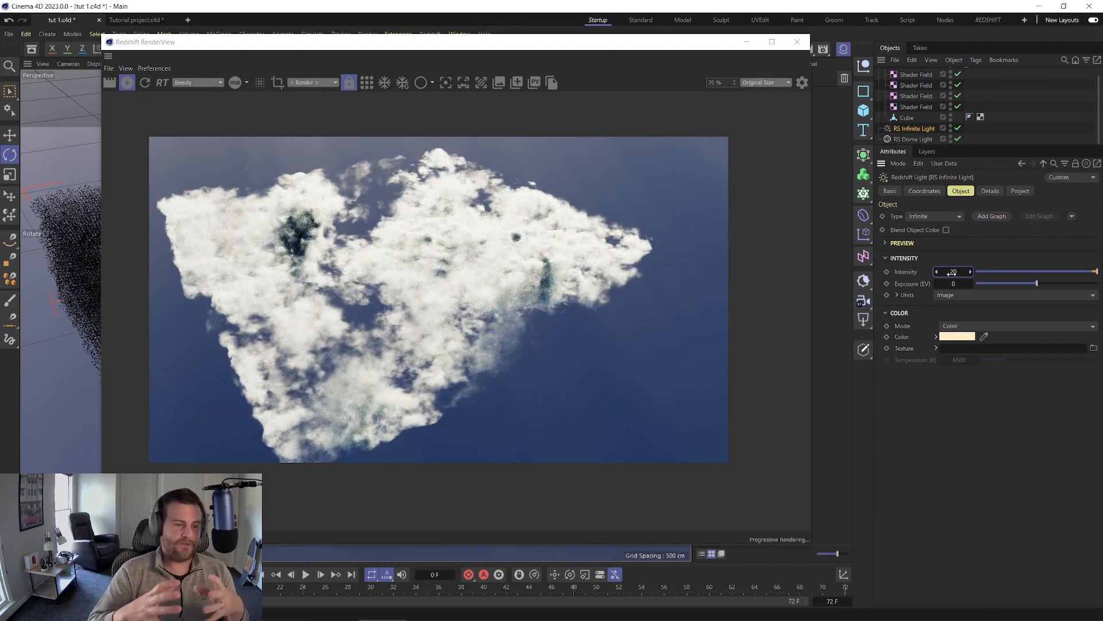
Step: Set the RS Infinite Light's Intensity back to 1
double_click(952, 273)
type("1")
key("Return")
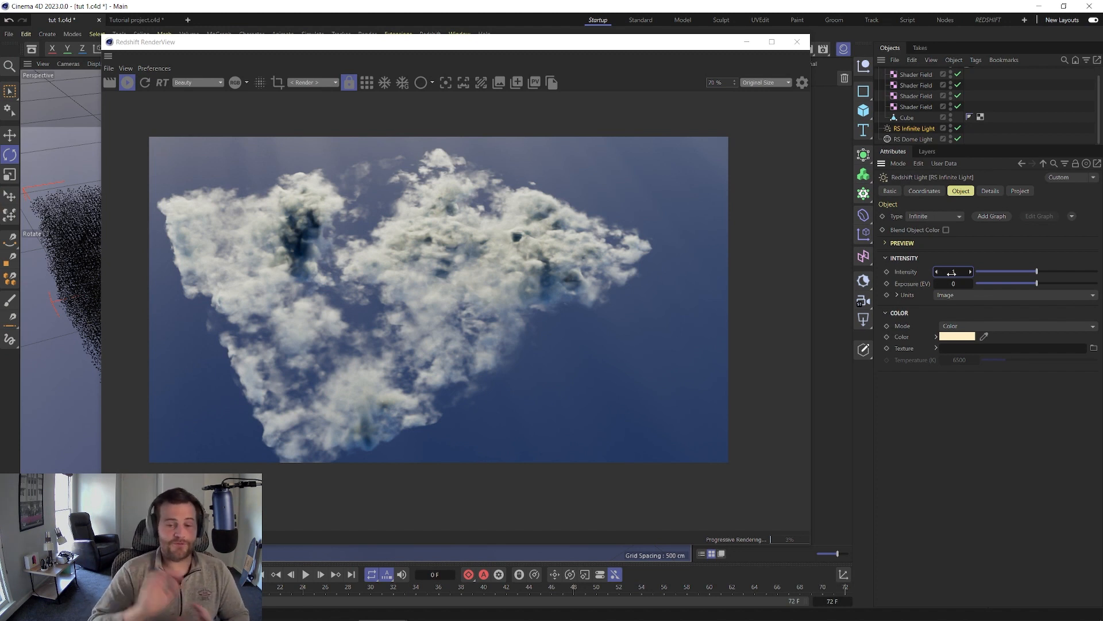
Step: Set the RS Infinite Light's Intensity to 50
double_click(952, 273)
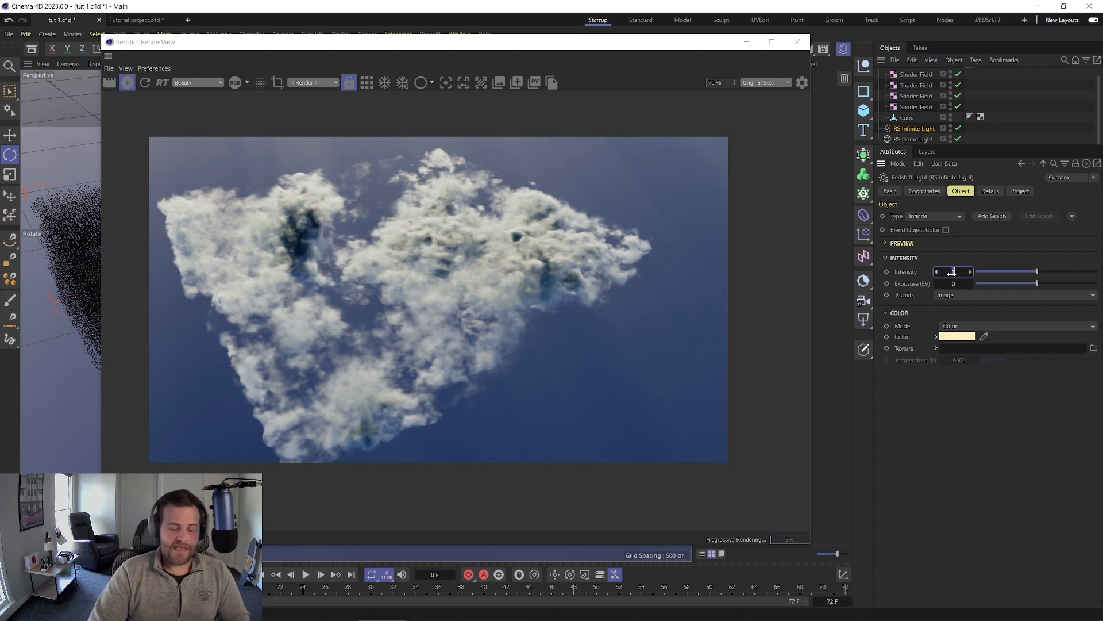
type("50")
key("Return")
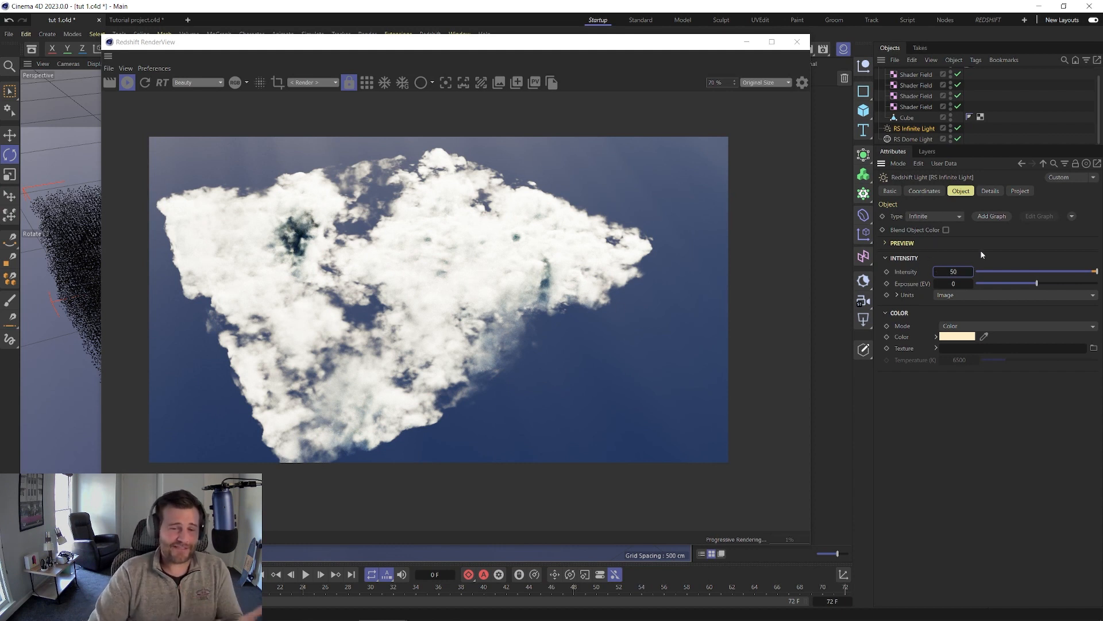
Step: Try the RS Infinite Light's Volume contribution at 0.2 and at 0.01
left_click(999, 193)
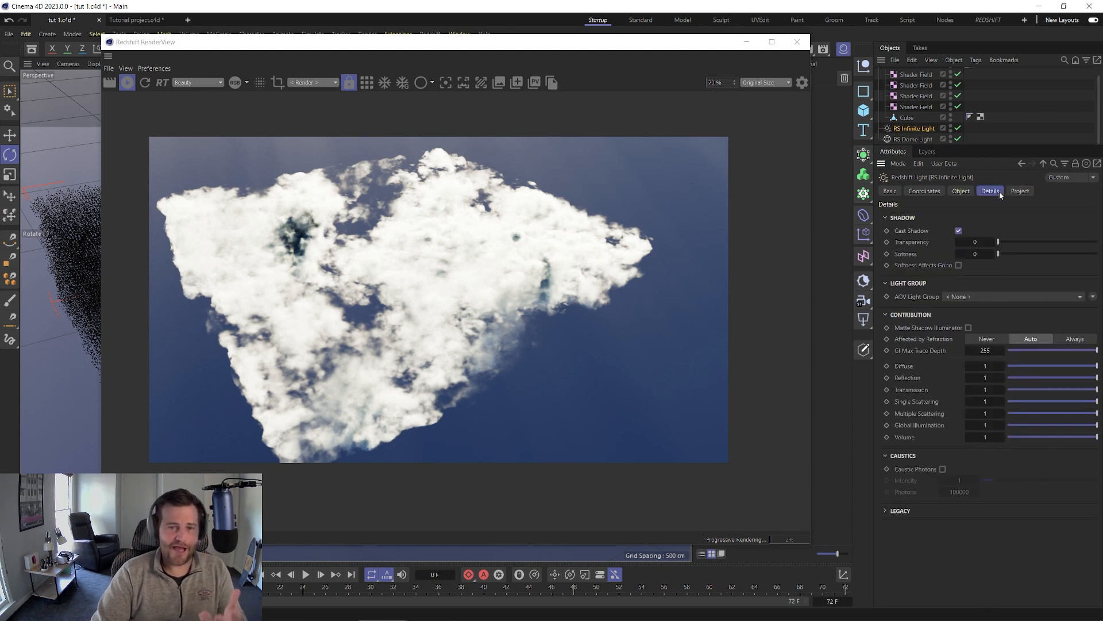
left_click(986, 438)
type("0.2")
key("Return")
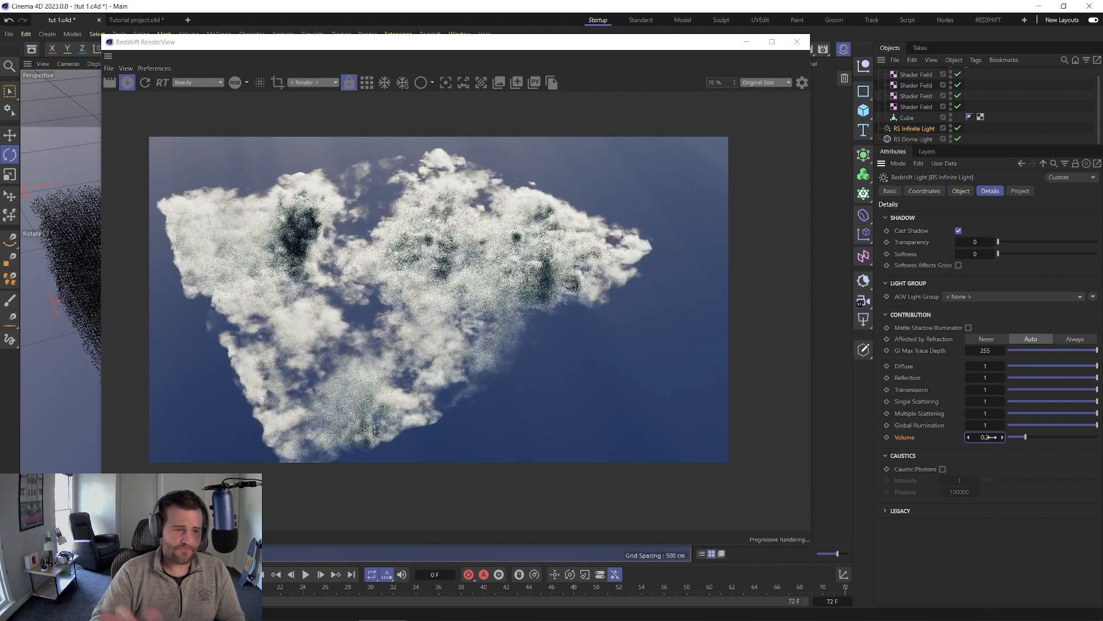
type("0.01")
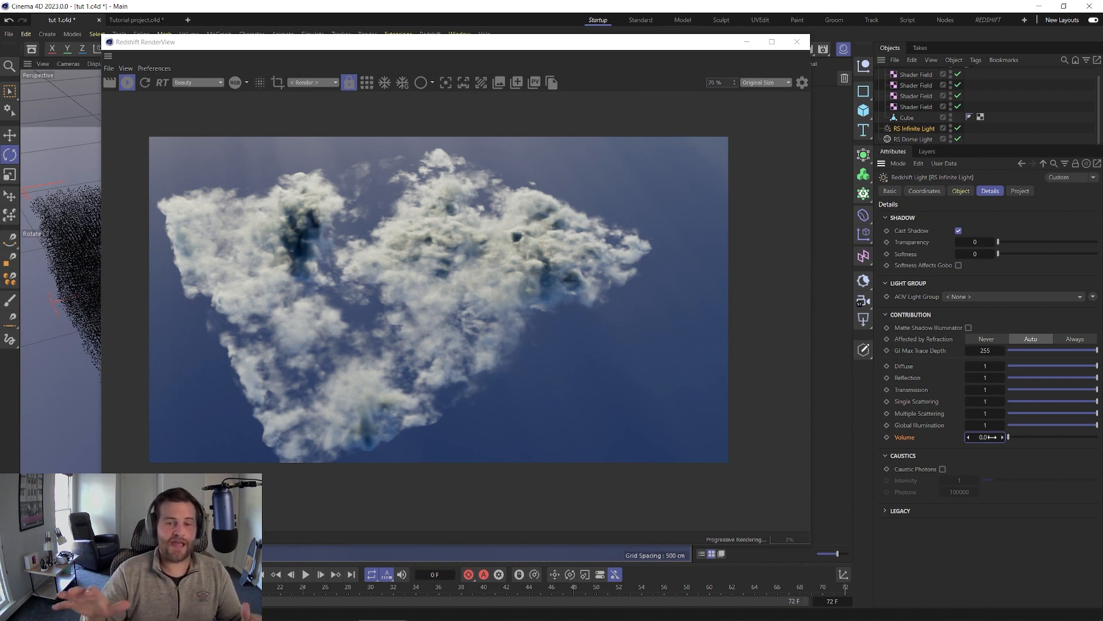
Step: Restore the RS Infinite Light's Volume contribution to 1
double_click(992, 438)
type("1")
key("Return")
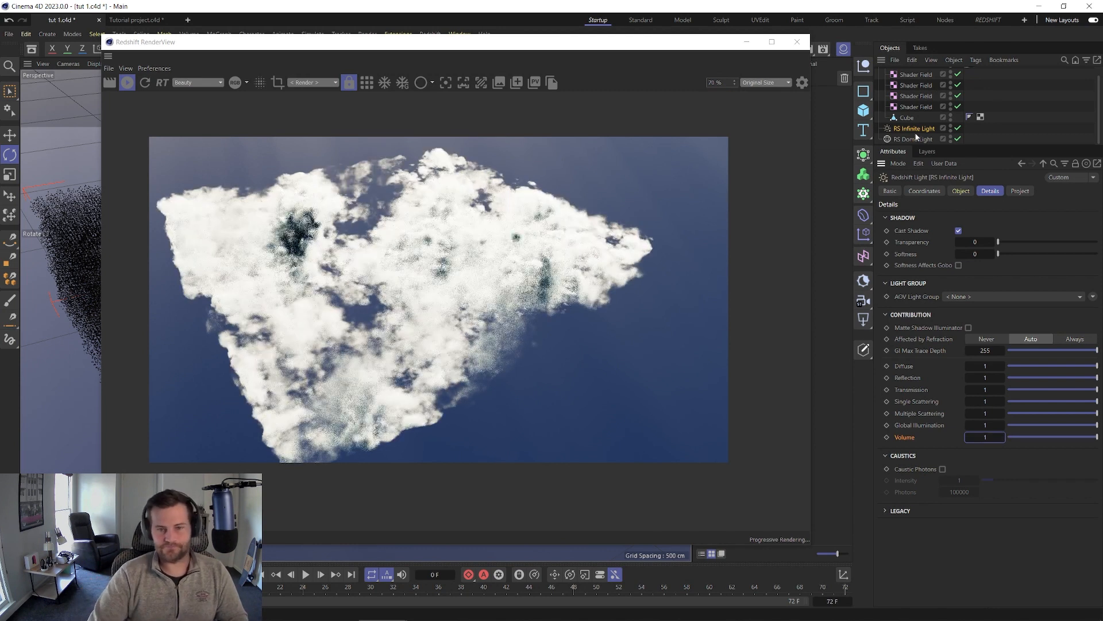
Step: Set the RS Infinite Light's Intensity to 1 and shift the render window aside to uncover the scene settings
left_click(960, 191)
double_click(954, 272)
type("1")
key("Return")
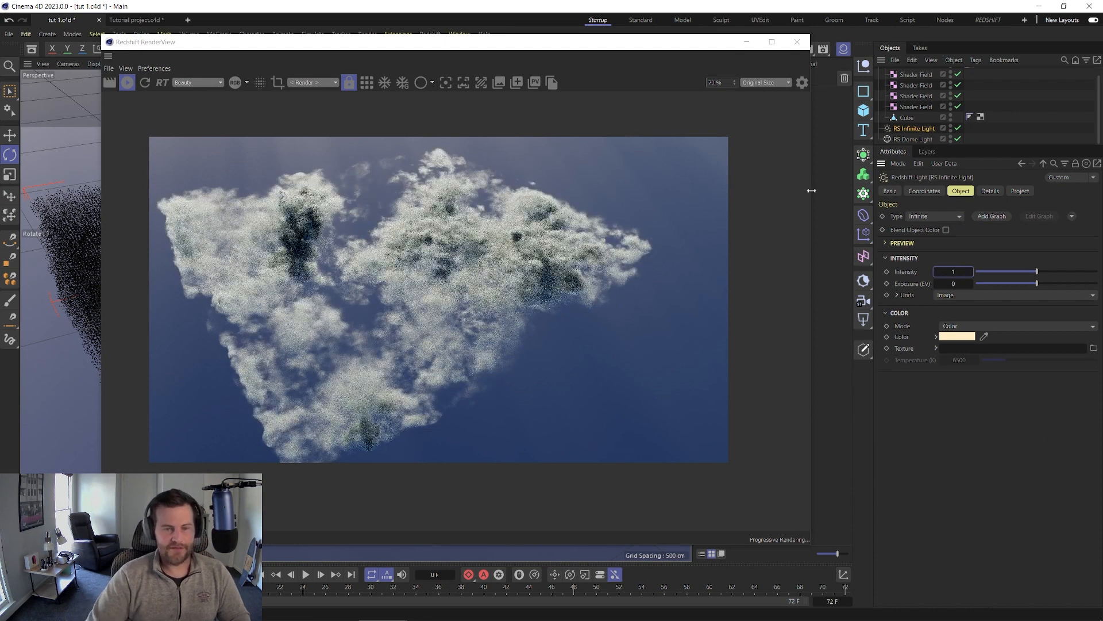
left_click_drag(617, 44, 580, 46)
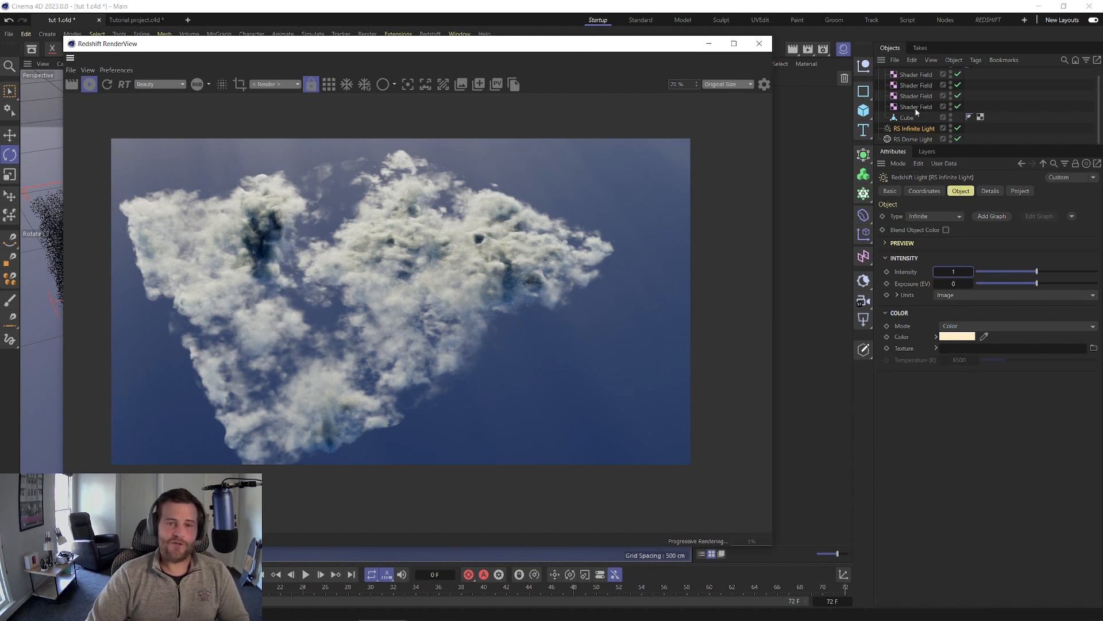
Step: Open the noise shader of the Volume Builder's lowest Shader Field and set its Seed to 555
scroll(929, 118, "up", 1)
left_click(913, 75)
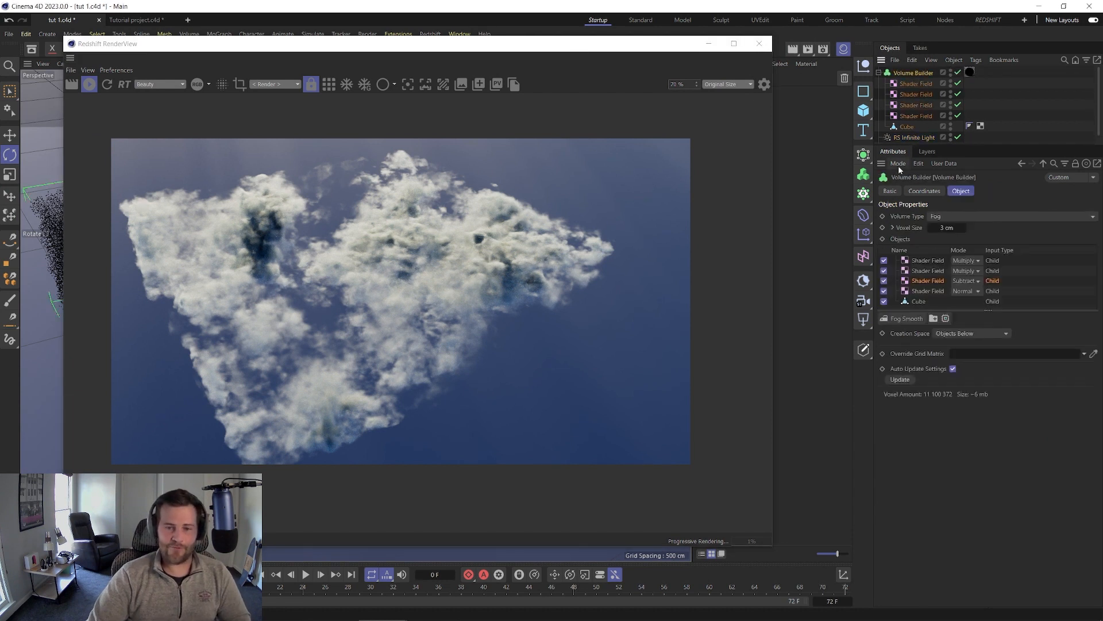
left_click(936, 289)
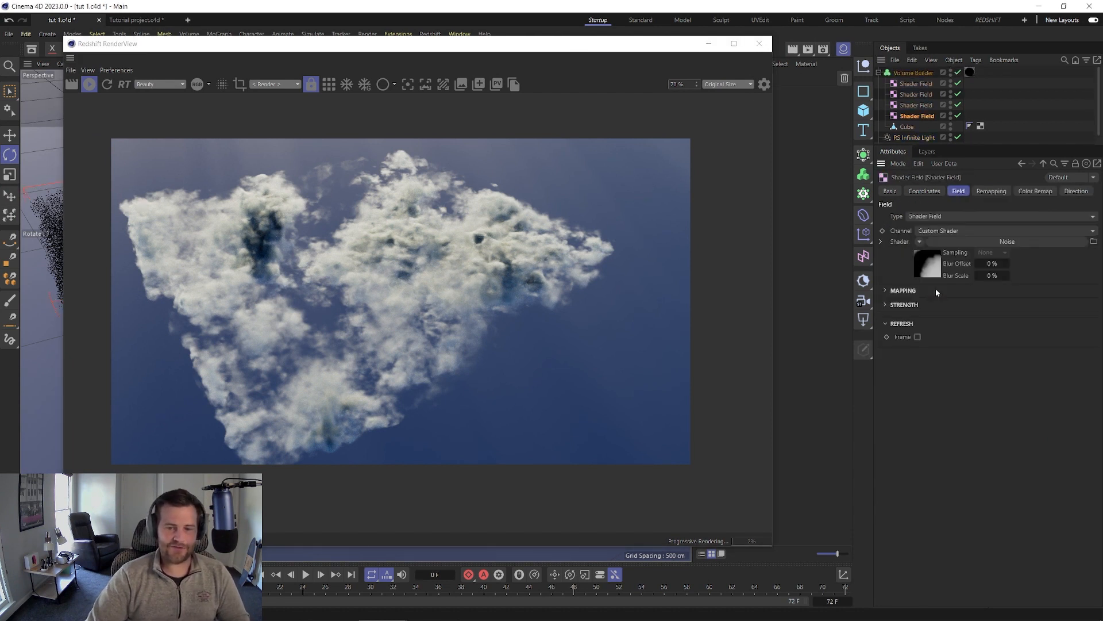
left_click(951, 241)
double_click(965, 308)
type("555")
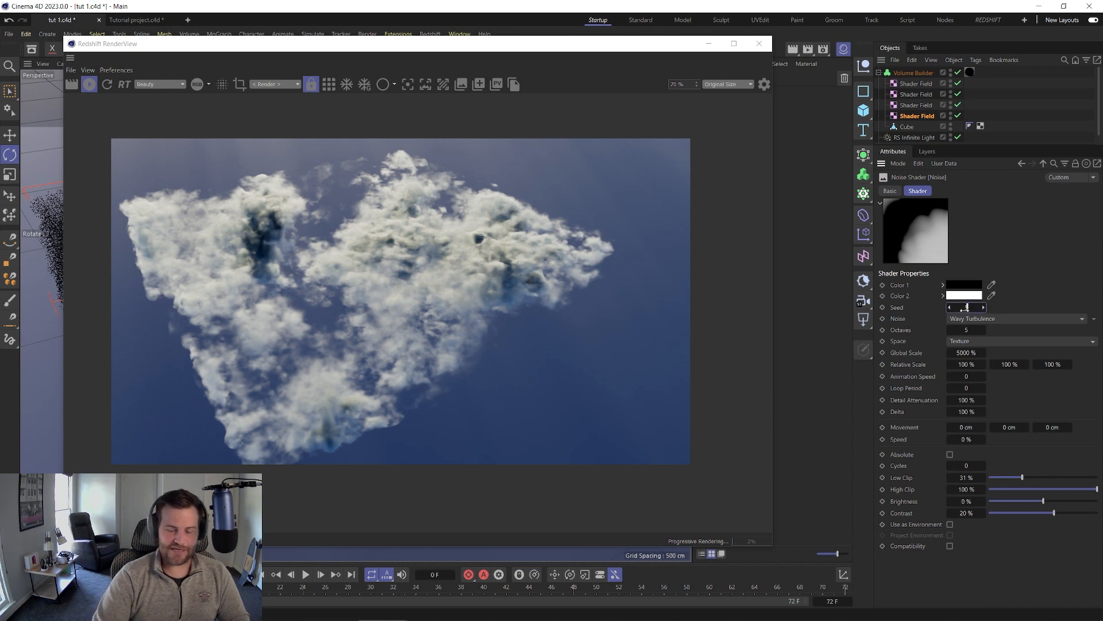
key("Return")
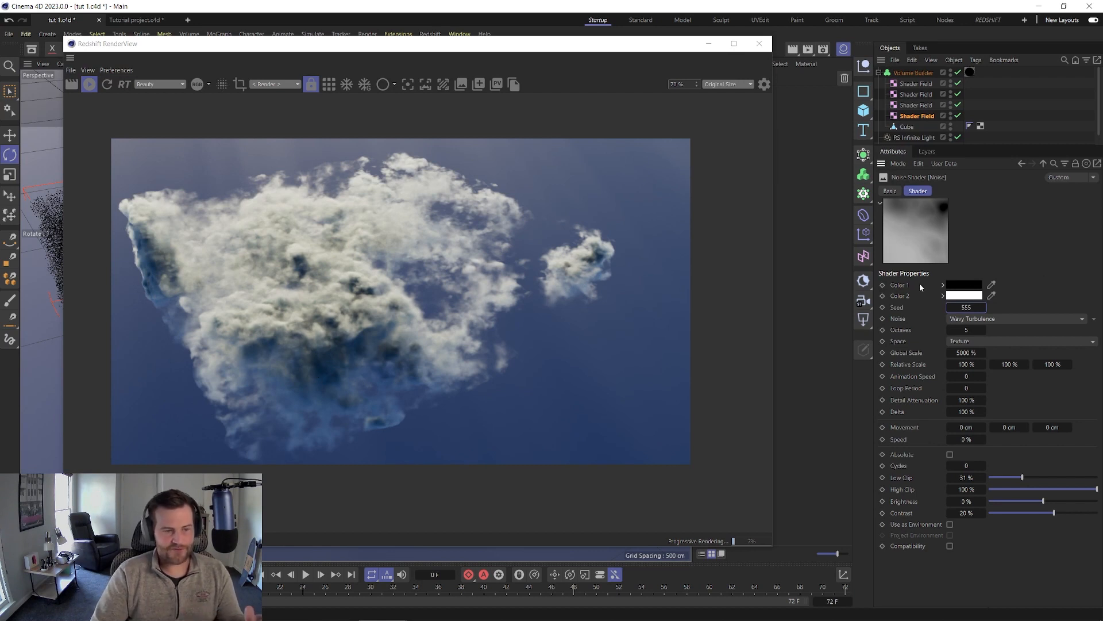
Step: Set the noise shader's Seed to 668 and save the project
double_click(966, 308)
type("668")
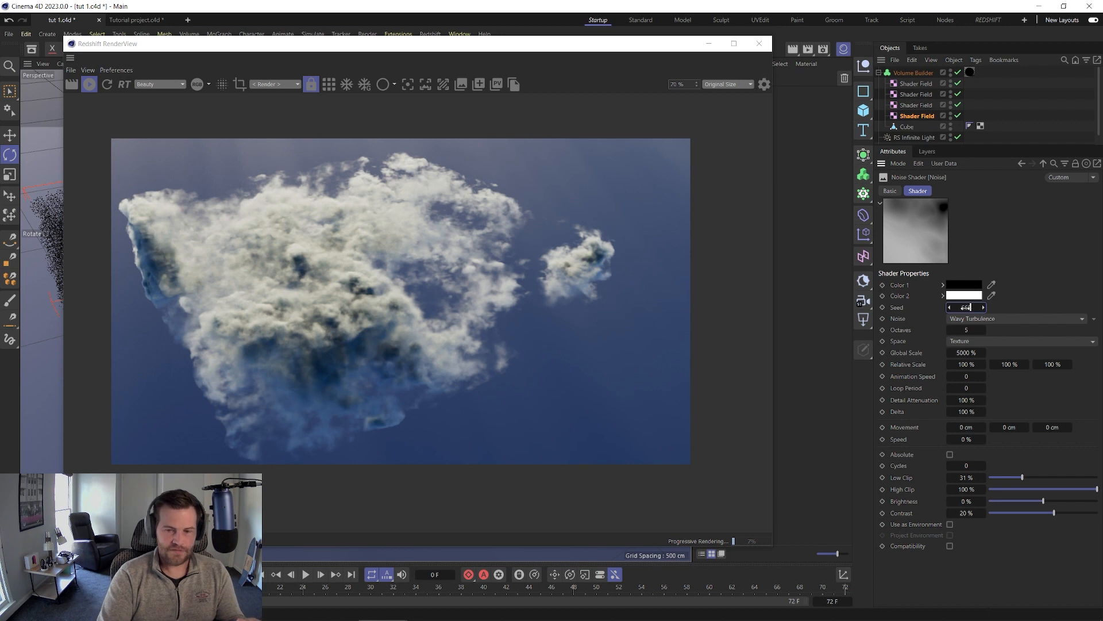
key("Return")
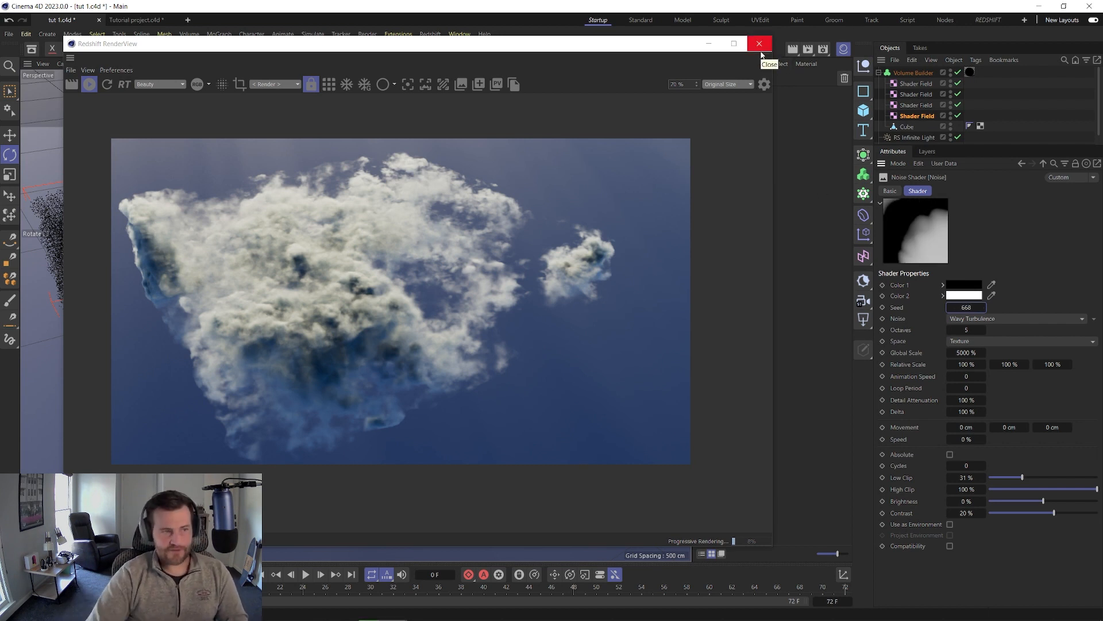
left_click(8, 34)
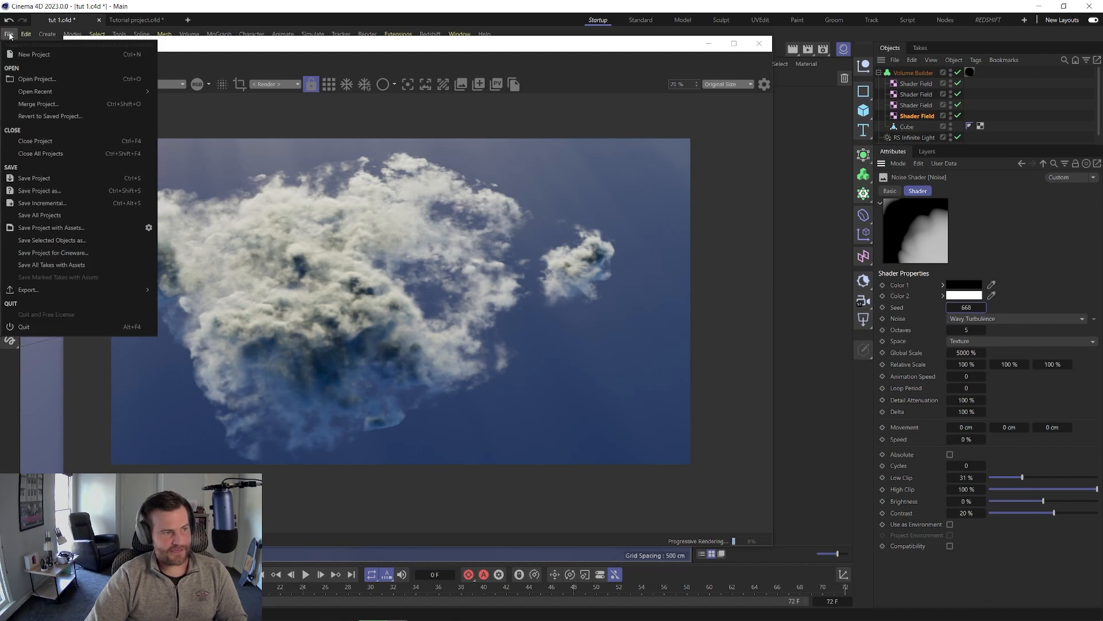
left_click(36, 183)
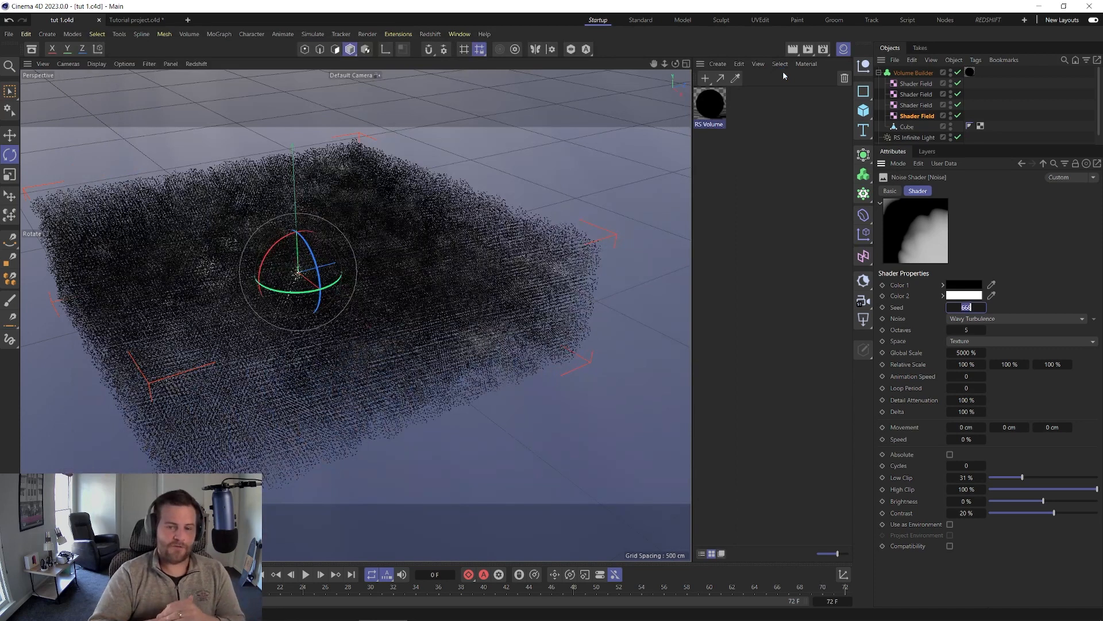
Step: Add a Fog Multiply filter to the Volume Builder
left_click(916, 73)
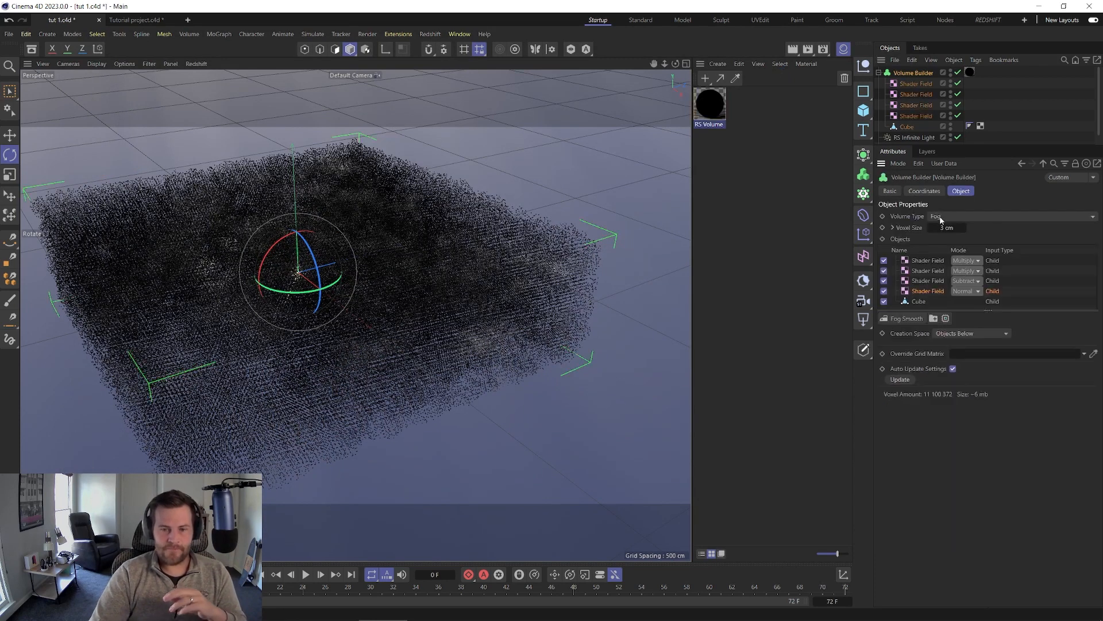
left_click(901, 319)
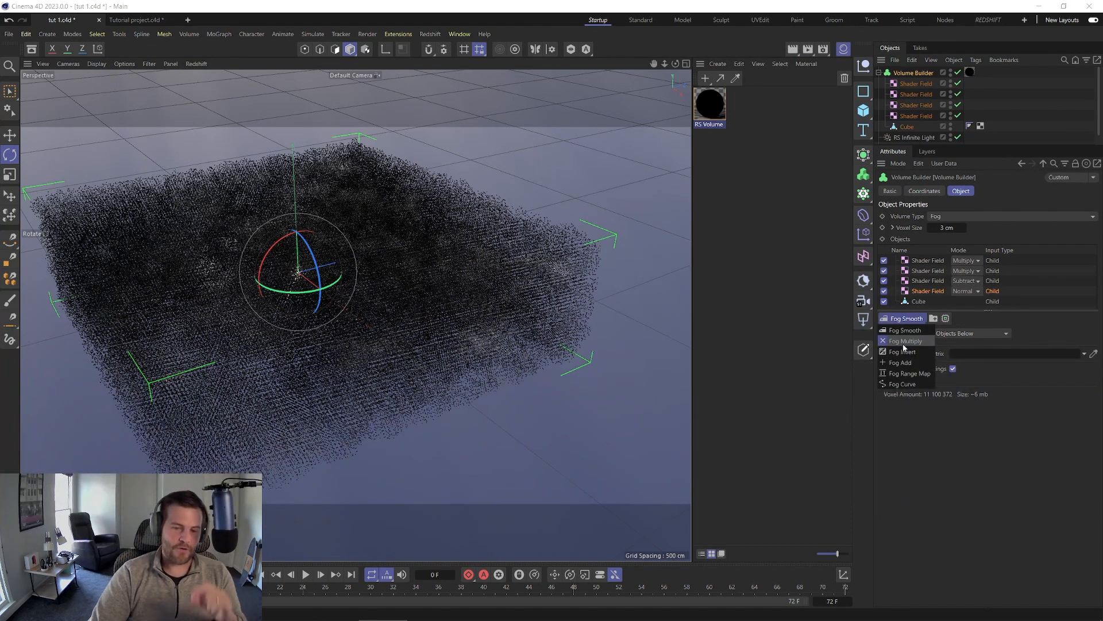
left_click(905, 342)
Step: Open the Redshift RenderView and place it over the viewport, clear of the Volume Builder's settings
left_click(430, 33)
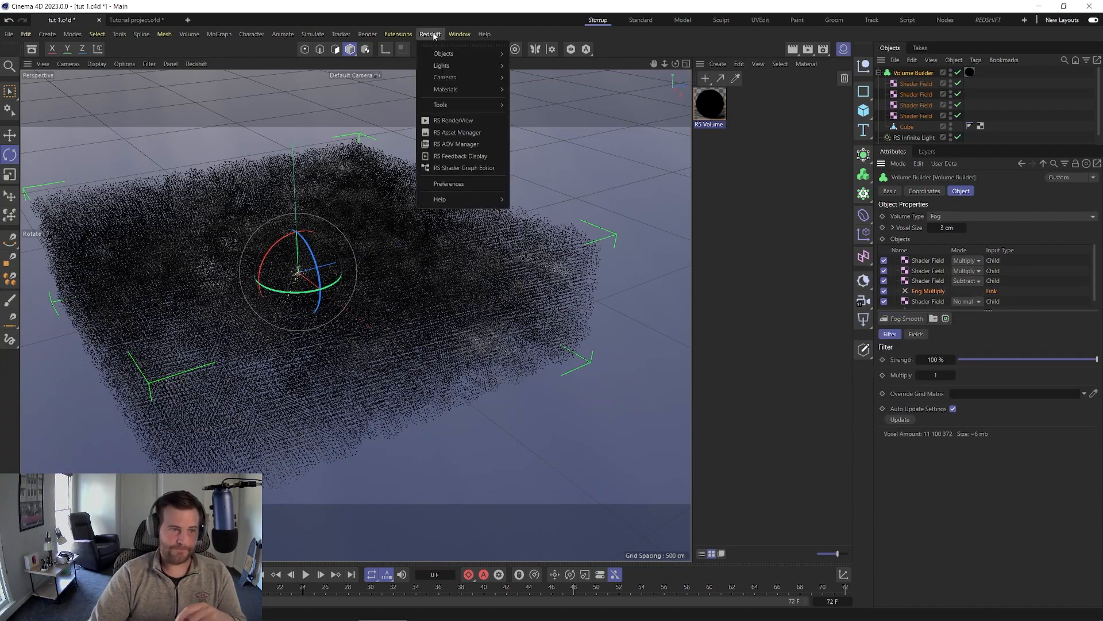
left_click(454, 122)
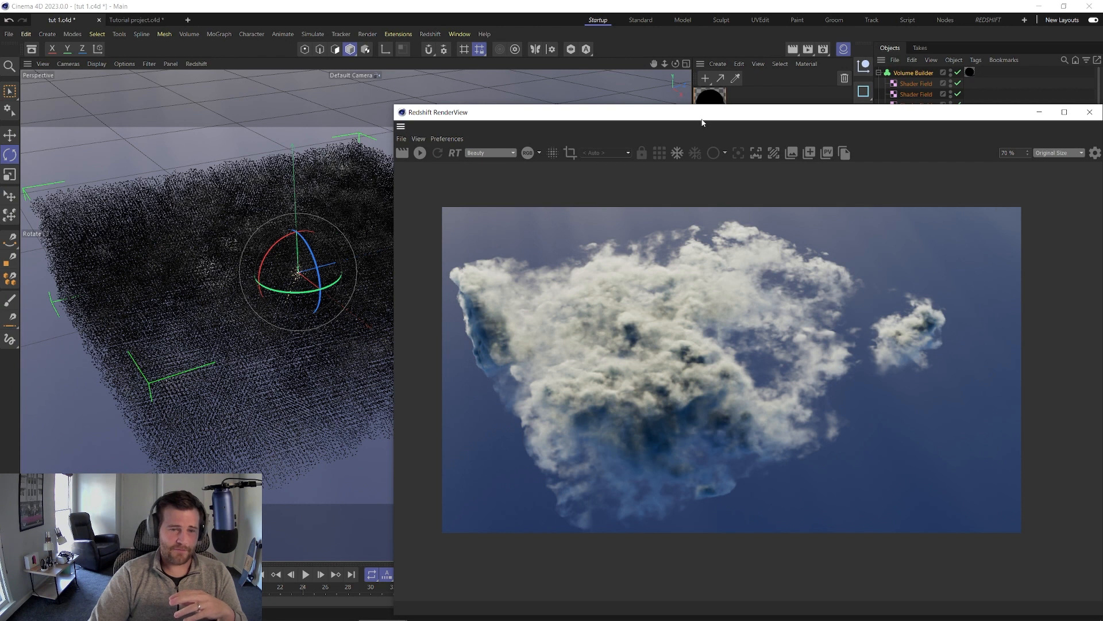
left_click_drag(702, 119, 452, 62)
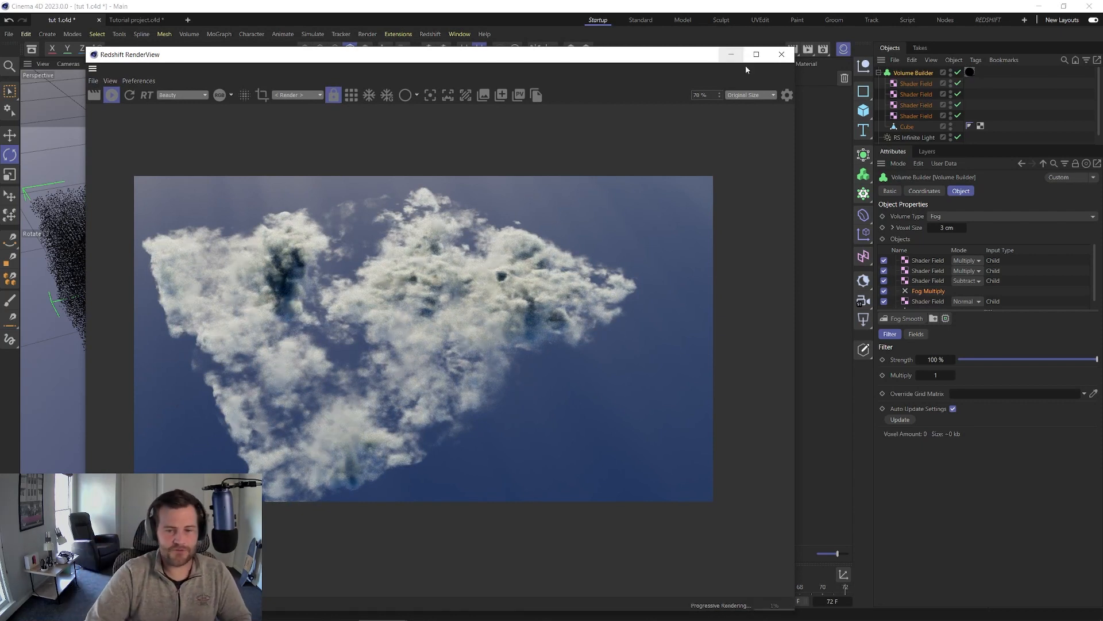
Step: Move Fog Multiply to the head of the Volume Builder's object list and set its Multiply value to 1.6
left_click_drag(928, 290, 923, 260)
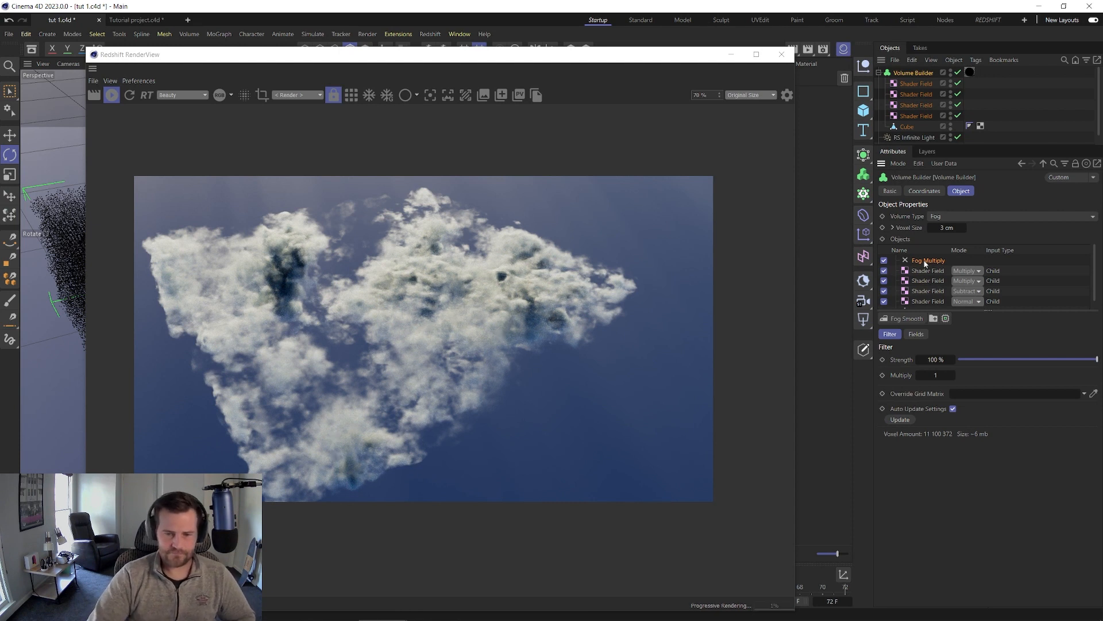
left_click(934, 375)
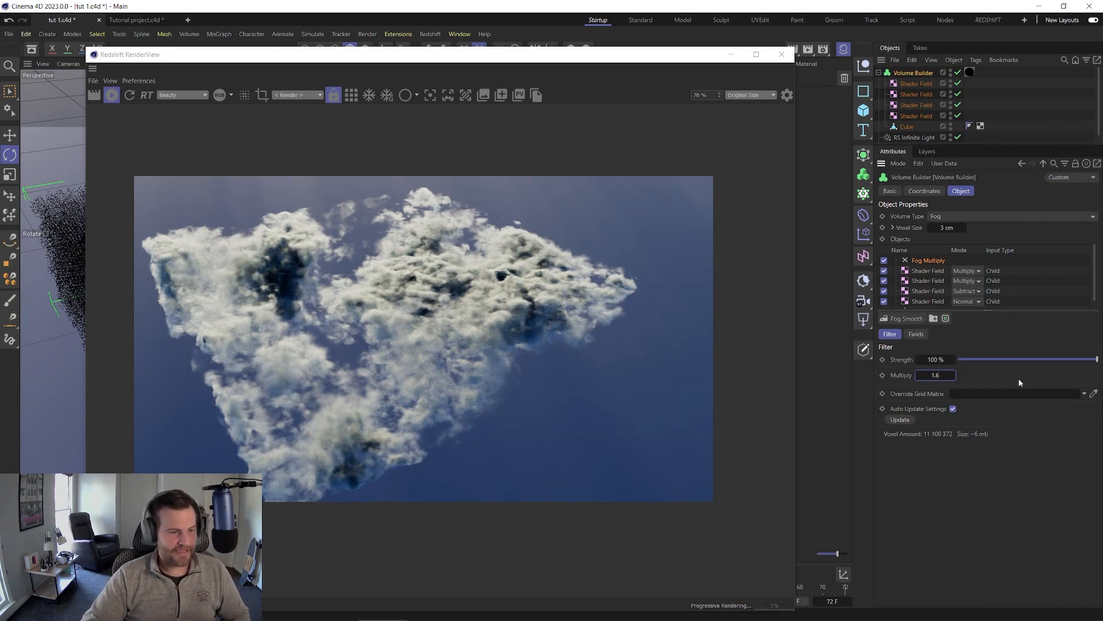
Step: Try the Fog Multiply filter's Multiply value at 0.6, 0.1 and 5
left_click(944, 376)
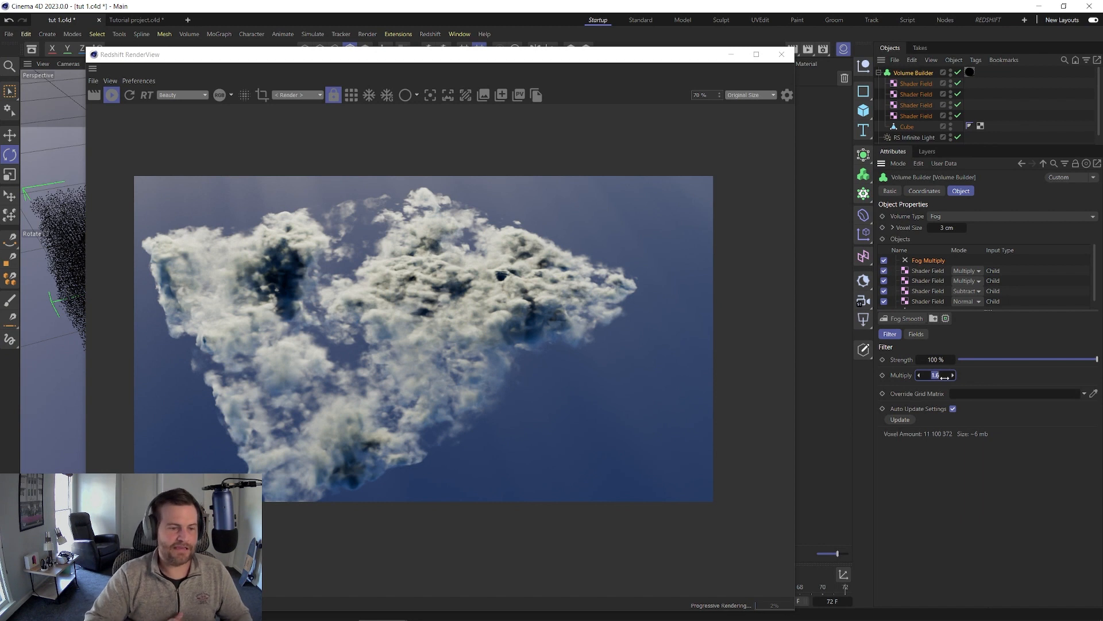
key("BackSpace")
type("0.6")
key("Return")
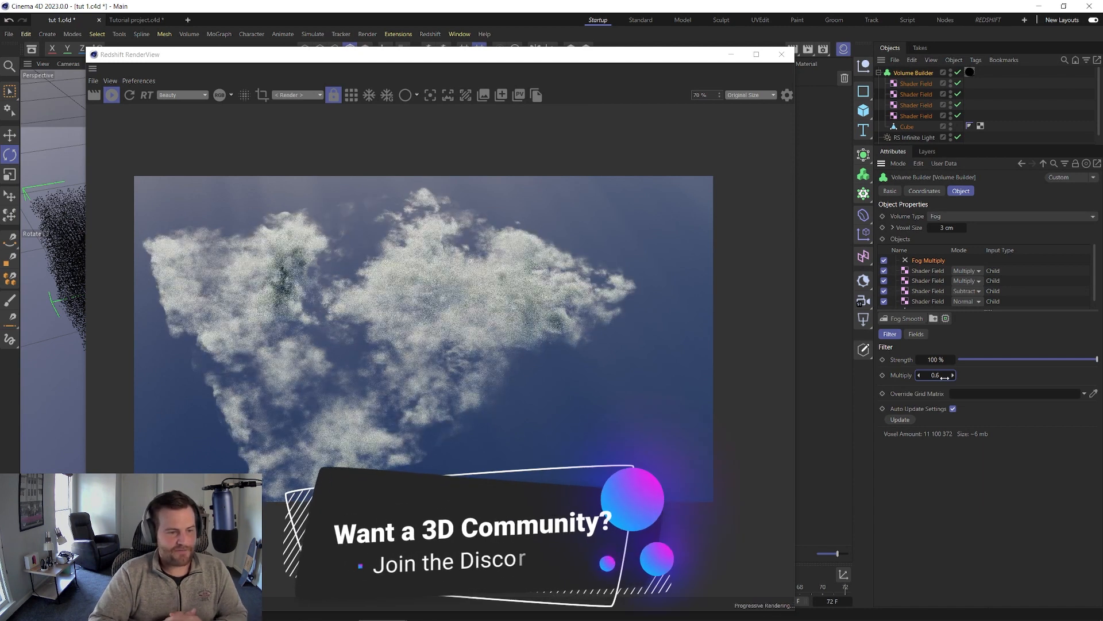
double_click(945, 377)
type("0.1")
key("Return")
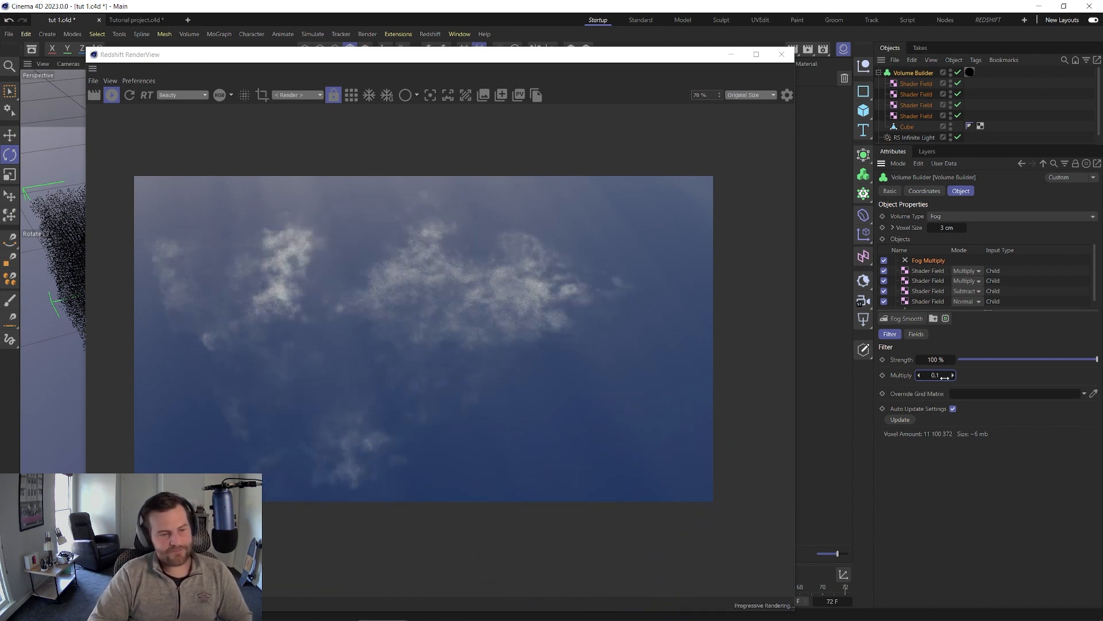
left_click(945, 377)
type("5")
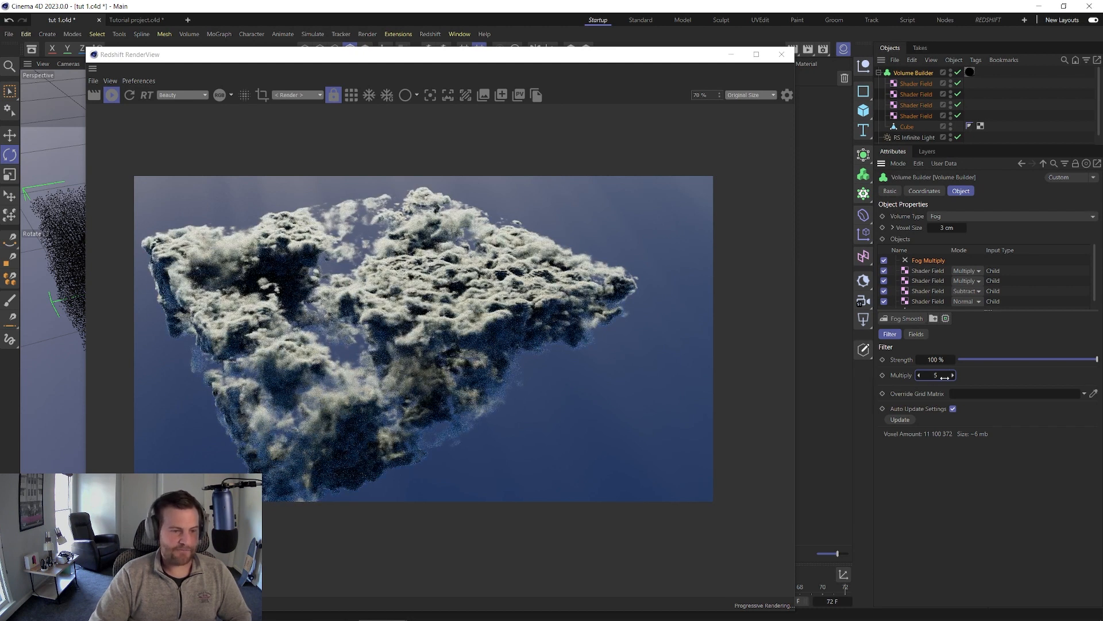
Step: Set the Fog Multiply filter's Multiply value back to 1
double_click(944, 377)
type("1")
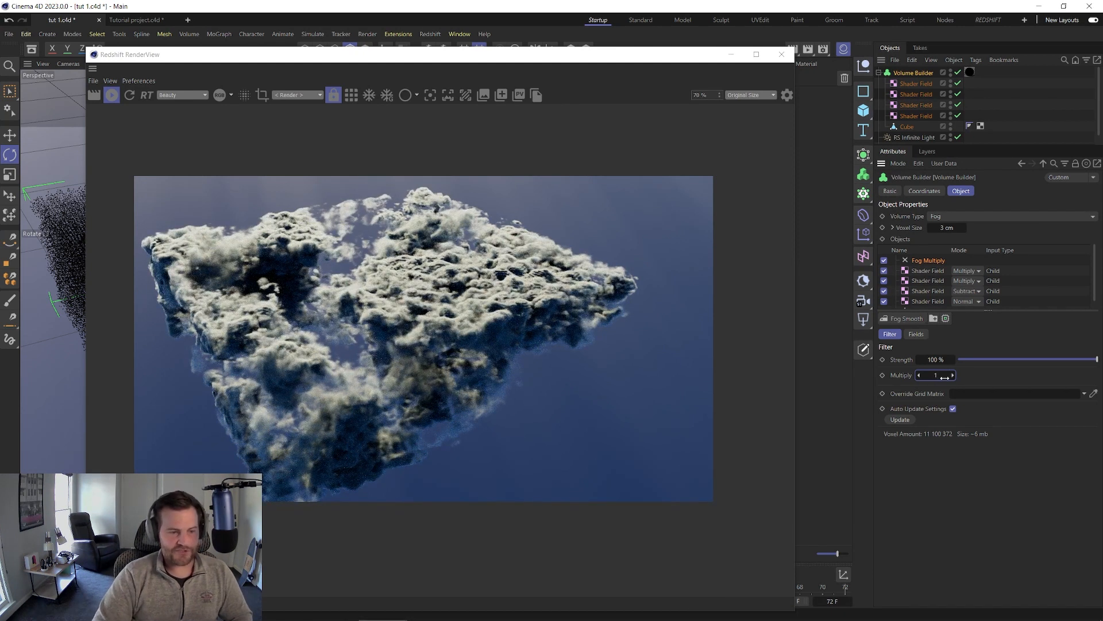
key("Return")
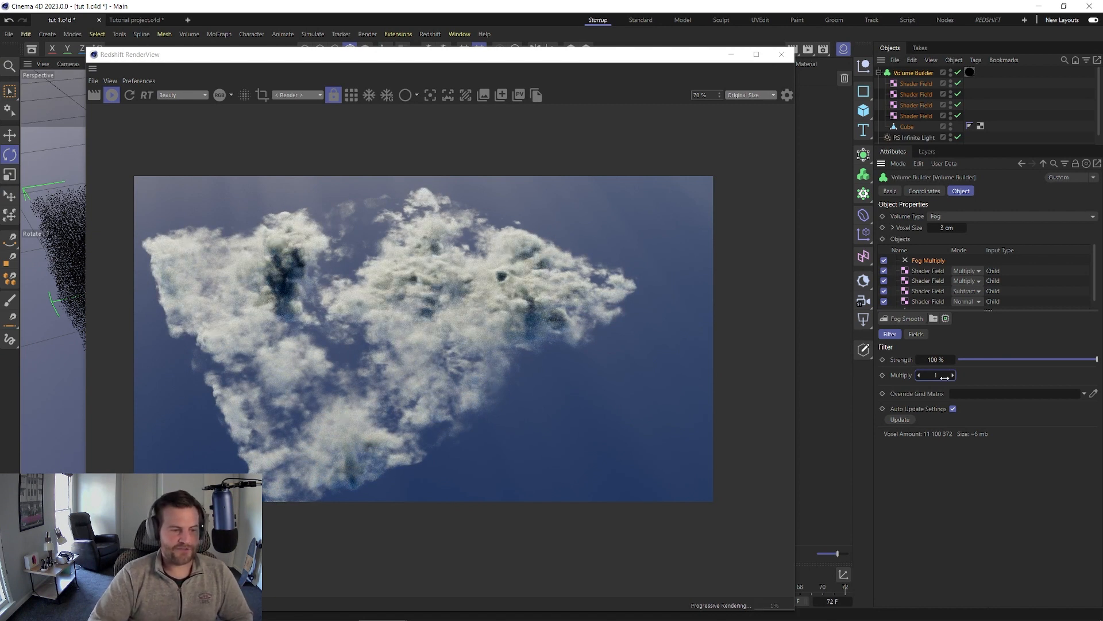
Step: Add a Fog Smooth filter to the Volume Builder and change its Operator to Median
left_click(917, 322)
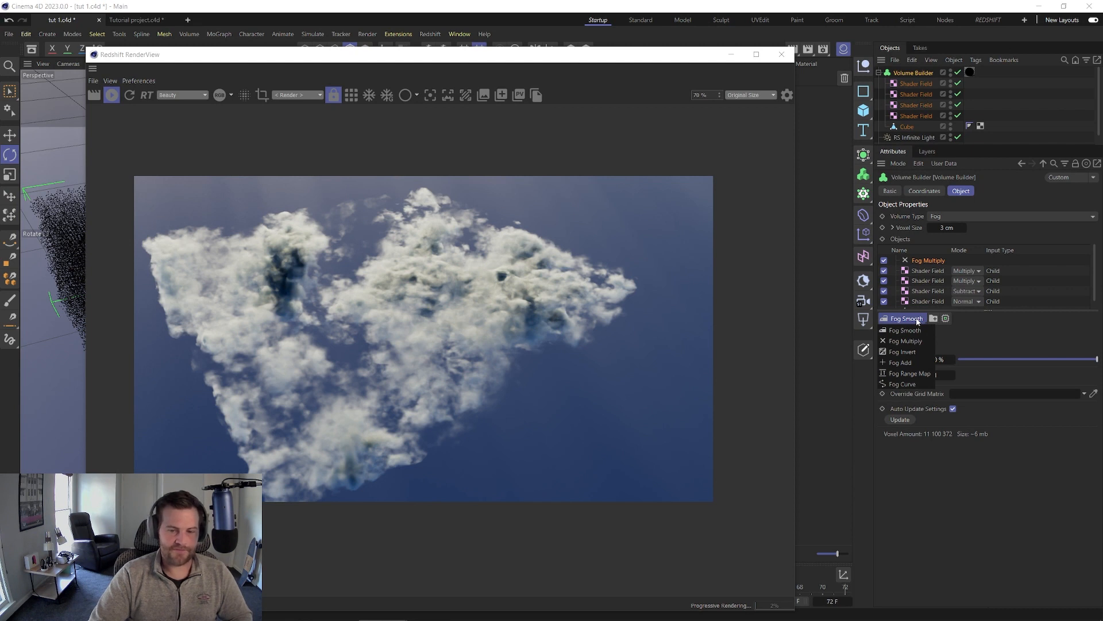
left_click(905, 330)
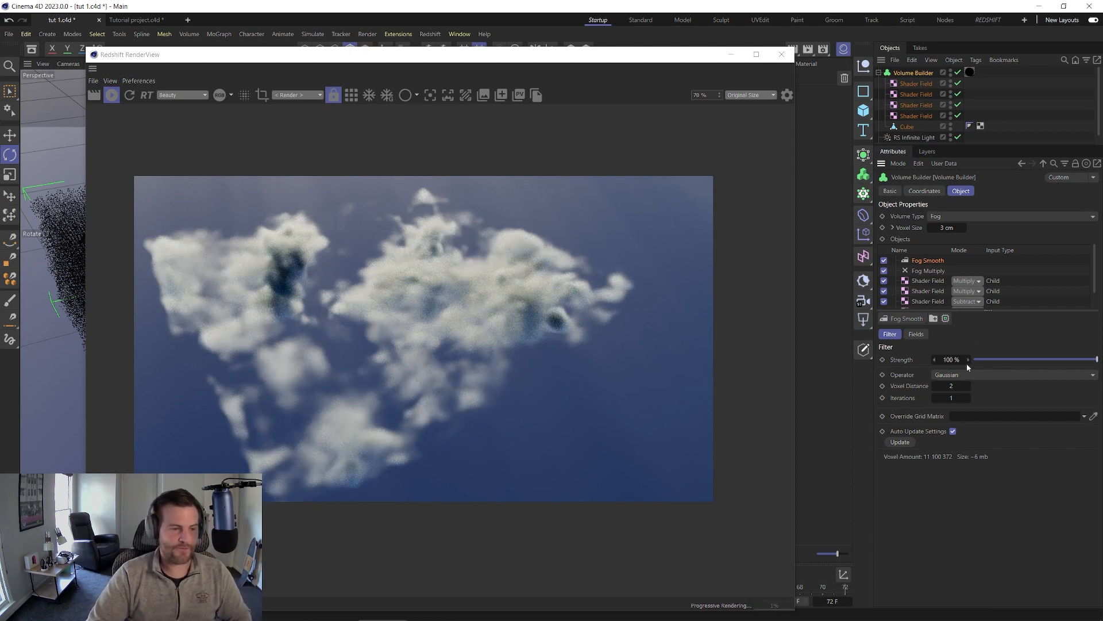
left_click(976, 376)
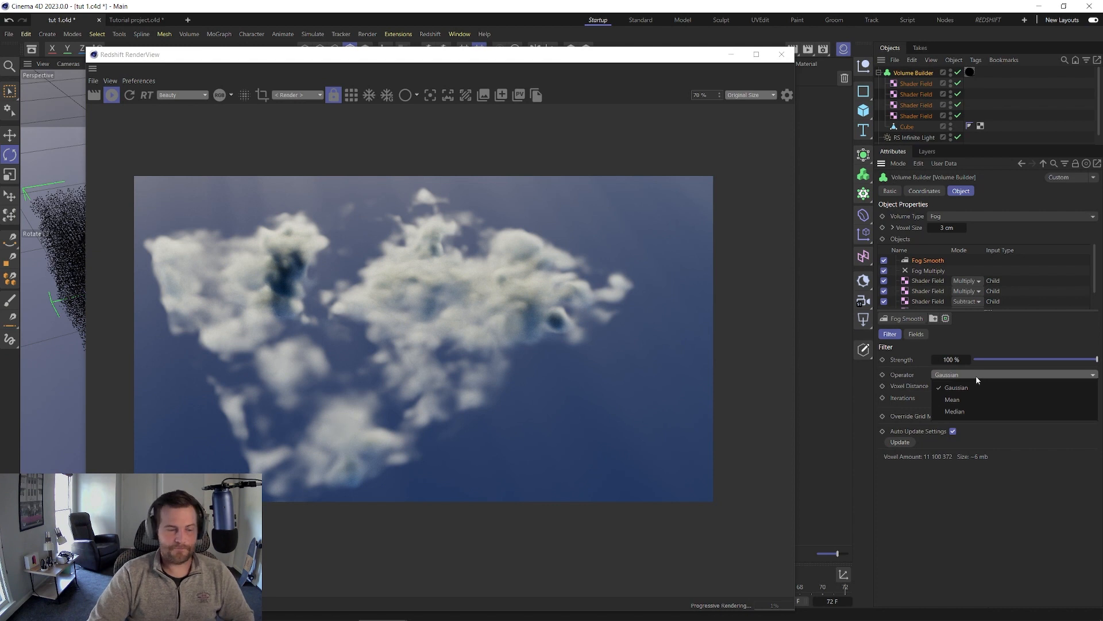
left_click(982, 409)
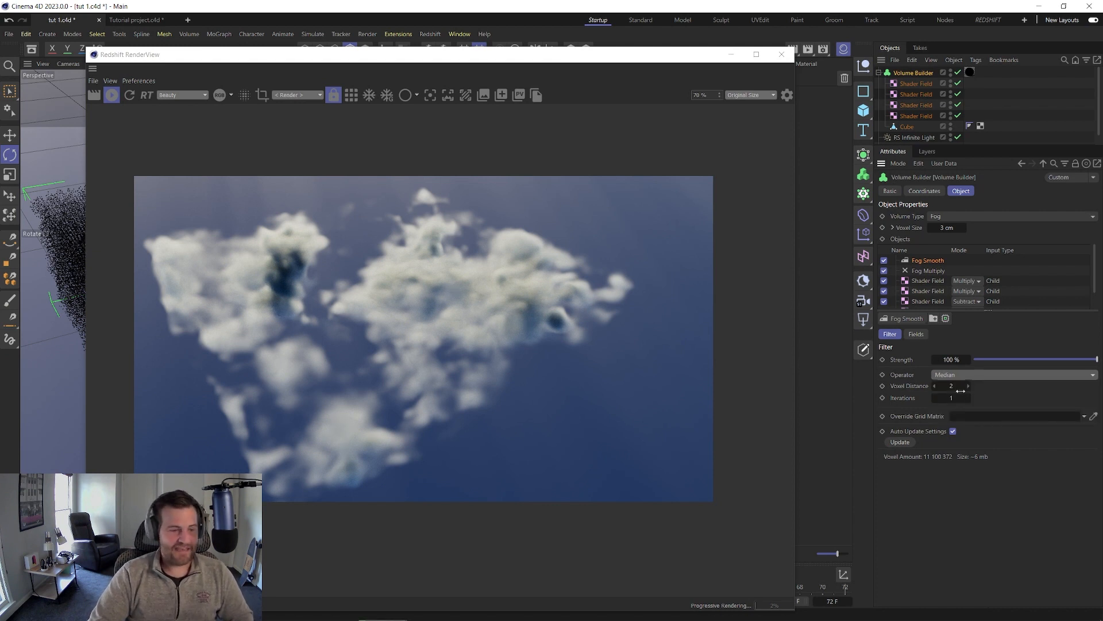
Step: Try the Fog Smooth filter at a Strength of 10%
left_click(951, 360)
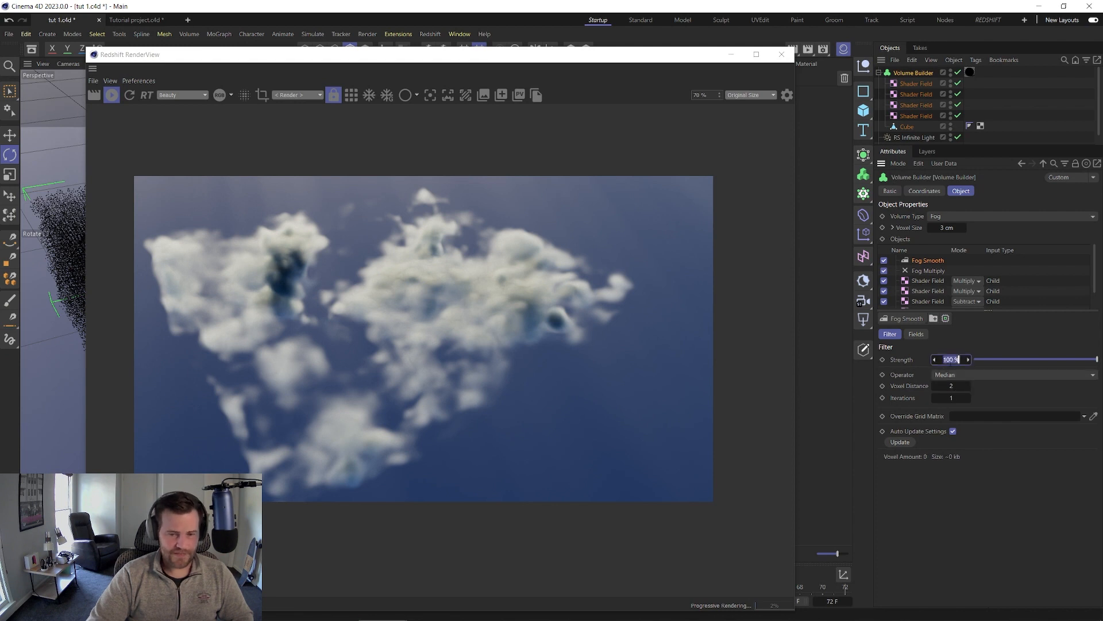
type("10")
key("Return")
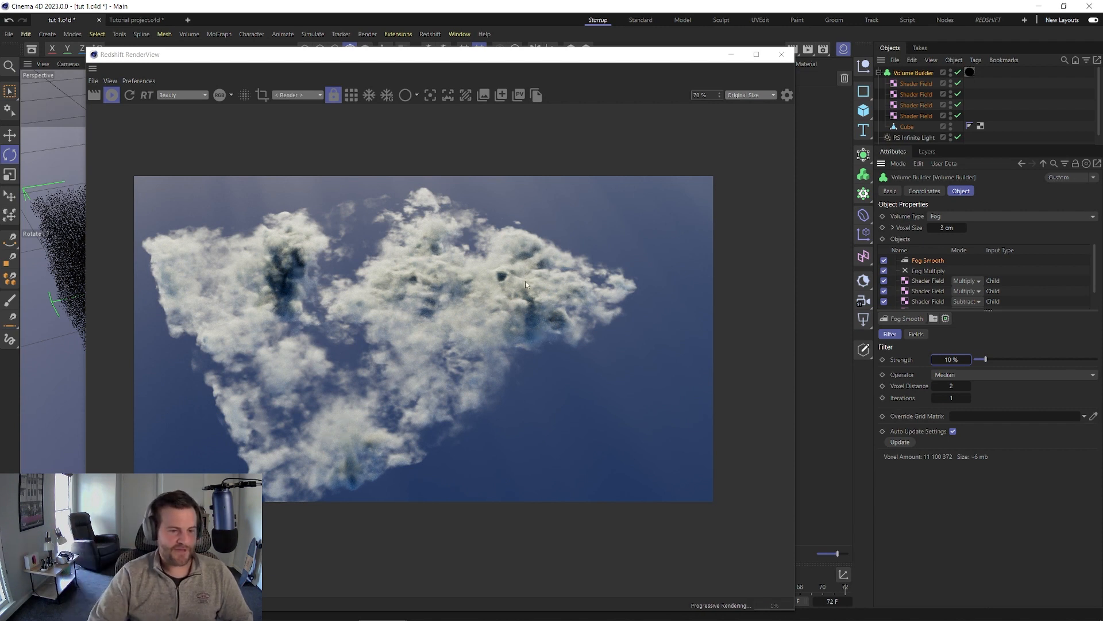
Step: Set the Fog Smooth filter's Strength to 30% and its Iterations to 2
double_click(949, 360)
type("30")
key("Return")
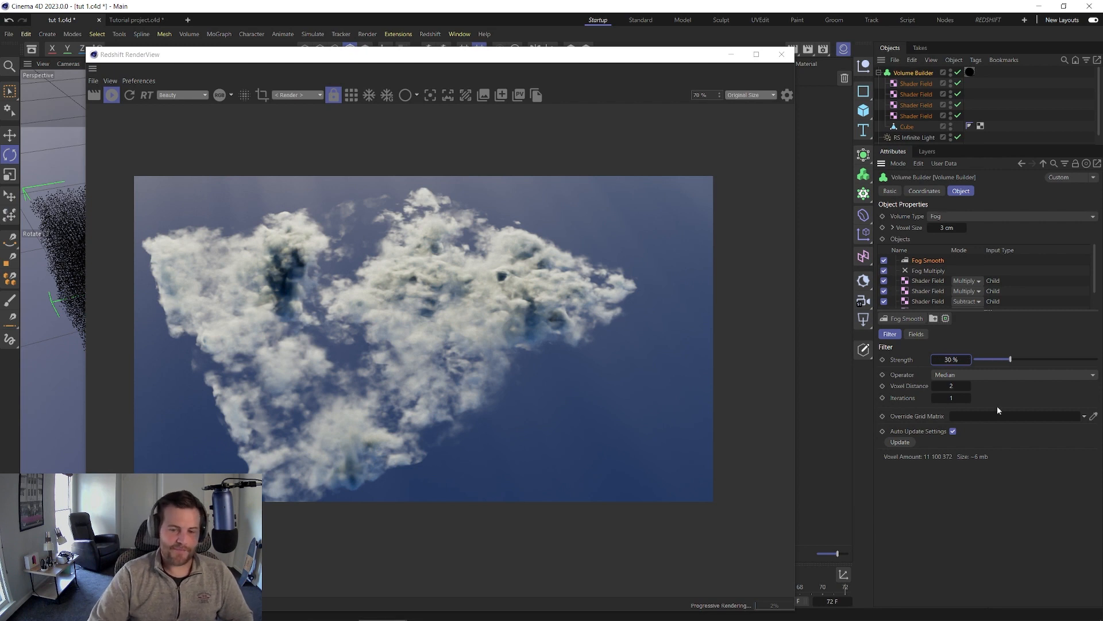
left_click(968, 398)
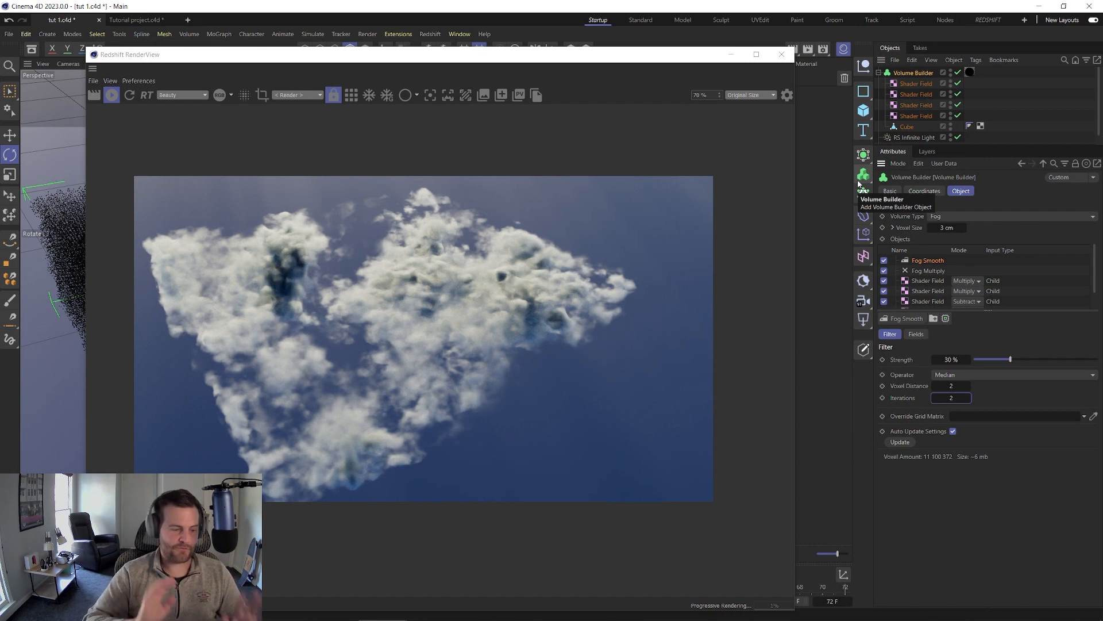
Step: Close the render preview and start exporting the selected Volume Builder as a VDB volume, accepting the volume export settings
left_click(782, 55)
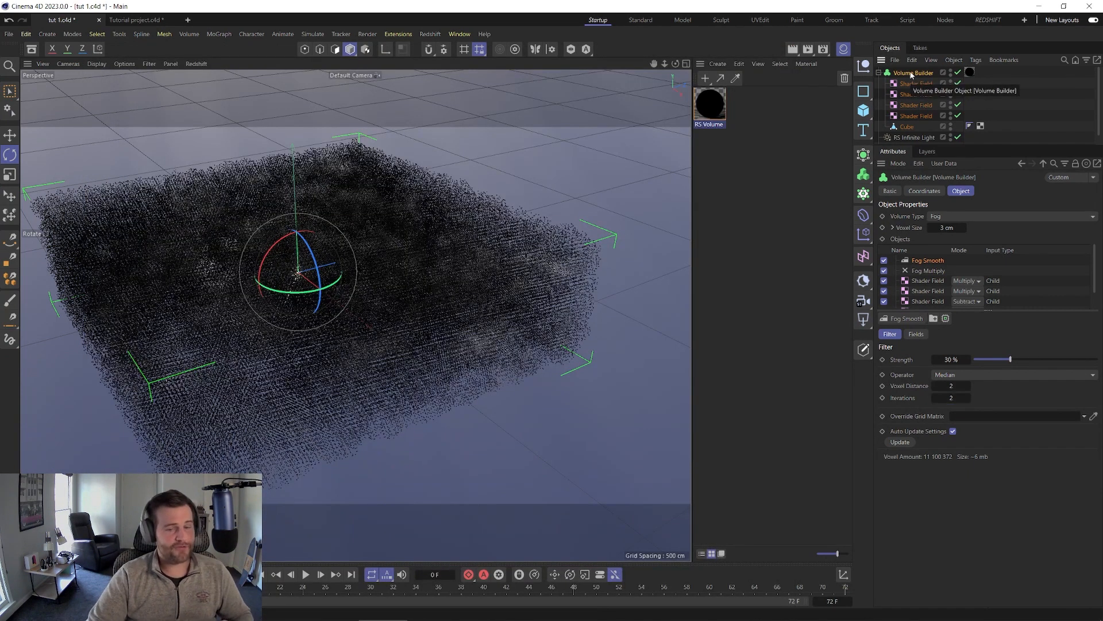
left_click(8, 34)
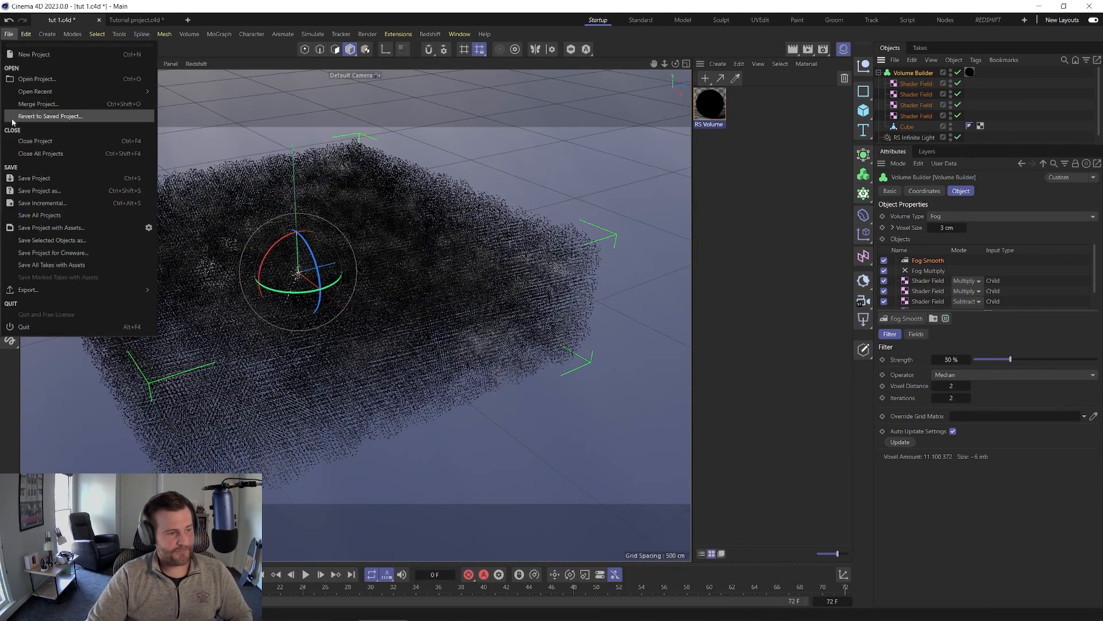
mouse_move(69, 292)
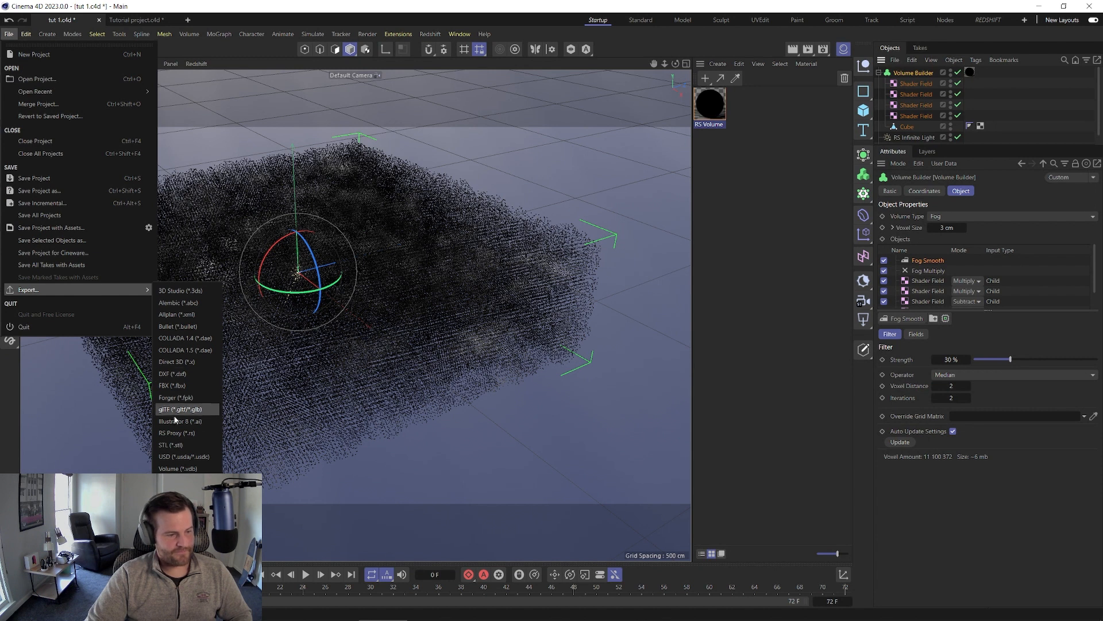
left_click(182, 469)
left_click_drag(177, 370, 507, 107)
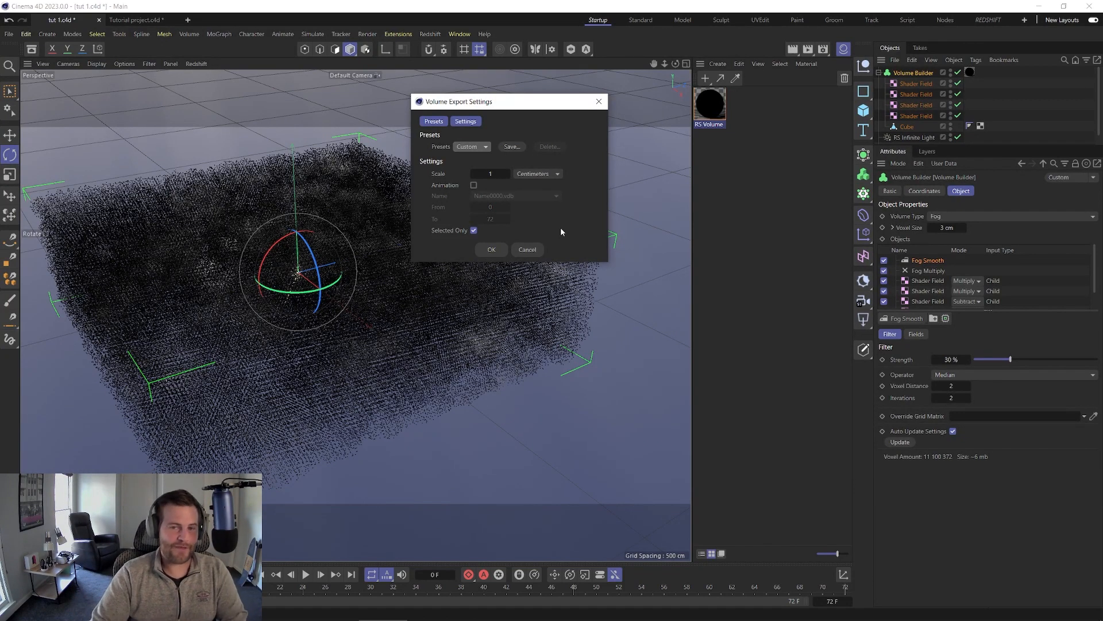
left_click(492, 249)
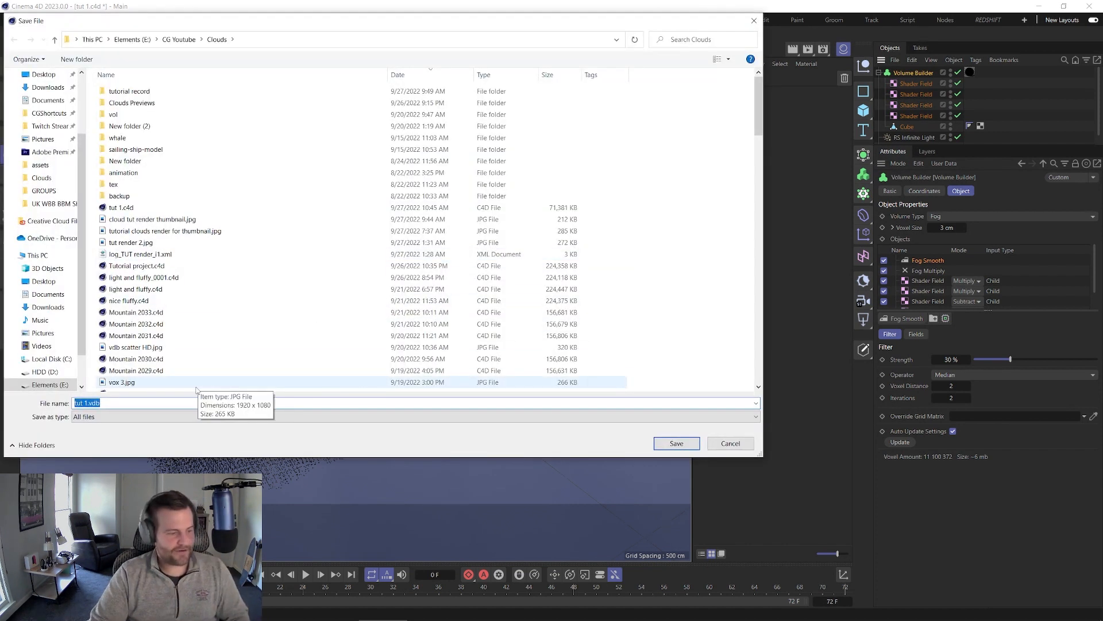
Step: Save the exported volume as CLOUD FROM TUT in the Clouds folder
type("CKOUD FROM TUT")
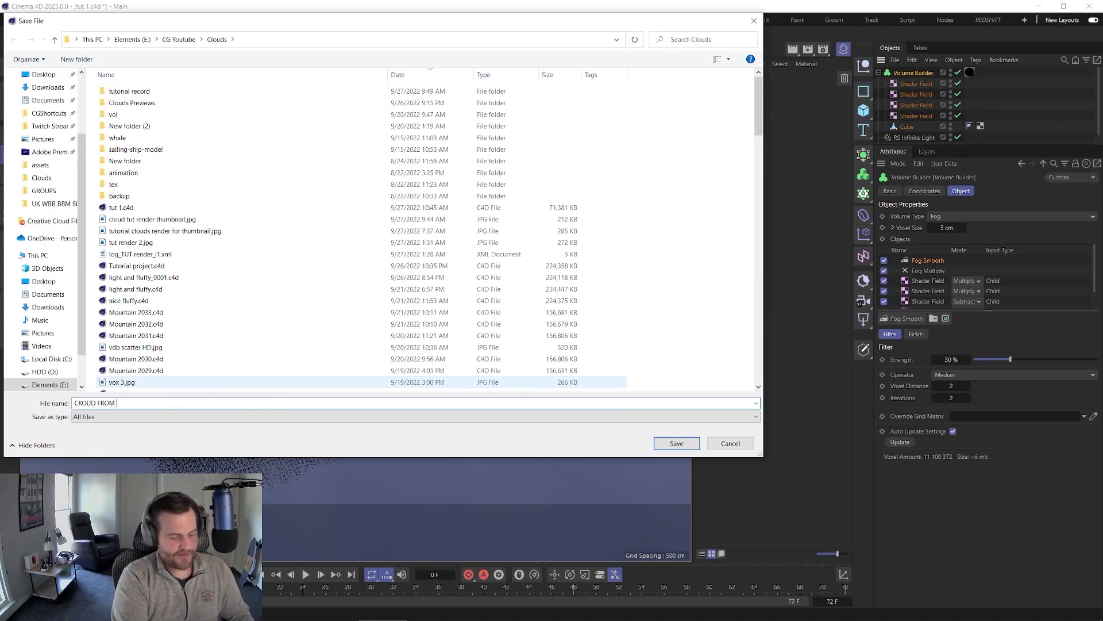
left_click(85, 403)
key("BackSpace")
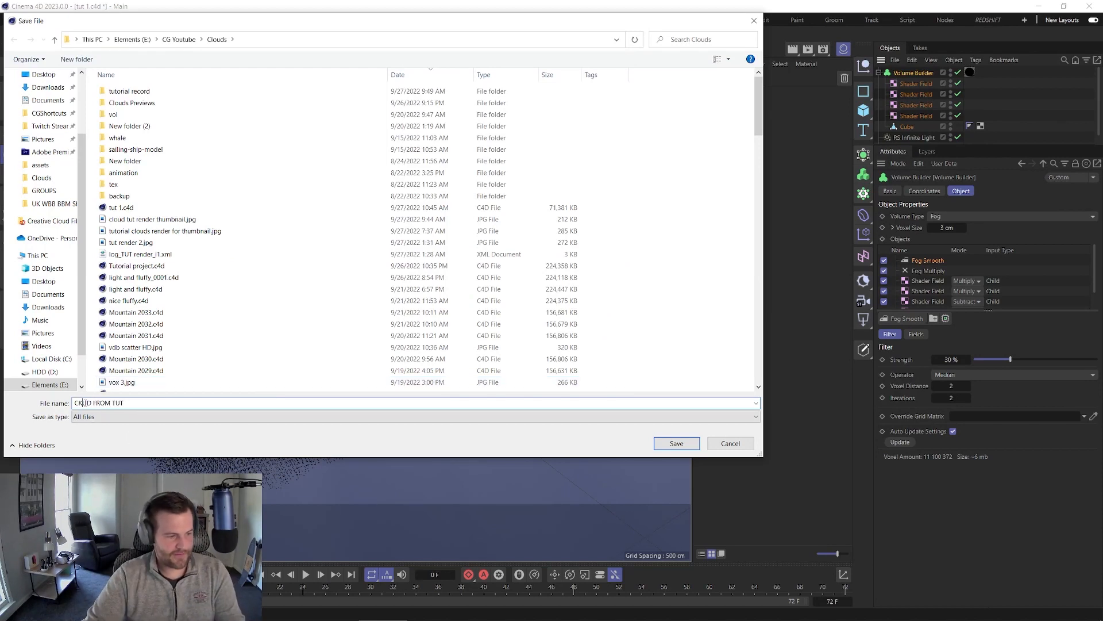
key("BackSpace")
type("LO")
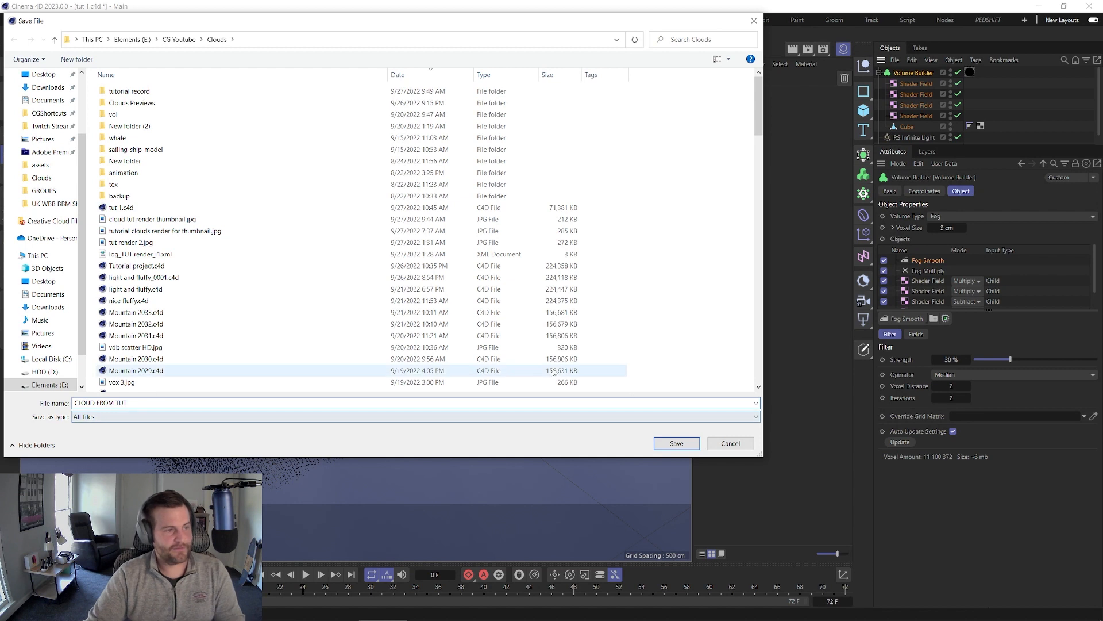
left_click(670, 443)
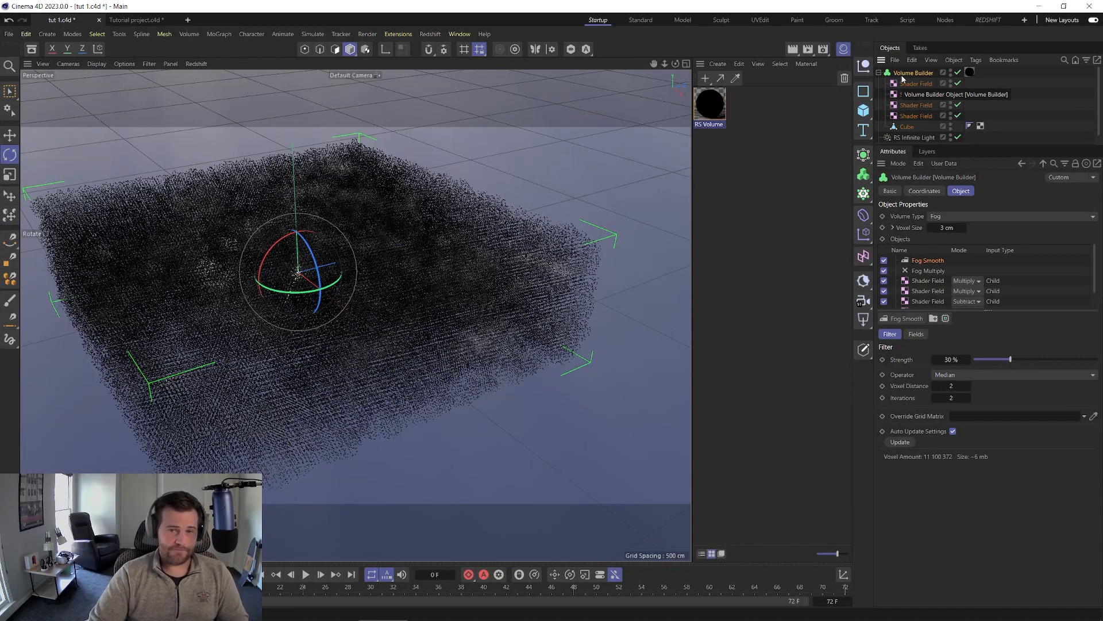
Step: Disable the Volume Builder and its Shader Fields, hide the Cube, and collapse the hierarchy
left_click_drag(958, 73, 962, 120)
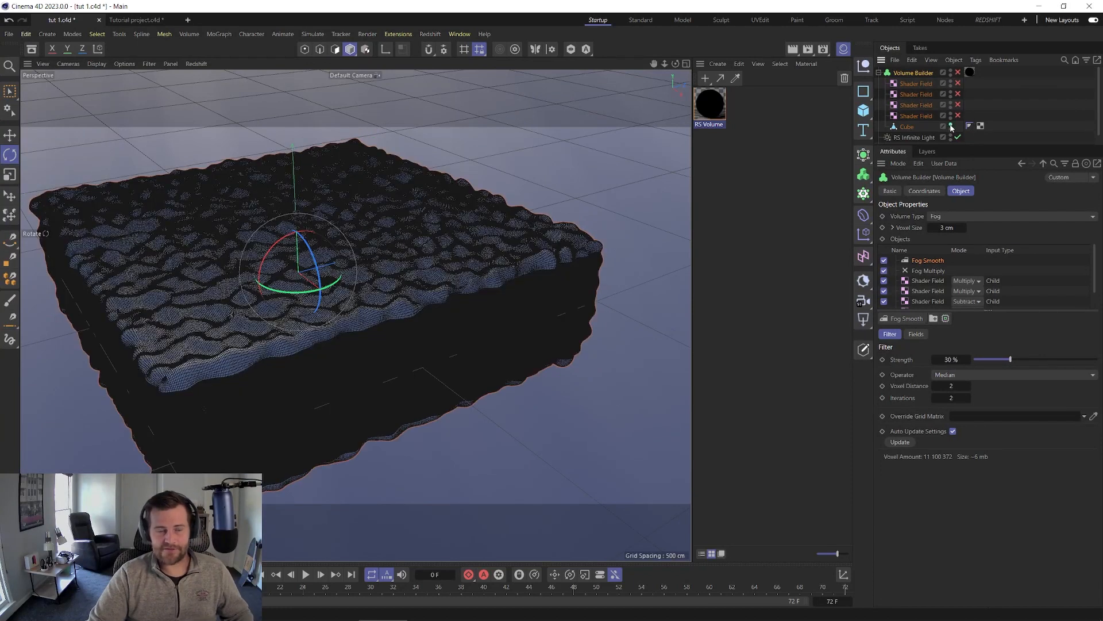
left_click(951, 124)
left_click(880, 73)
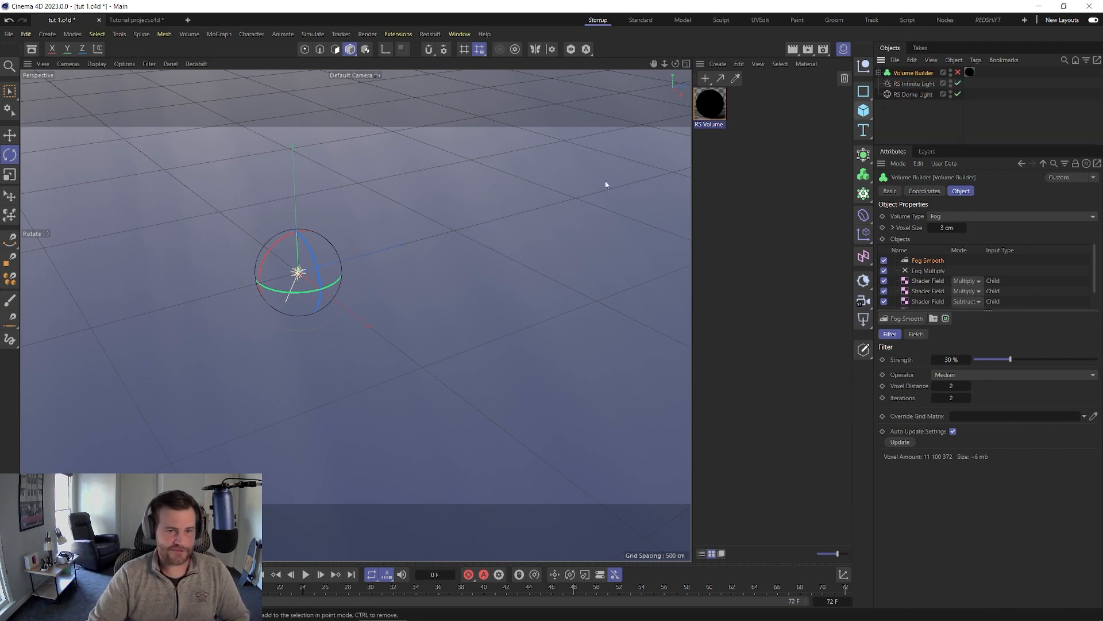
Step: Add a Redshift RS Volume object and load CLOUD FROM TUT.vdb from the Clouds folder into its path
left_click(441, 35)
mouse_move(444, 54)
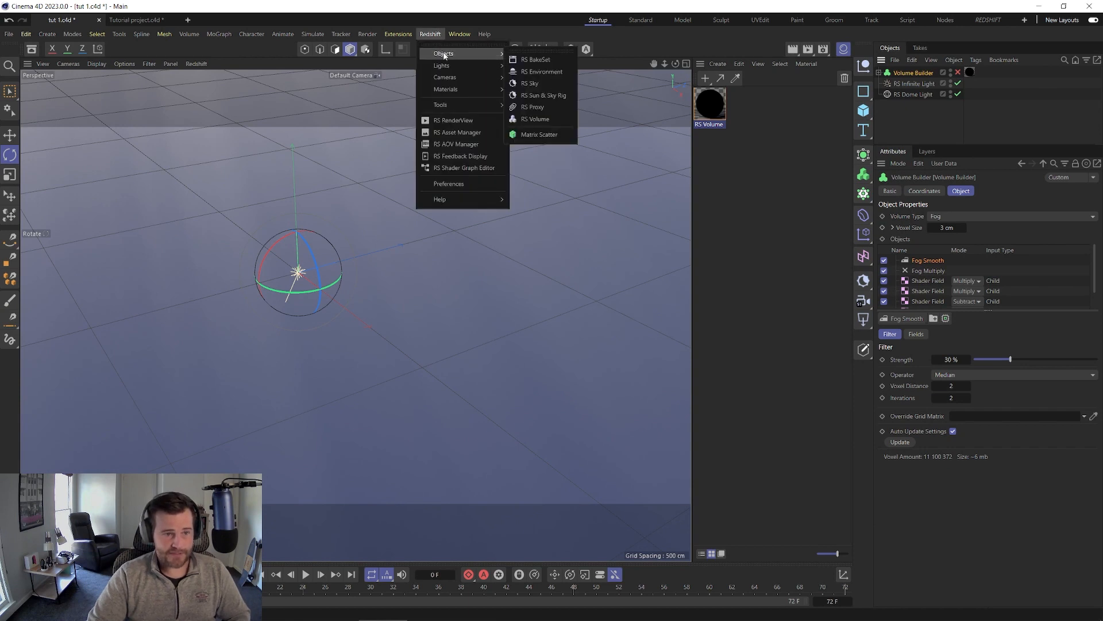
left_click(534, 120)
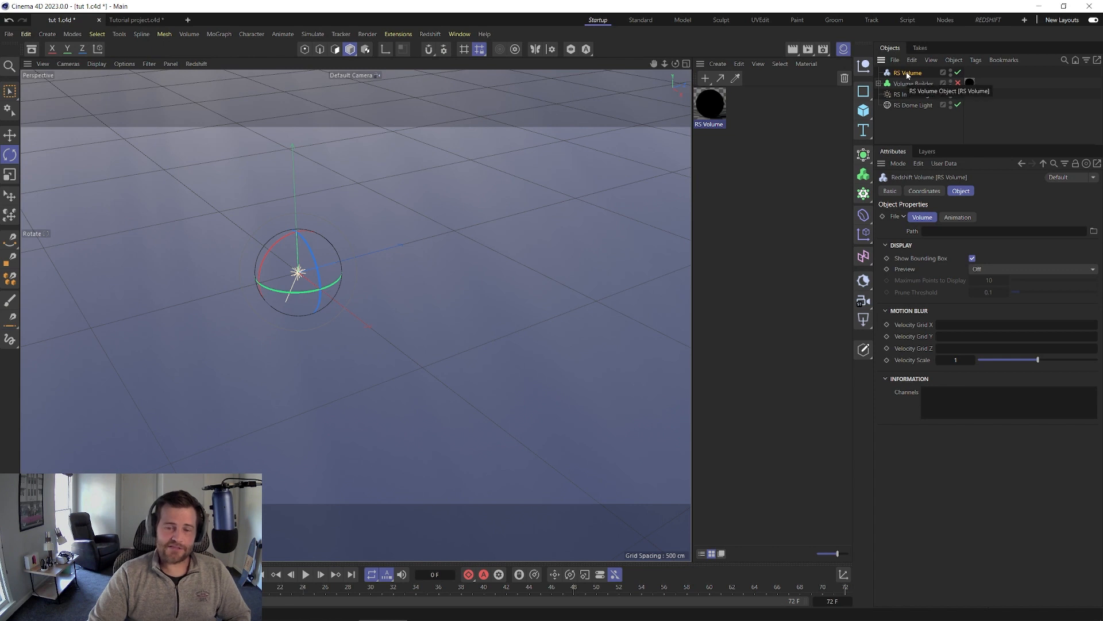
left_click(1093, 231)
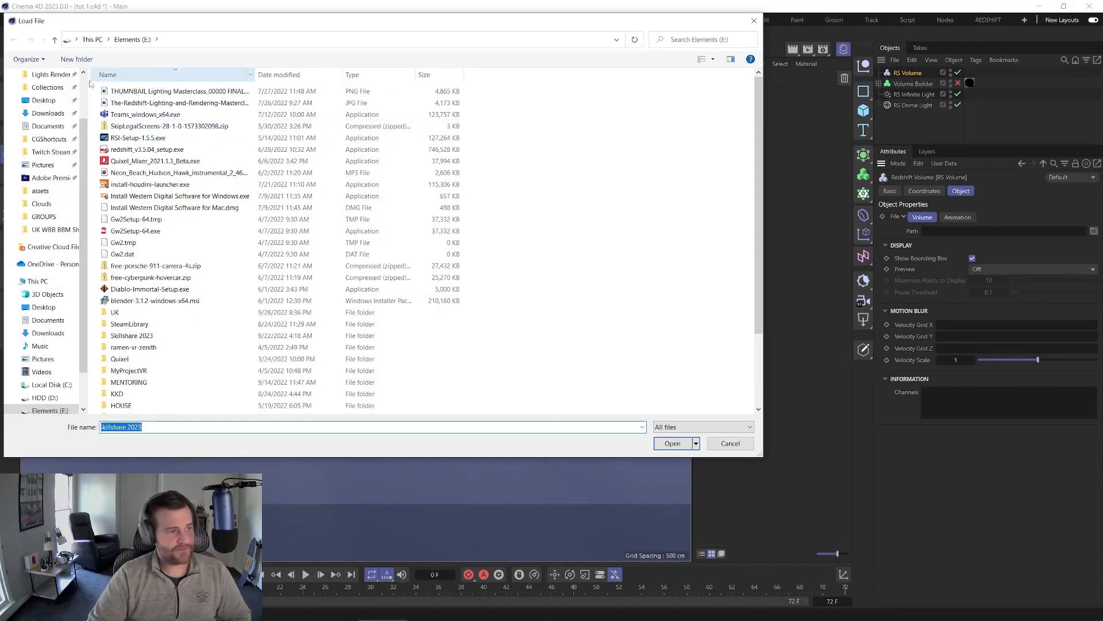
left_click(48, 205)
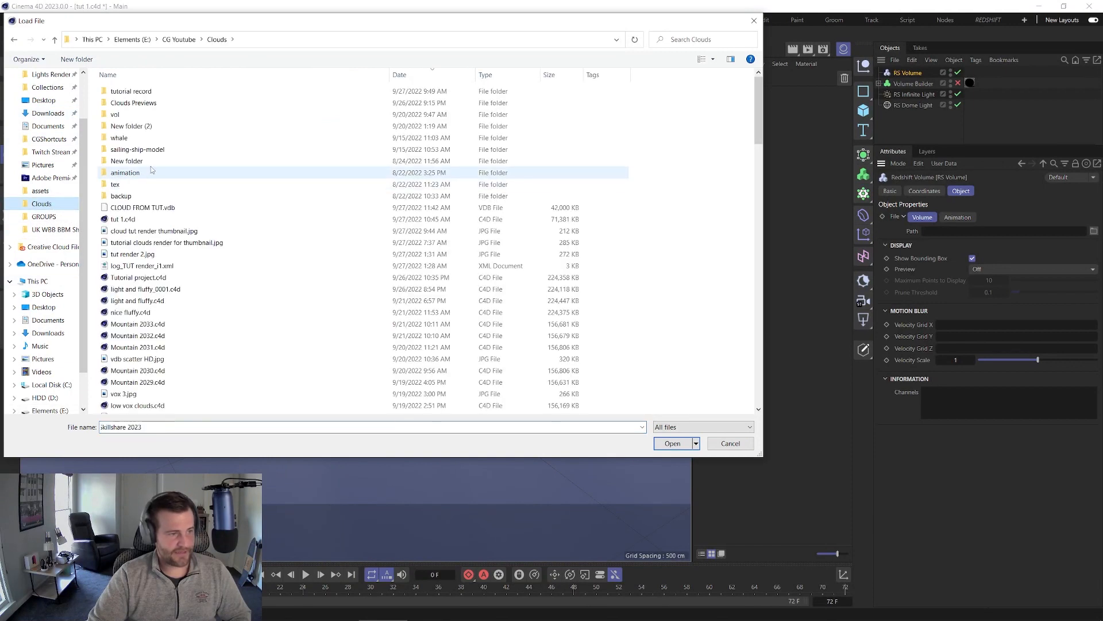
left_click(176, 208)
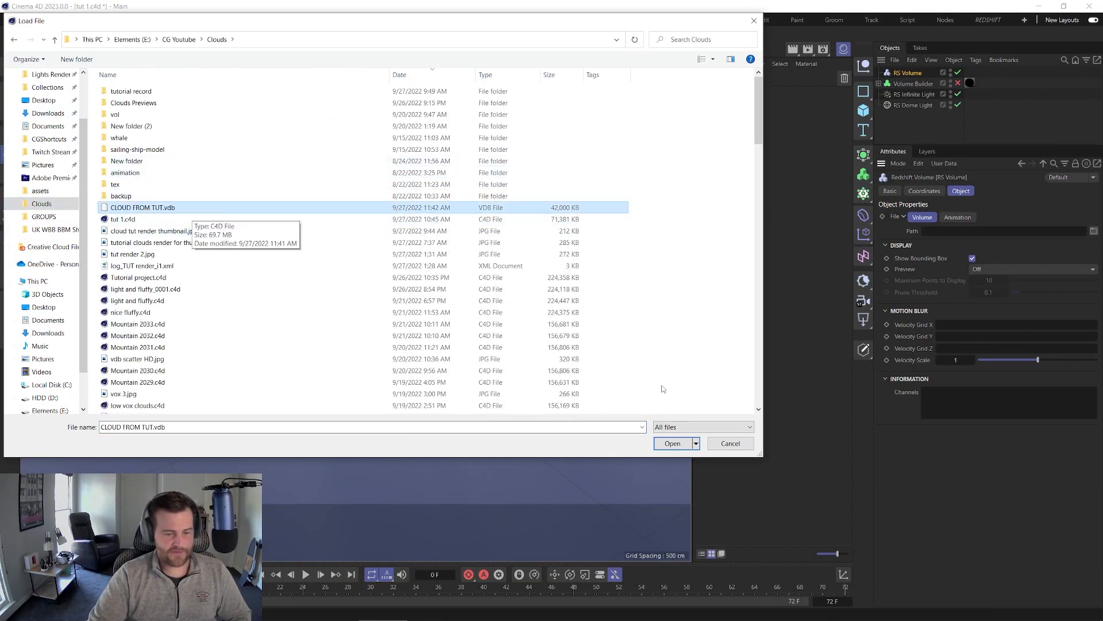
left_click(673, 443)
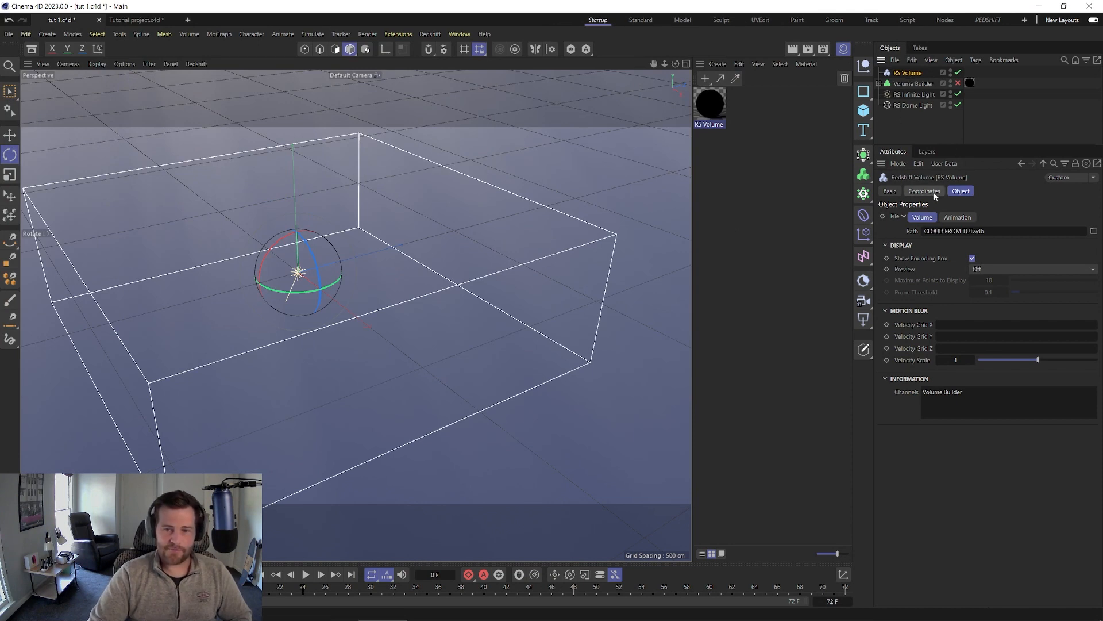
Step: Set the RS Volume's preview to Points with a Prune Threshold of 0.02 and about 2267 maximum points to display
left_click(1000, 270)
left_click(985, 299)
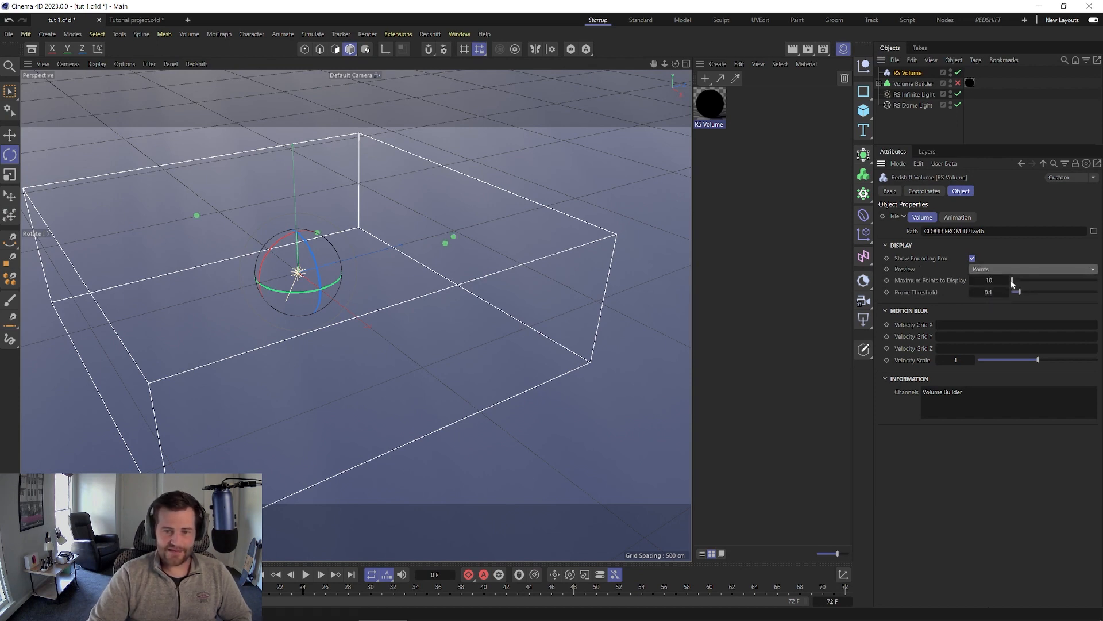
left_click_drag(1020, 292, 1044, 280)
type("0.01")
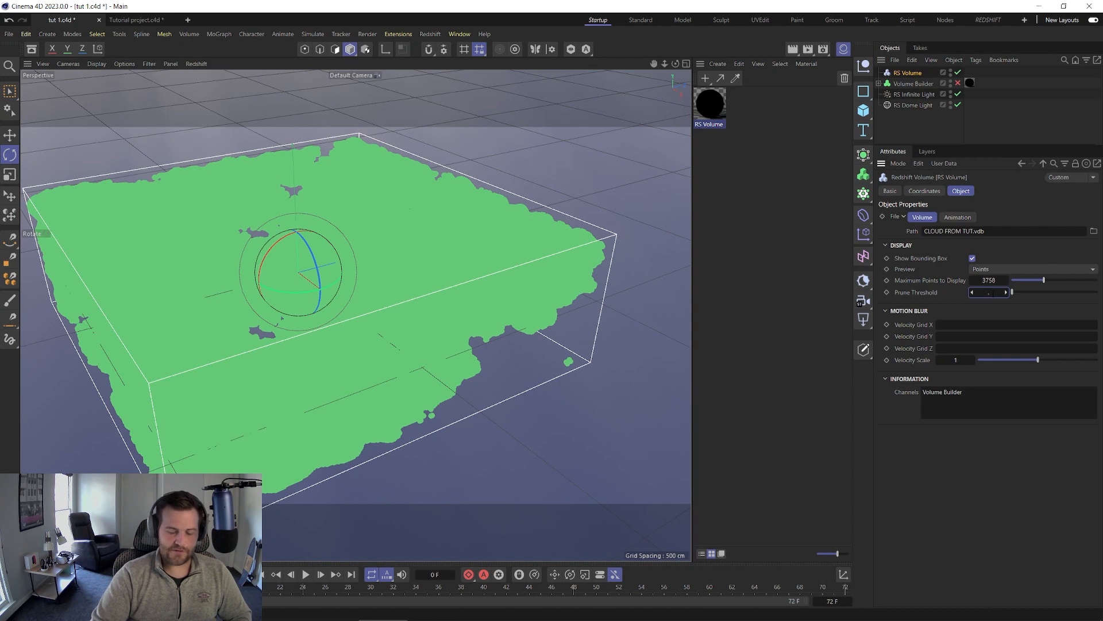
key("Return")
type("0.02")
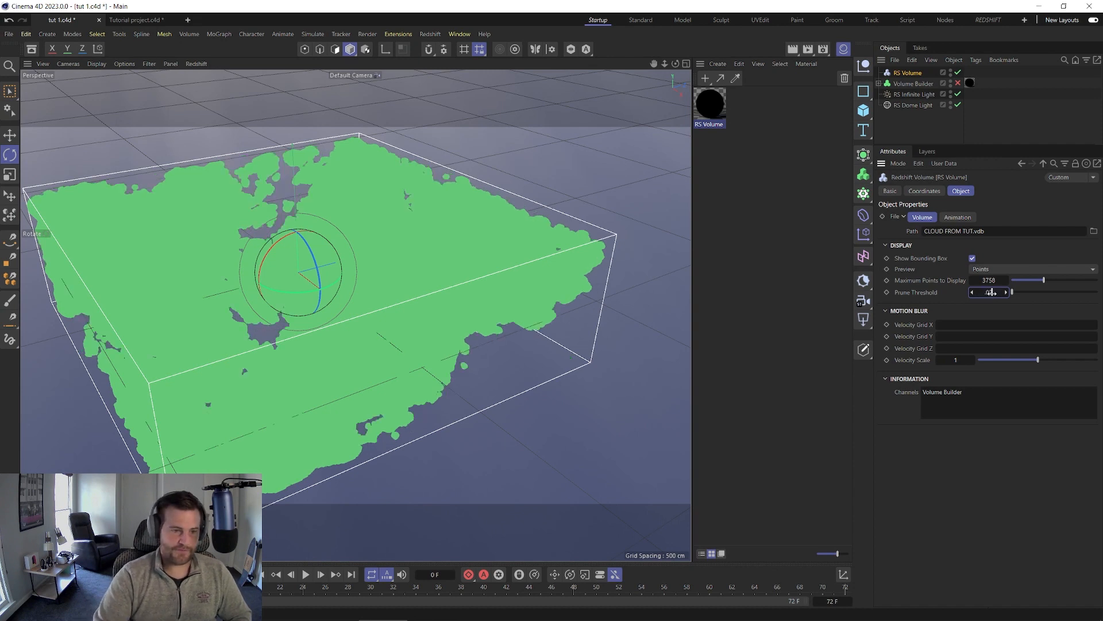
key("Return")
left_click_drag(1043, 281, 1031, 282)
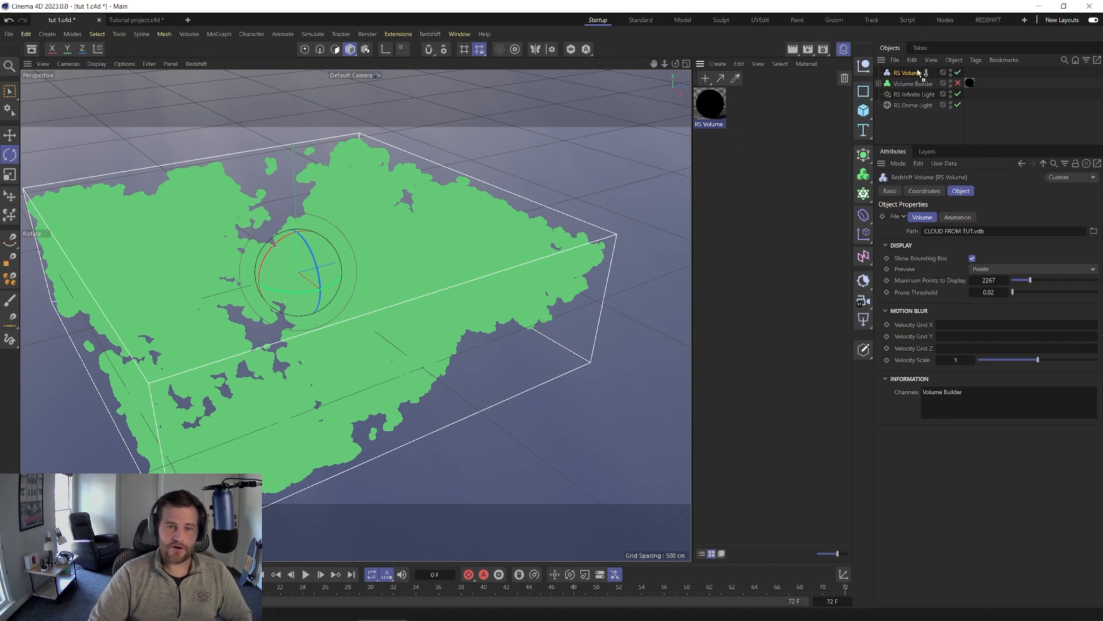
Step: Apply the RS Volume material to the RS Volume object and check it in a live Redshift render
left_click_drag(914, 75, 914, 74)
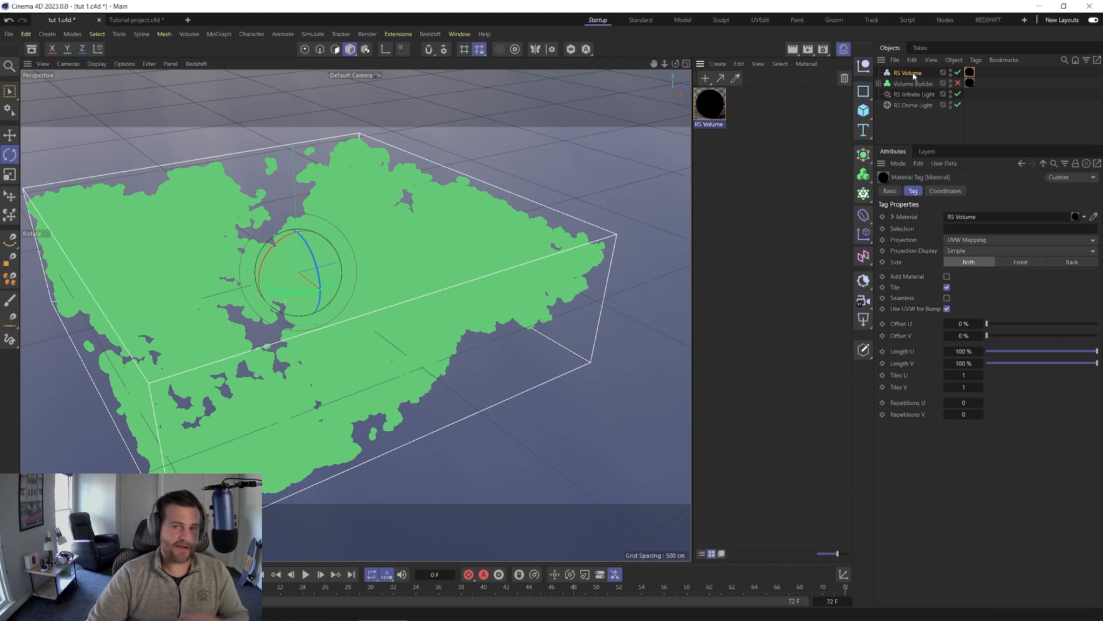
left_click(430, 34)
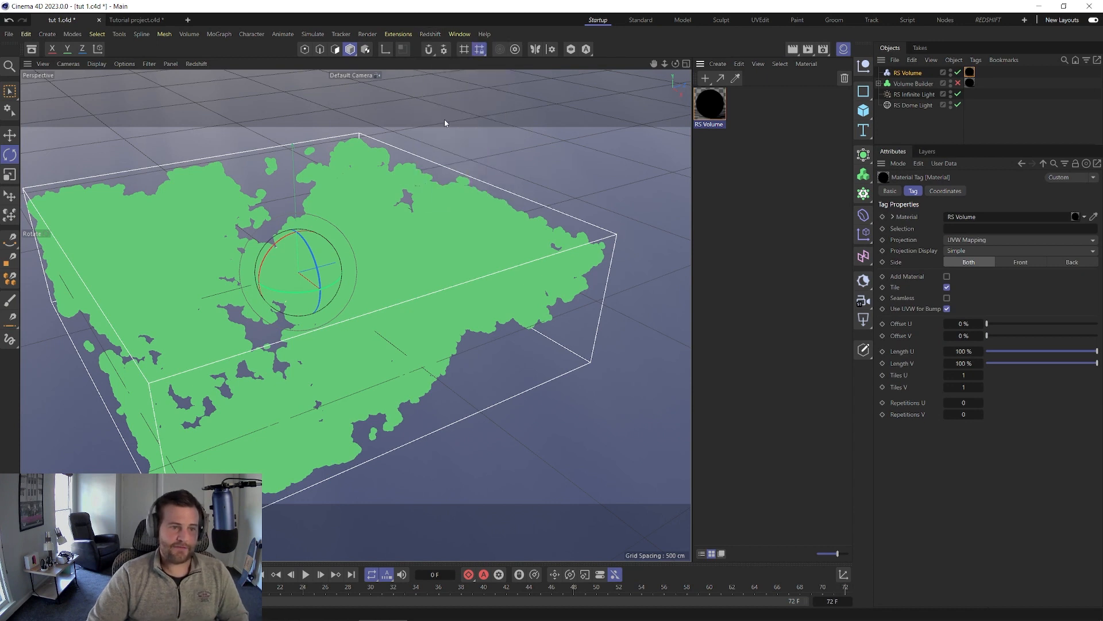
left_click(453, 121)
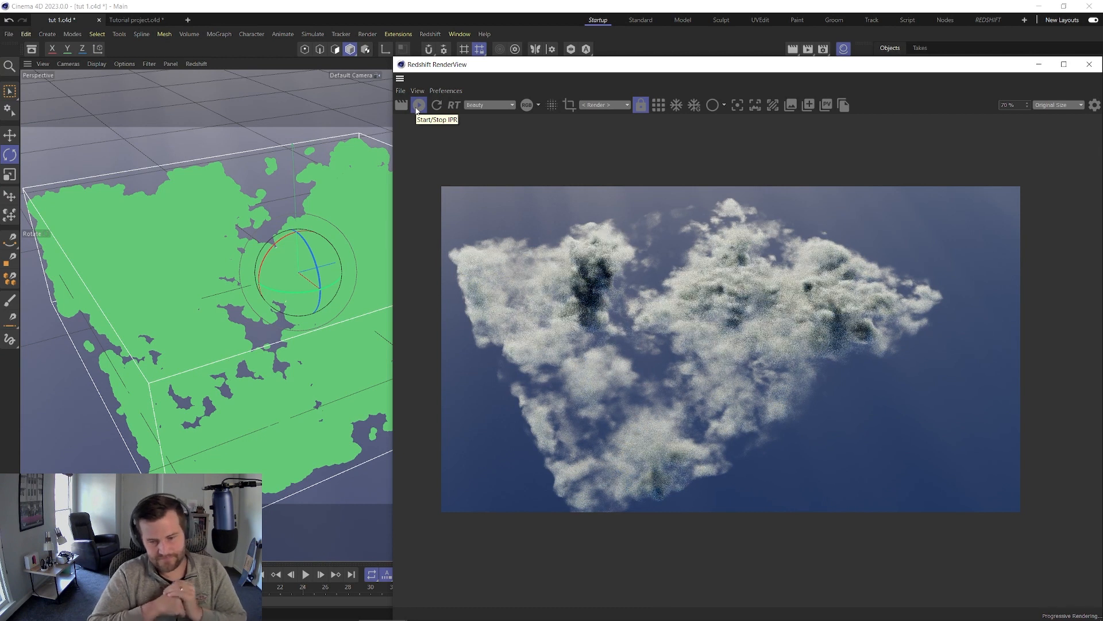
left_click_drag(568, 71, 315, 42)
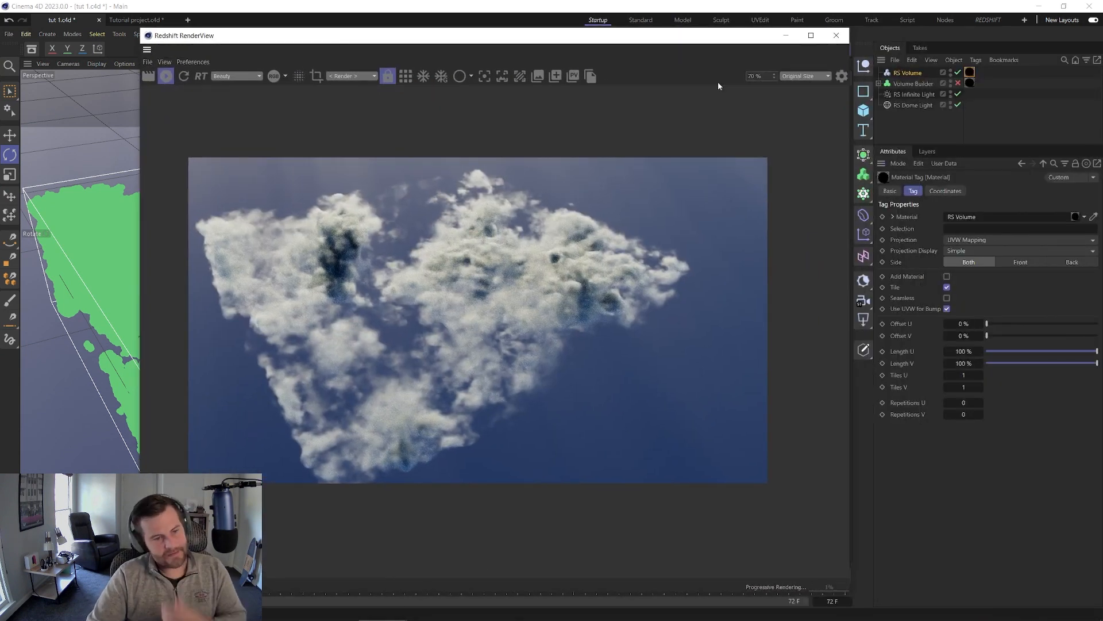
left_click(838, 35)
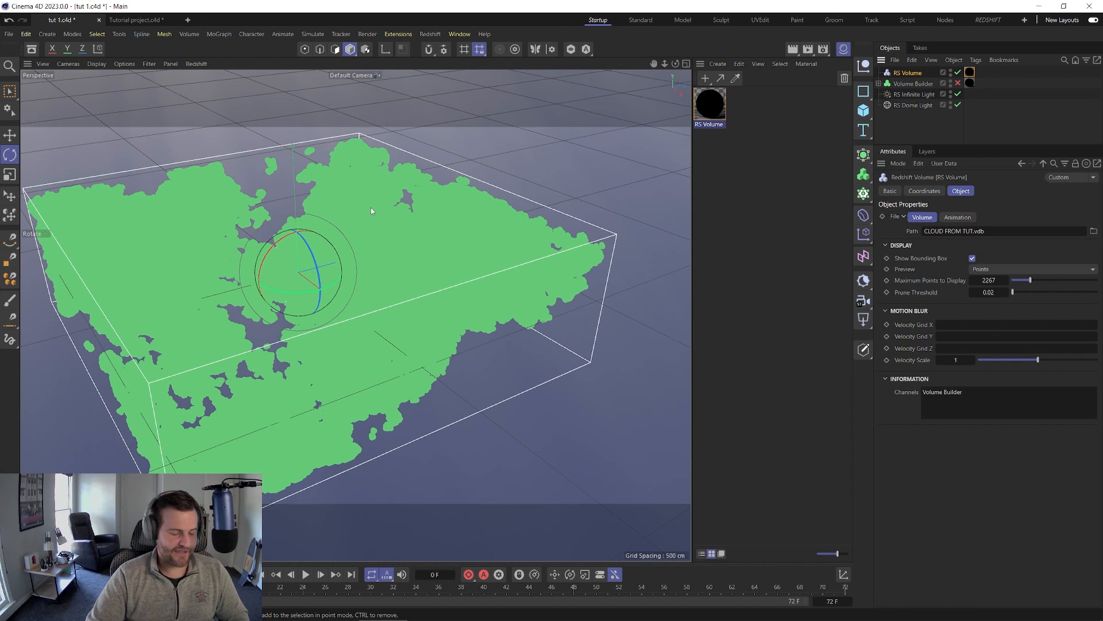
Step: Switch to Object mode and scale the RS Volume up uniformly until it extends beyond the viewport
key("t")
left_click_drag(501, 164, 391, 210)
left_click(365, 49)
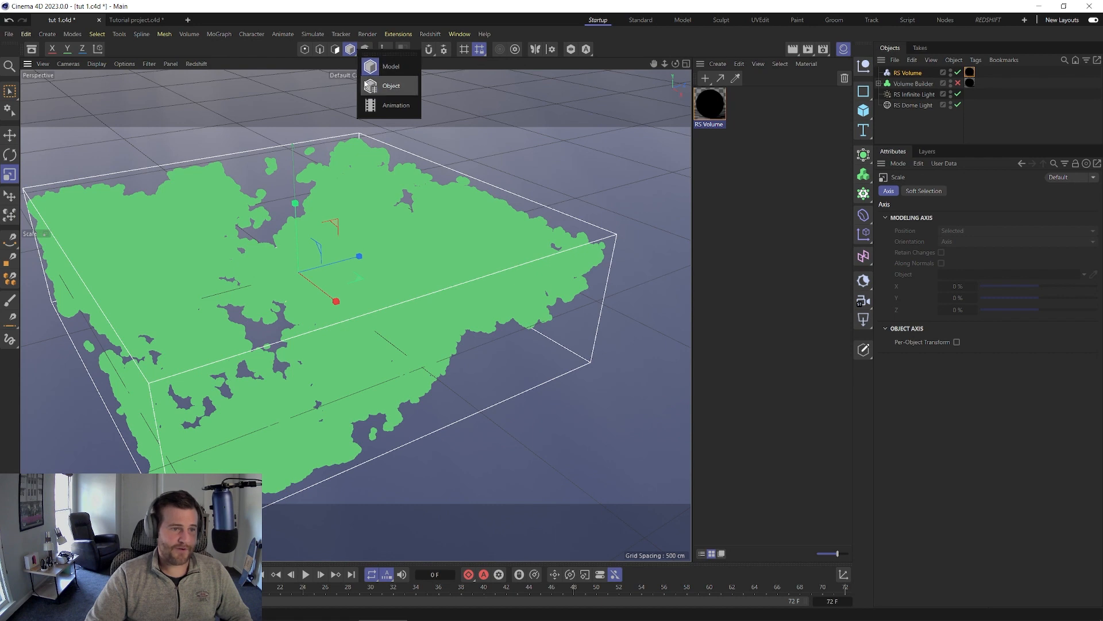
left_click(372, 87)
left_click_drag(378, 206, 454, 182)
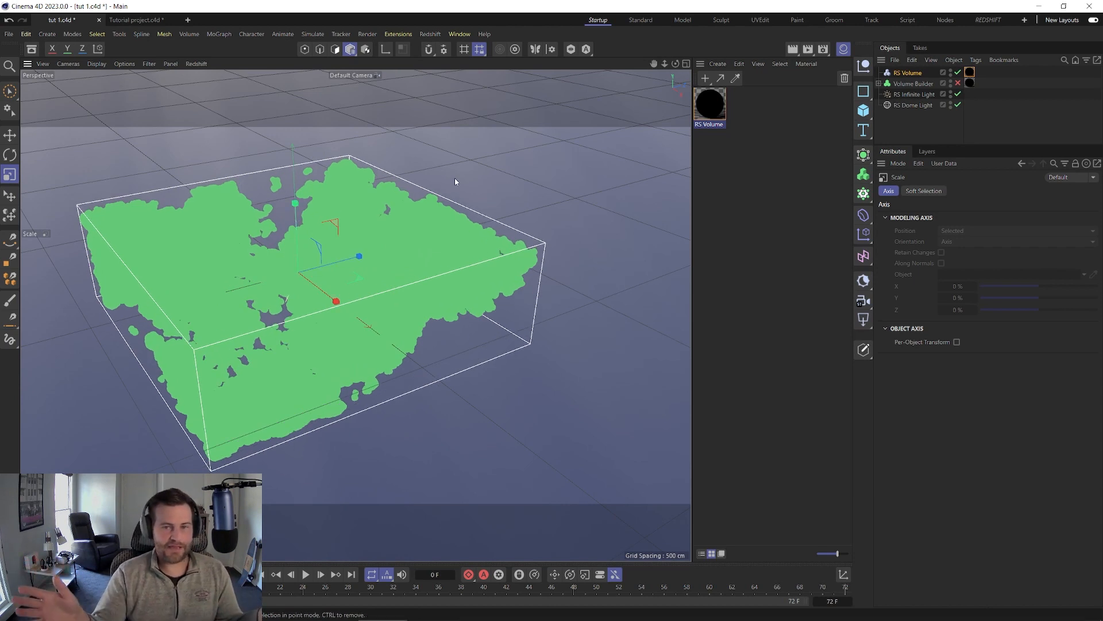
left_click_drag(454, 177, 383, 262)
Step: Render the enlarged RS Volume live in Redshift and examine it from a low angle just above the clouds
left_click(430, 34)
left_click(448, 117)
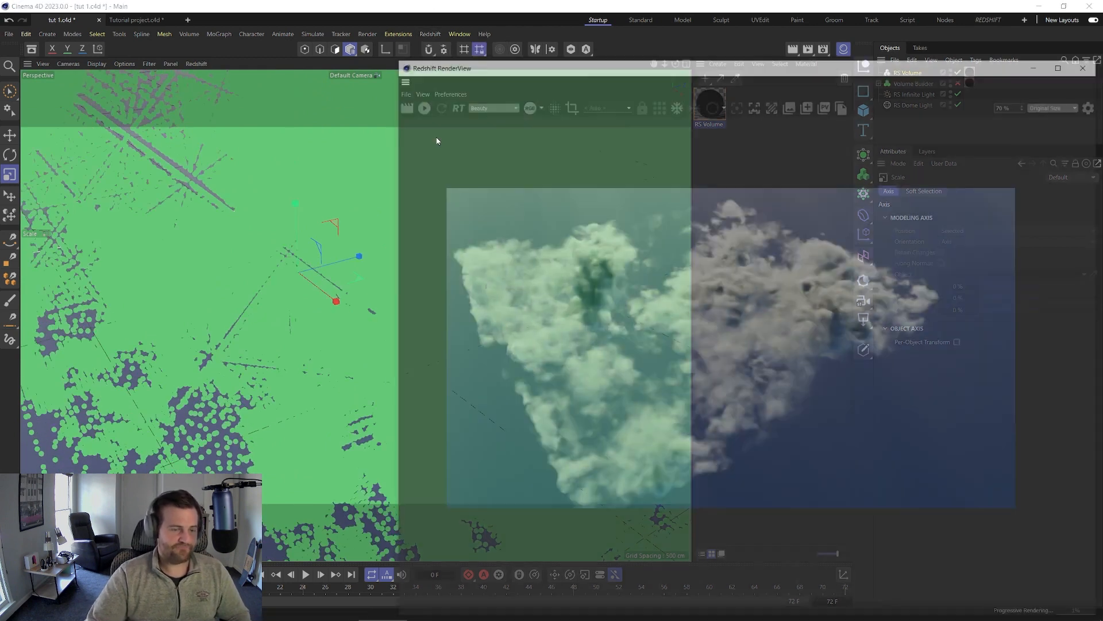
left_click(425, 105)
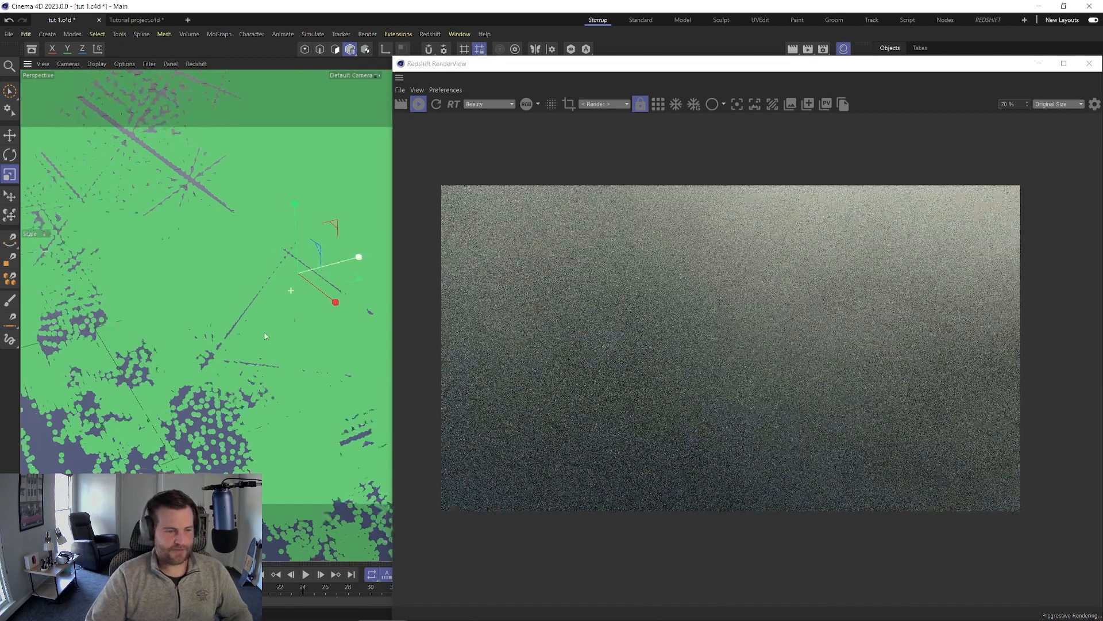
scroll(264, 334, "down", 4)
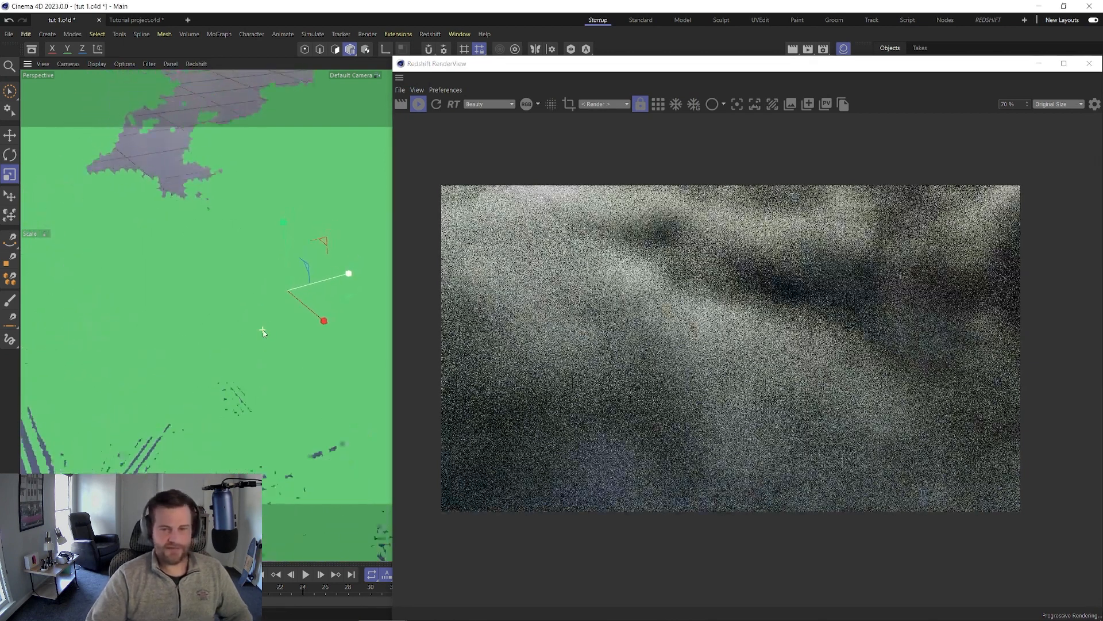
scroll(263, 331, "down", 3)
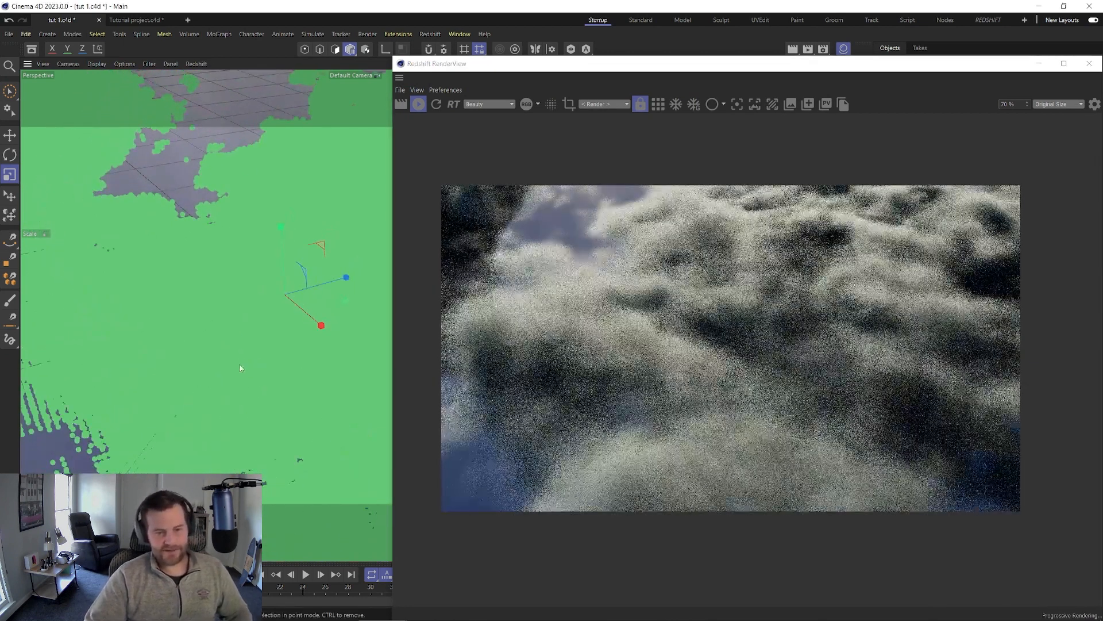
left_click_drag(223, 353, 196, 330, "alt")
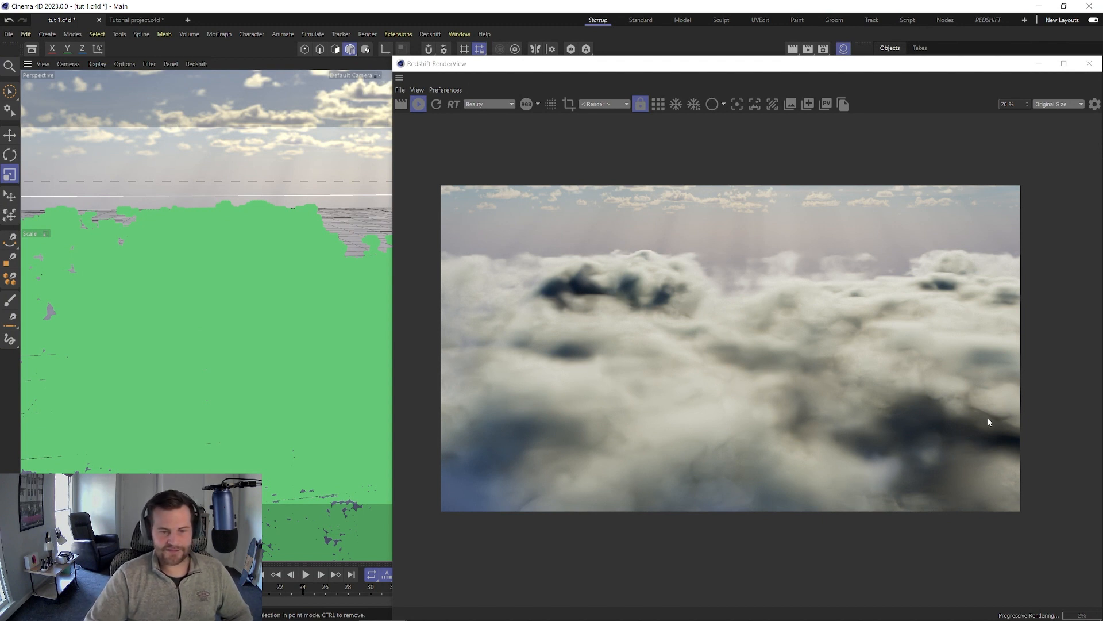
left_click_drag(726, 71, 405, 84)
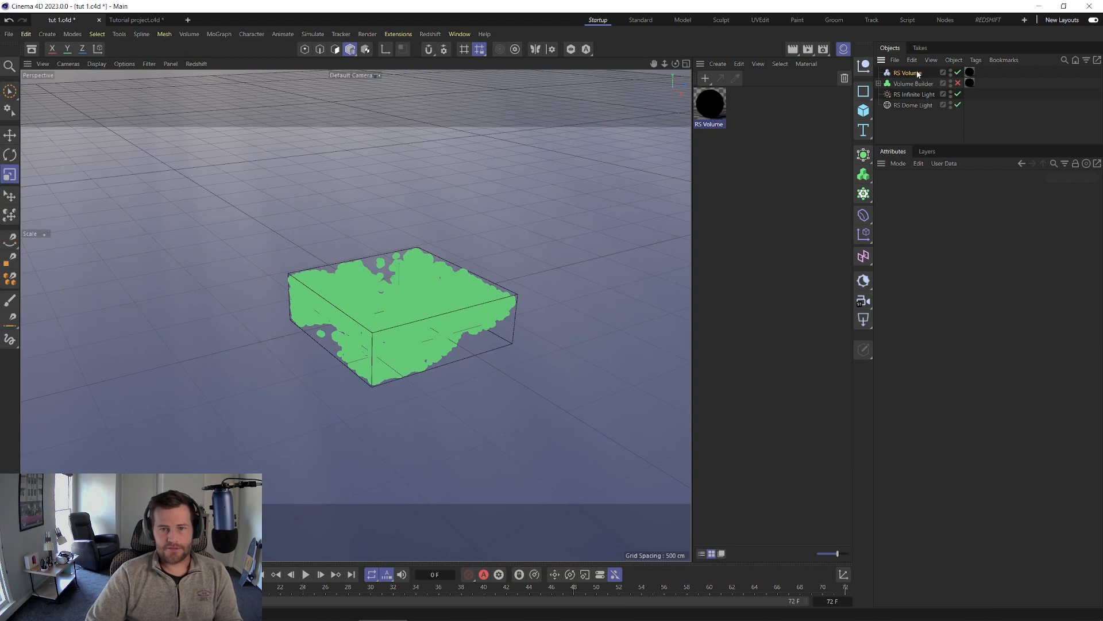
Step: Add a Cloner and make the RS Volume object its child
left_click(863, 175)
left_click_drag(908, 83, 903, 73)
left_click(904, 74)
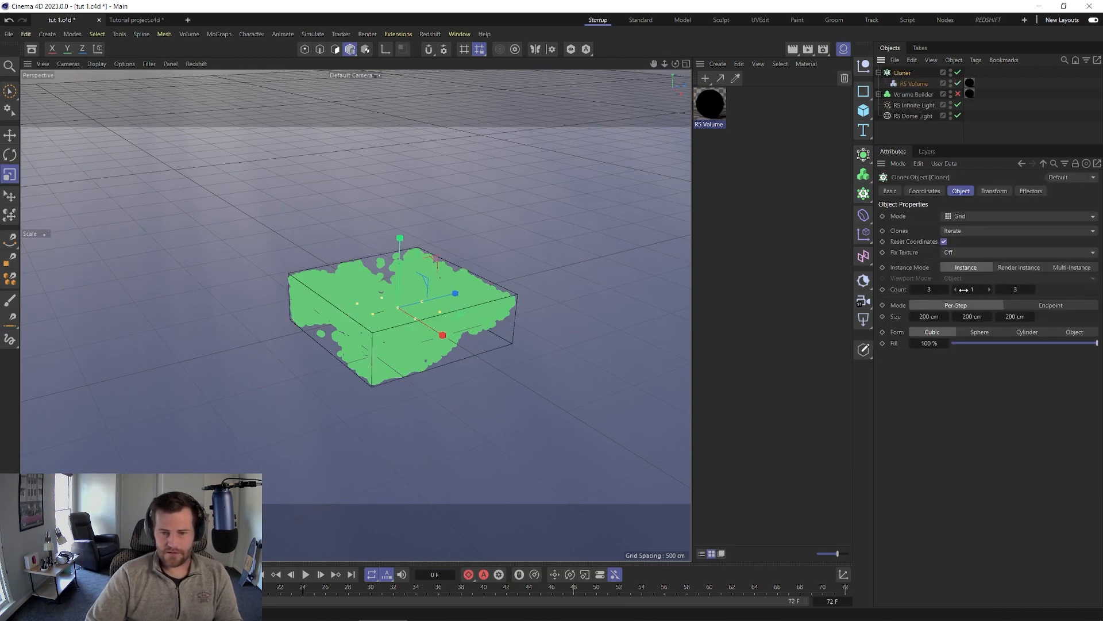
Step: Set the Cloner's instance mode to Render Instance and its grid X size to 400 cm
left_click(1019, 267)
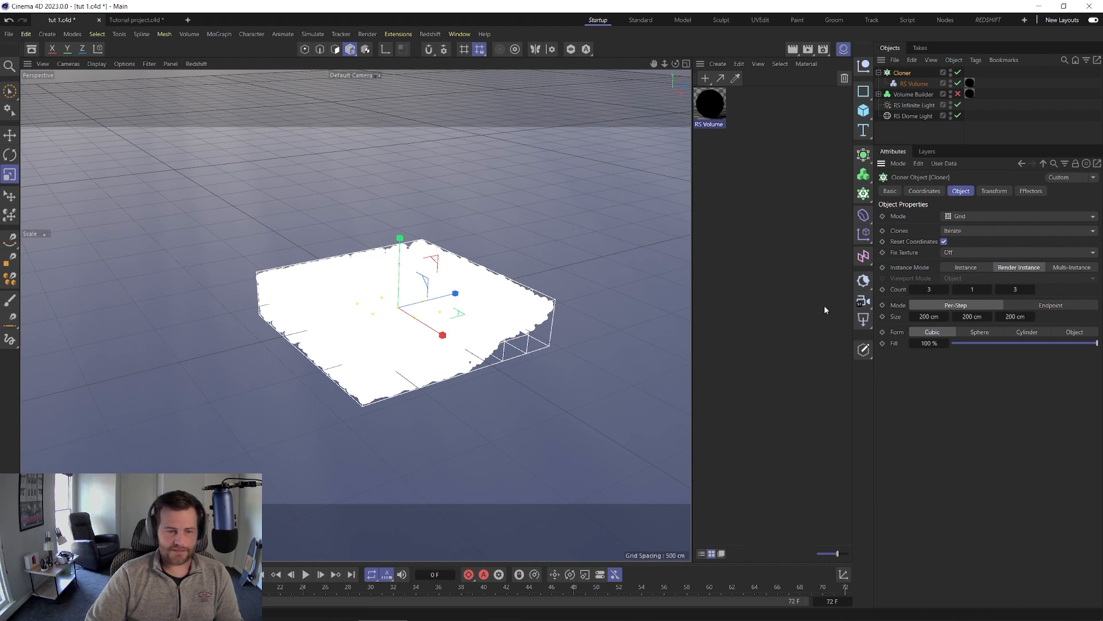
left_click_drag(914, 318, 915, 319)
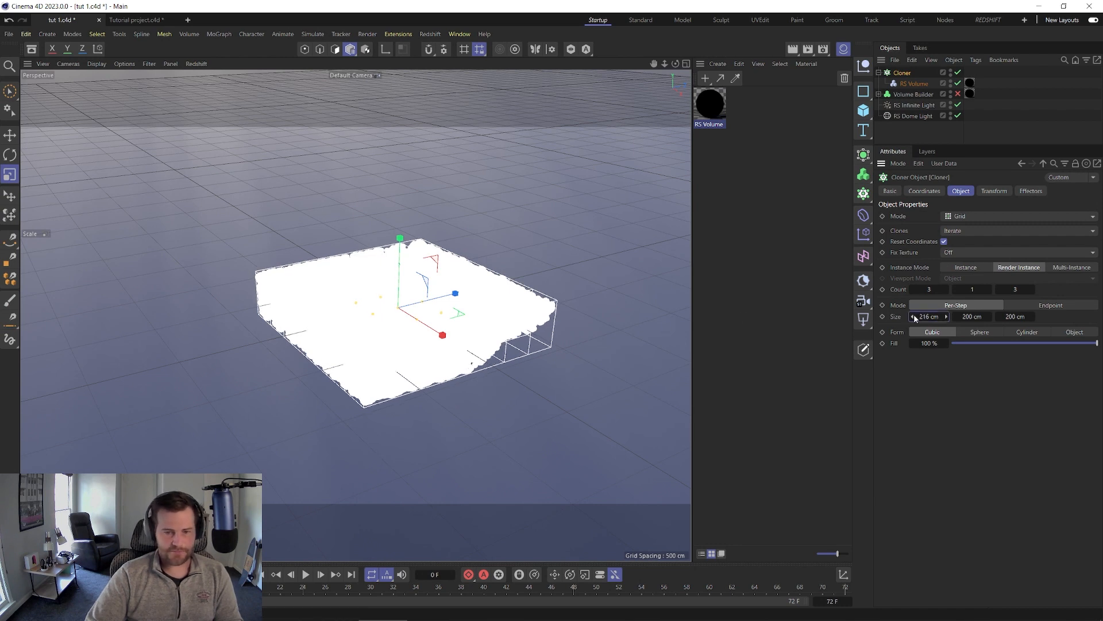
double_click(935, 320)
type("400")
key("Return")
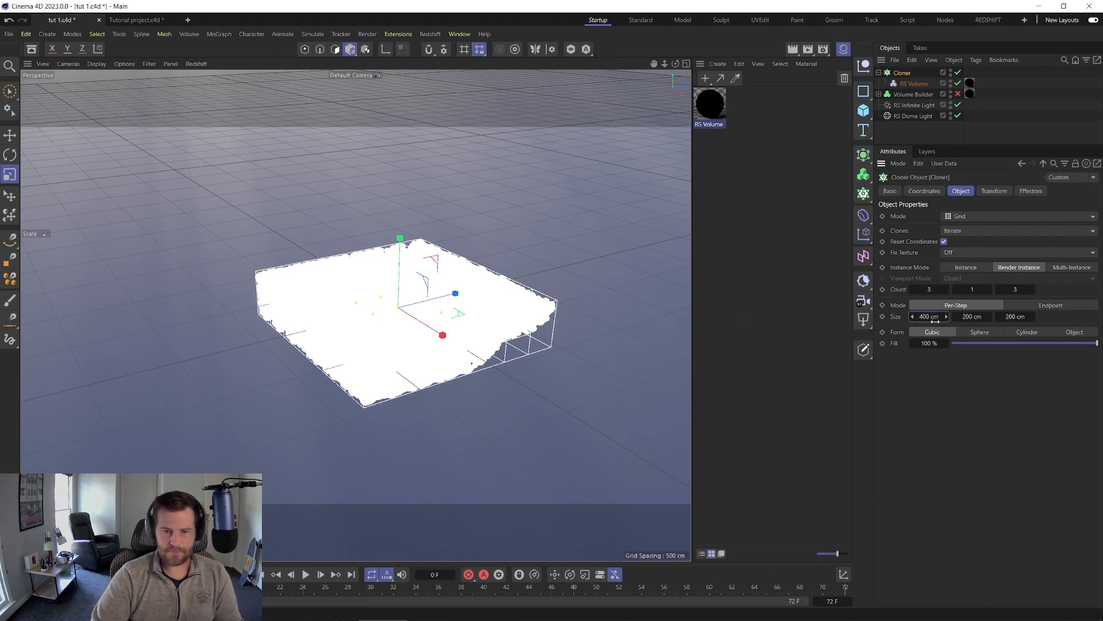
Step: Limit the RS Volume's viewport preview to a maximum of 100 displayed points
left_click(911, 84)
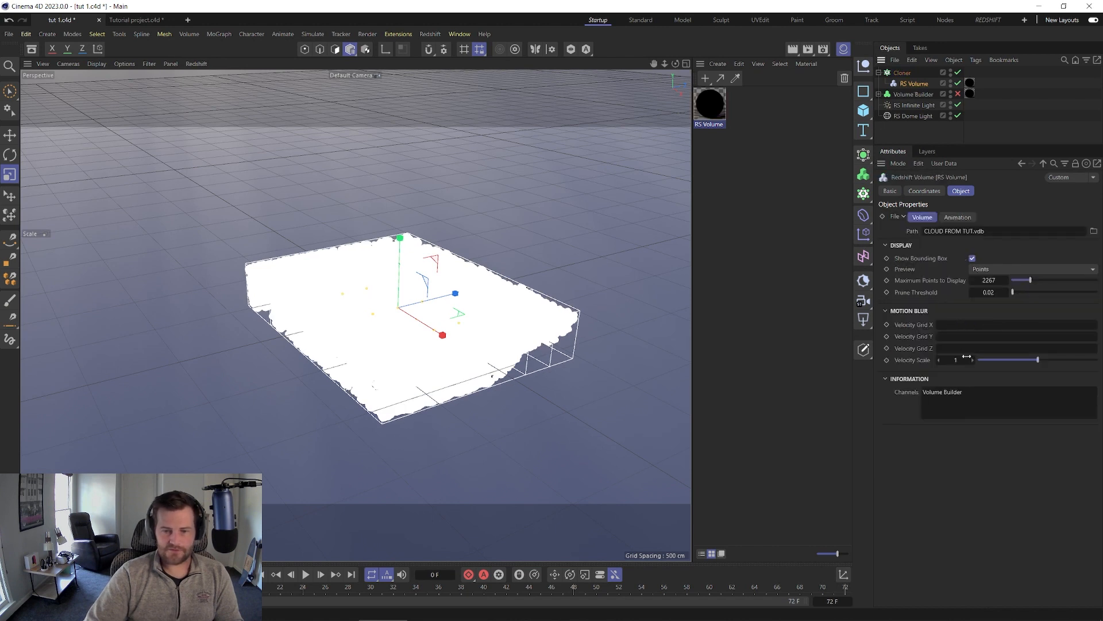
double_click(989, 280)
type("100")
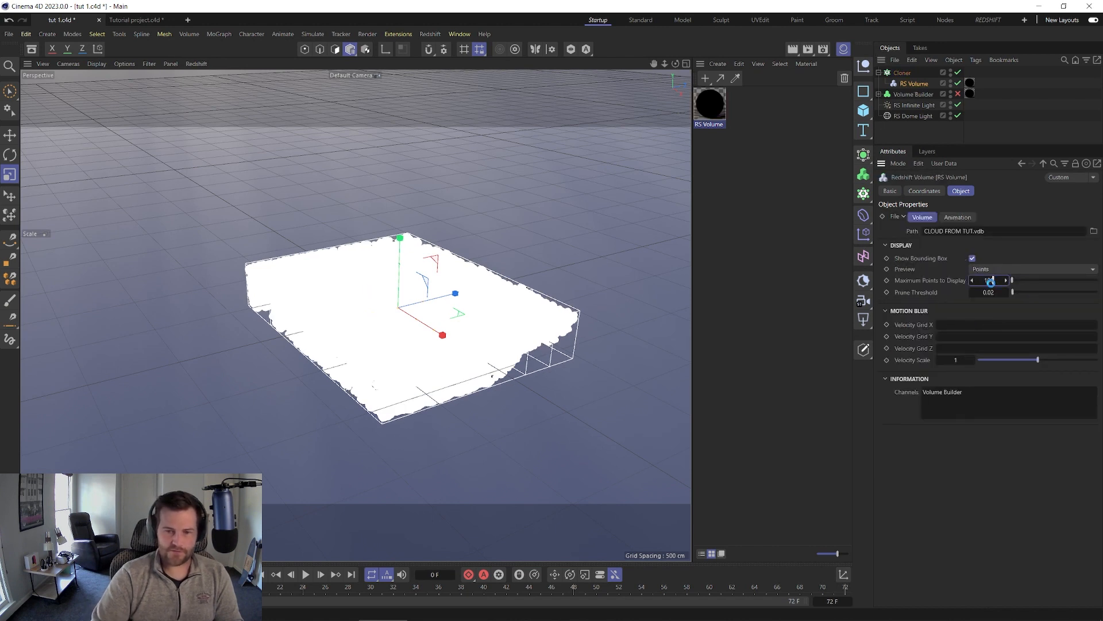
Step: Widen the Cloner's grid size to 921 cm in X and 898 cm in Z, and add a Random effector to it
left_click(914, 73)
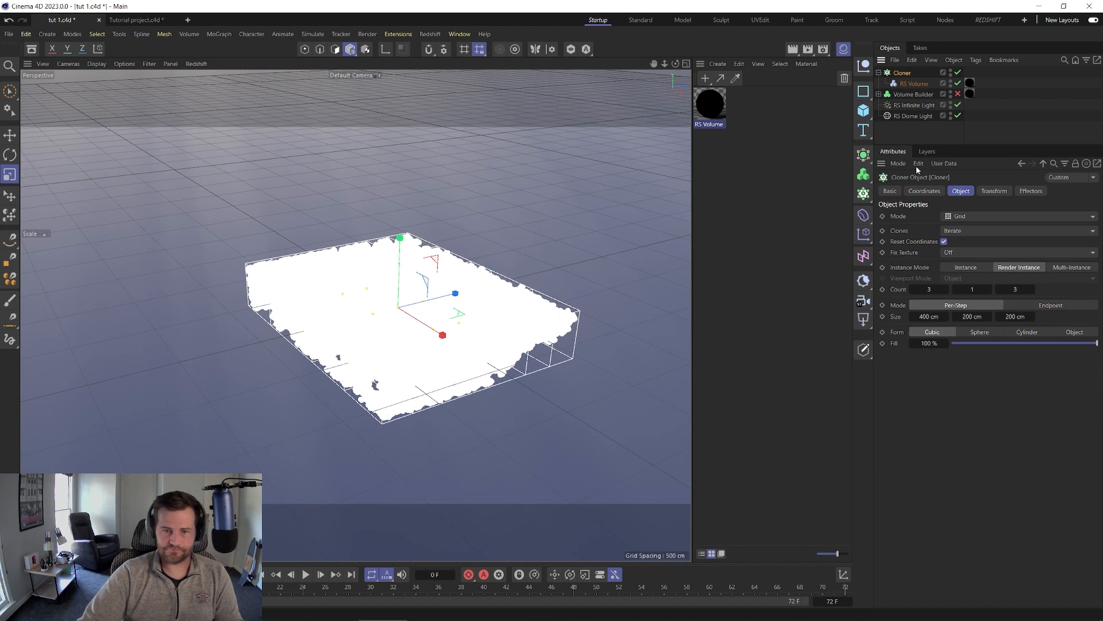
mouse_move(931, 316)
left_mouse_down()
mouse_move(1080, 317)
mouse_move(917, 317)
left_mouse_up()
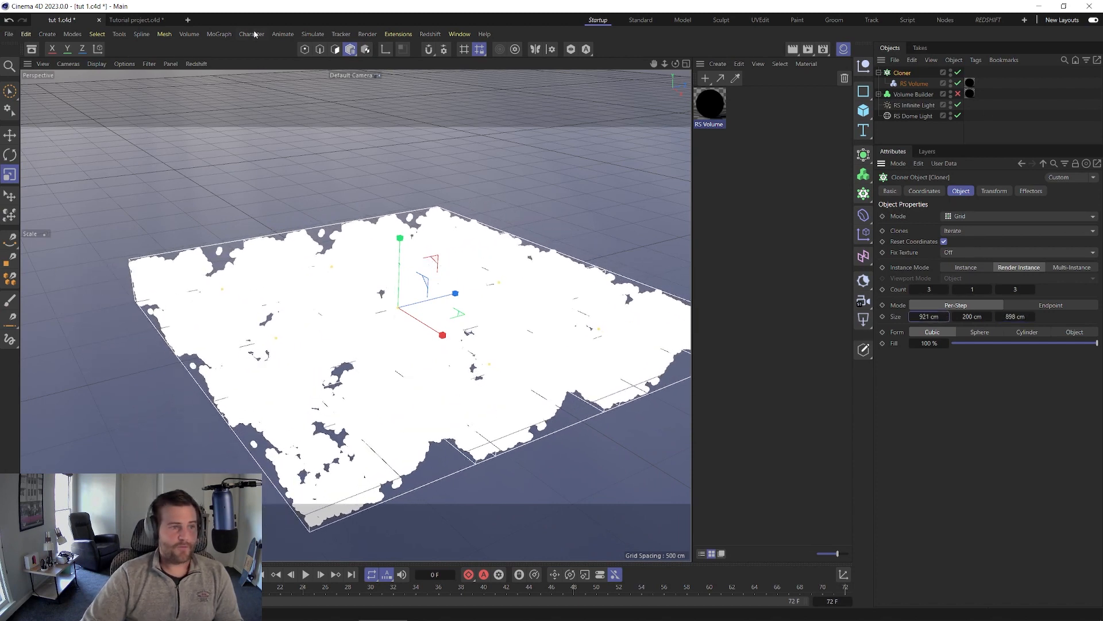
left_click(219, 34)
mouse_move(222, 58)
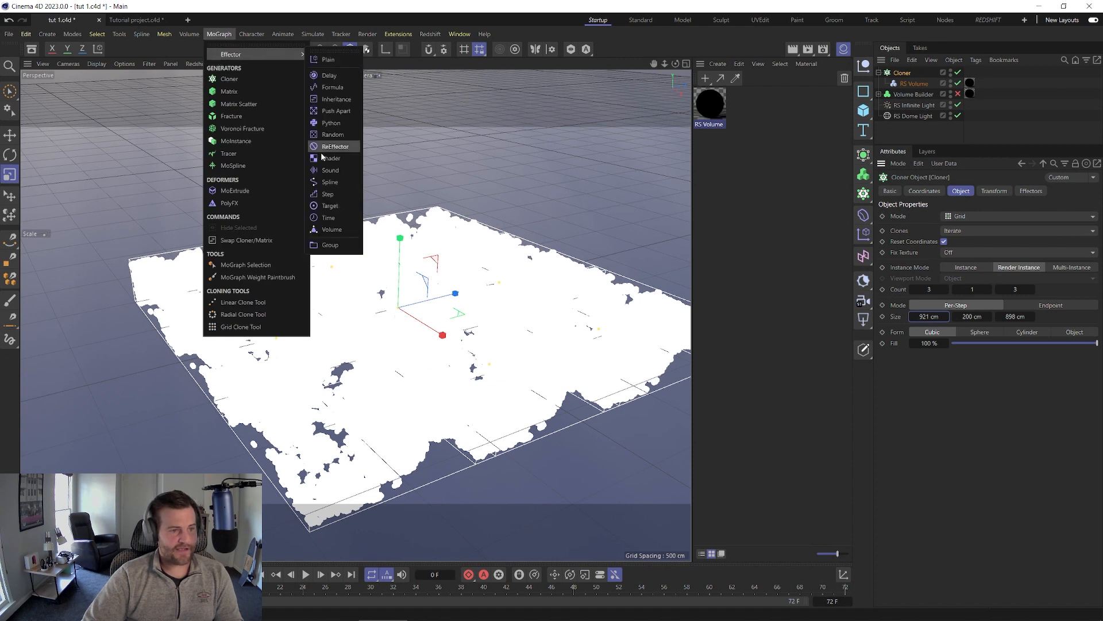
left_click(333, 135)
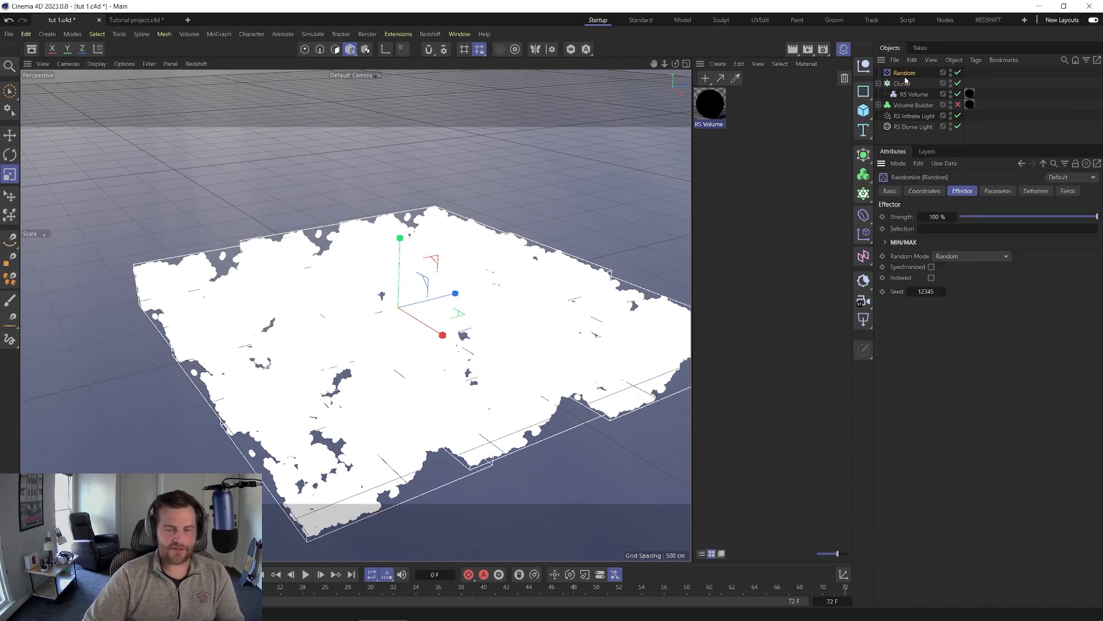
Step: Enable rotation on the Random effector and set its heading rotation (R.H) to 609°
left_click(999, 191)
left_click(944, 300)
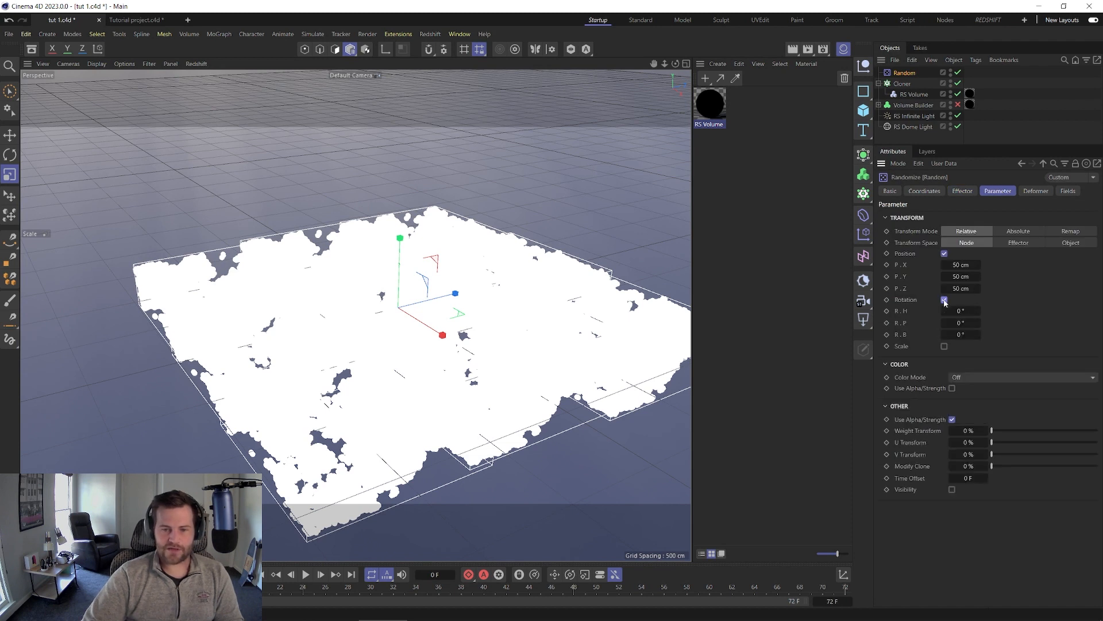
mouse_move(957, 312)
left_mouse_down()
mouse_move(1035, 312)
mouse_move(957, 311)
left_mouse_up()
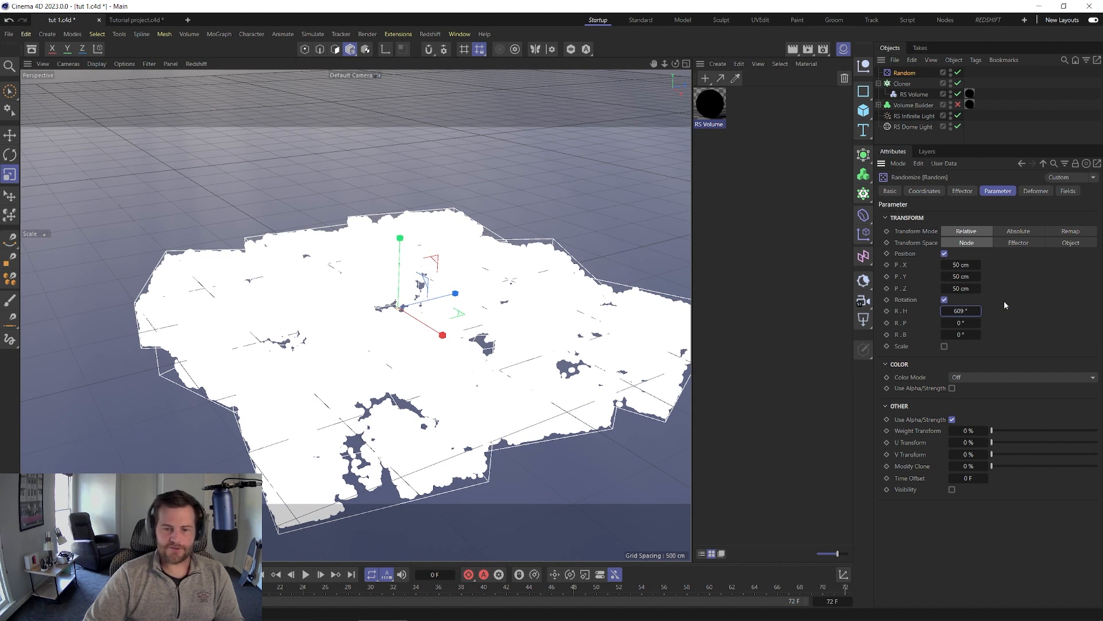
Step: Enable scale on the Random effector, try an X scale of 0.25, and reset it to 0
left_click(944, 346)
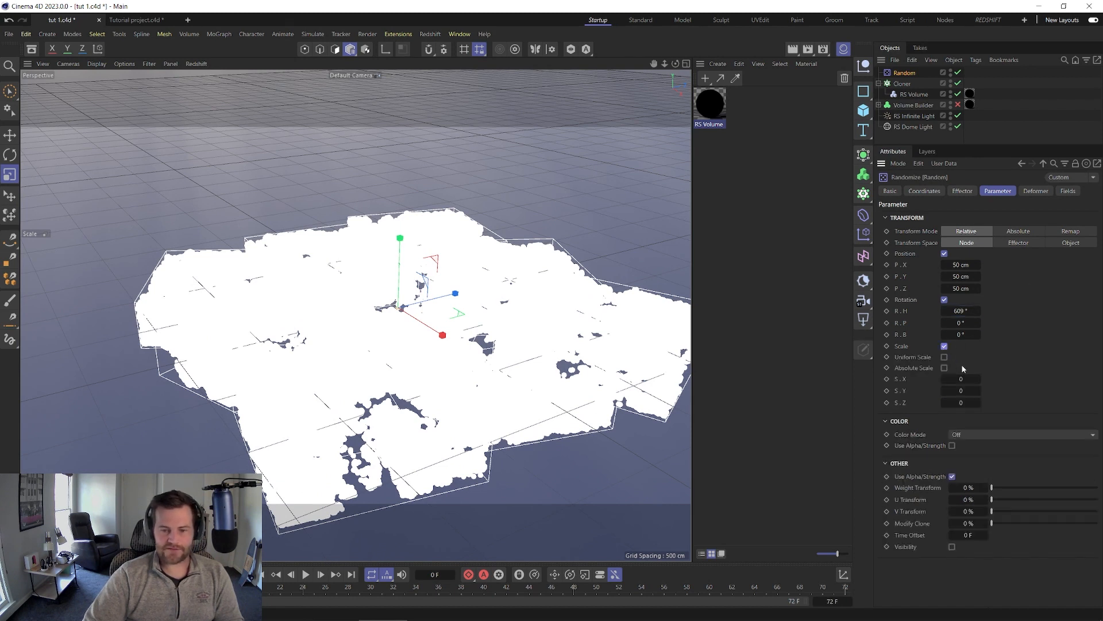
left_click_drag(955, 379, 963, 379)
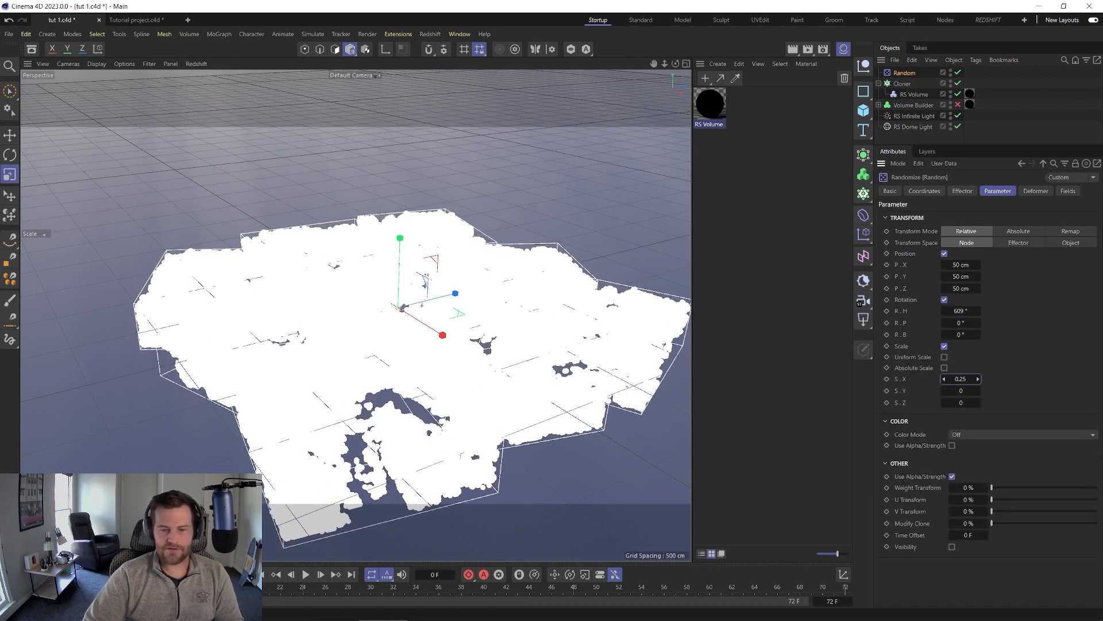
double_click(957, 377)
type("0")
key("Return")
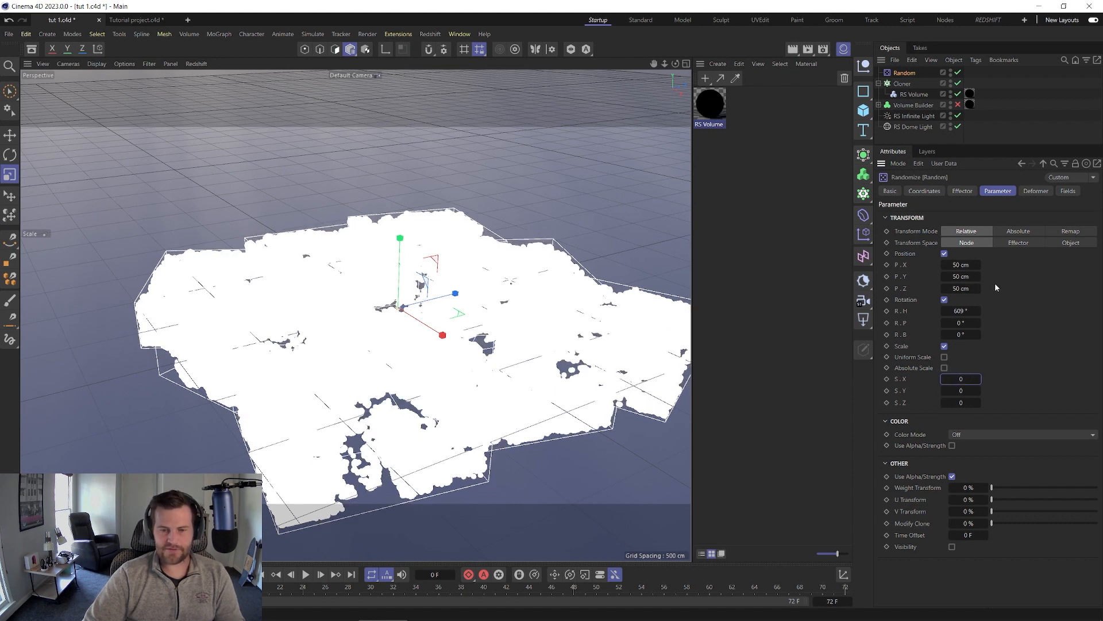
Step: Increase the Cloner's grid count to 9 in X and 7 in Z
left_click(903, 84)
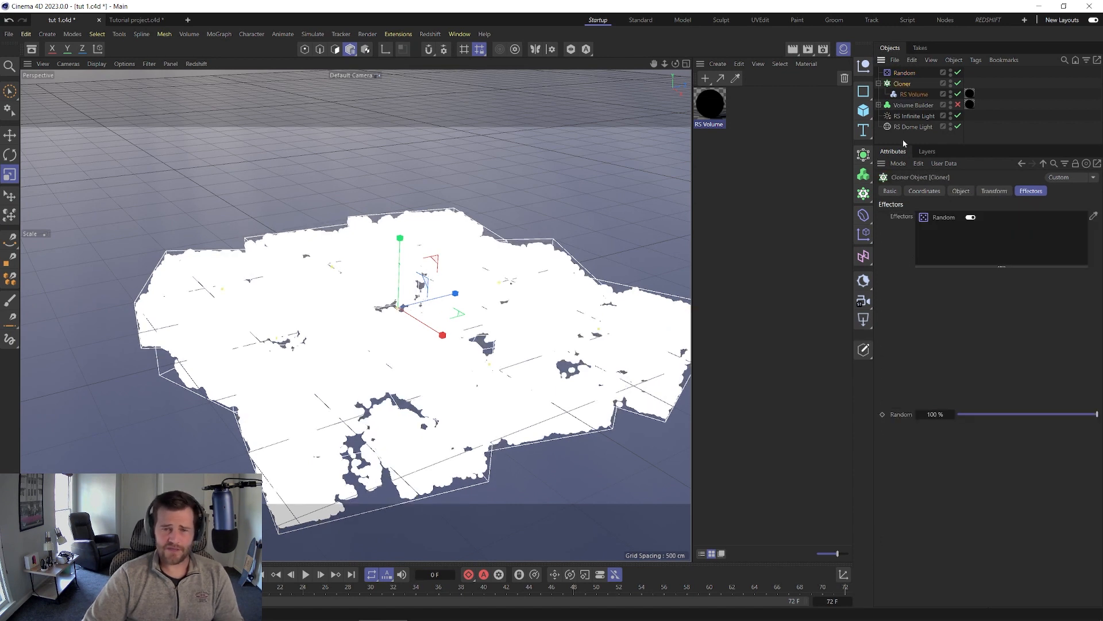
left_click(960, 192)
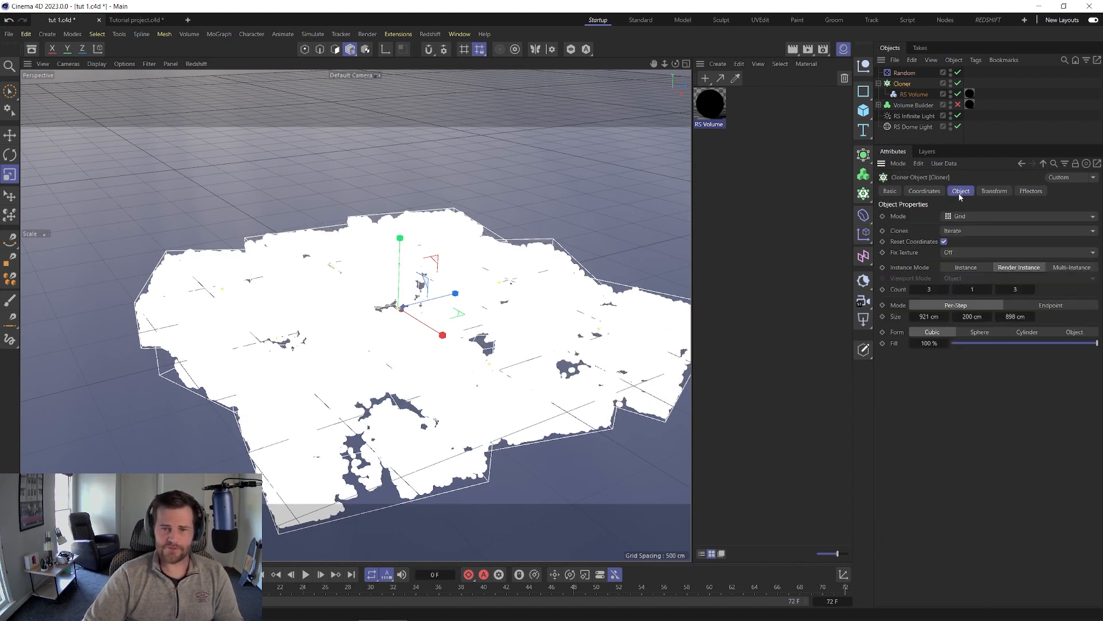
left_click(947, 290)
left_click(947, 289)
left_click(948, 289)
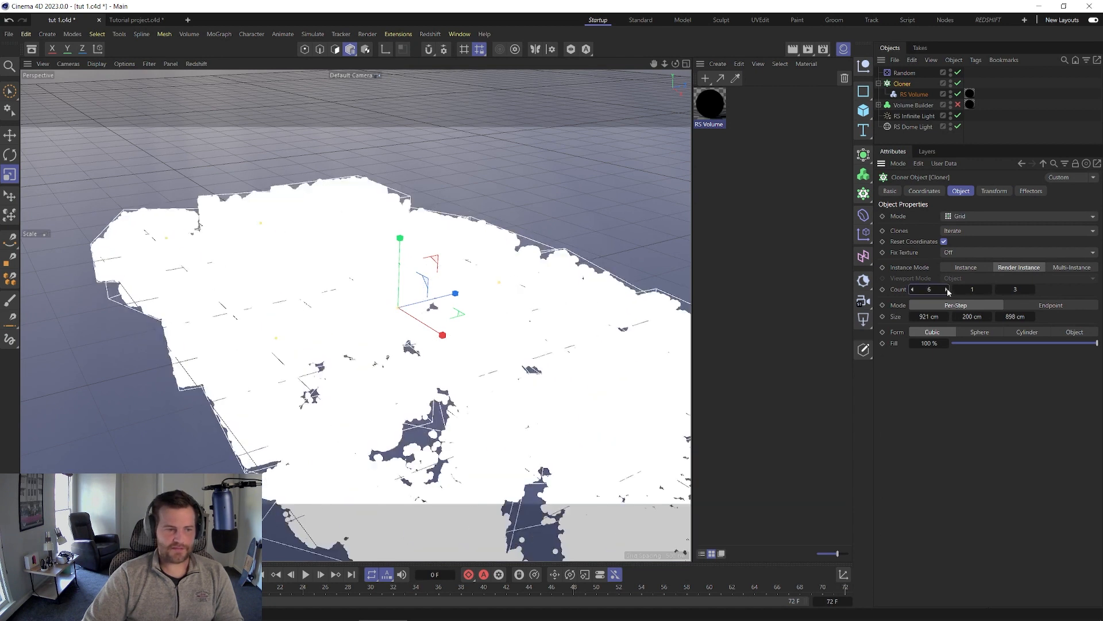
left_click(1034, 291)
left_click(1035, 290)
left_click(1034, 290)
left_click(1035, 291)
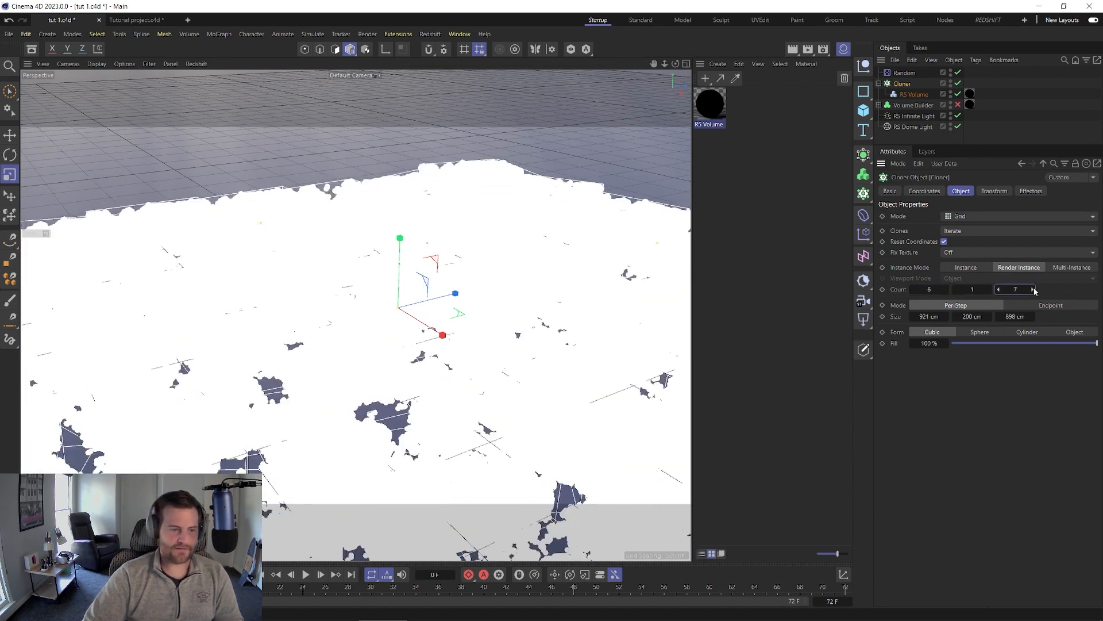
left_click(946, 291)
left_click(947, 292)
left_click(946, 292)
Step: Render the cloned clouds live in Redshift with the Cloner's instance mode set to Instance, keeping the viewport accessible beside the render
scroll(474, 390, "down", 3)
middle_click_drag(424, 394, 382, 293, "alt")
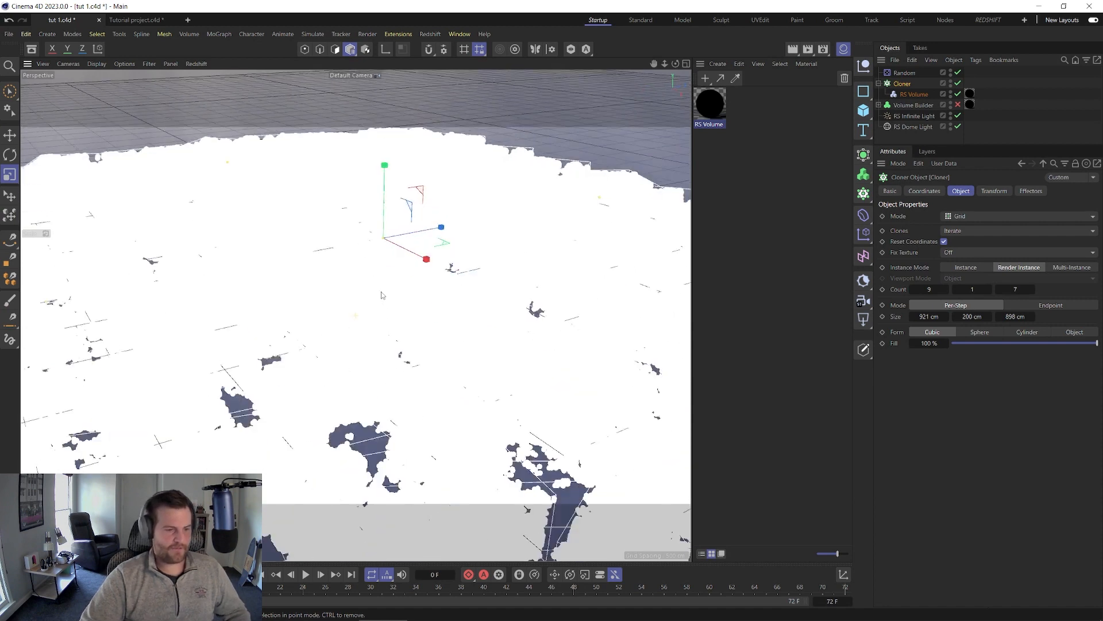
left_click(430, 34)
left_click(440, 119)
left_click(413, 108)
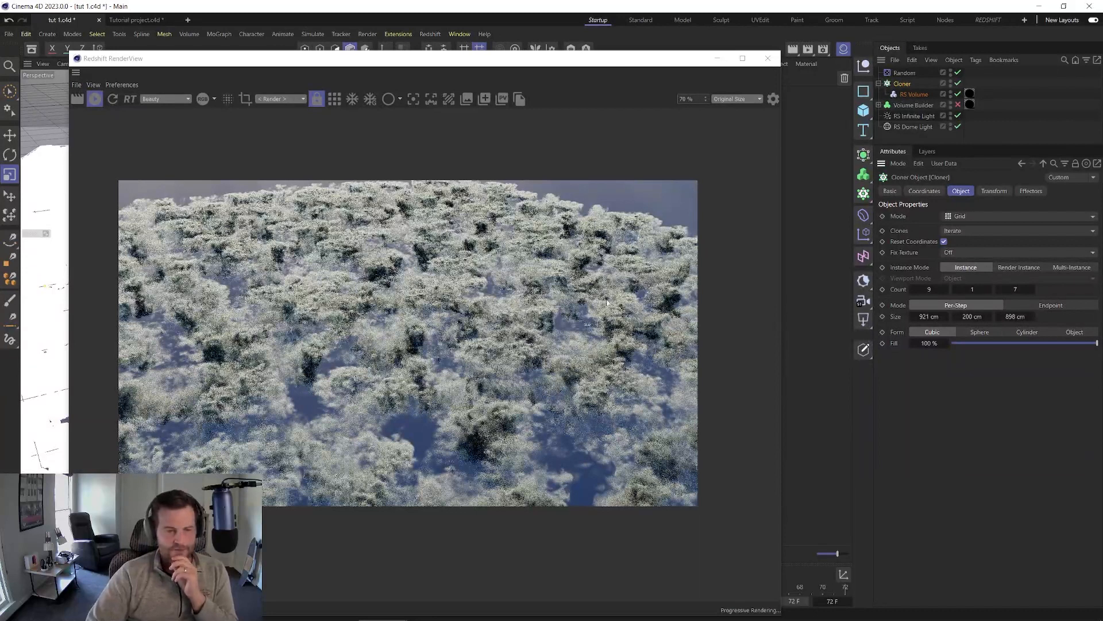
left_click_drag(376, 58, 740, 23)
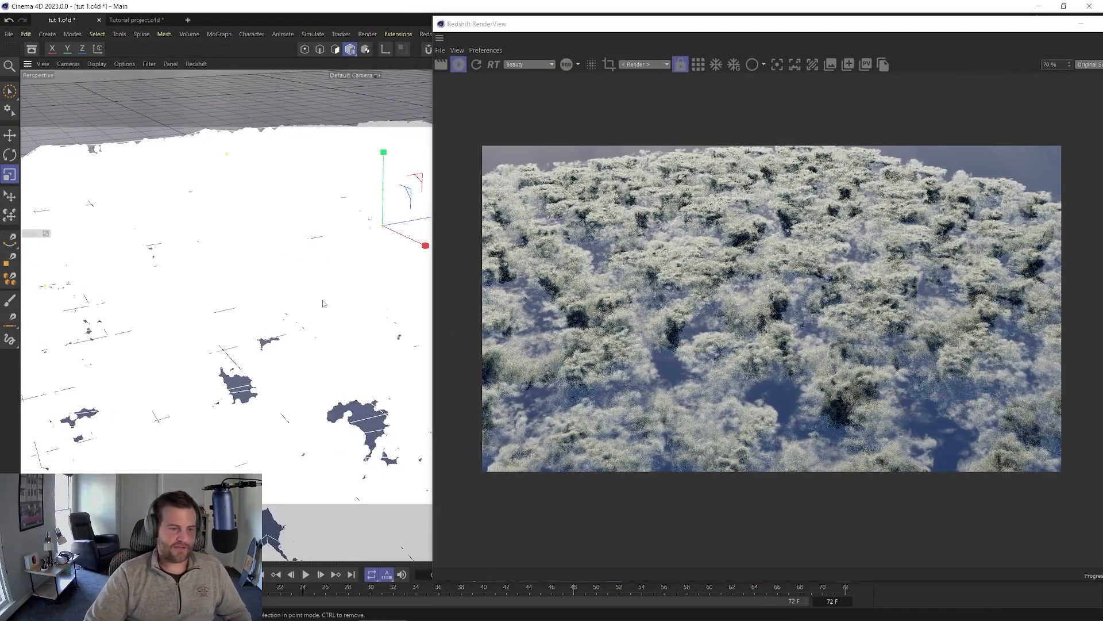
Step: Examine the cloned cloudscape in the live render from below, from above and from a low angle near the cloud tops
middle_click_drag(368, 392, 350, 348, "alt")
left_click_drag(356, 405, 344, 342, "alt")
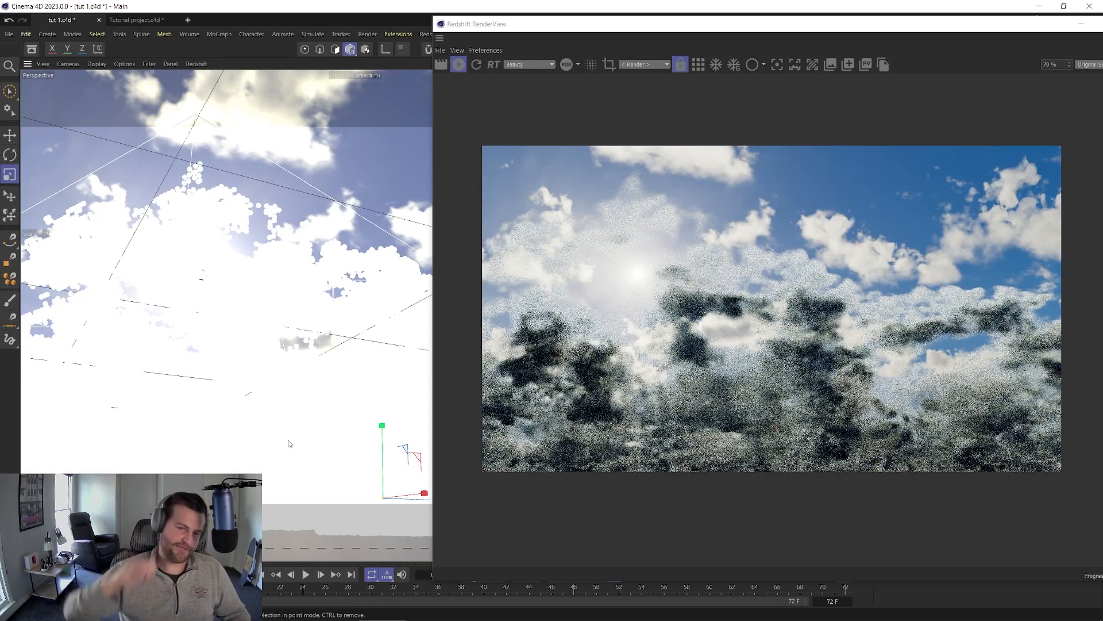
left_click_drag(264, 463, 265, 482, "alt")
left_click_drag(316, 424, 282, 371, "alt")
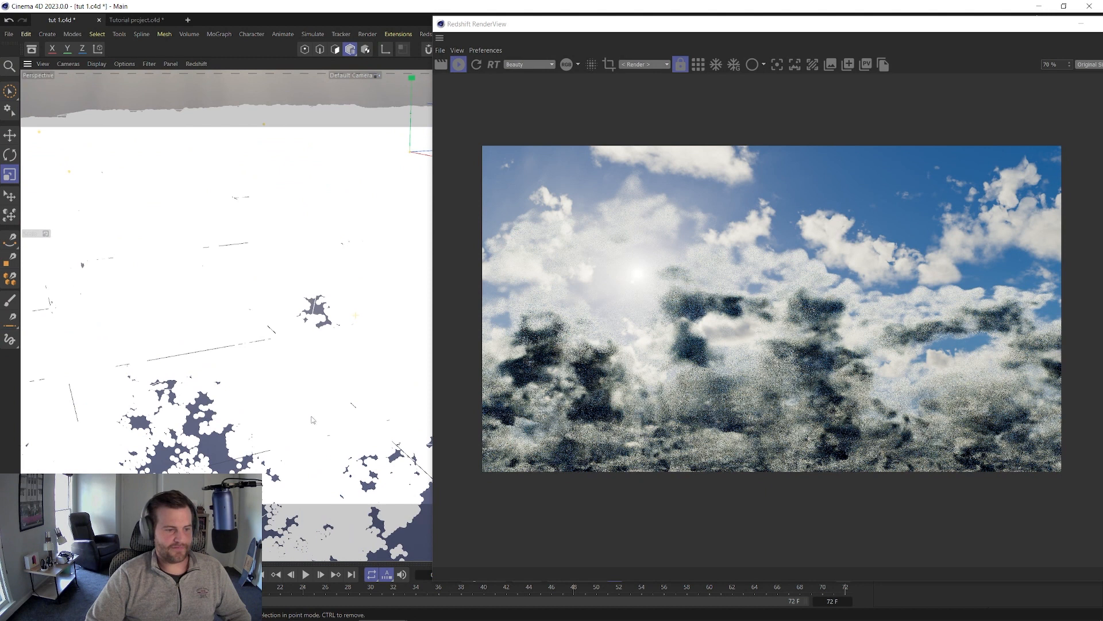
scroll(282, 372, "up", 2)
scroll(285, 346, "up", 5)
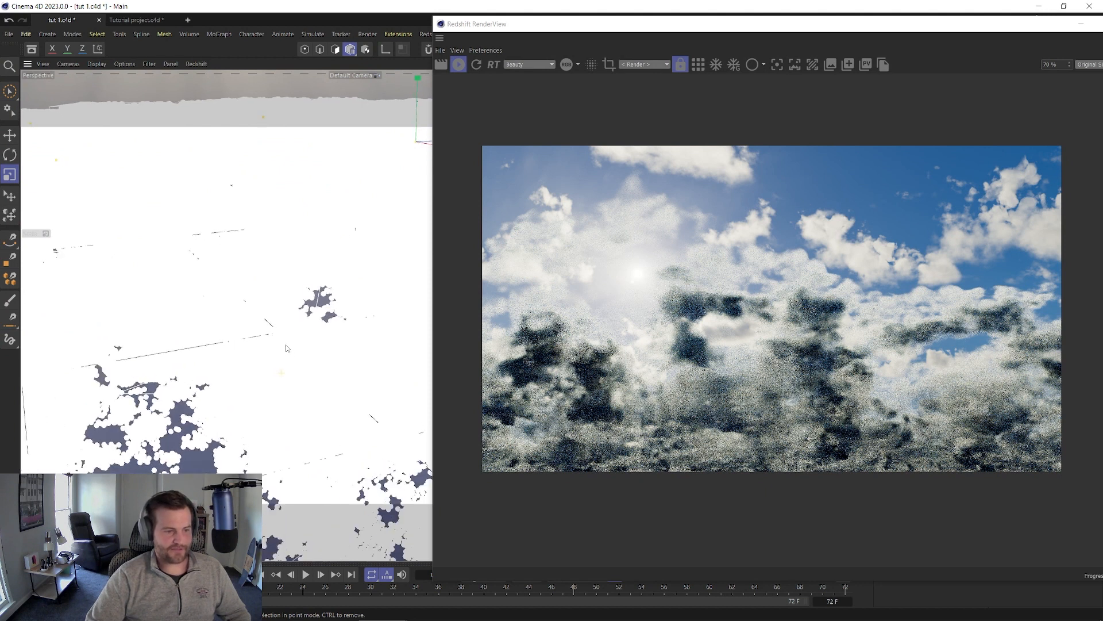
scroll(286, 347, "up", 4)
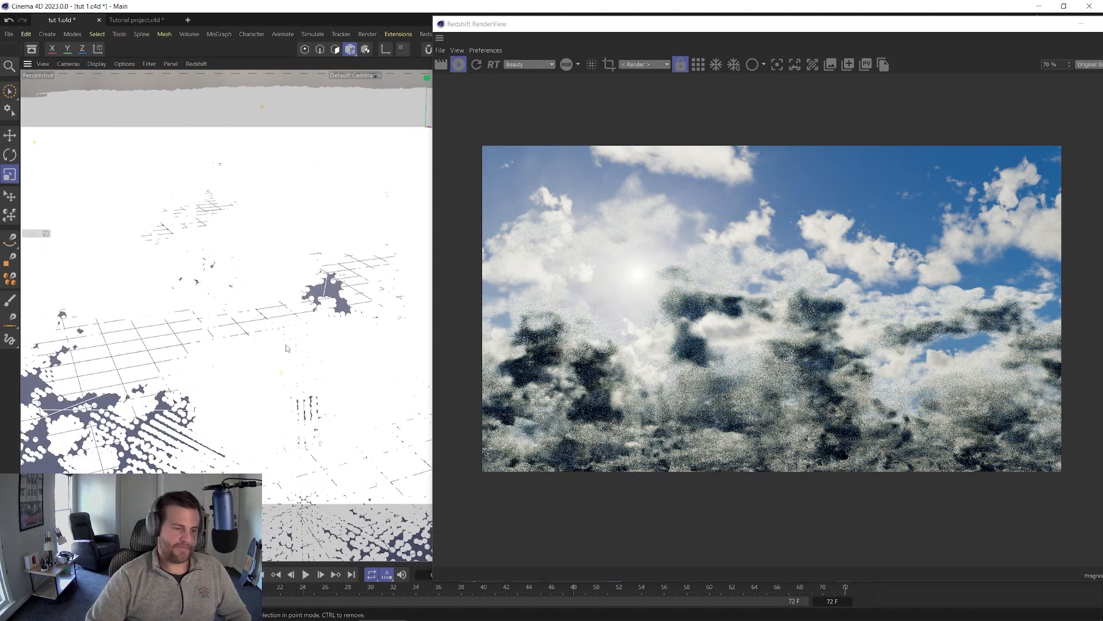
scroll(278, 334, "down", 8)
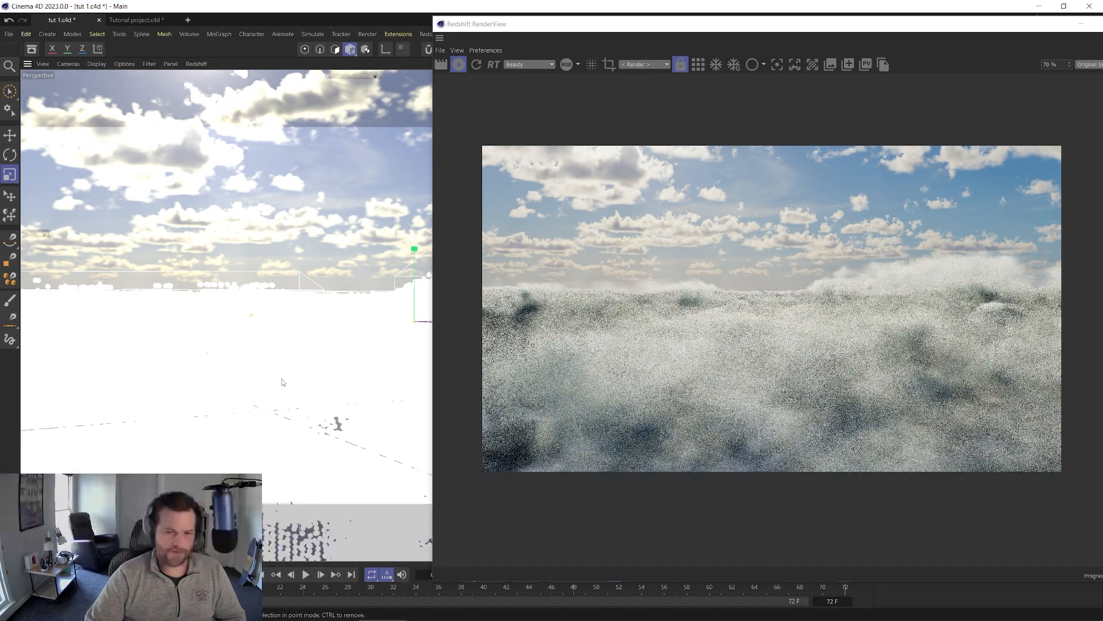
Step: Close the live render and delete the Cube from the scene
left_click_drag(702, 28, 822, 284)
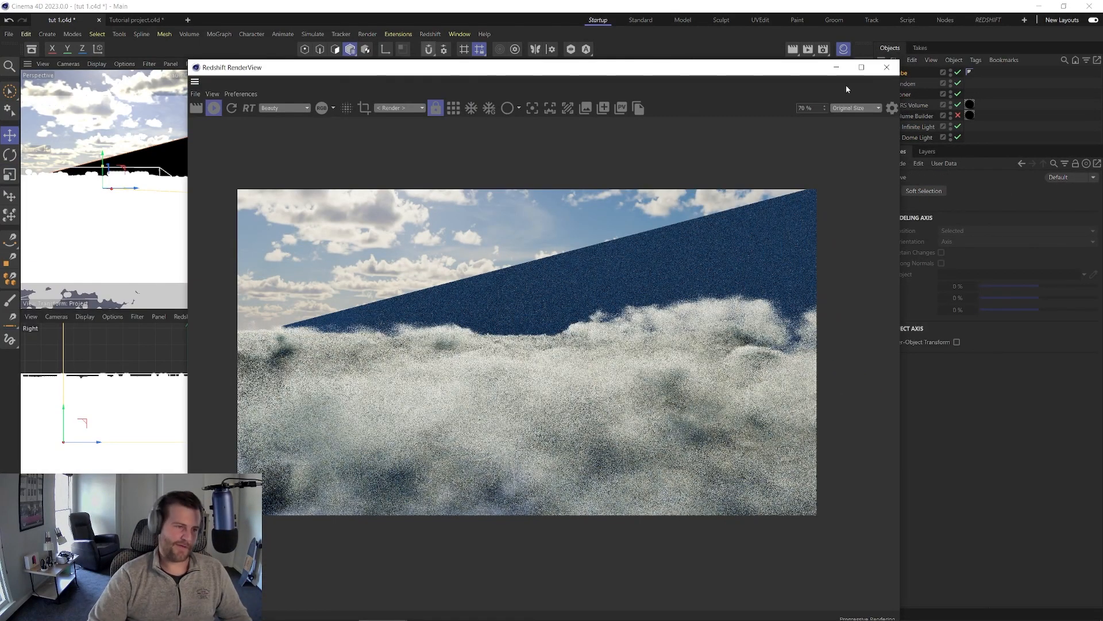
left_click(887, 68)
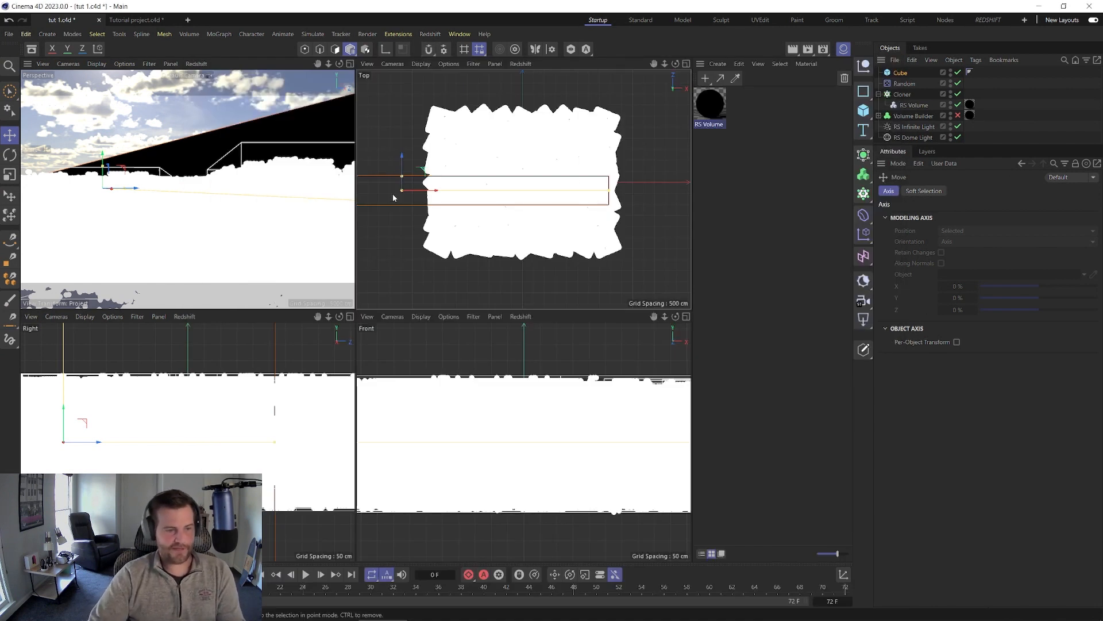
key("Delete")
Step: Set the Cloner's Y count to 2 and check the layered clouds in a live Redshift render
left_click(902, 84)
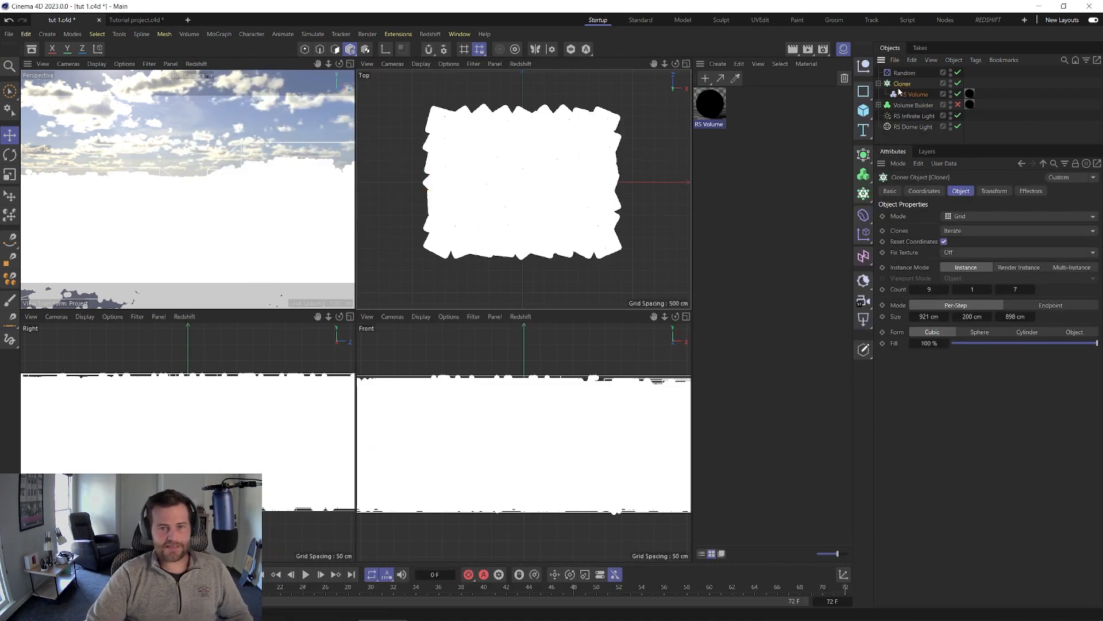
left_click(993, 289)
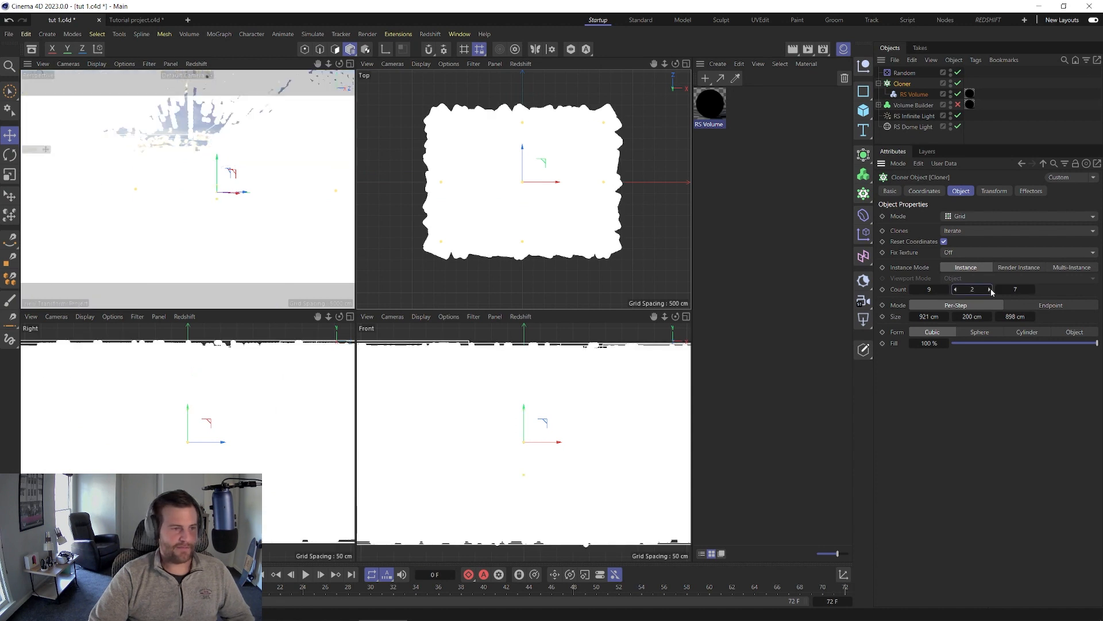
left_click(430, 34)
left_click(442, 126)
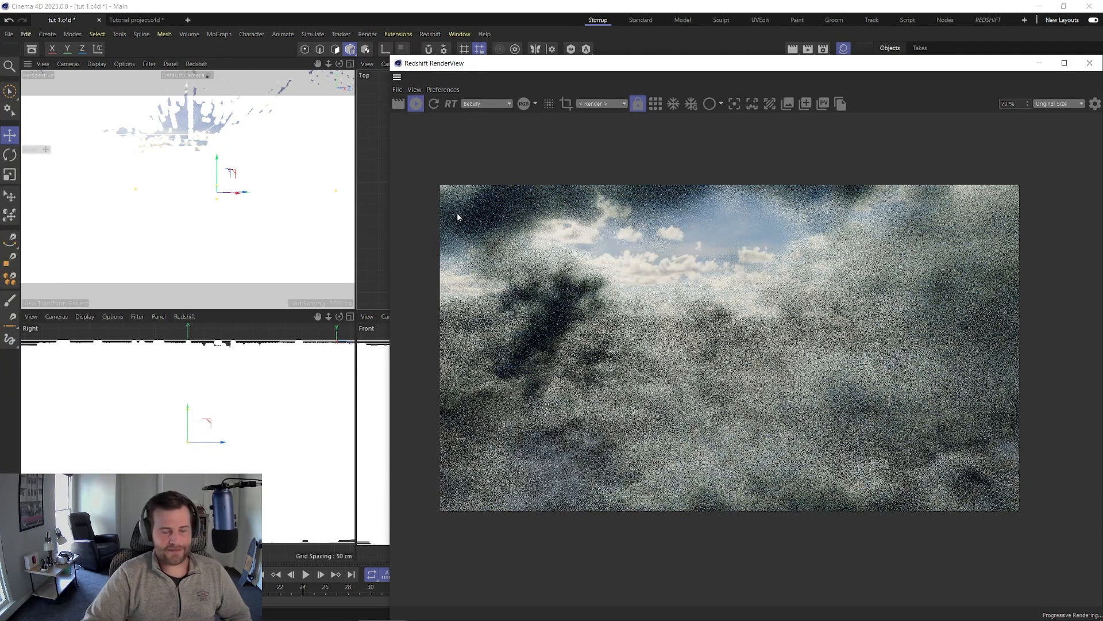
left_click_drag(888, 68, 669, 63)
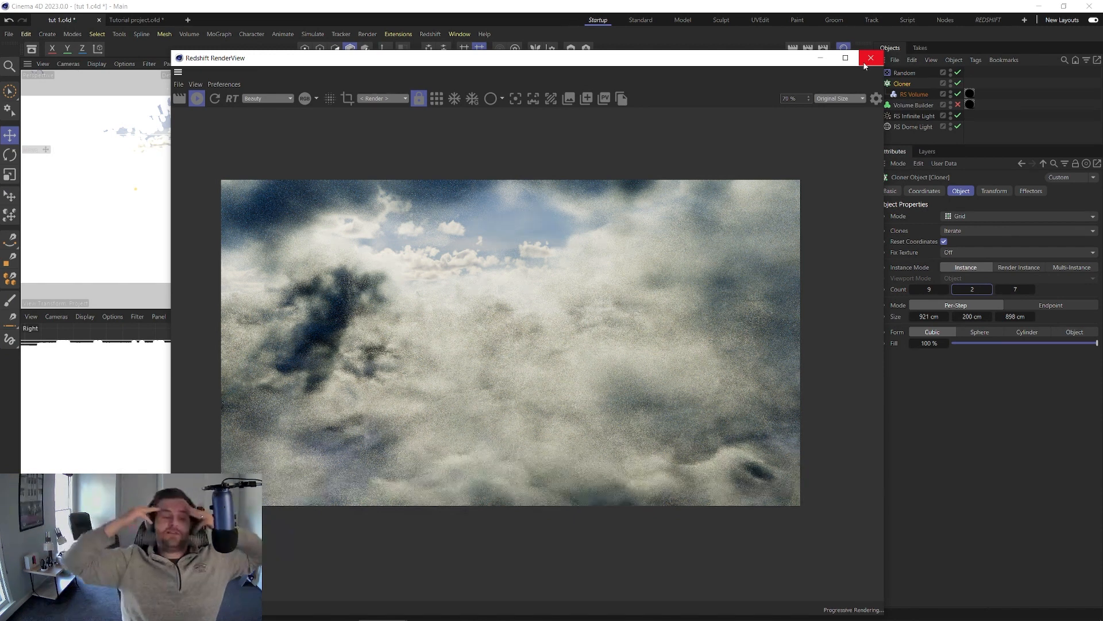
left_click(870, 58)
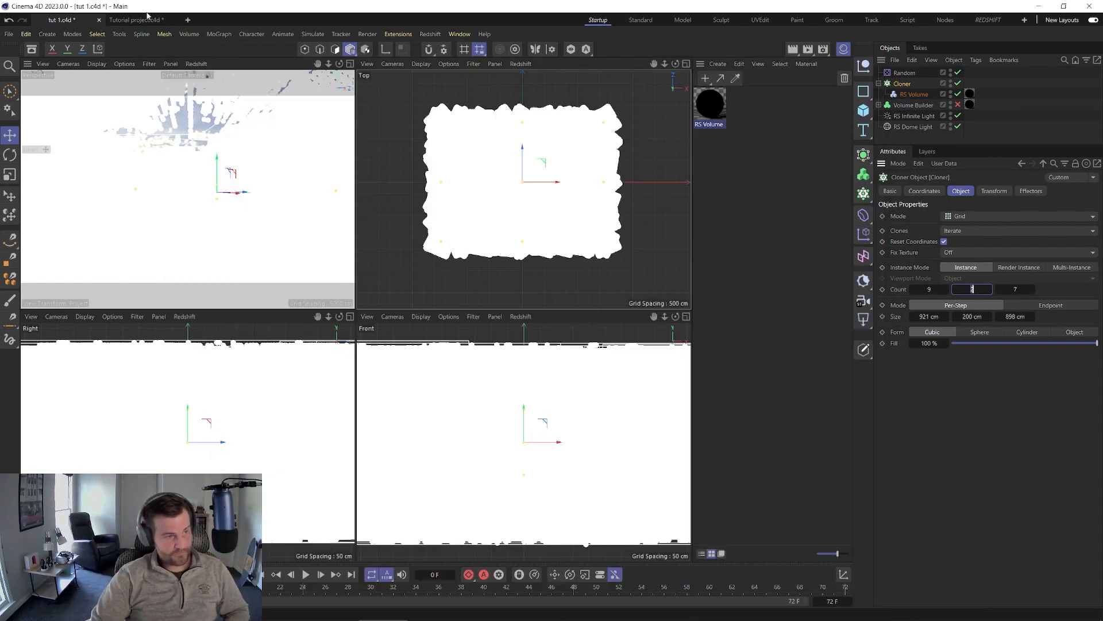
Step: Switch to Tutorial project.c4d to view its island scene in a live Redshift render, and return to tut 1.c4d
left_click(141, 21)
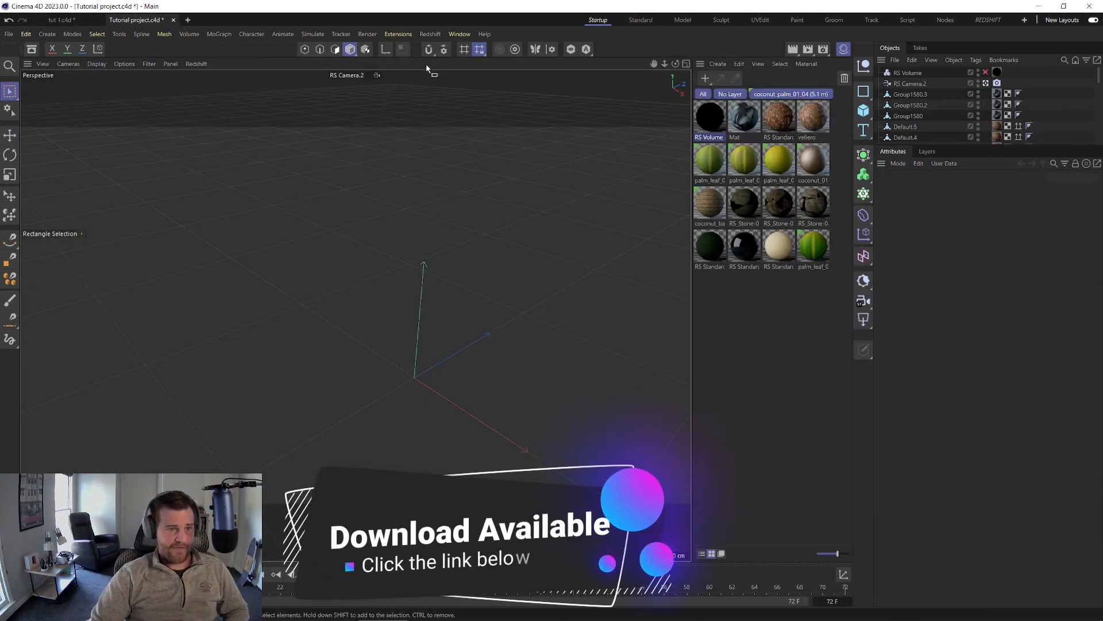
left_click(433, 36)
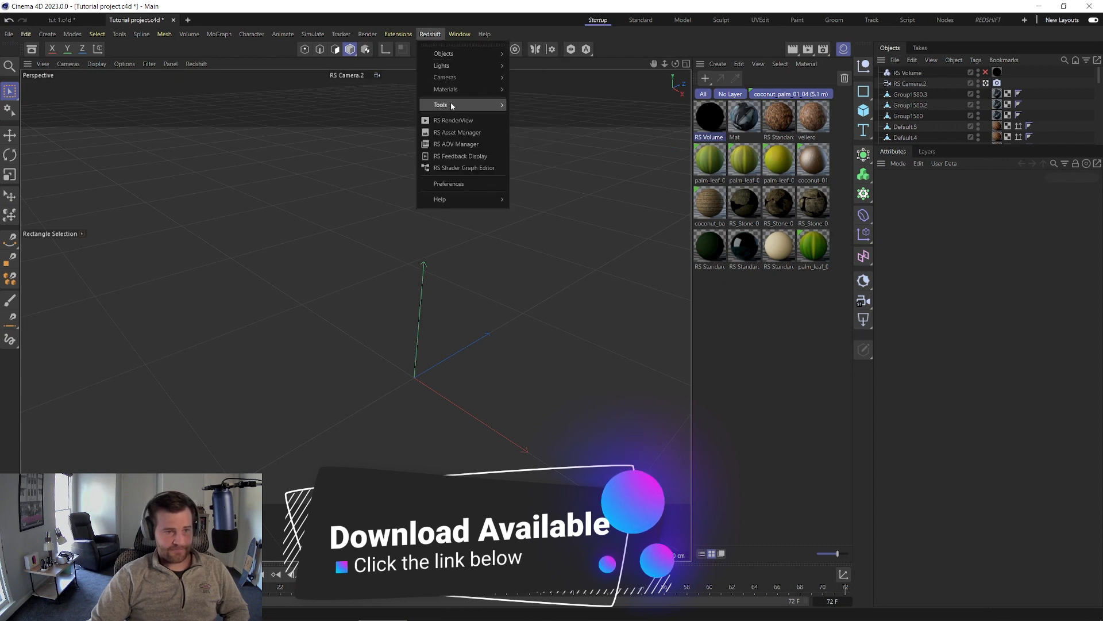
left_click(451, 121)
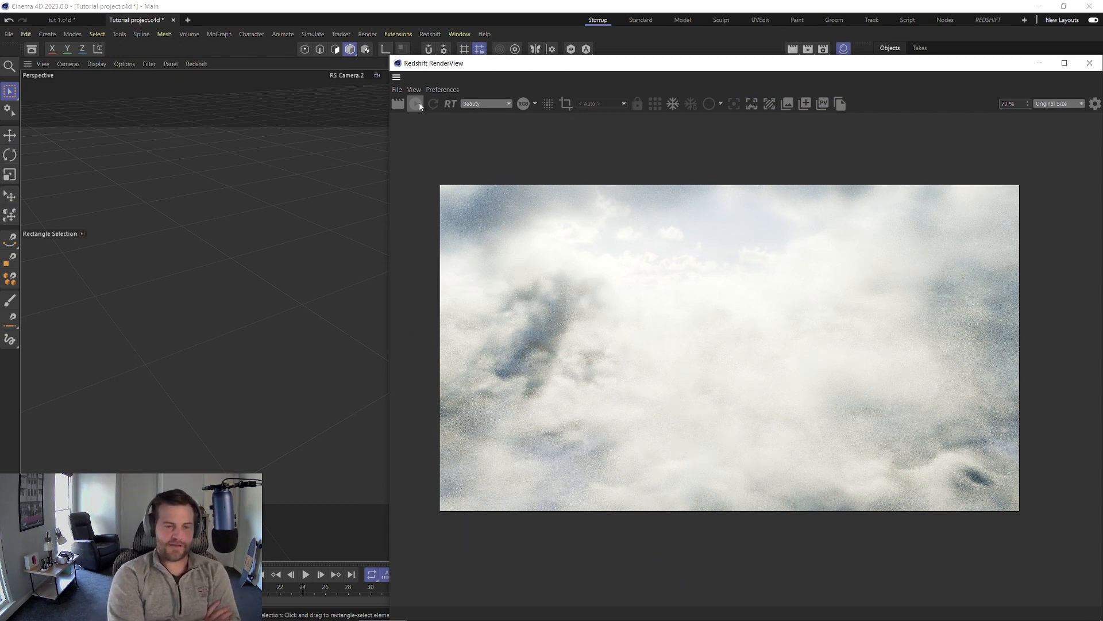
left_click(416, 104)
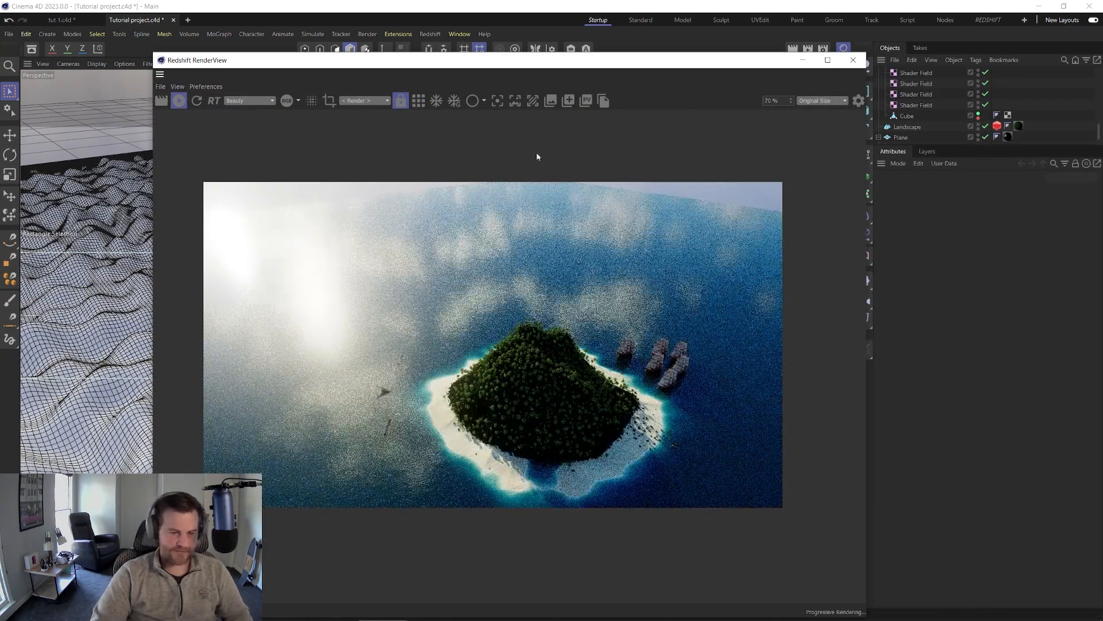
left_click_drag(469, 61, 526, 44)
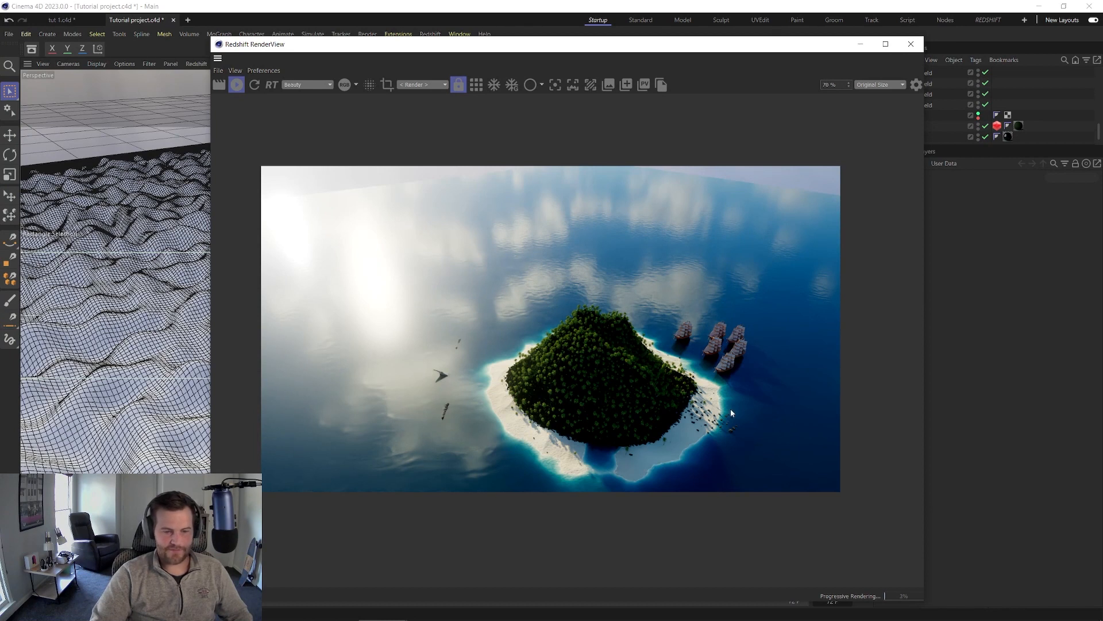
left_click(911, 44)
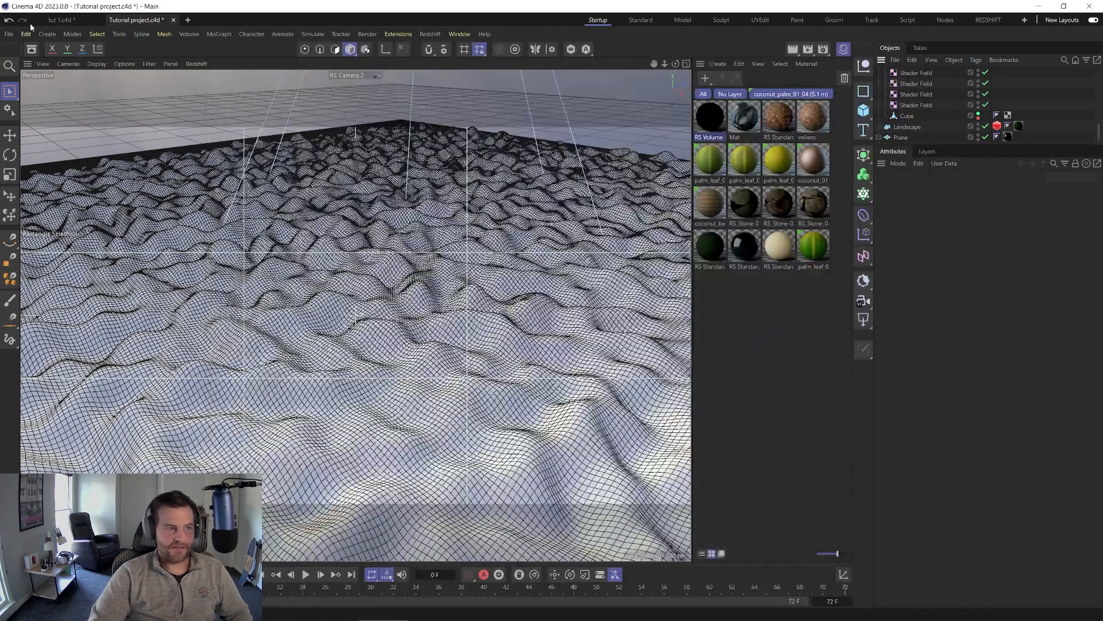
left_click(60, 21)
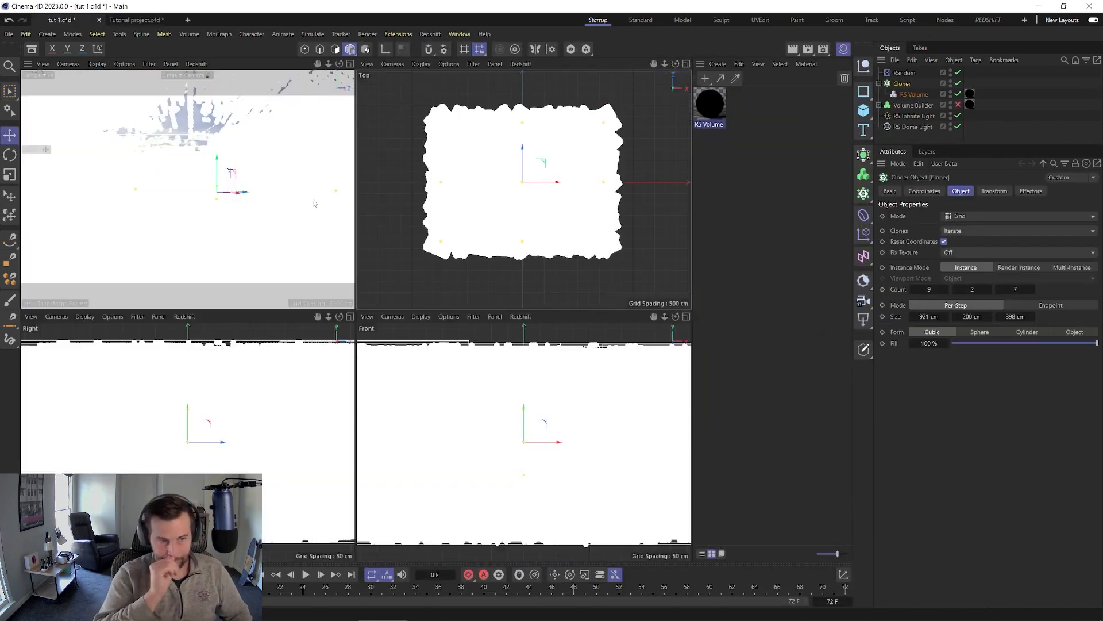